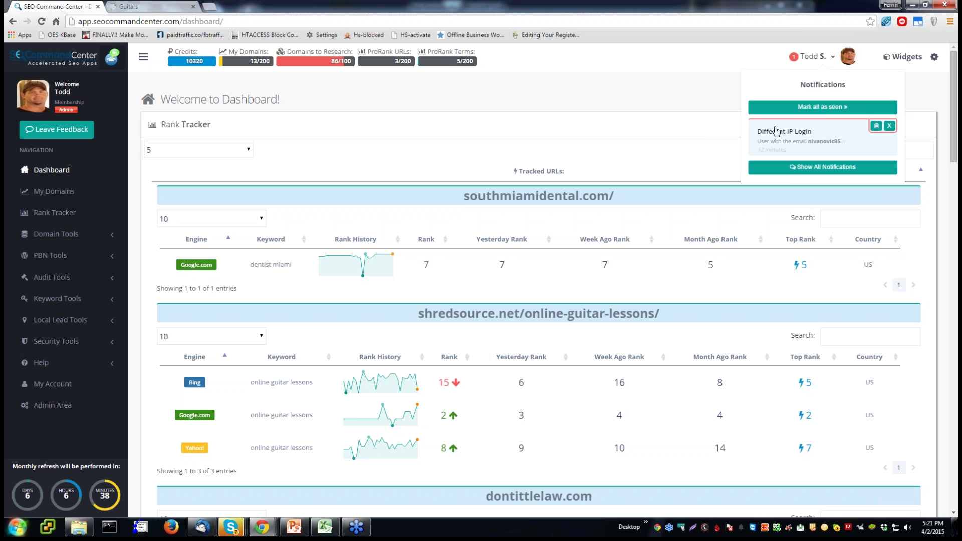
# Mark all notifications as seen and review the Rank Tracker results for the tracked URLs, highlighting Bing's yesterday rank for online guitar lessons.
pyautogui.click(822, 107)
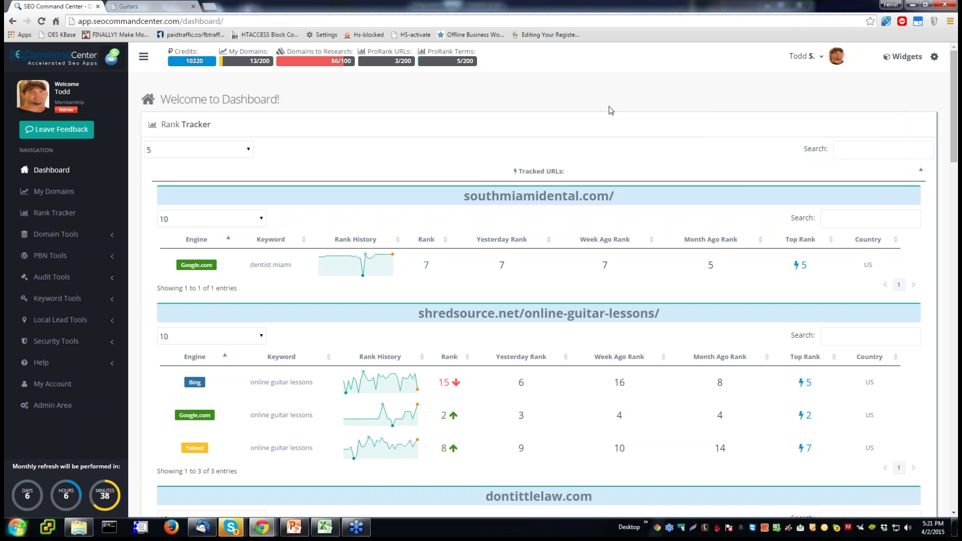
pyautogui.scroll(-2, 610, 110)
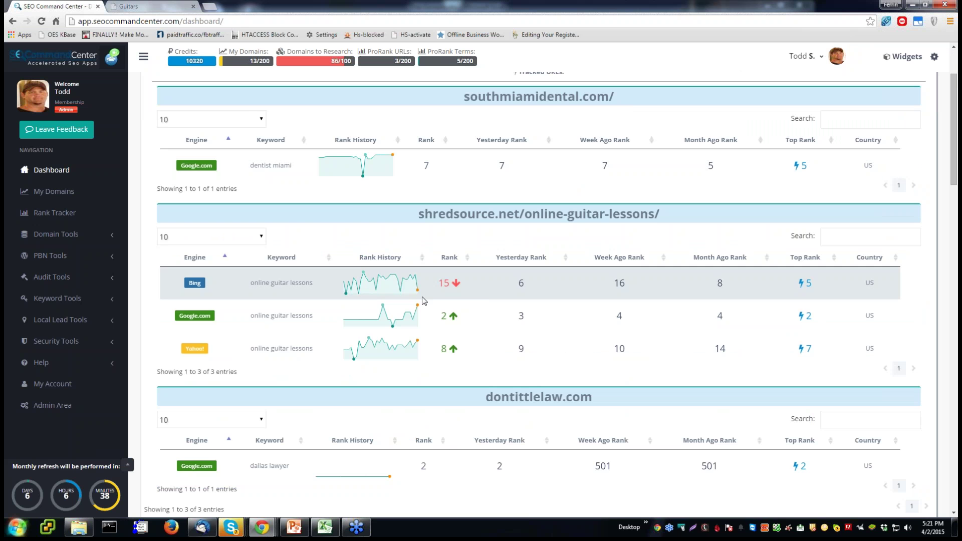
pyautogui.scroll(-1, 423, 300)
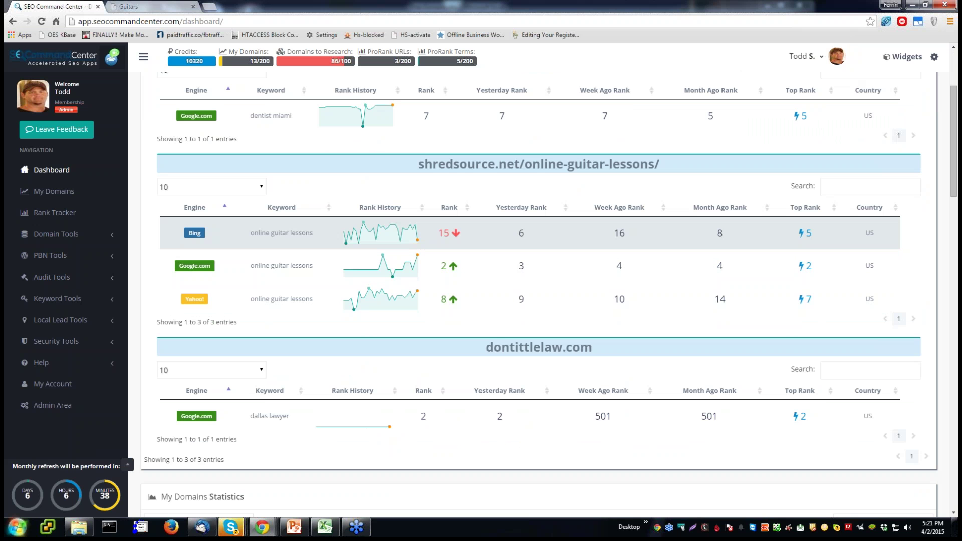
pyautogui.doubleClick(521, 233)
pyautogui.scroll(-2, 437, 240)
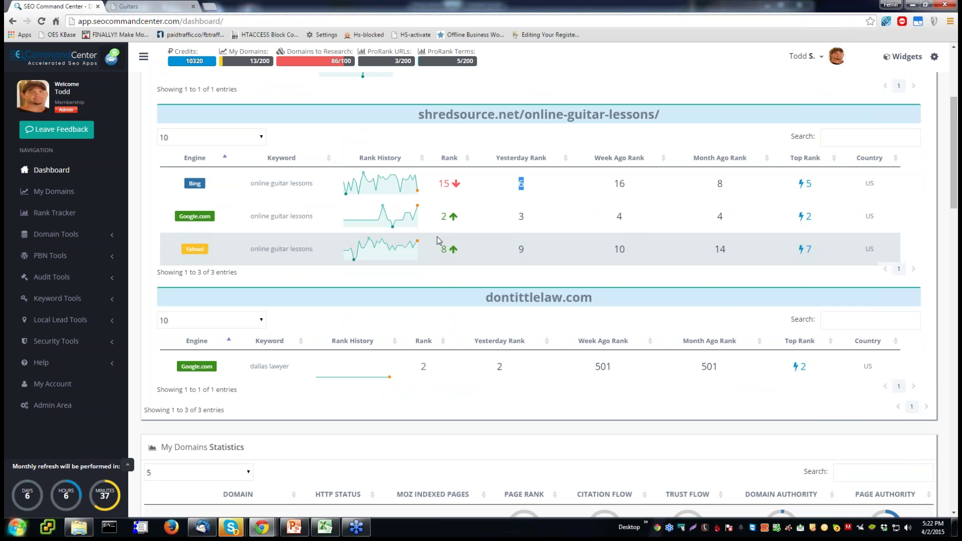
# Look through the My Domains Statistics table and the quick search and keyword widgets below it.
pyautogui.scroll(-1, 438, 240)
pyautogui.scroll(-6, 438, 240)
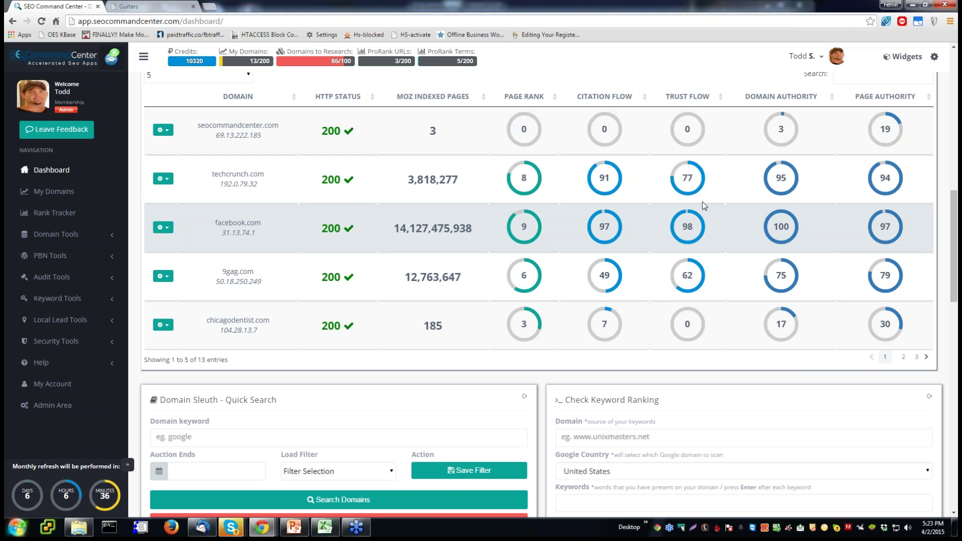
pyautogui.scroll(10, 513, 217)
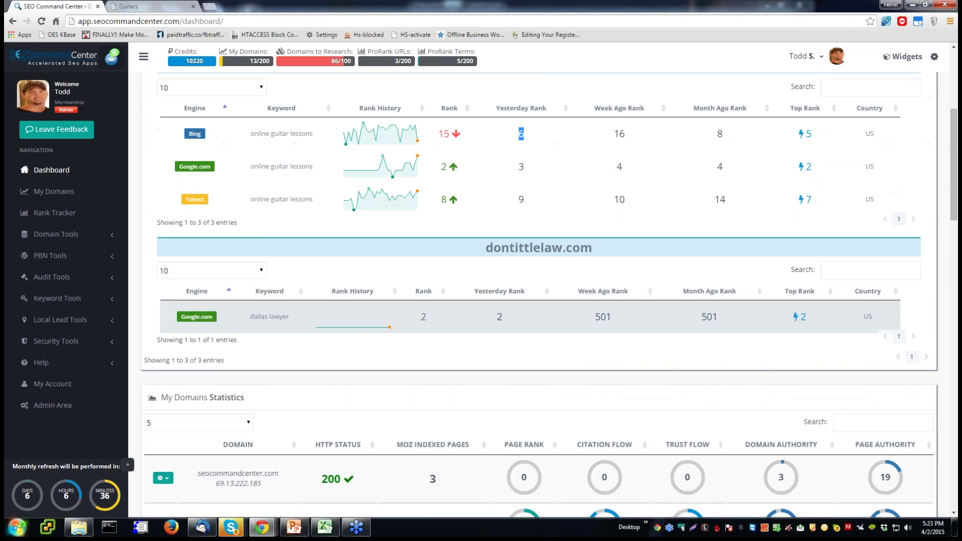
pyautogui.scroll(-15, 539, 291)
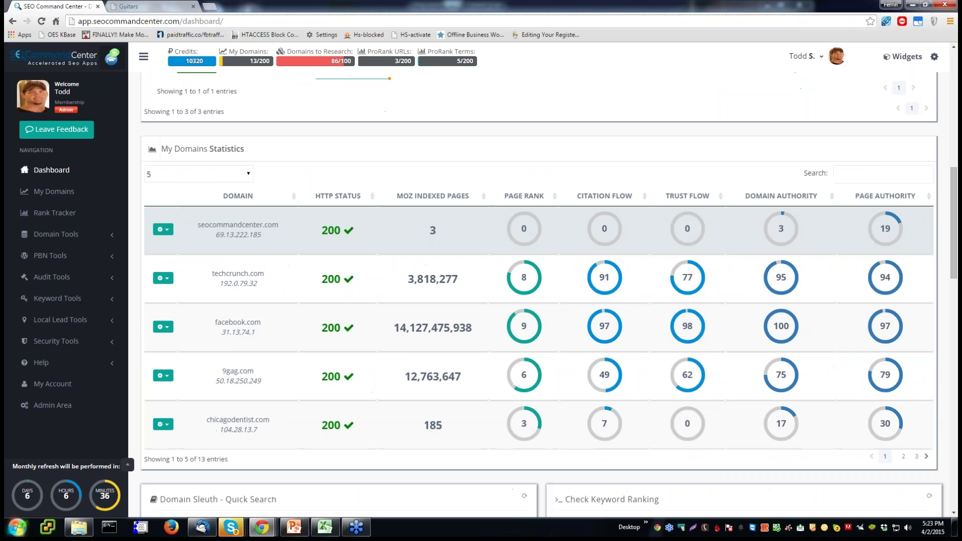
pyautogui.scroll(-1, 539, 291)
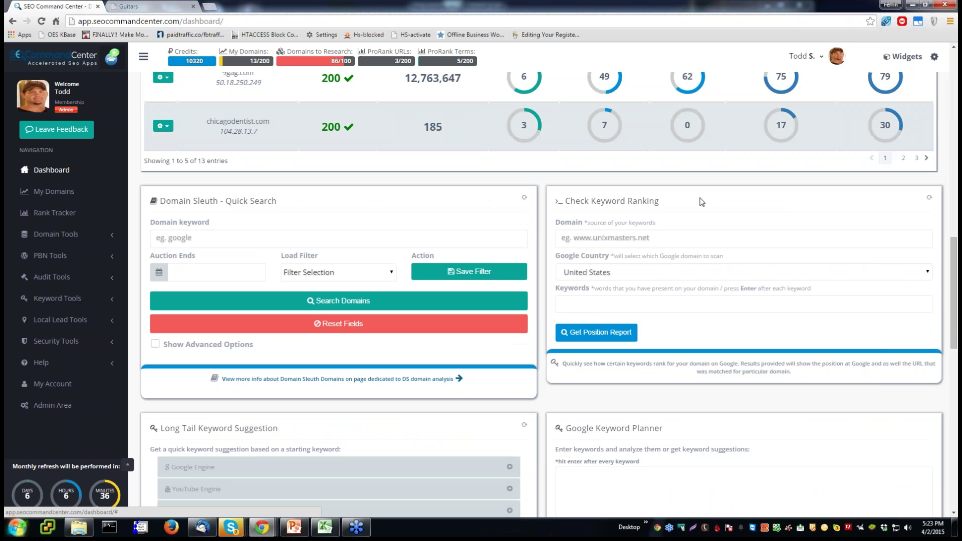
pyautogui.scroll(-8, 692, 204)
pyautogui.scroll(8, 691, 204)
# Jump to the Mozcast Report widget from the dashboard's widget list and highlight its temperature reading.
pyautogui.click(905, 57)
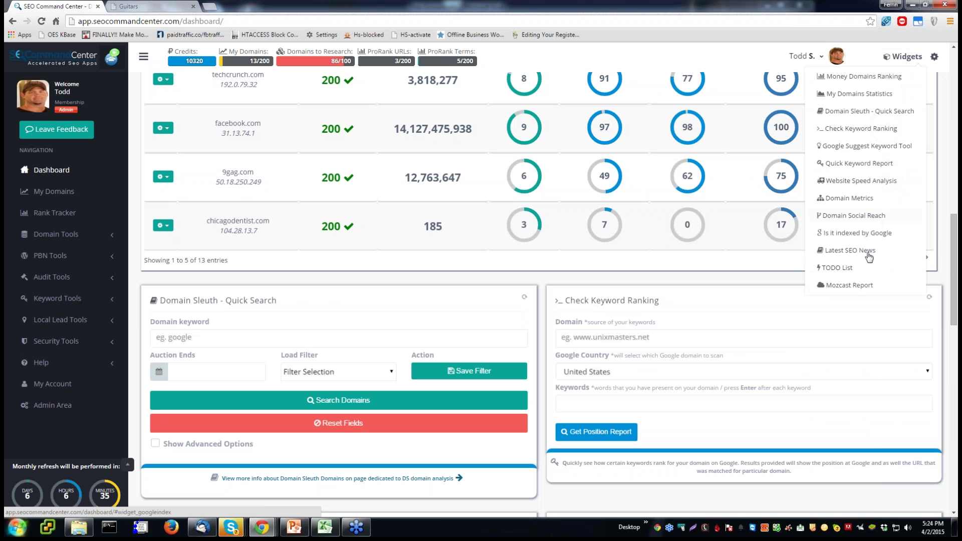
pyautogui.click(860, 284)
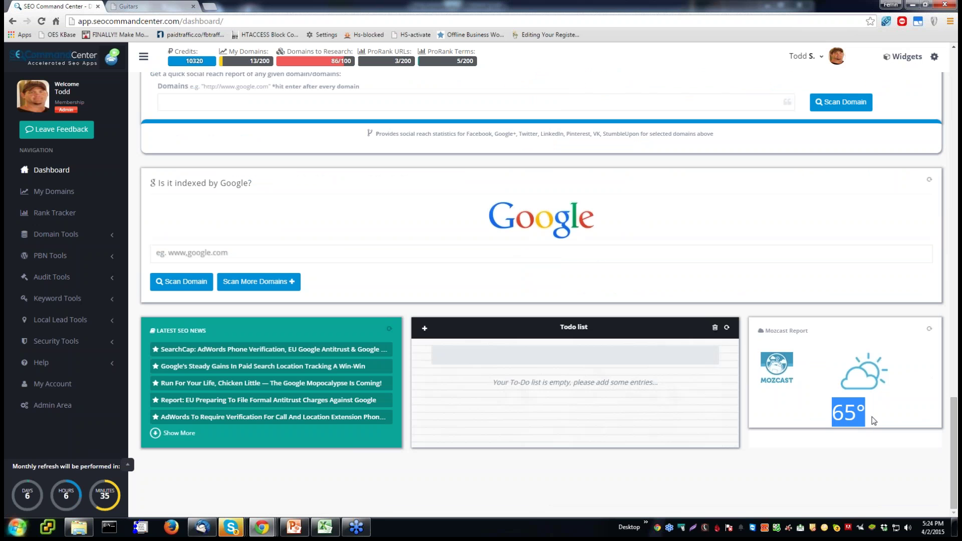
pyautogui.click(874, 420)
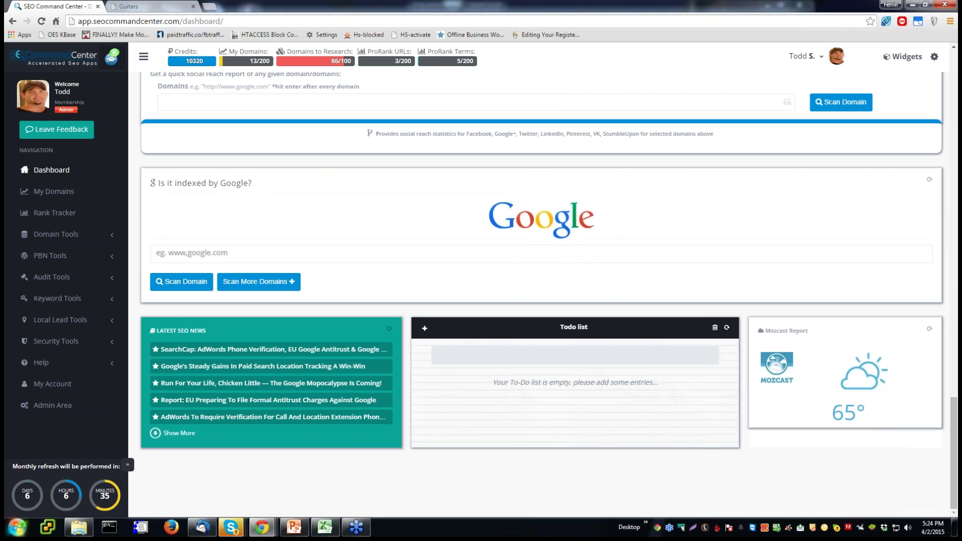
pyautogui.moveTo(832, 413); pyautogui.dragTo(866, 413)
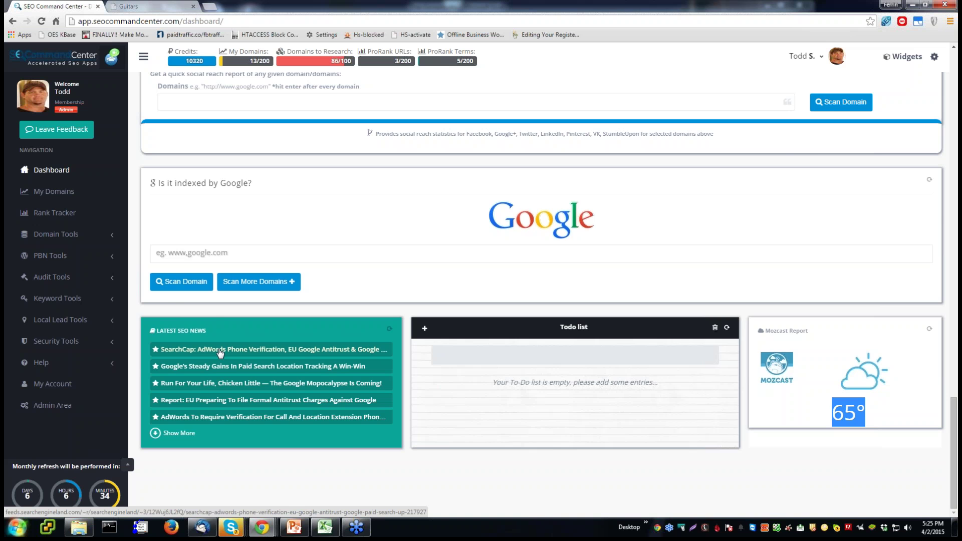
# Switch to Free Domains.xlsx in Excel, copy the selected URLs in A14:A20, and return to the dashboard.
pyautogui.scroll(1, 220, 353)
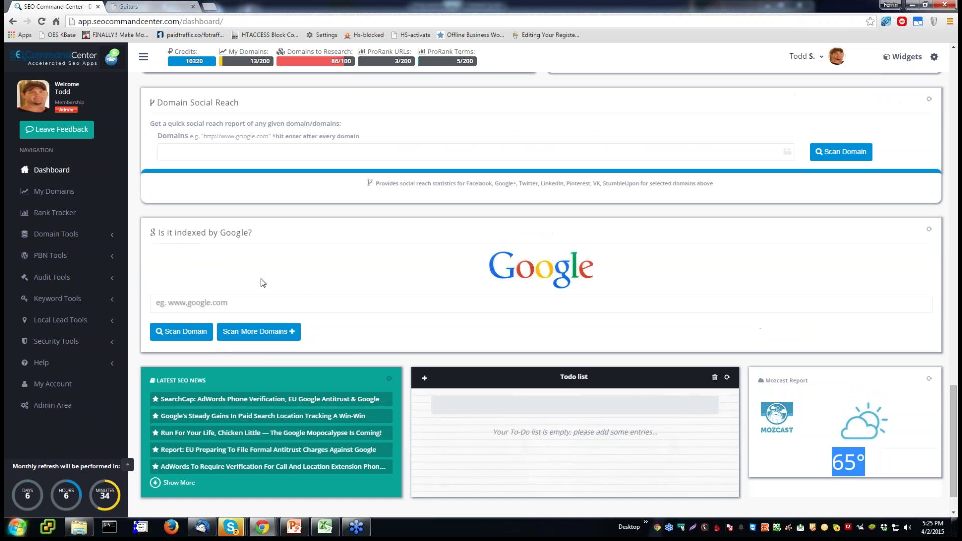
pyautogui.click(325, 527)
pyautogui.rightClick(163, 264)
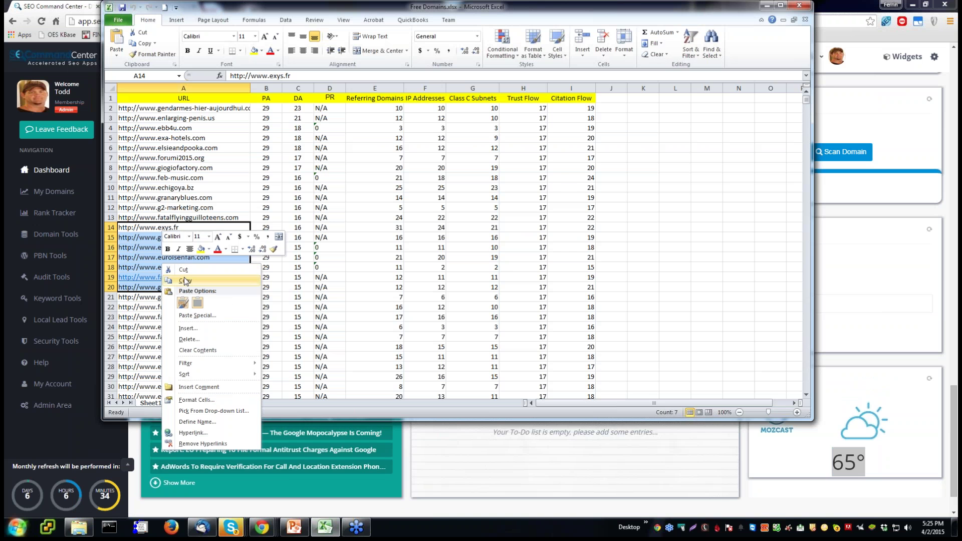
pyautogui.click(185, 281)
pyautogui.hotkey('alt', 'Tab')
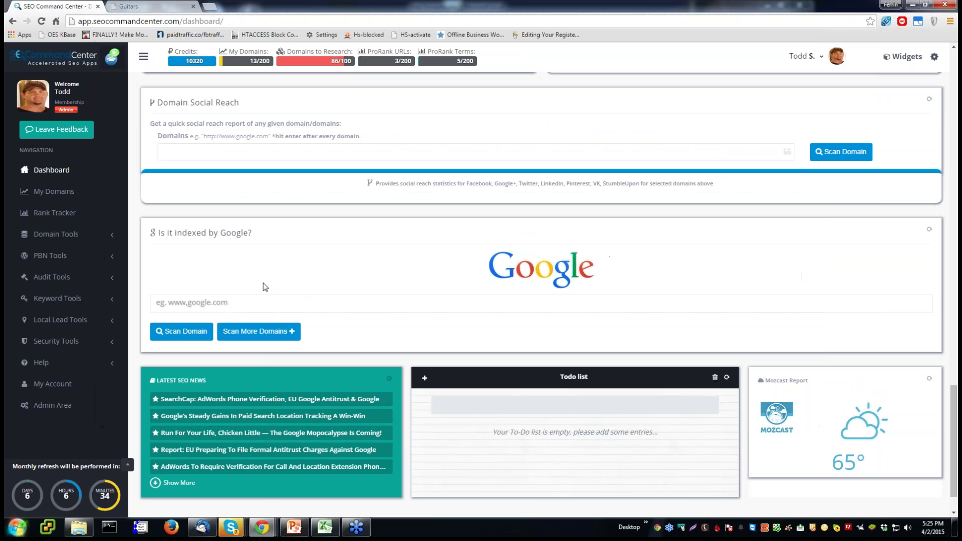
# Paste the copied URLs into the multi-domain entry of the "Is it indexed by Google?" widget and scan them.
pyautogui.click(248, 326)
pyautogui.click(231, 311)
pyautogui.hotkey('ctrl', 'v')
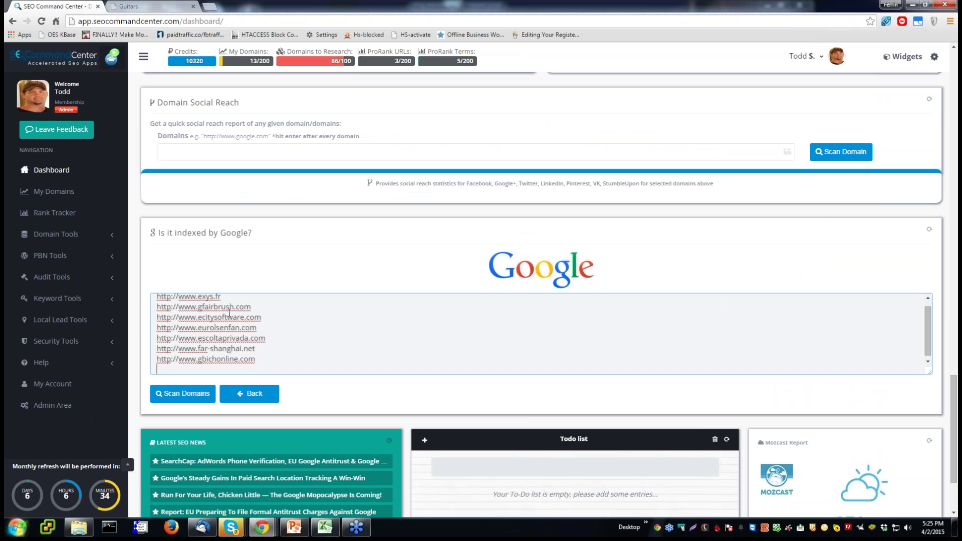
pyautogui.click(193, 396)
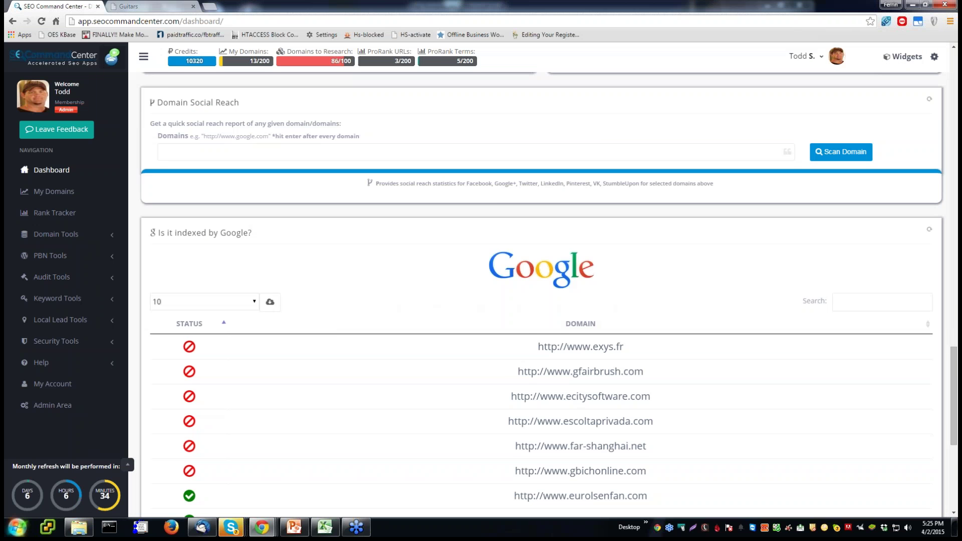
# Check the index status of each scanned domain, briefly consulting the source URL list in Excel.
pyautogui.scroll(-1, 193, 210)
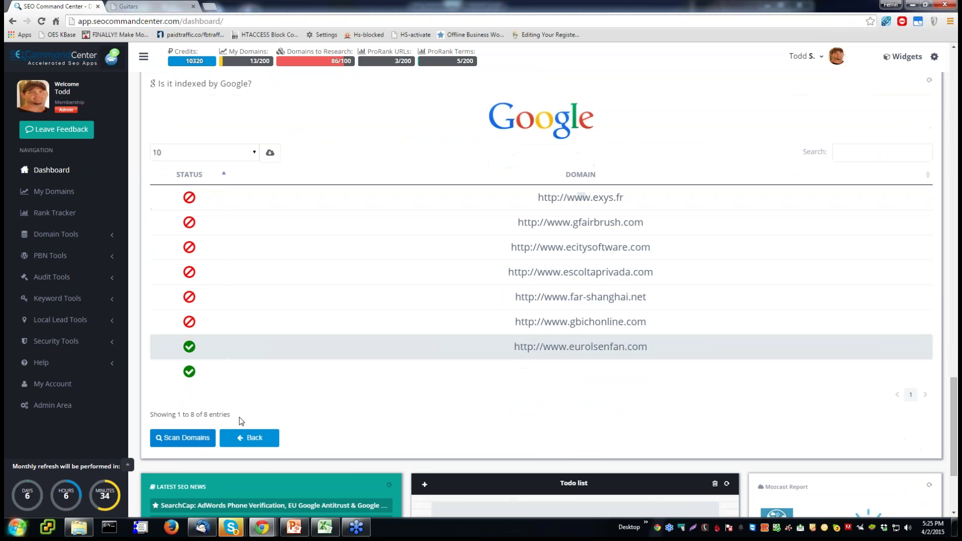
pyautogui.click(325, 528)
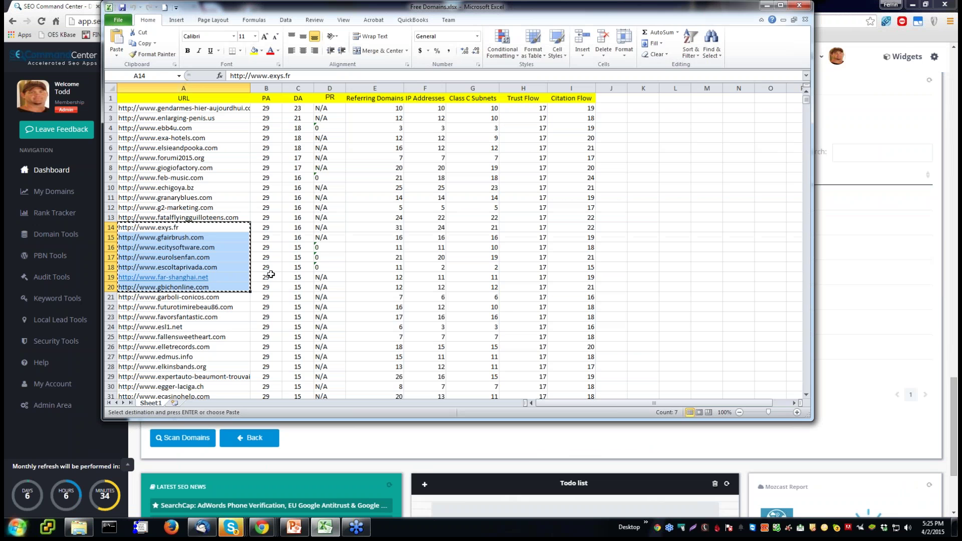
pyautogui.click(766, 9)
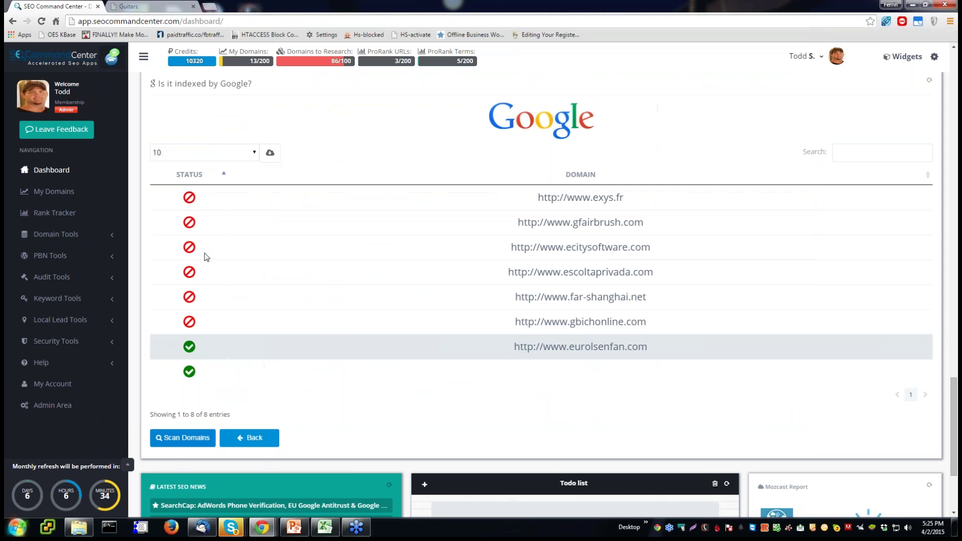
pyautogui.scroll(3, 255, 273)
pyautogui.scroll(-3, 236, 241)
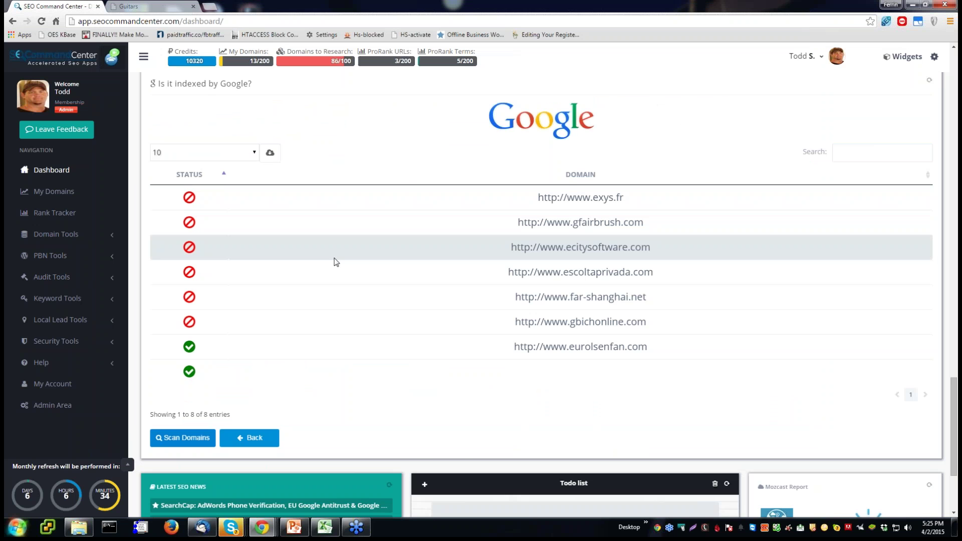
# Get Google Keyword Planner suggestions for the keyword "wireless mouse".
pyautogui.scroll(2, 336, 262)
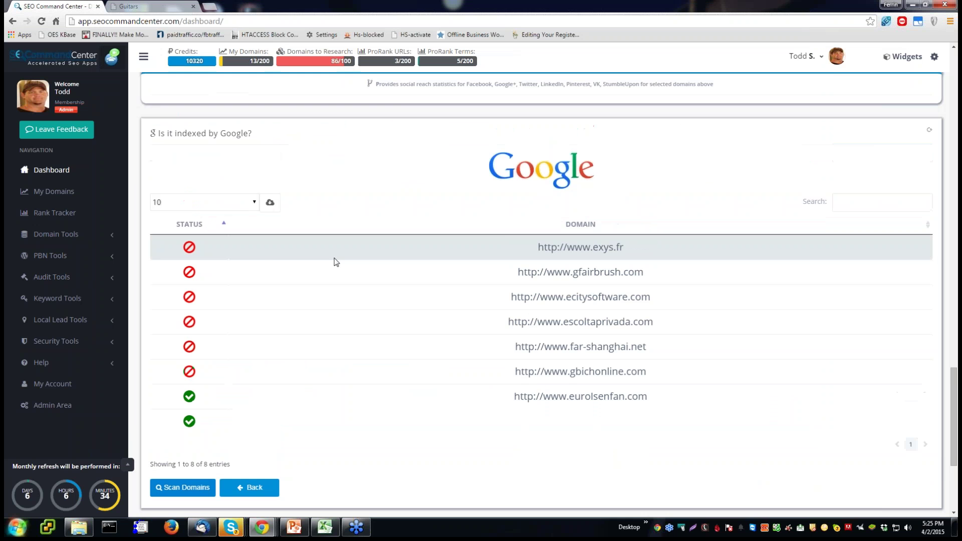
pyautogui.scroll(5, 336, 262)
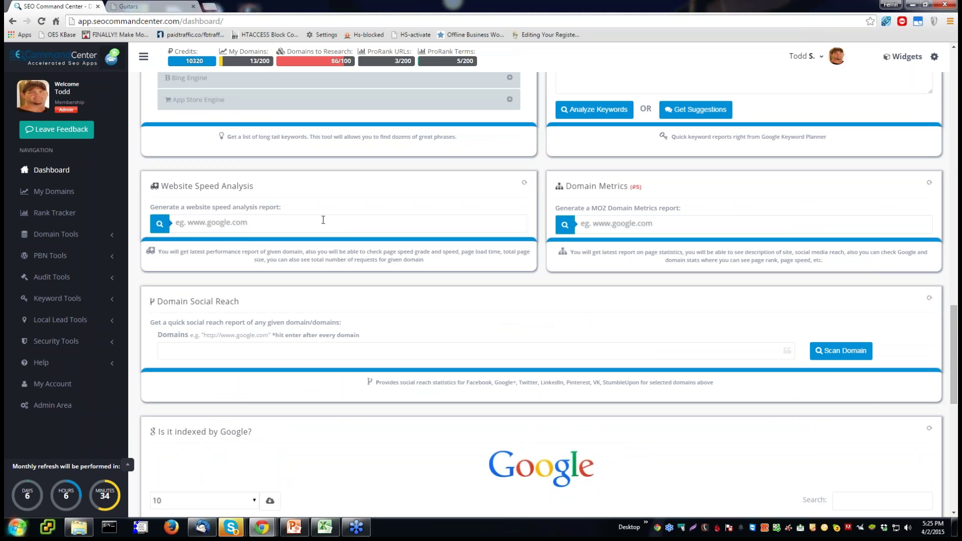
pyautogui.scroll(2, 324, 219)
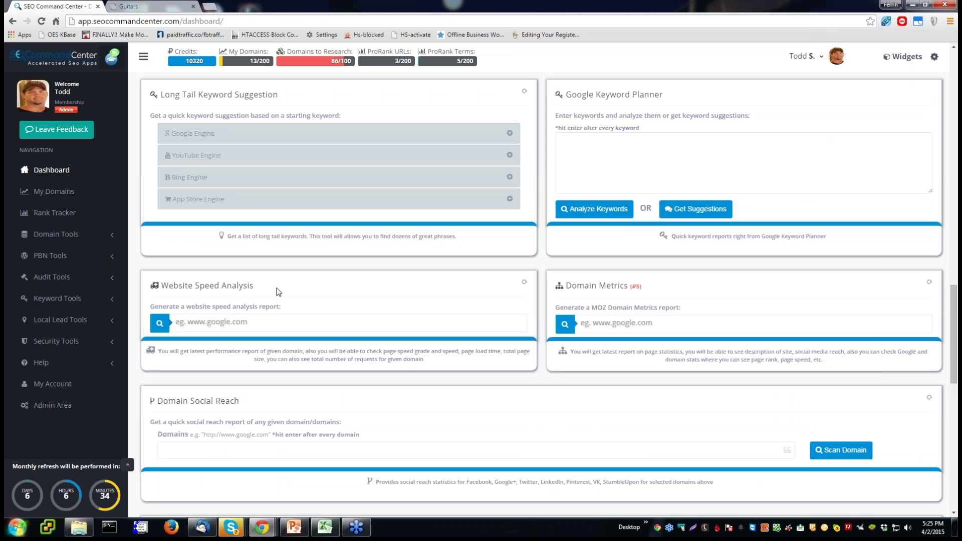
pyautogui.scroll(2, 276, 292)
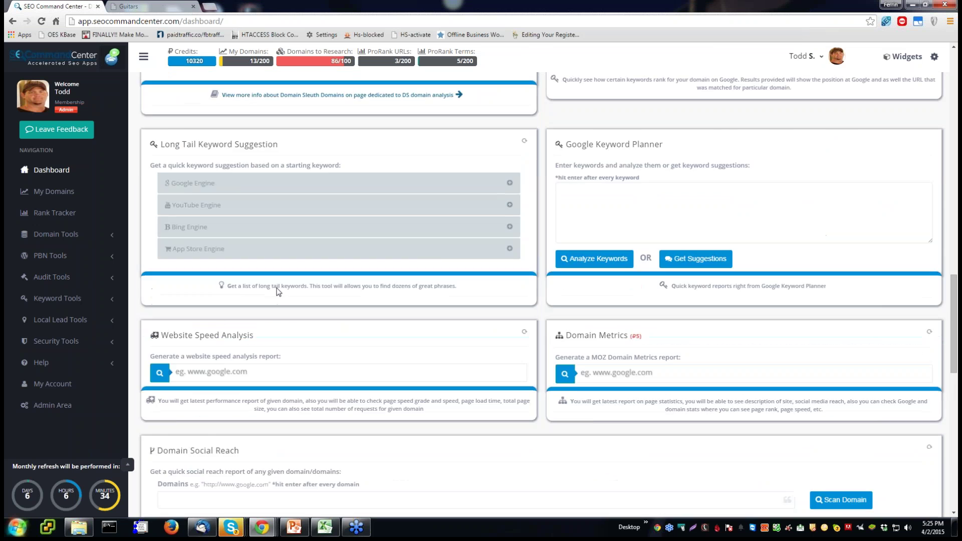
pyautogui.scroll(2, 277, 291)
pyautogui.click(585, 339)
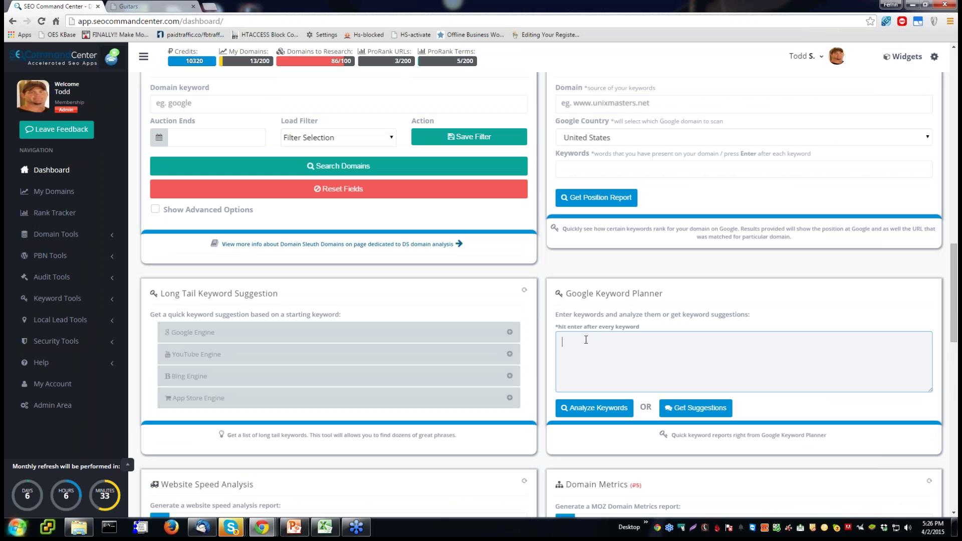
pyautogui.write('wireless mouse')
pyautogui.click(700, 417)
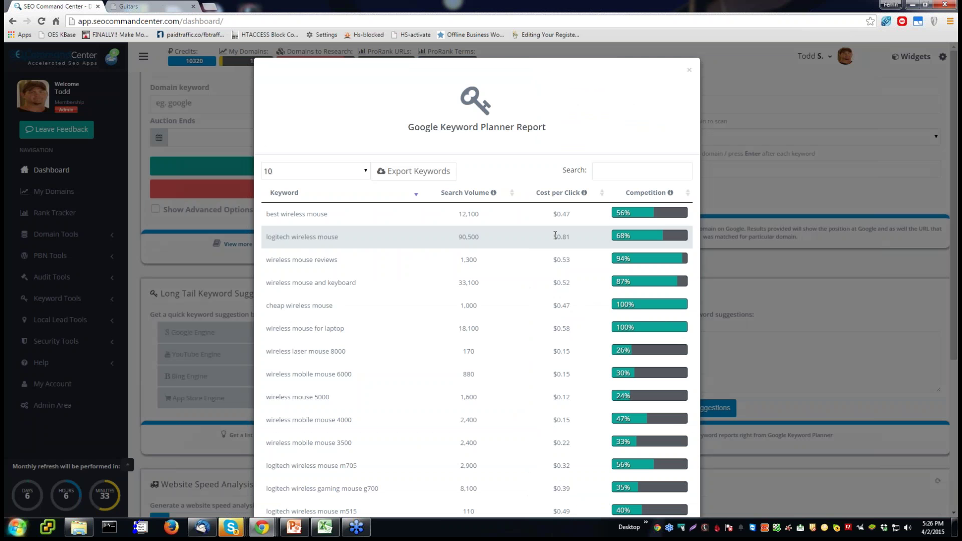
# Sort the keyword report by search volume in descending and ascending order, and by cost per click from highest to lowest.
pyautogui.click(465, 194)
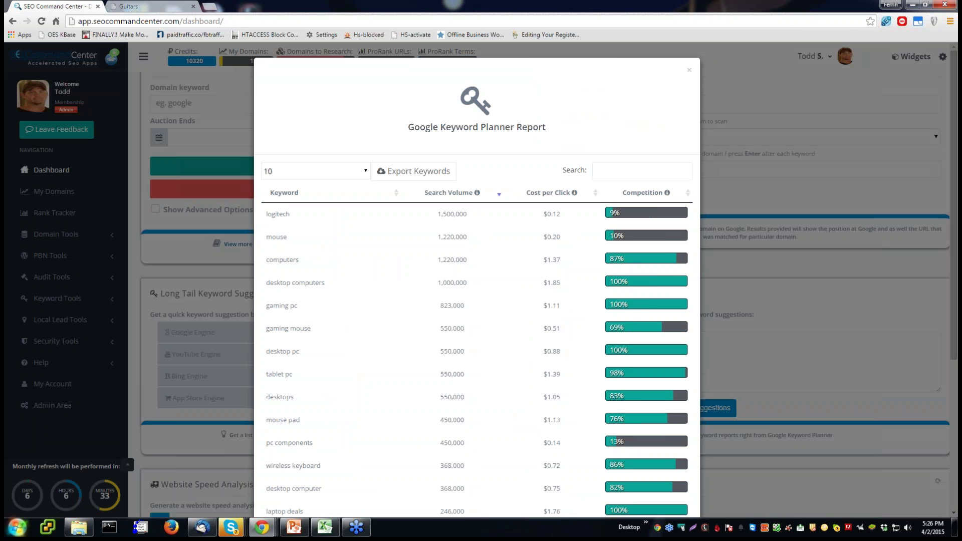
pyautogui.click(466, 192)
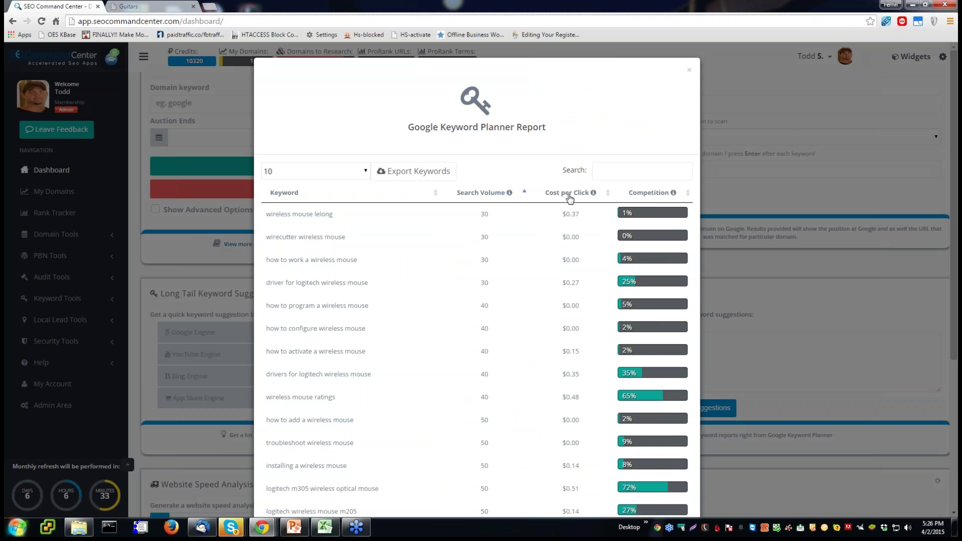
pyautogui.click(569, 194)
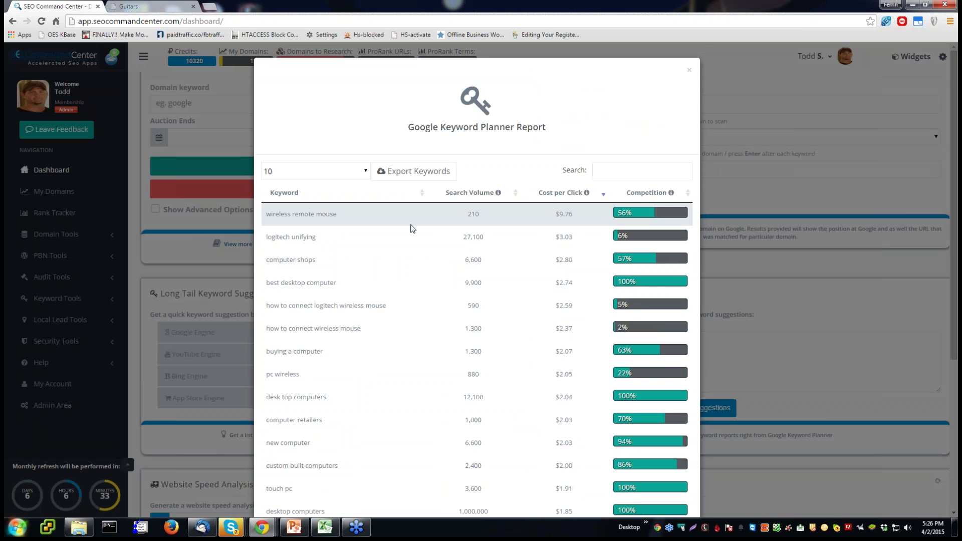
# Examine the end of the keyword report and highlight the total number of entries.
pyautogui.scroll(-5, 411, 228)
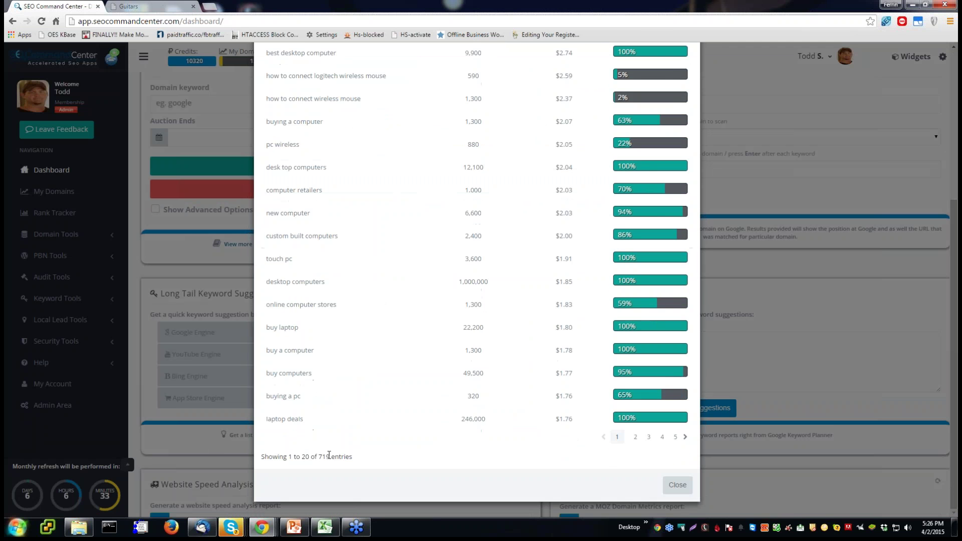
pyautogui.moveTo(319, 456); pyautogui.dragTo(339, 457)
pyautogui.scroll(1, 375, 404)
pyautogui.scroll(4, 375, 404)
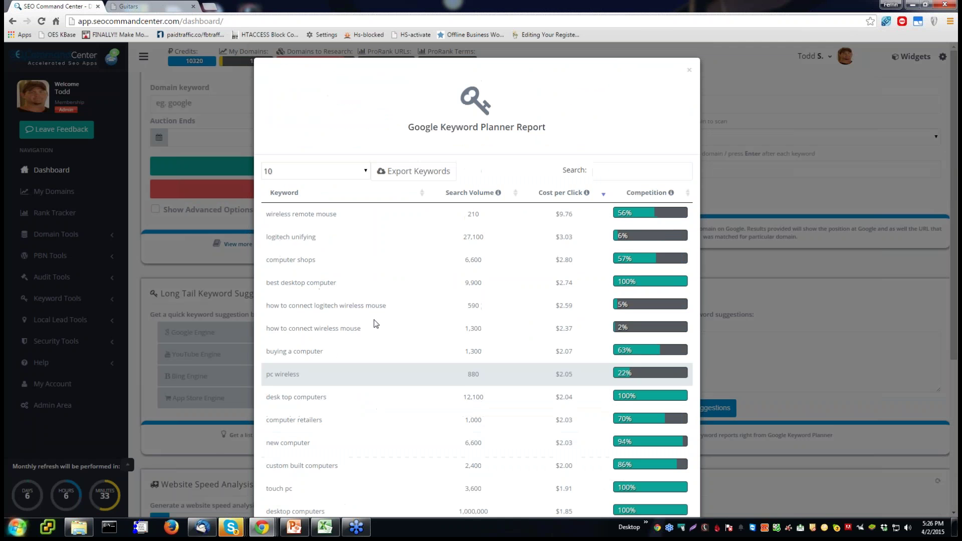
# Show the export formats for the keyword report and close the report without exporting.
pyautogui.click(419, 173)
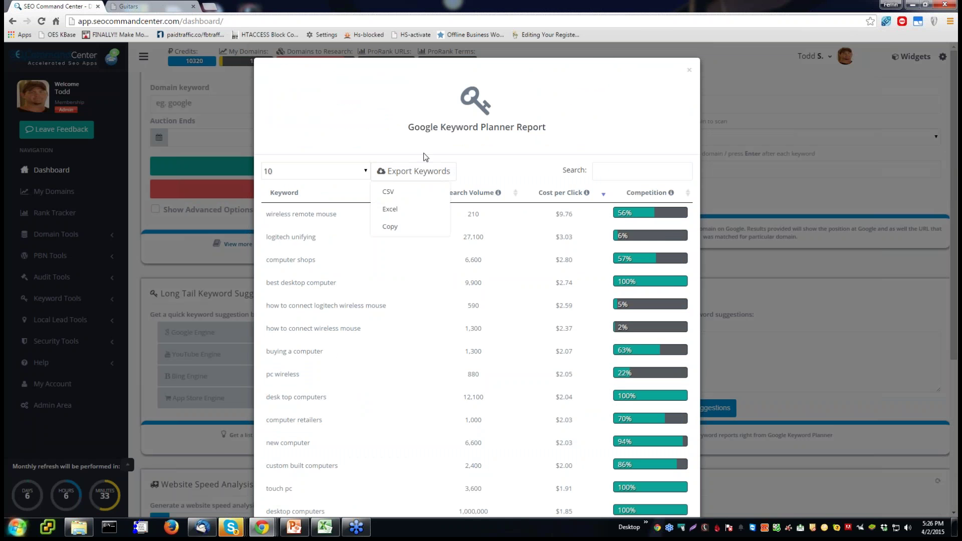
pyautogui.click(690, 71)
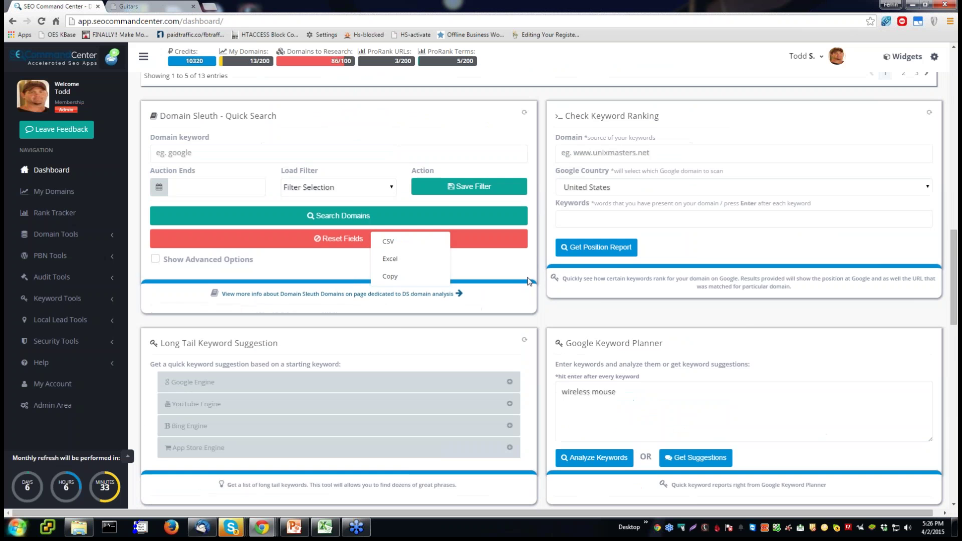
# Show the list of available dashboard widgets and look over the keyword, website speed and domain metrics widgets.
pyautogui.scroll(-10, 529, 281)
pyautogui.scroll(-15, 528, 280)
pyautogui.click(905, 56)
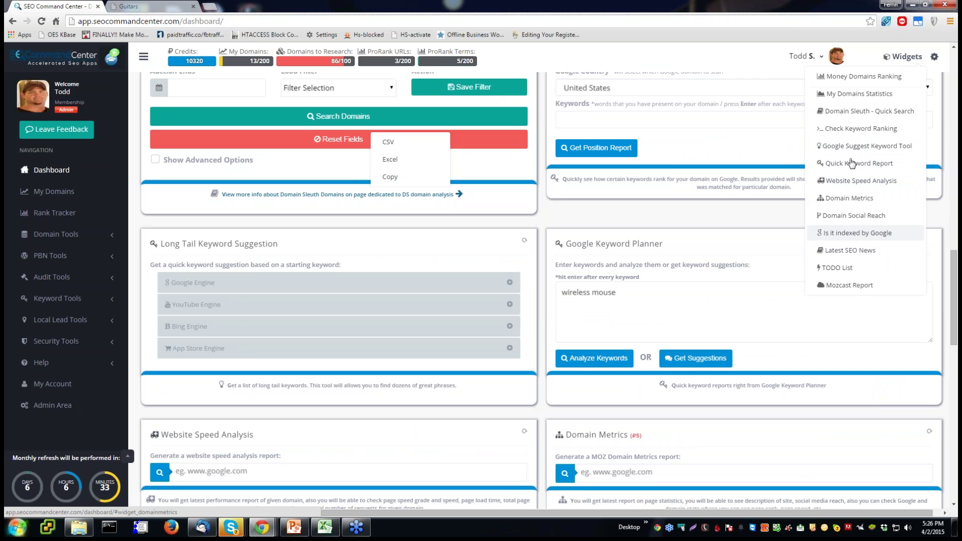
pyautogui.scroll(-10, 604, 328)
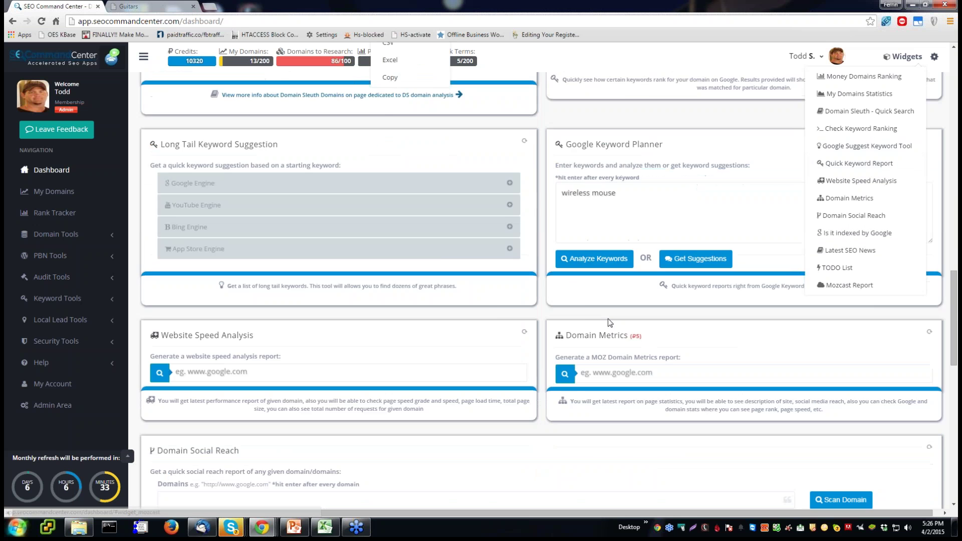
pyautogui.scroll(-1, 595, 338)
pyautogui.scroll(10, 595, 337)
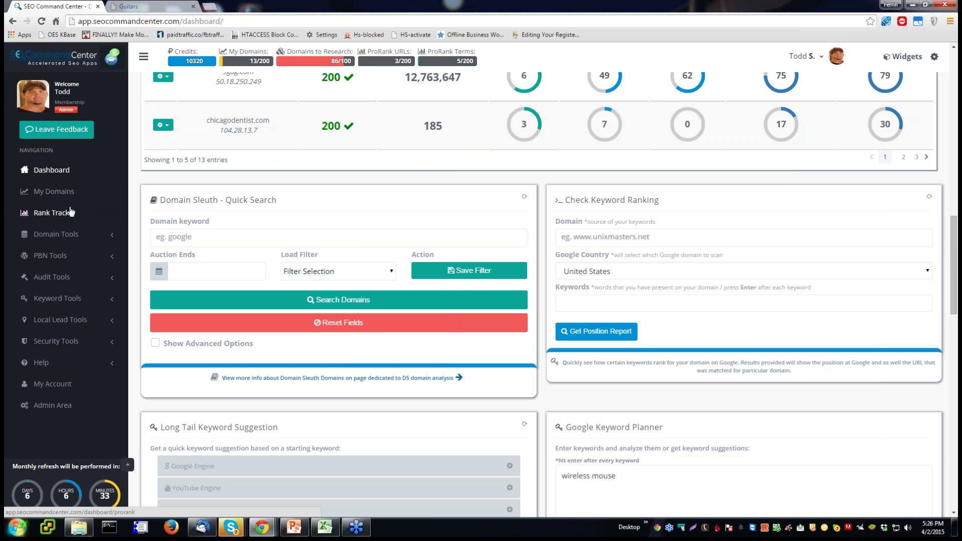
# Show the individual tools grouped under Domain Tools and PBN Tools.
pyautogui.click(61, 234)
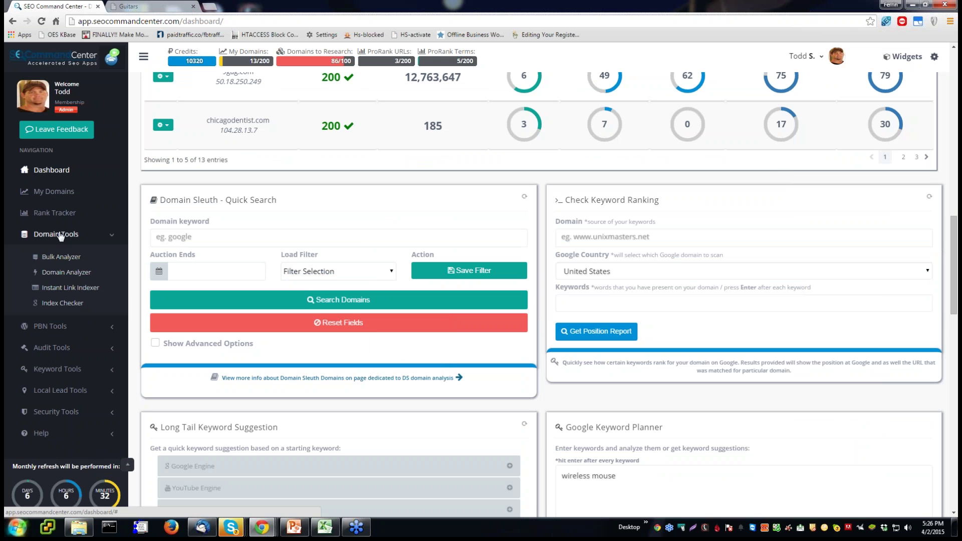
pyautogui.scroll(-1, 59, 240)
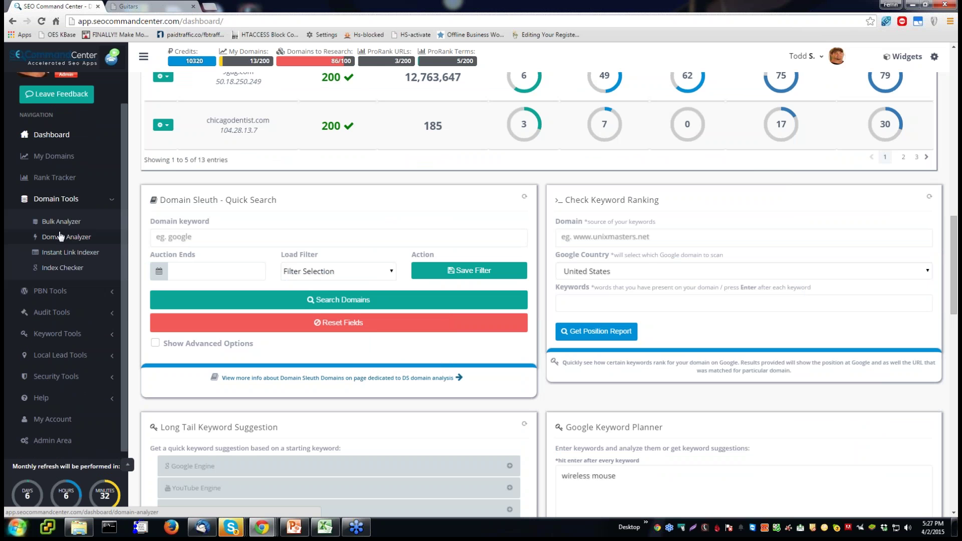
pyautogui.click(48, 293)
pyautogui.scroll(-1, 48, 293)
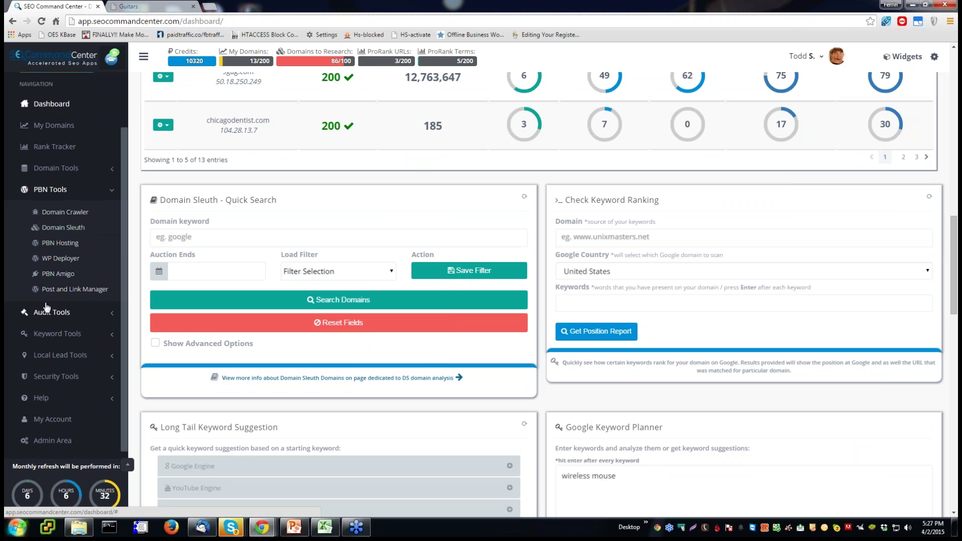
pyautogui.click(55, 170)
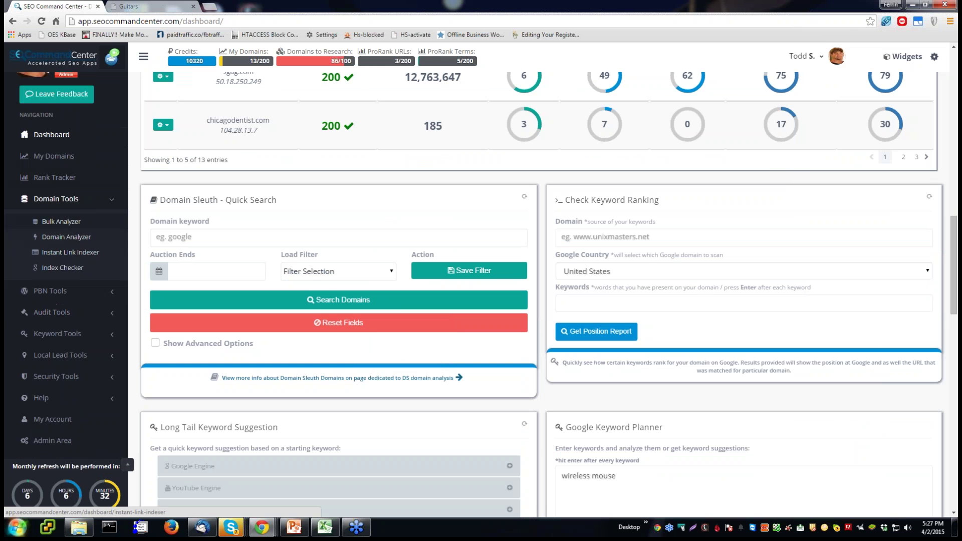
pyautogui.click(49, 294)
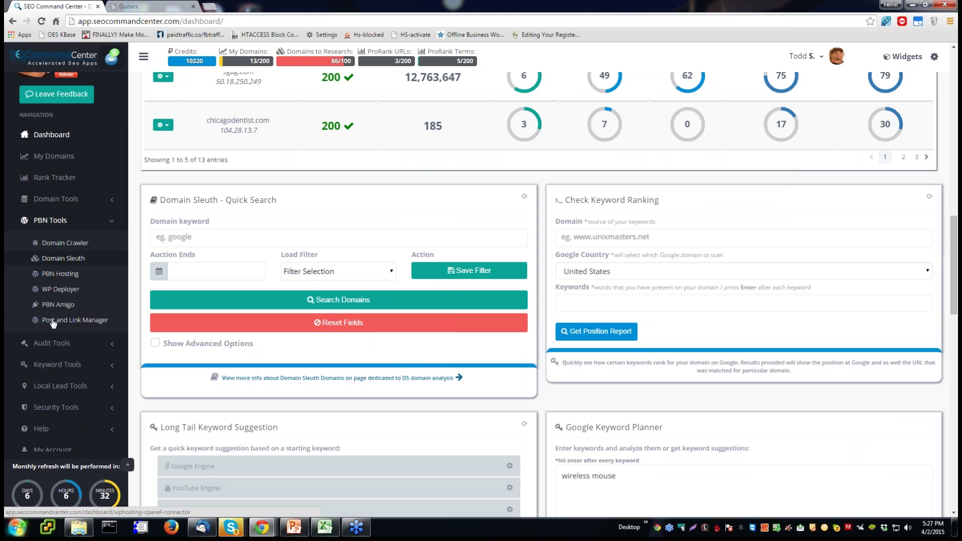
# Show the tools grouped under Audit Tools, Keyword Tools, Local Lead Tools and Security Tools, and collapse the last group.
pyautogui.click(45, 342)
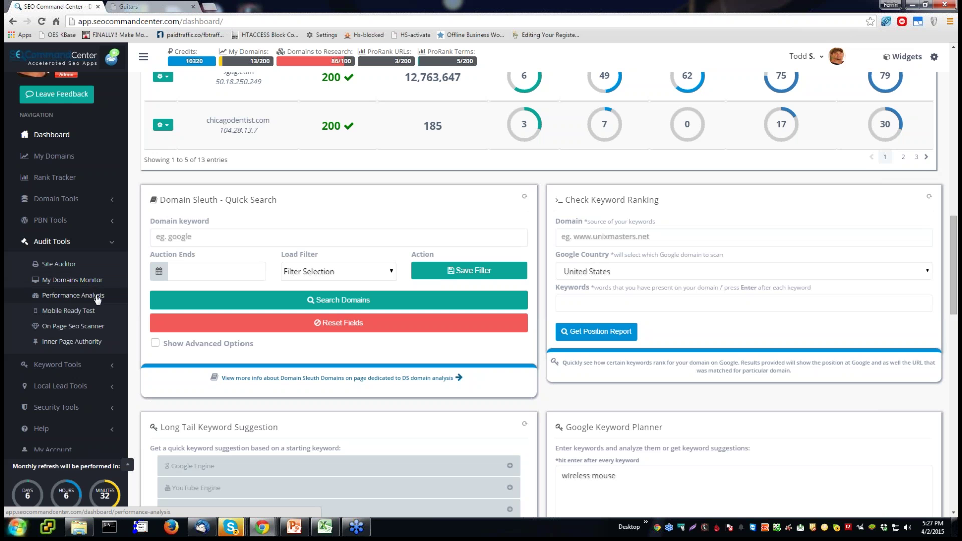
pyautogui.scroll(-1, 98, 300)
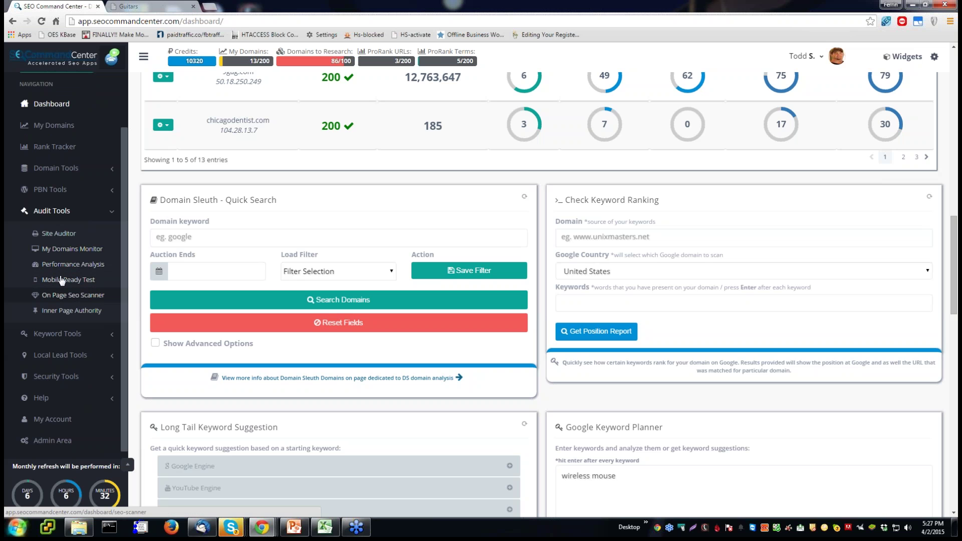
pyautogui.click(57, 334)
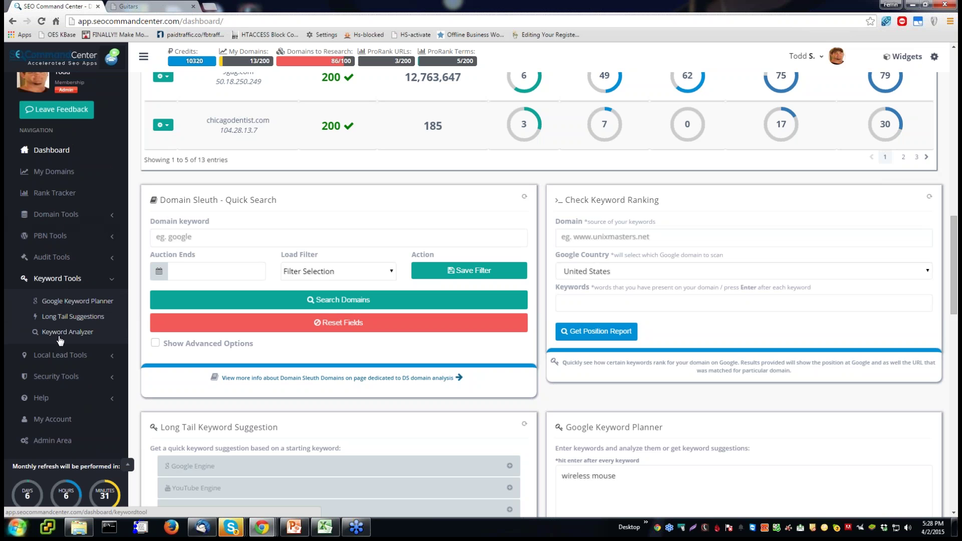
pyautogui.click(59, 356)
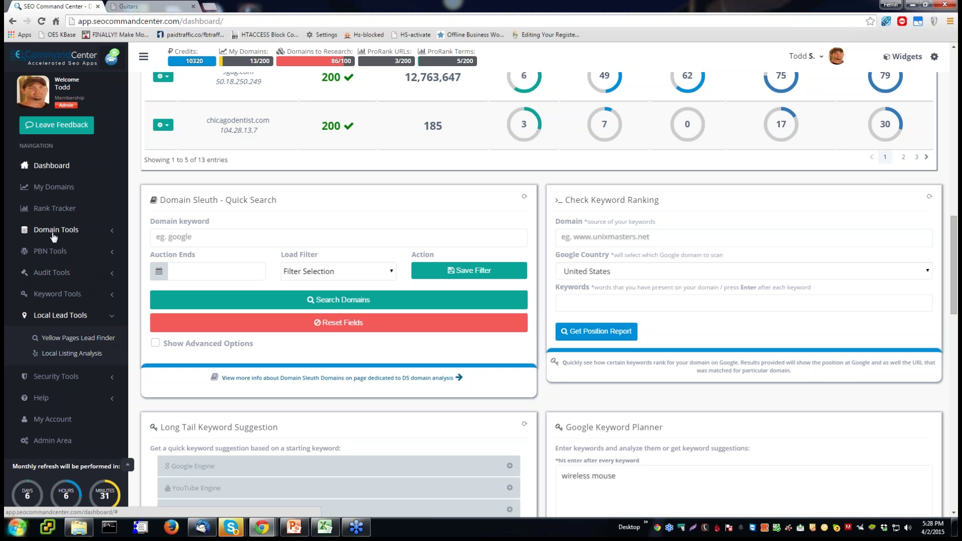
pyautogui.click(55, 320)
pyautogui.click(51, 344)
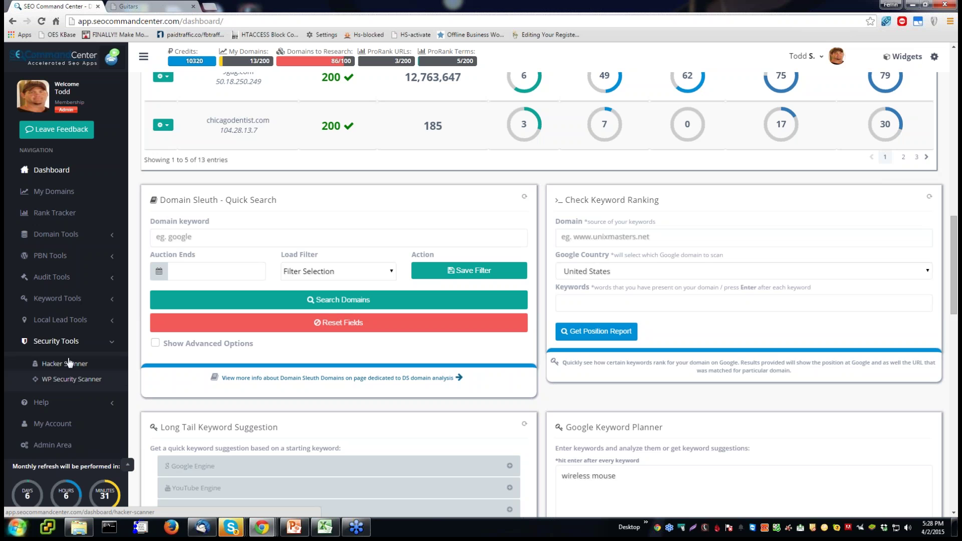
pyautogui.click(54, 345)
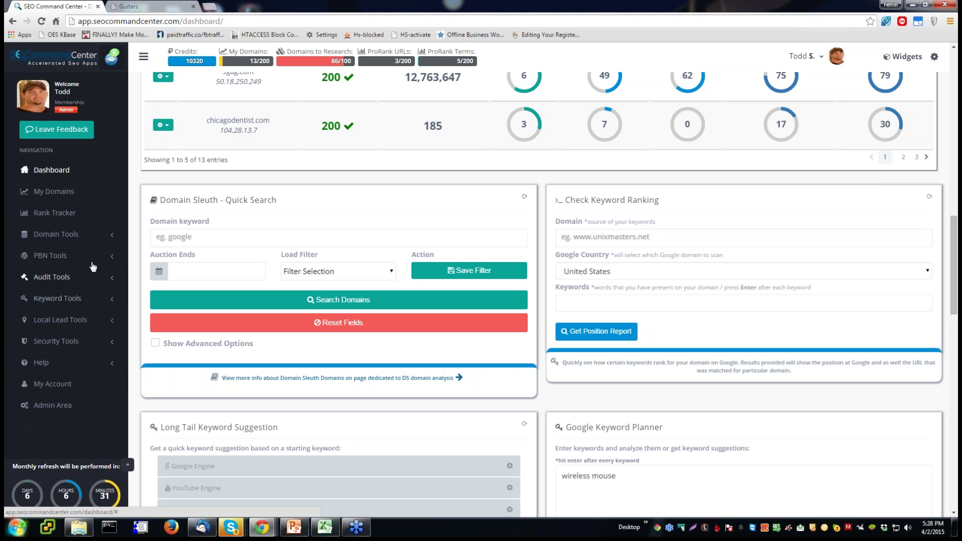
# Open Domain Sleuth from the PBN Tools and load the saved filter 5-30-30.
pyautogui.click(55, 258)
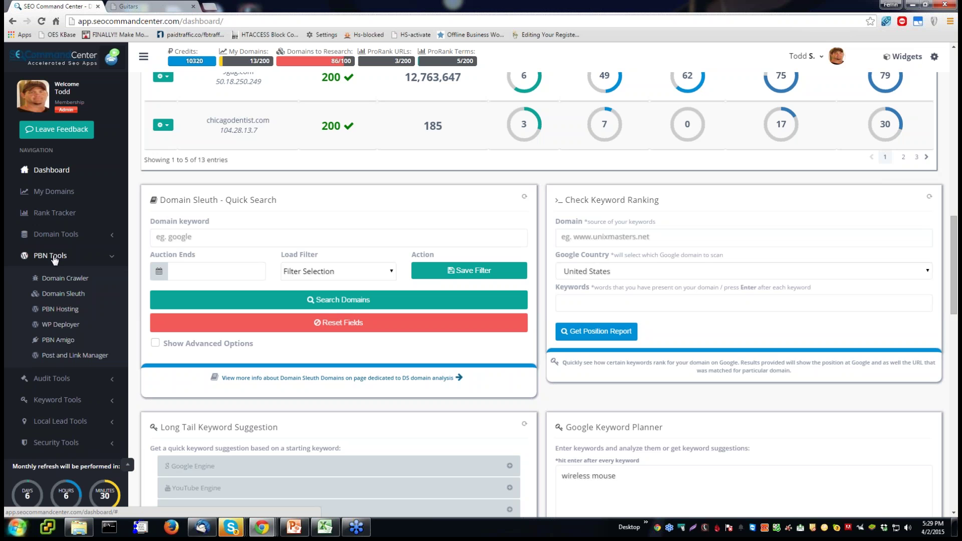
pyautogui.click(56, 297)
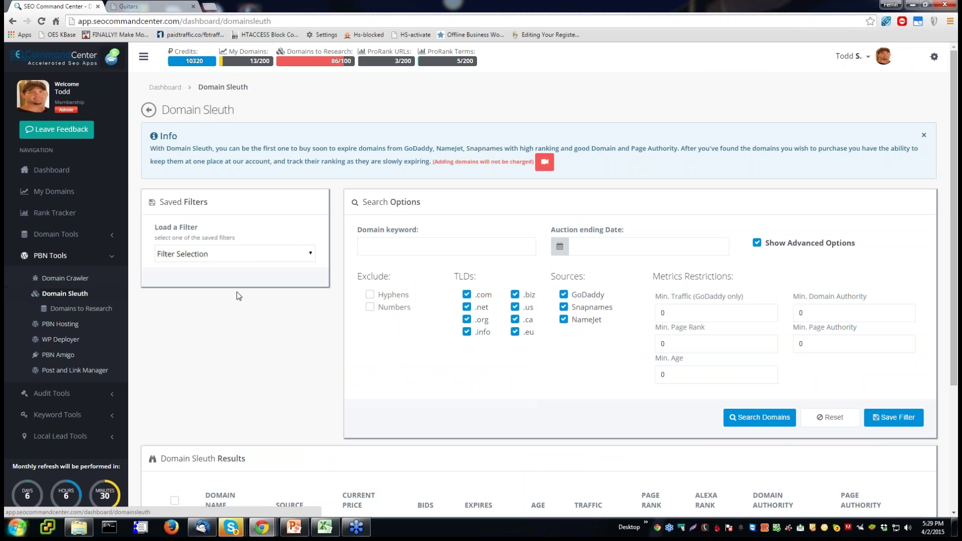
pyautogui.click(268, 257)
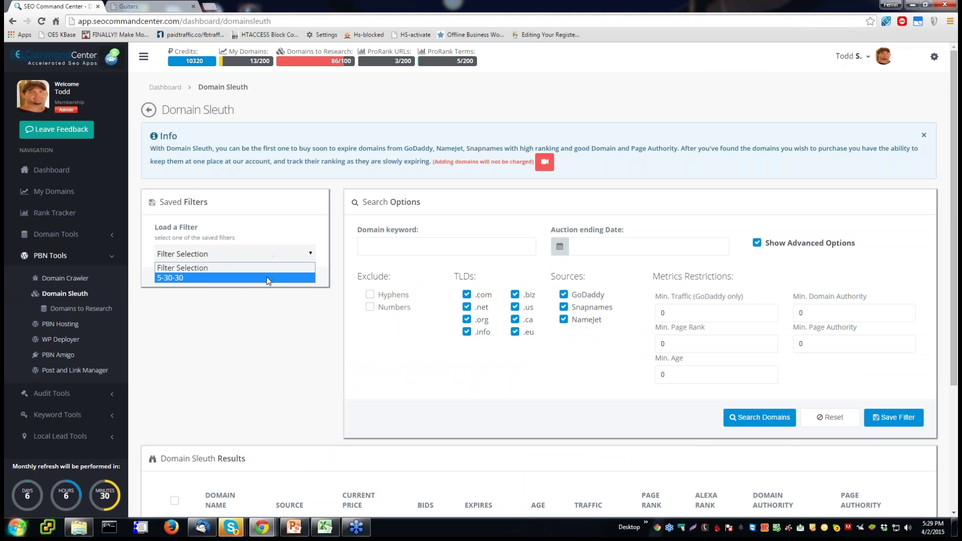
pyautogui.click(268, 279)
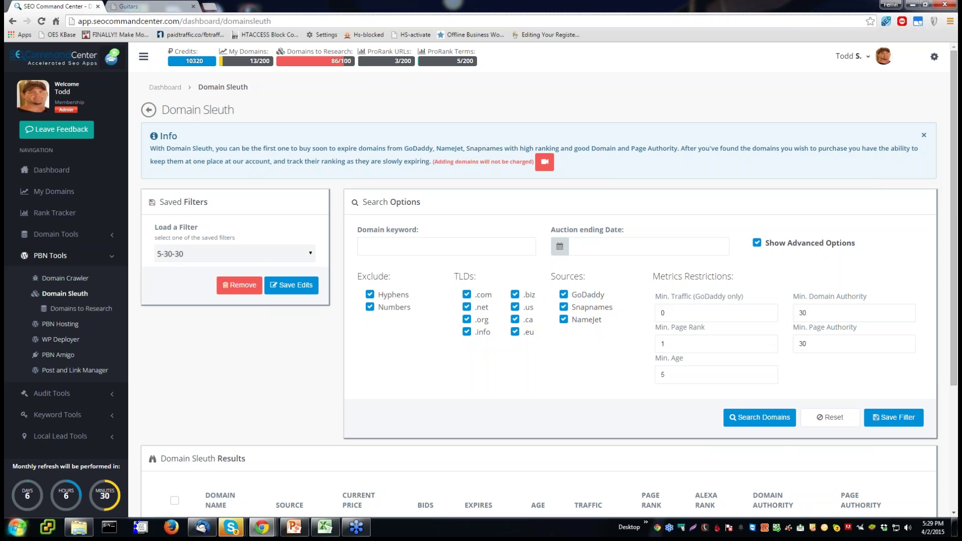
# Set the auction ending date to 04/03/2015 and search for expiring domains with the loaded filter.
pyautogui.click(566, 246)
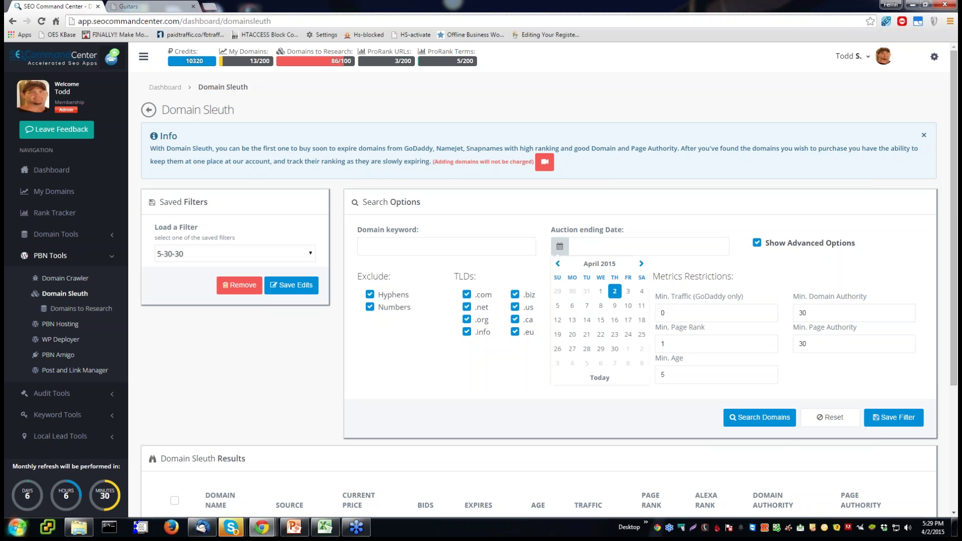
pyautogui.click(627, 292)
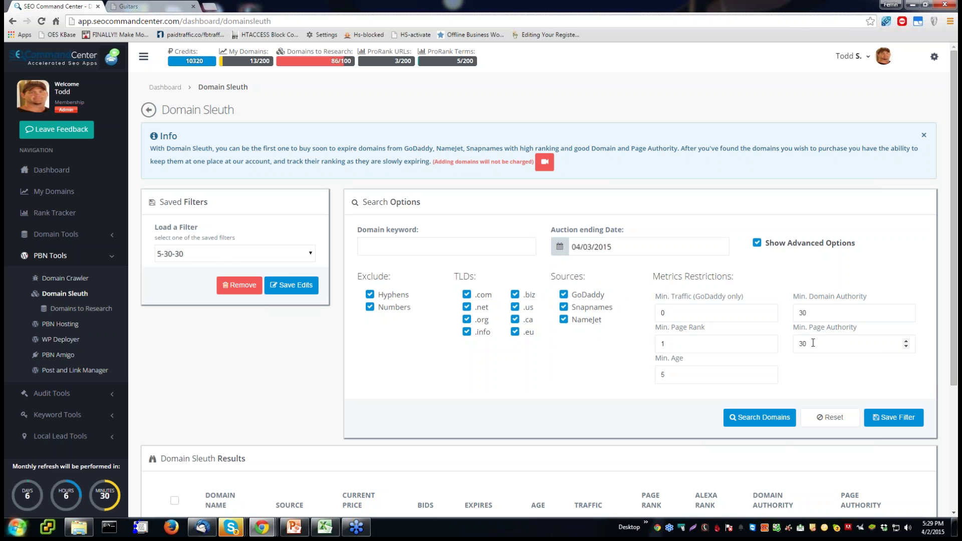
pyautogui.click(732, 419)
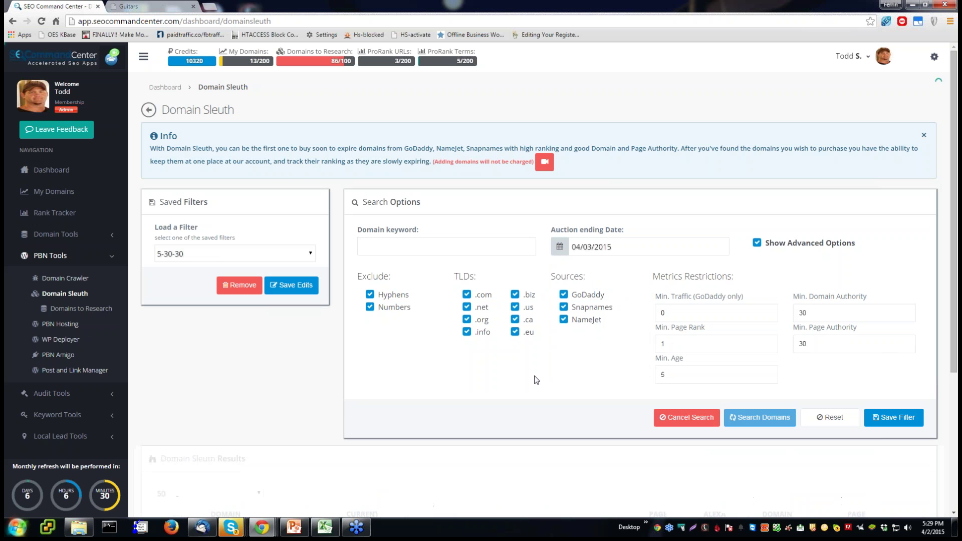
pyautogui.scroll(-2, 534, 379)
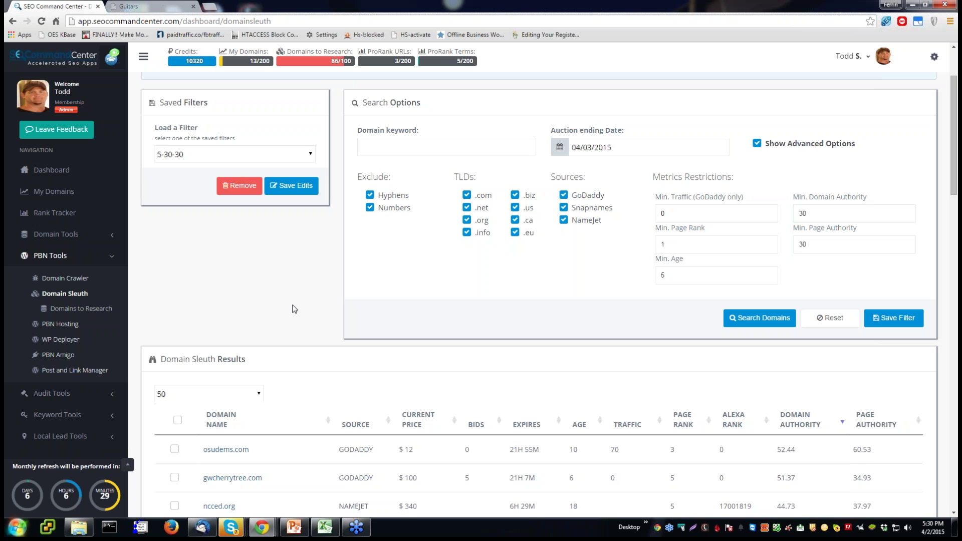
# Select the first eight domains in the Domain Sleuth results, from osudems.com to twooneelephant.com.
pyautogui.scroll(-2, 294, 310)
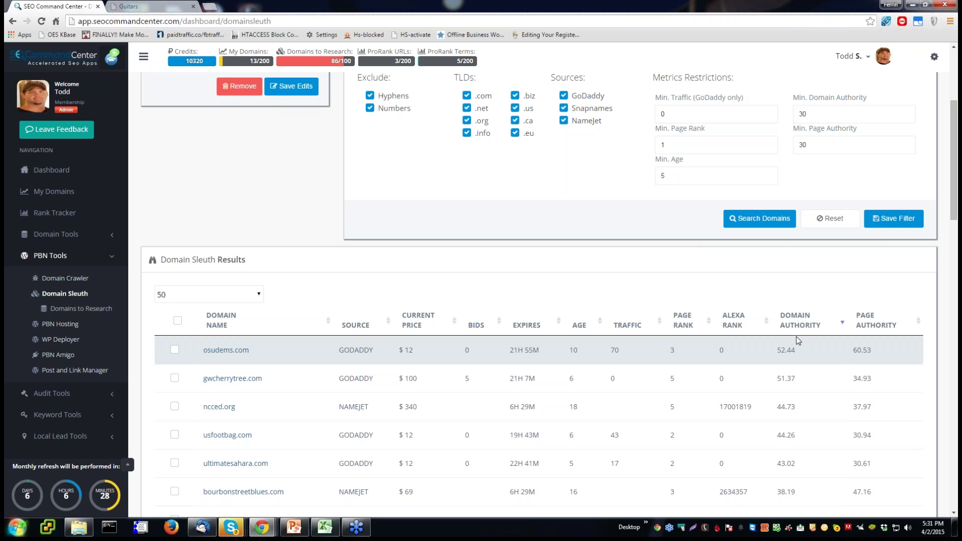
pyautogui.click(175, 351)
pyautogui.click(175, 379)
pyautogui.click(175, 406)
pyautogui.scroll(-3, 175, 301)
pyautogui.click(175, 286)
pyautogui.click(175, 315)
pyautogui.click(175, 343)
pyautogui.click(175, 371)
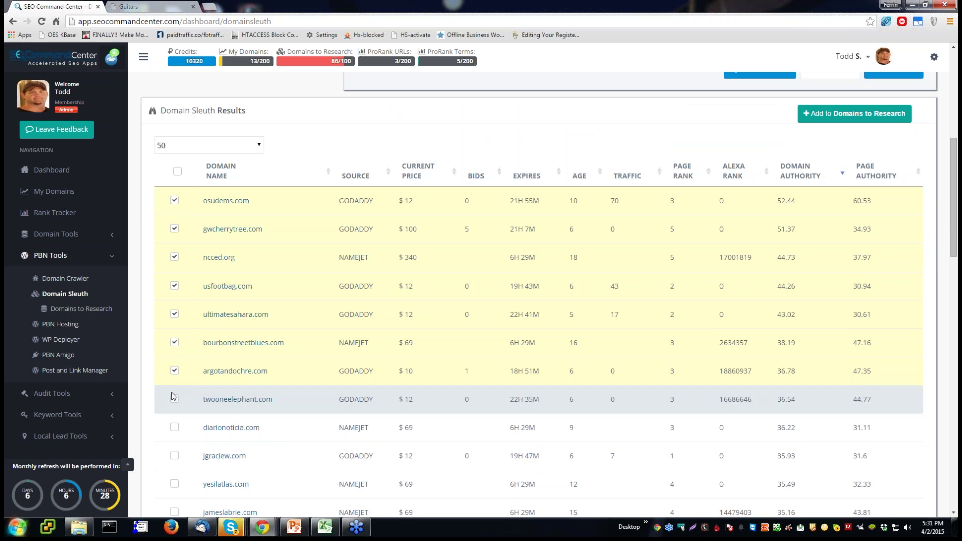
pyautogui.click(174, 399)
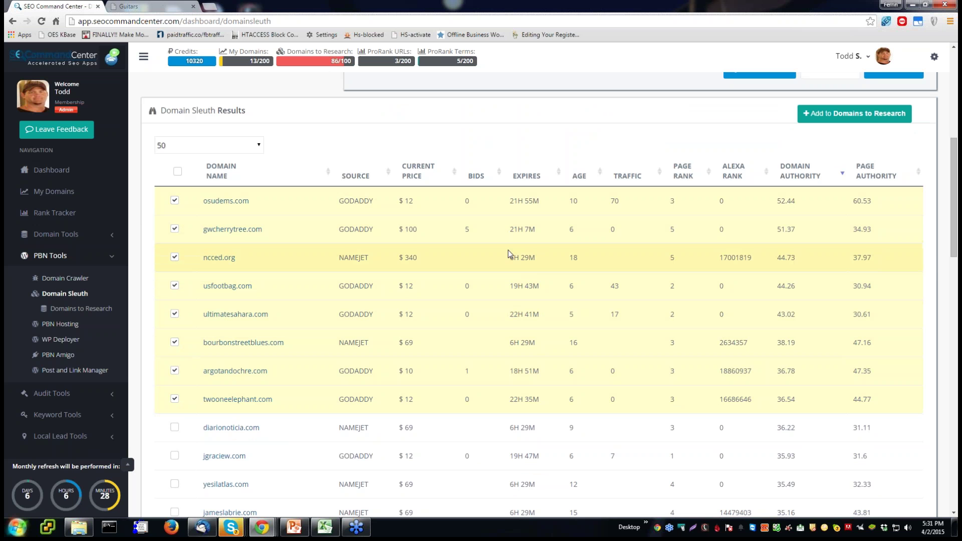
# Add bluemountainavionics.com, birddogmagazine.com and zlatimandarin.com to the selected domains in the results.
pyautogui.scroll(-1, 509, 253)
pyautogui.scroll(-2, 510, 254)
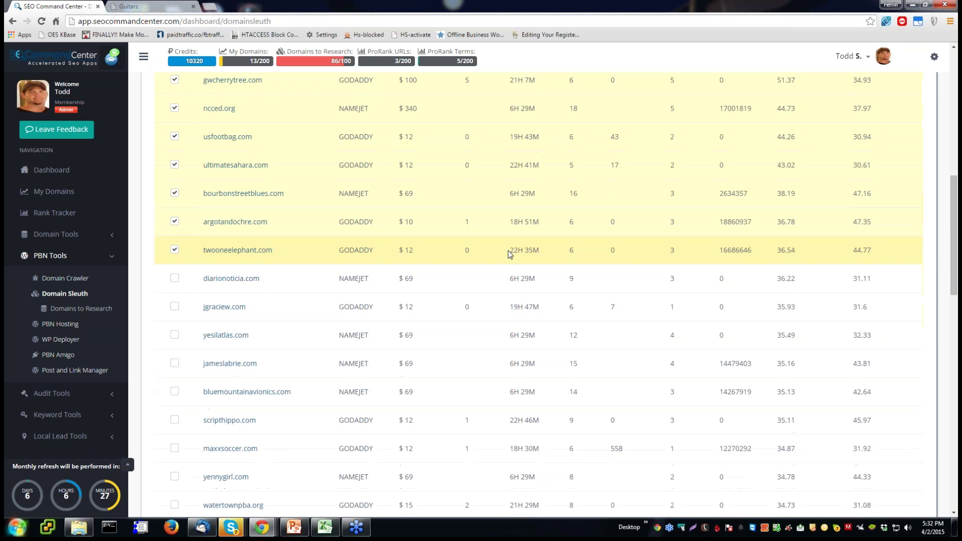
pyautogui.scroll(4, 508, 251)
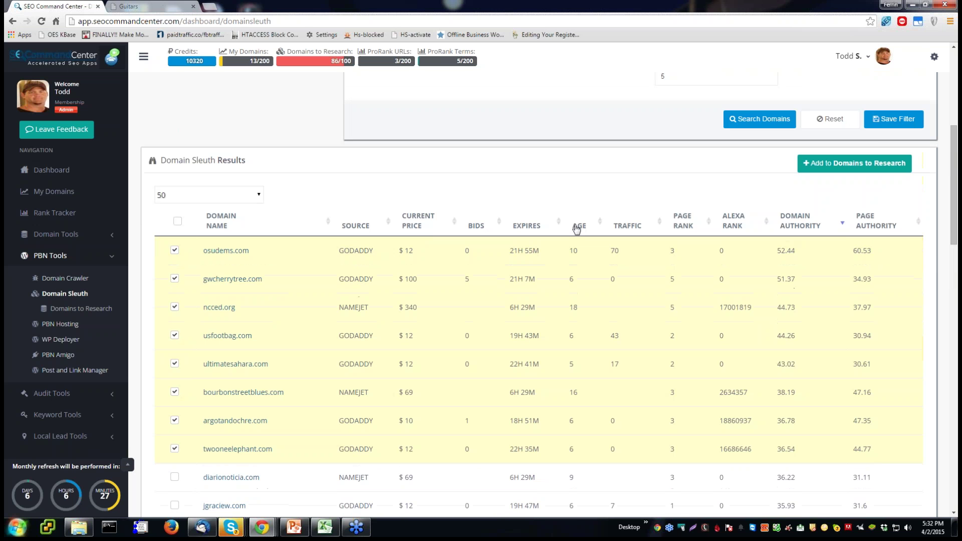
pyautogui.scroll(-6, 551, 340)
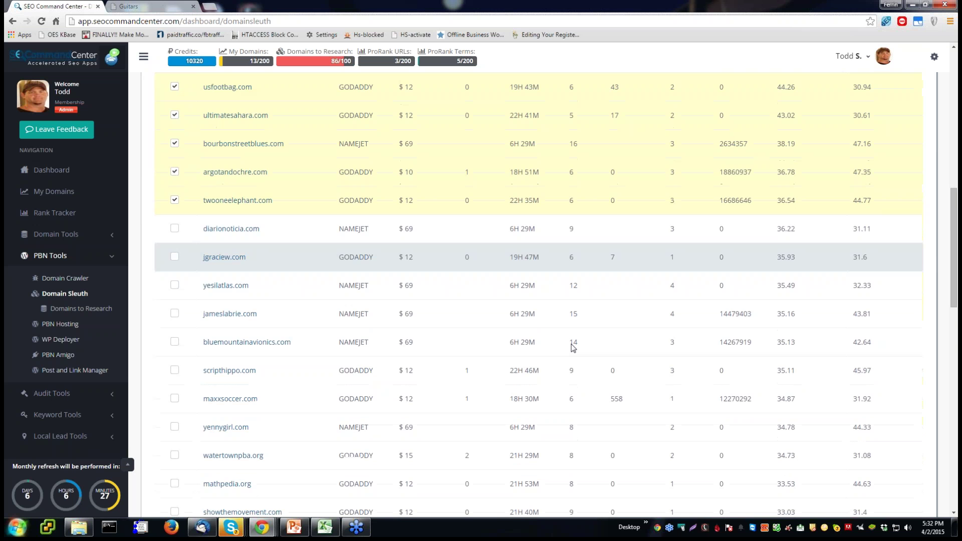
pyautogui.click(175, 293)
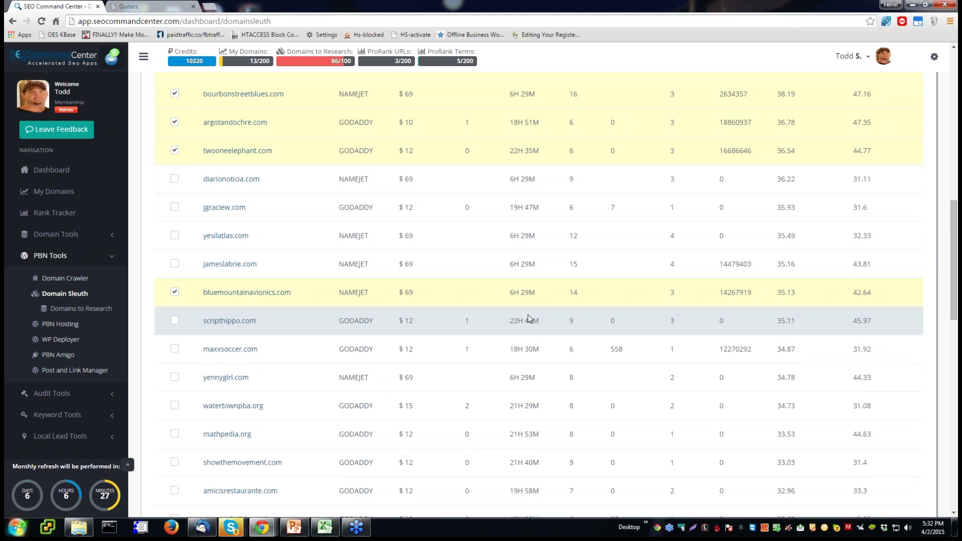
pyautogui.scroll(-4, 529, 318)
pyautogui.scroll(-4, 528, 318)
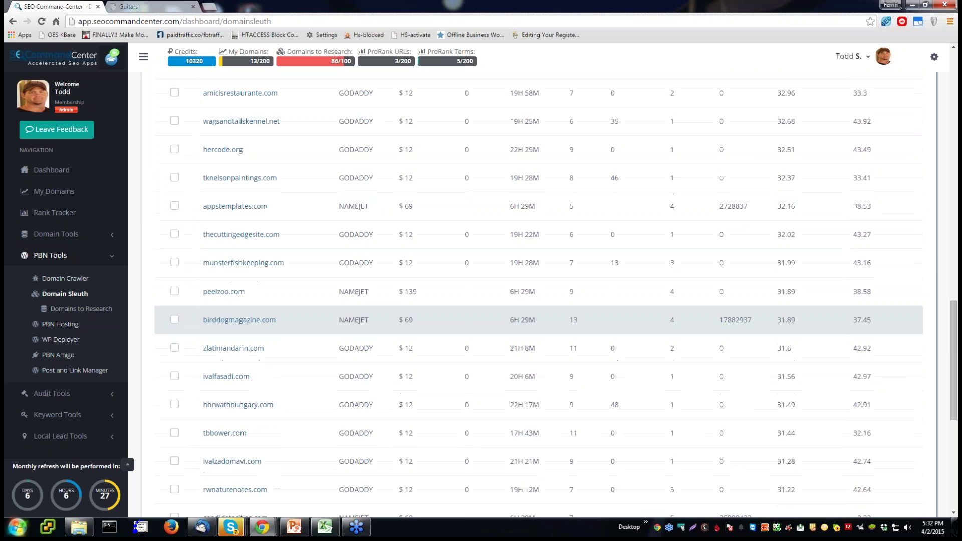
pyautogui.click(174, 319)
pyautogui.click(174, 347)
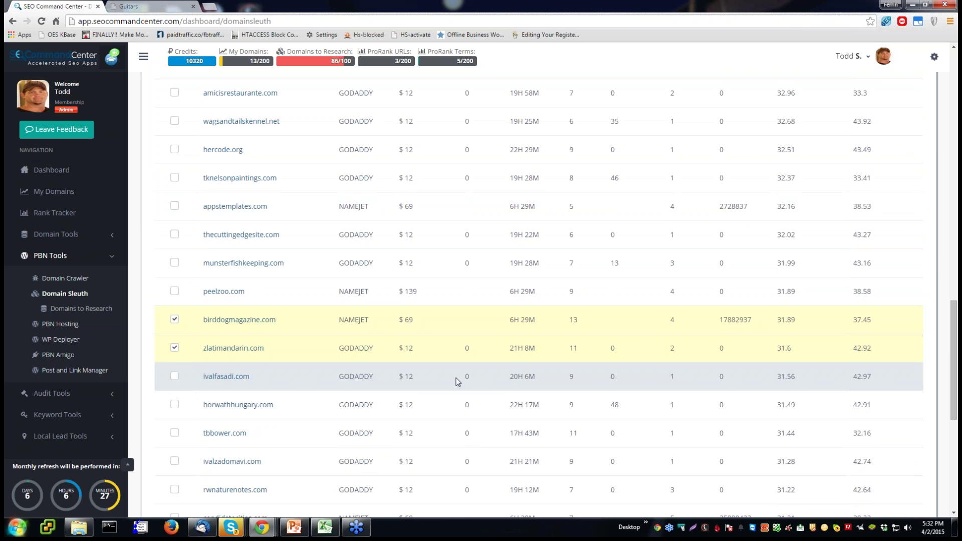
# Also select tbbower.com and artwalktacoma.com in the results and highlight the current prices of both domains.
pyautogui.scroll(-2, 451, 380)
pyautogui.click(175, 333)
pyautogui.scroll(-2, 311, 368)
pyautogui.click(174, 376)
pyautogui.moveTo(400, 375); pyautogui.dragTo(420, 377)
pyautogui.moveTo(414, 234); pyautogui.dragTo(399, 234)
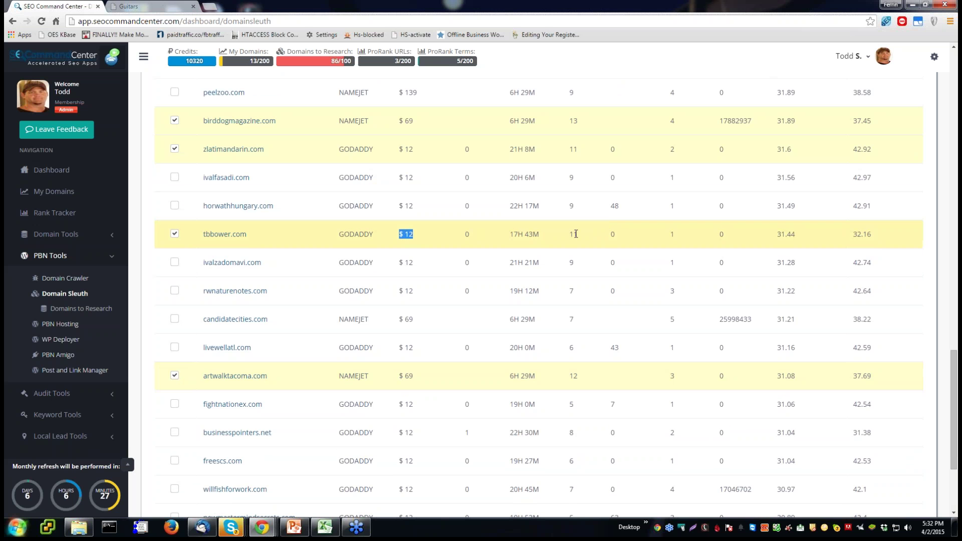
# Add all selected domains to Domains to Research.
pyautogui.scroll(9, 586, 258)
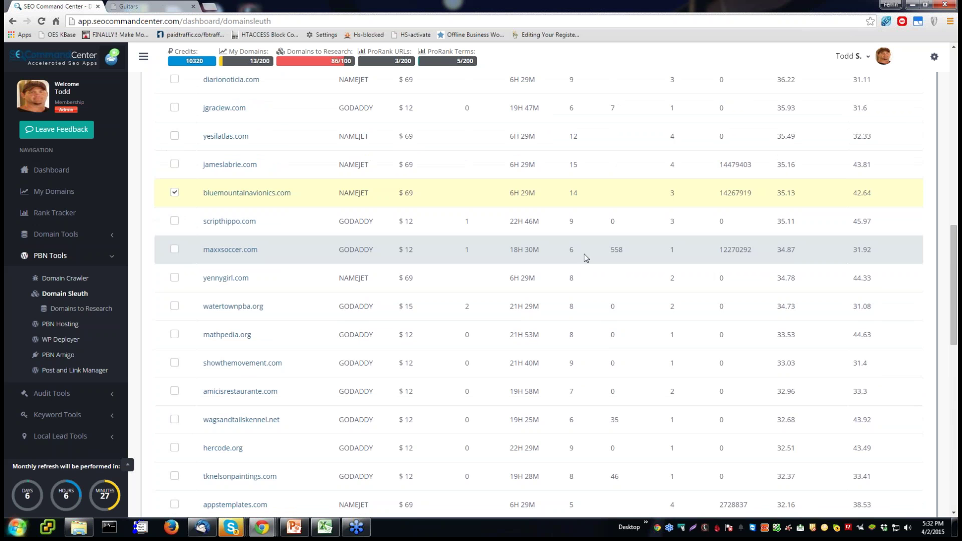
pyautogui.scroll(7, 586, 258)
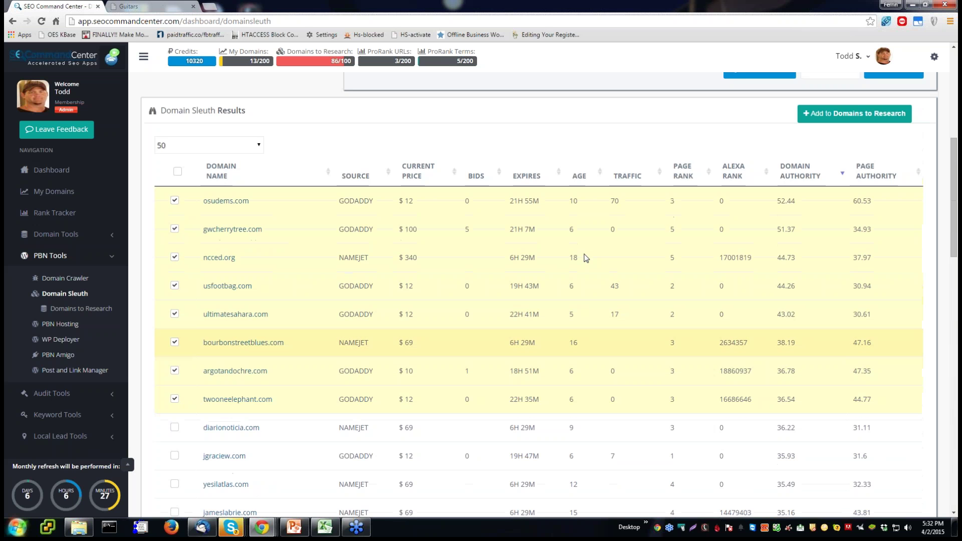
pyautogui.click(857, 172)
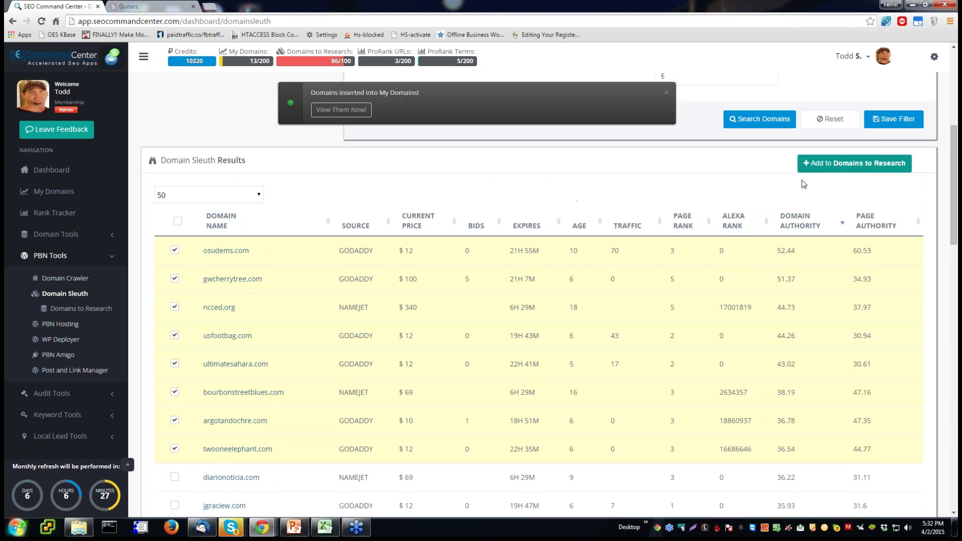
# Open the Domains to Research list and display the domain analysis of ncced.org.
pyautogui.click(358, 115)
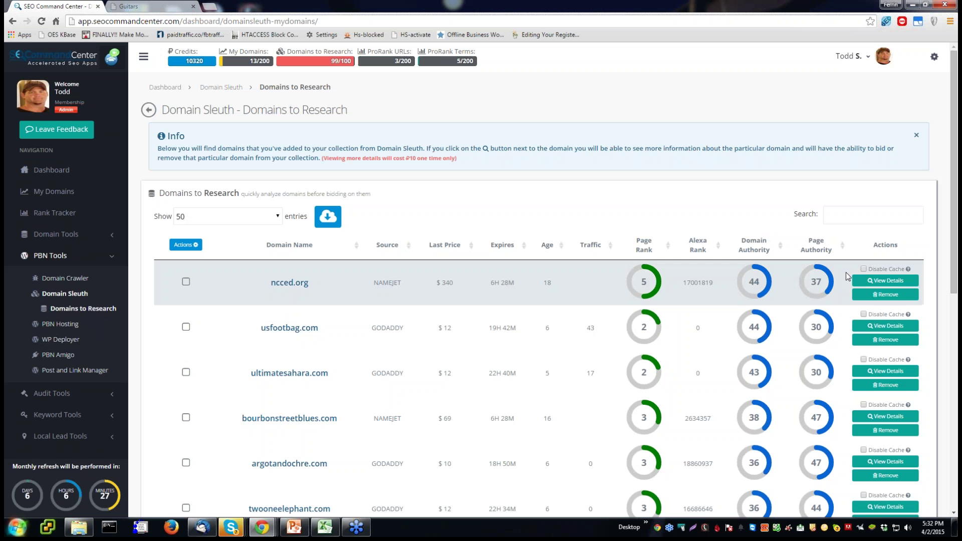
pyautogui.click(889, 282)
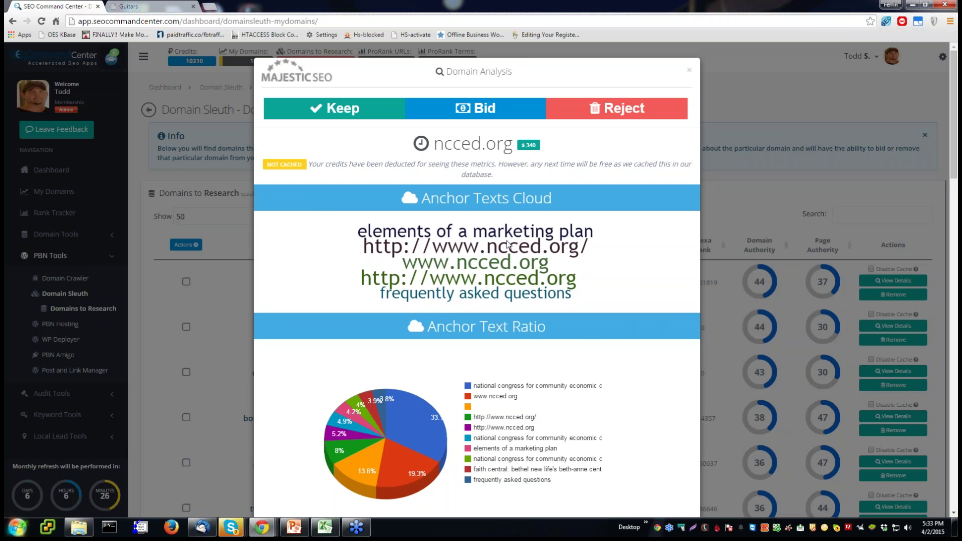
# Examine ncced.org's price, anchor text cloud and ratio, authority and flow metrics, and backlink discovery charts.
pyautogui.scroll(-1, 508, 244)
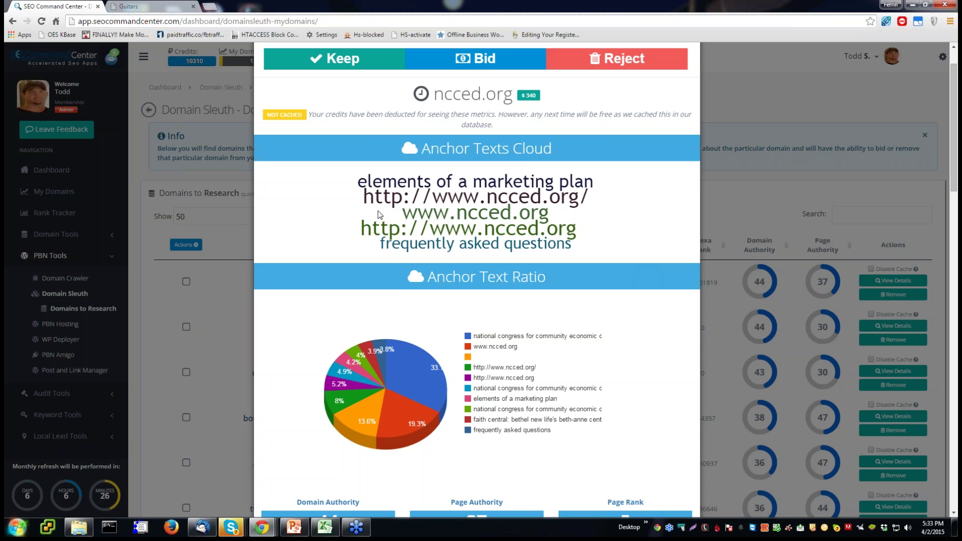
pyautogui.scroll(-2, 500, 368)
pyautogui.scroll(3, 529, 215)
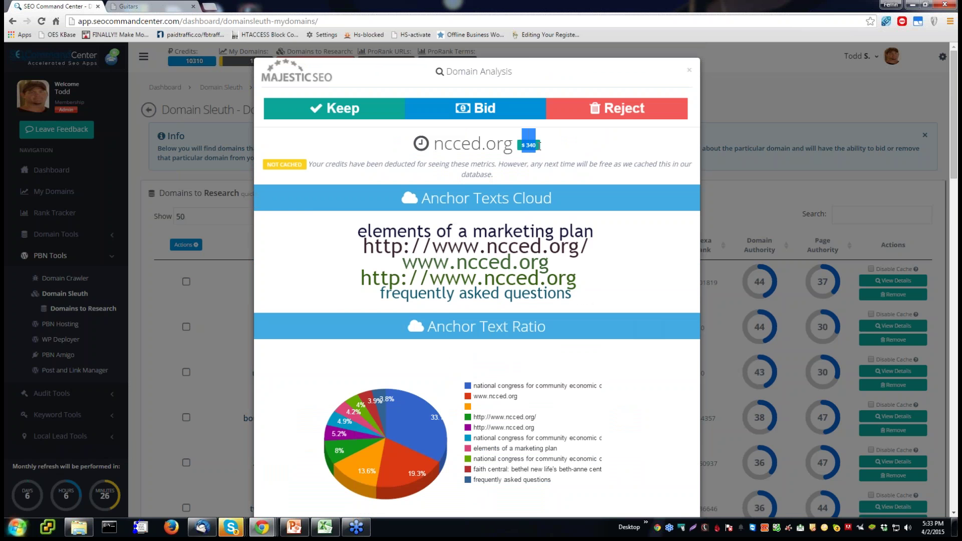
pyautogui.scroll(-3, 504, 278)
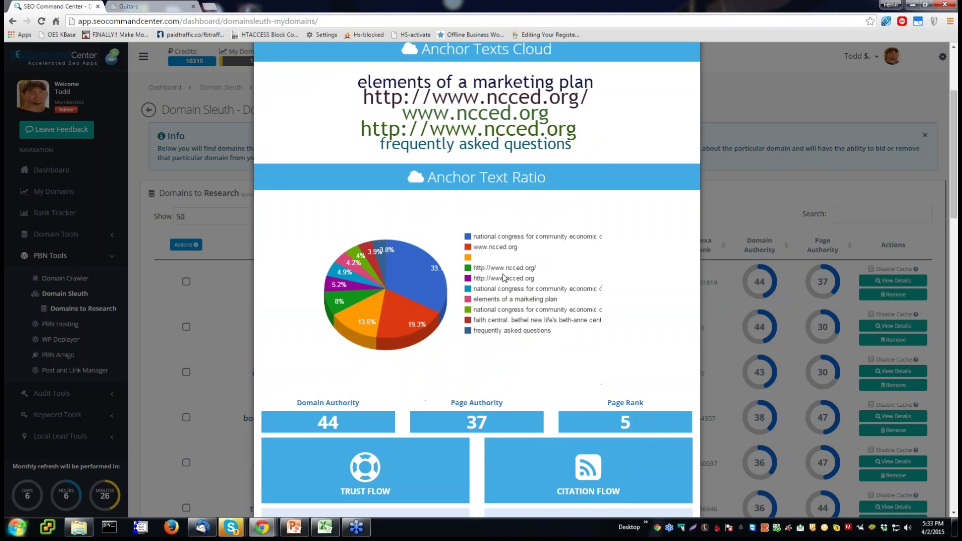
pyautogui.scroll(-5, 503, 276)
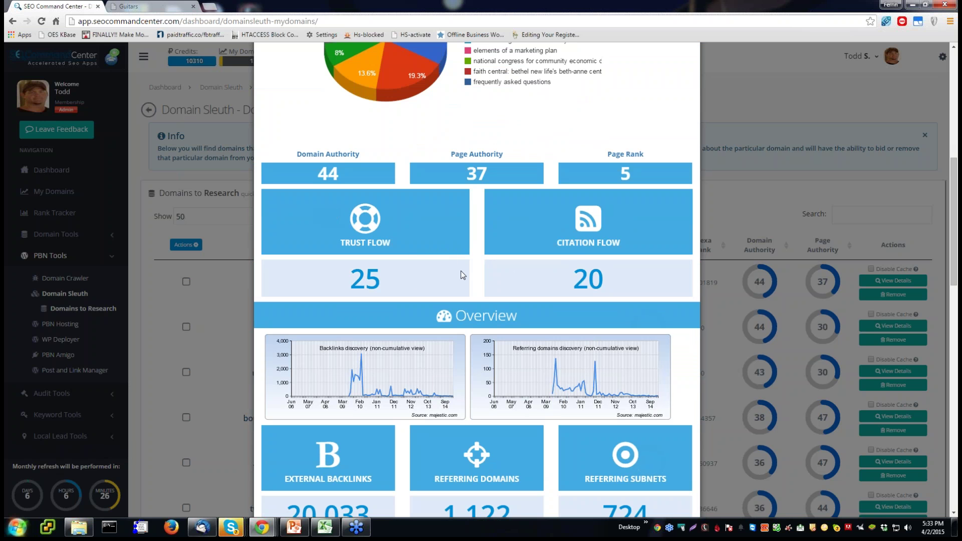
pyautogui.scroll(-2, 462, 275)
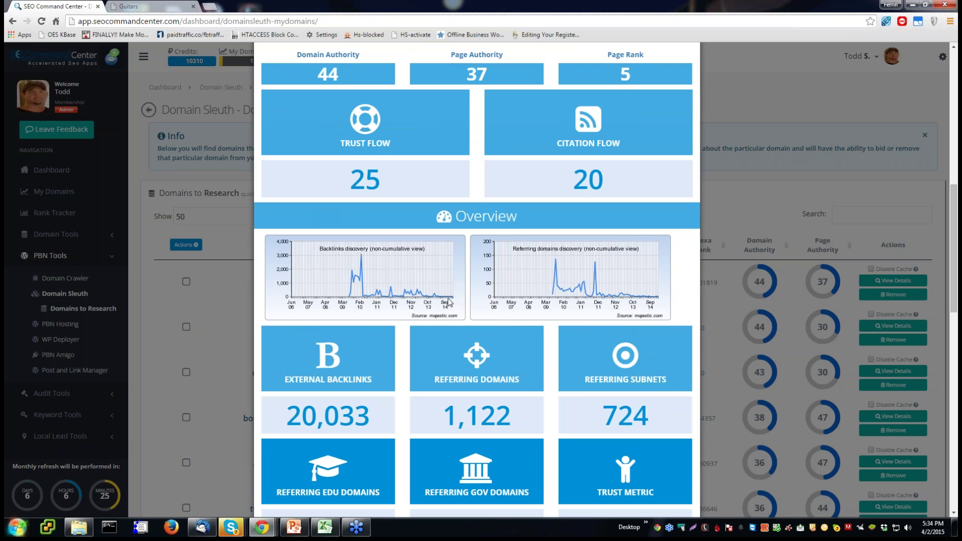
pyautogui.scroll(-2, 449, 302)
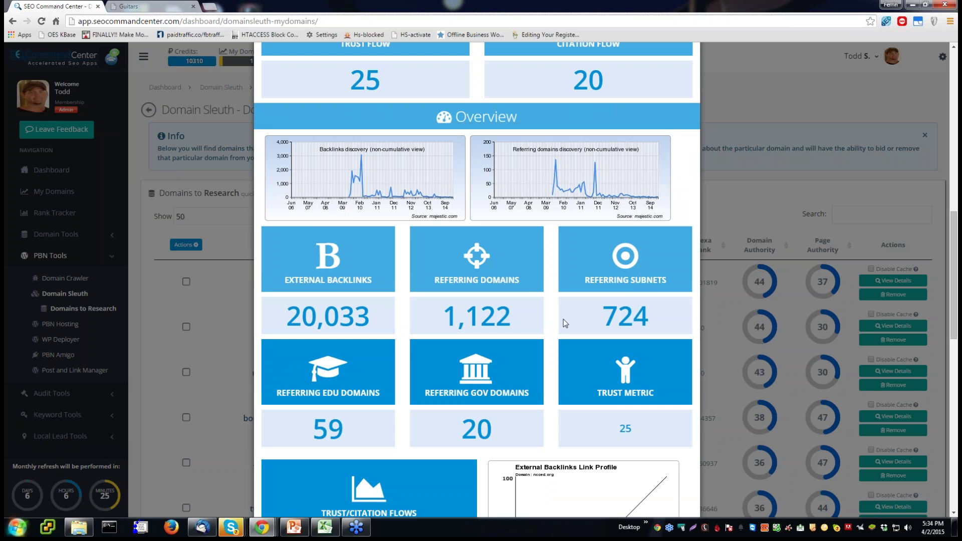
# Highlight the referring subnets figure and its label in ncced.org's overview, and inspect the EDU, GOV and trust metrics.
pyautogui.doubleClick(610, 315)
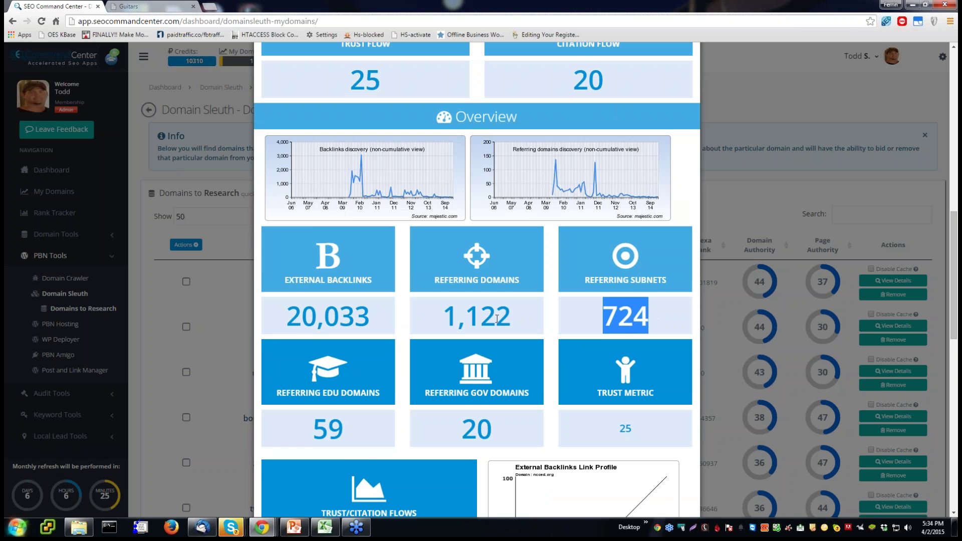
pyautogui.scroll(-3, 497, 319)
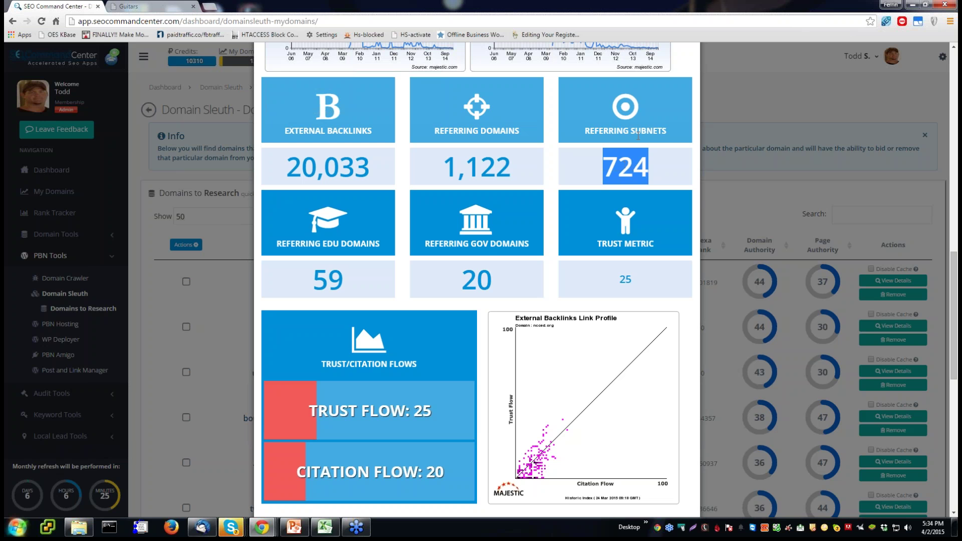
pyautogui.moveTo(631, 131); pyautogui.dragTo(658, 145)
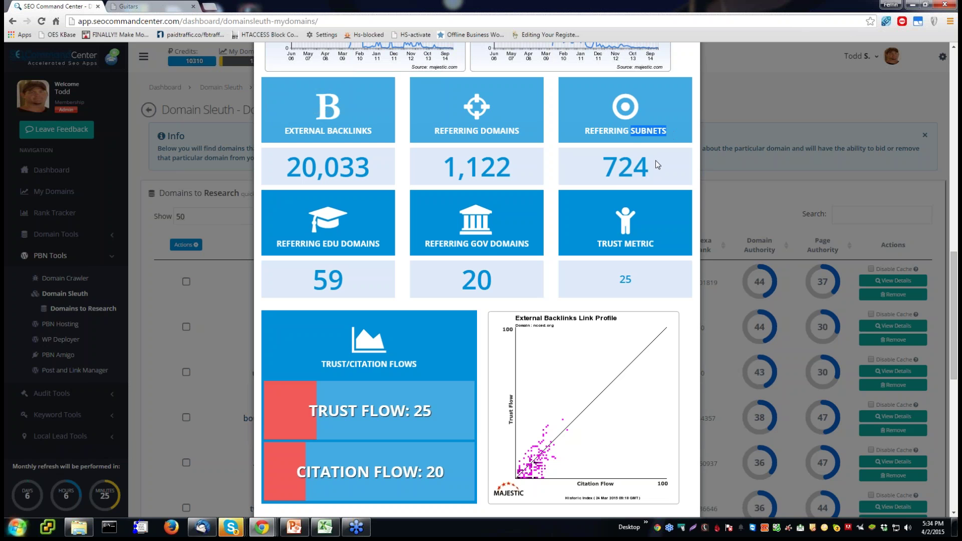
pyautogui.click(649, 135)
pyautogui.scroll(-2, 489, 203)
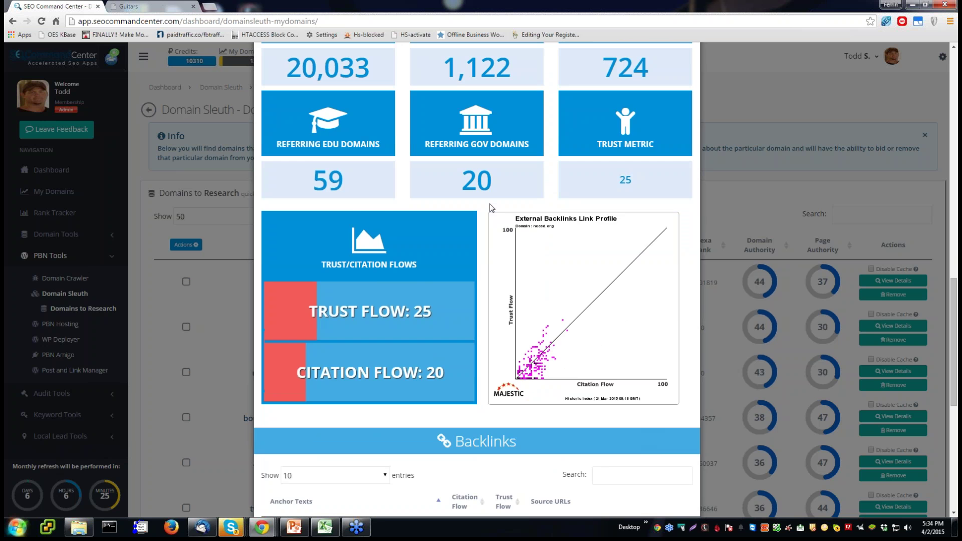
# Inspect the source URLs in ncced.org's Backlinks table and show the second page of its Anchor Texts table.
pyautogui.scroll(-8, 489, 203)
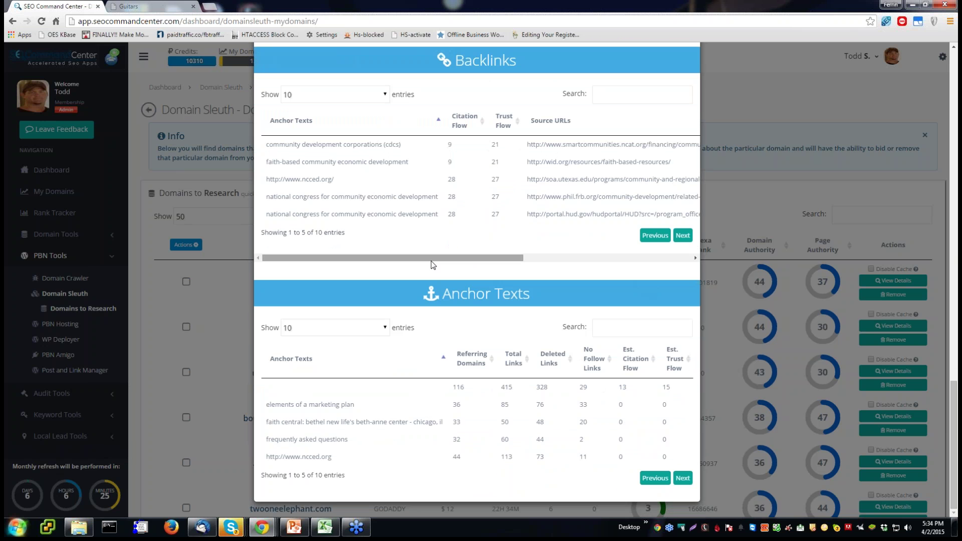
pyautogui.hscroll(3, 431, 264)
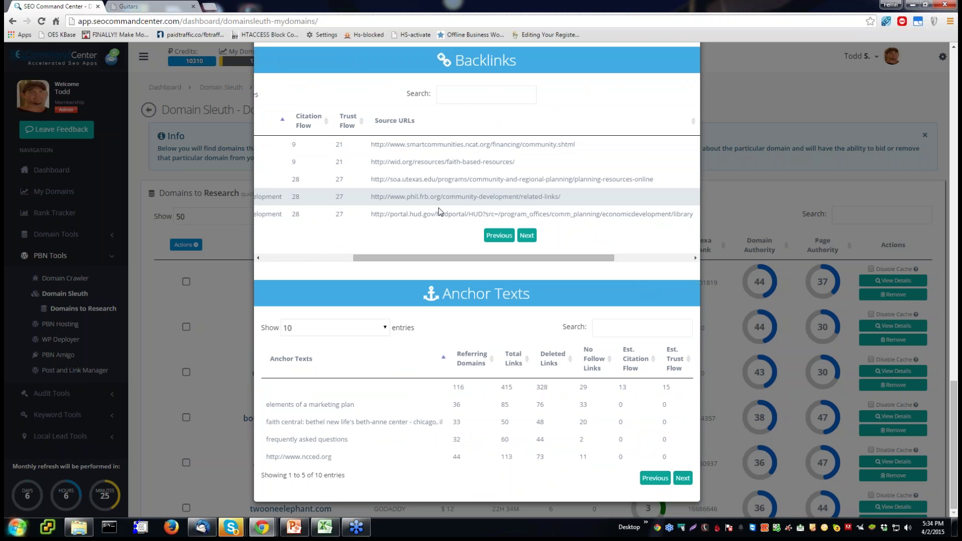
pyautogui.moveTo(425, 258); pyautogui.dragTo(371, 257)
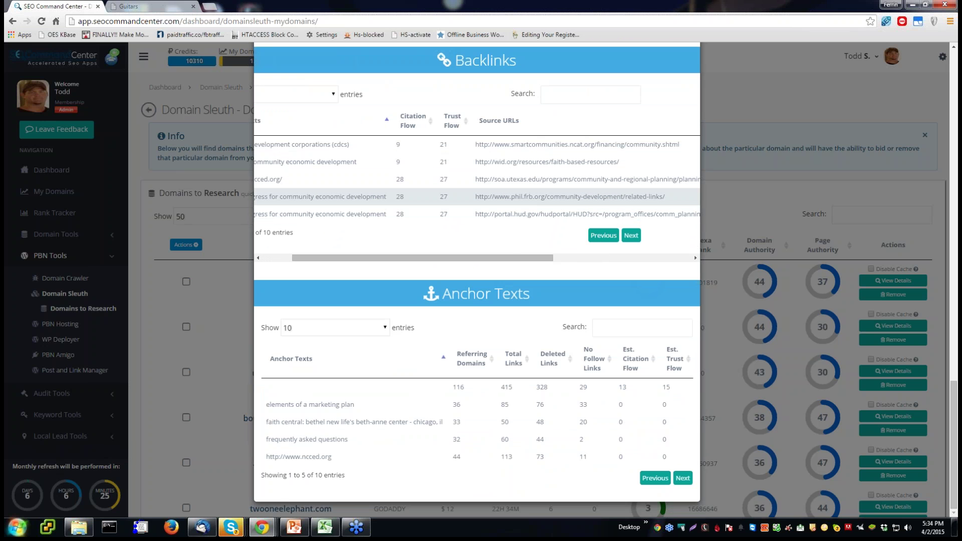
pyautogui.moveTo(480, 258); pyautogui.dragTo(420, 264)
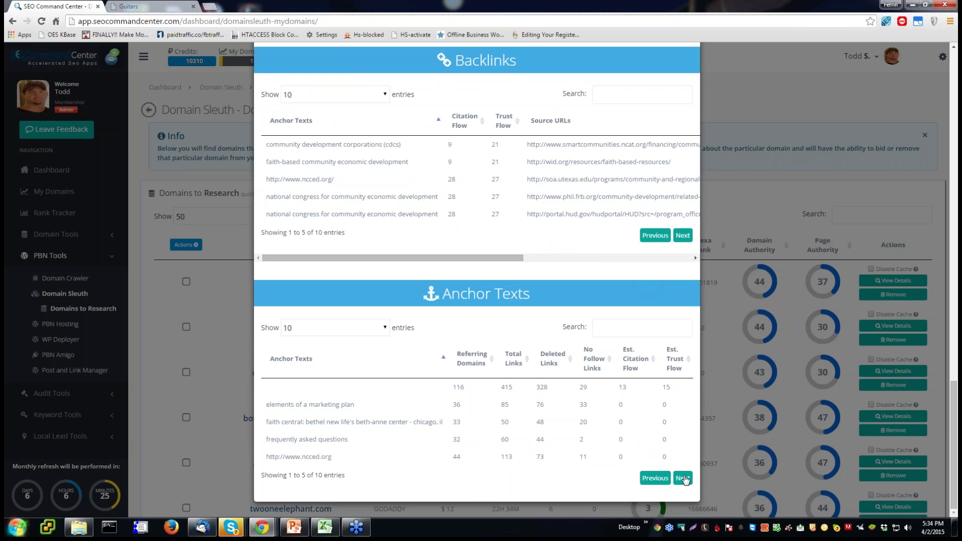
pyautogui.click(682, 478)
# Mark ncced.org as a domain to keep.
pyautogui.scroll(15, 510, 383)
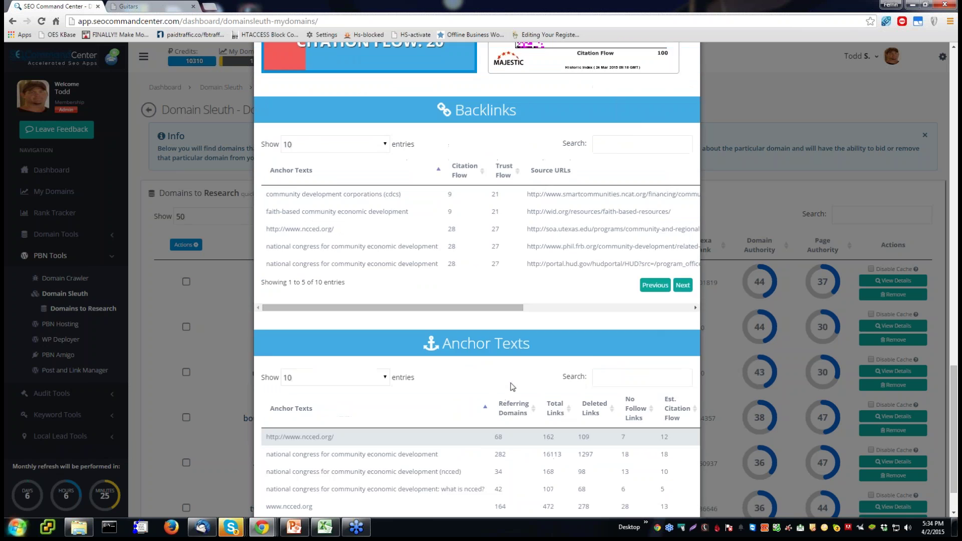
pyautogui.scroll(6, 477, 301)
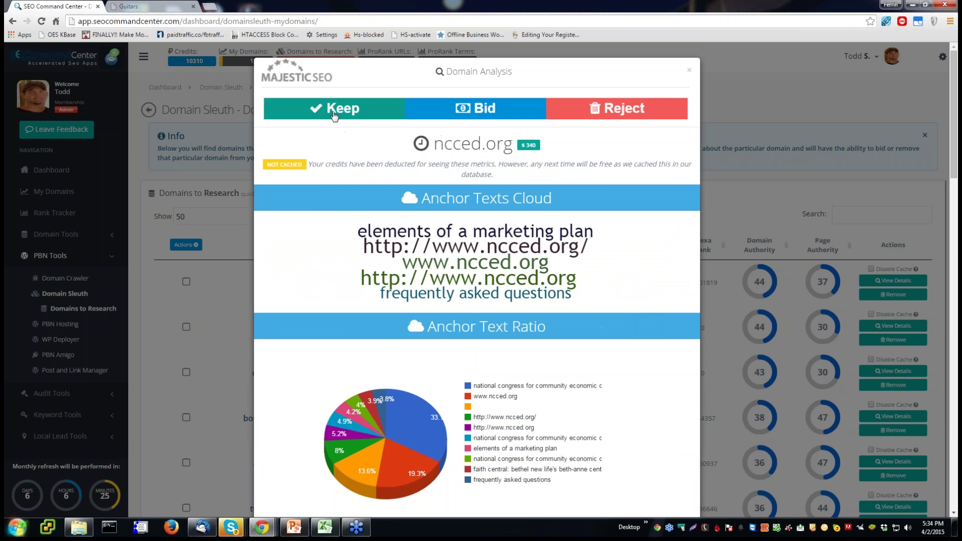
pyautogui.click(334, 116)
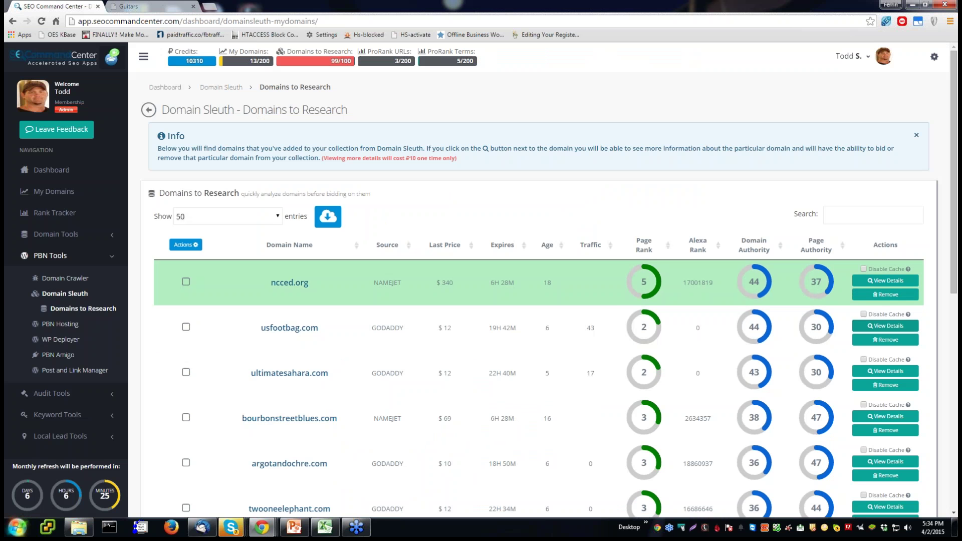
# Check the domain analyses of usfootbag.com and ultimatesahara.com and reject both domains.
pyautogui.click(501, 328)
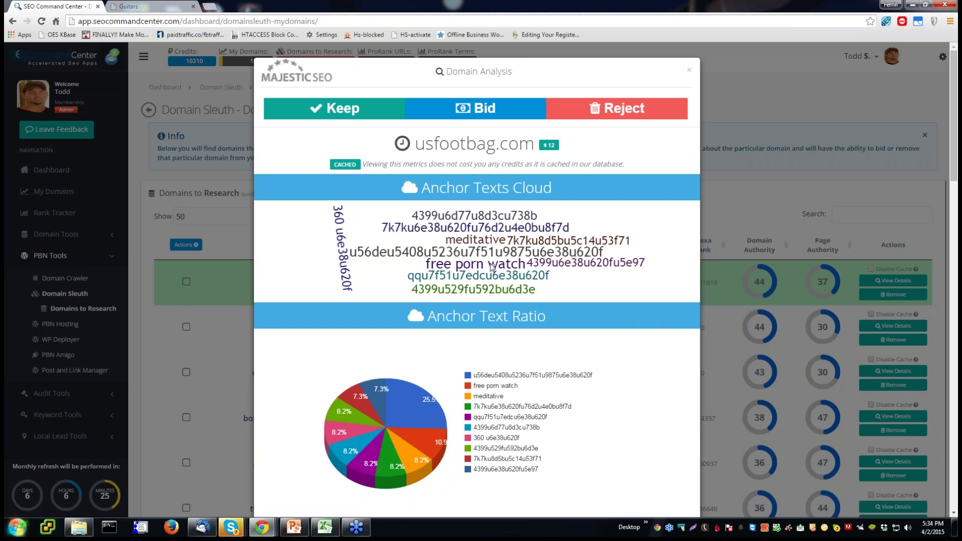
pyautogui.click(622, 109)
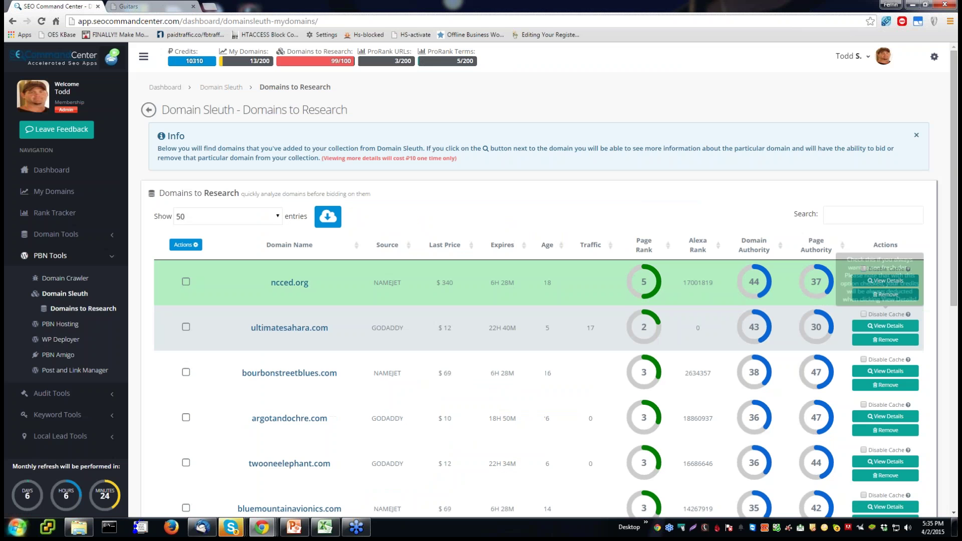
pyautogui.click(885, 281)
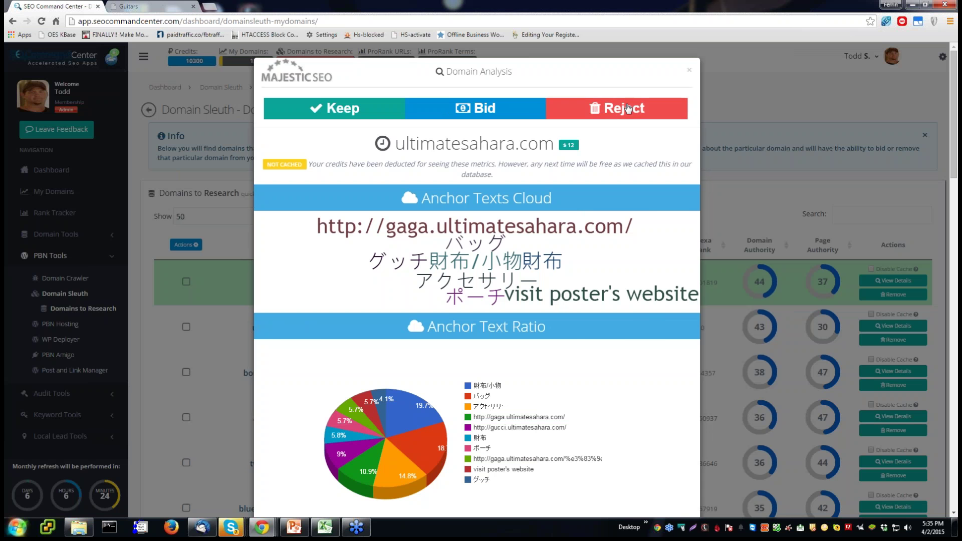
pyautogui.click(627, 109)
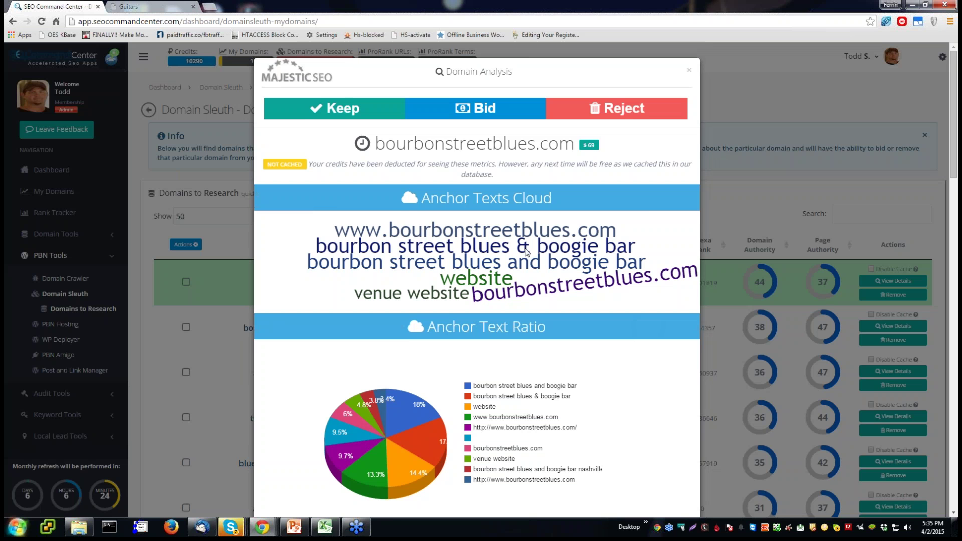
# View the domain analysis of bourbonstreetblues.com, examining its anchor text cloud, anchor text ratio, and authority and flow metrics.
pyautogui.scroll(-1, 527, 252)
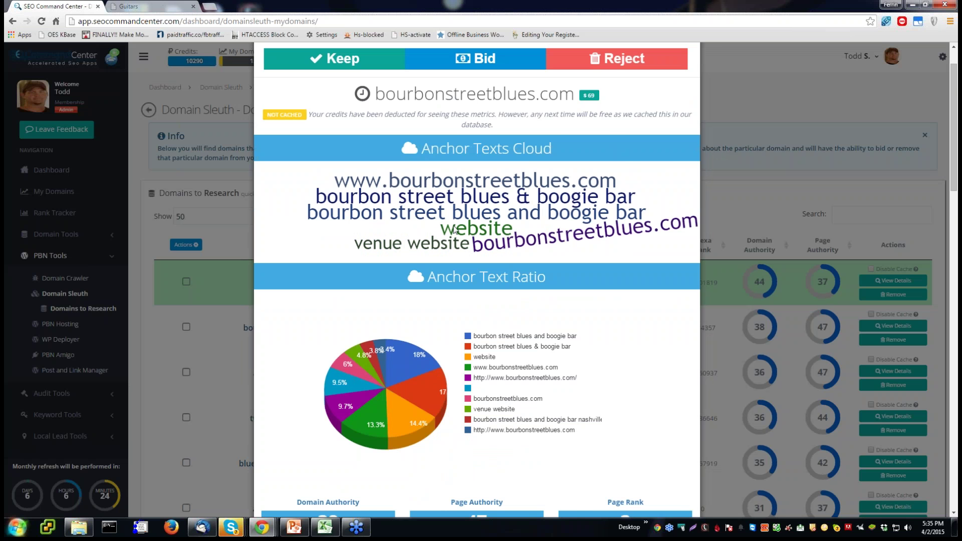
pyautogui.scroll(-3, 536, 224)
pyautogui.scroll(4, 409, 190)
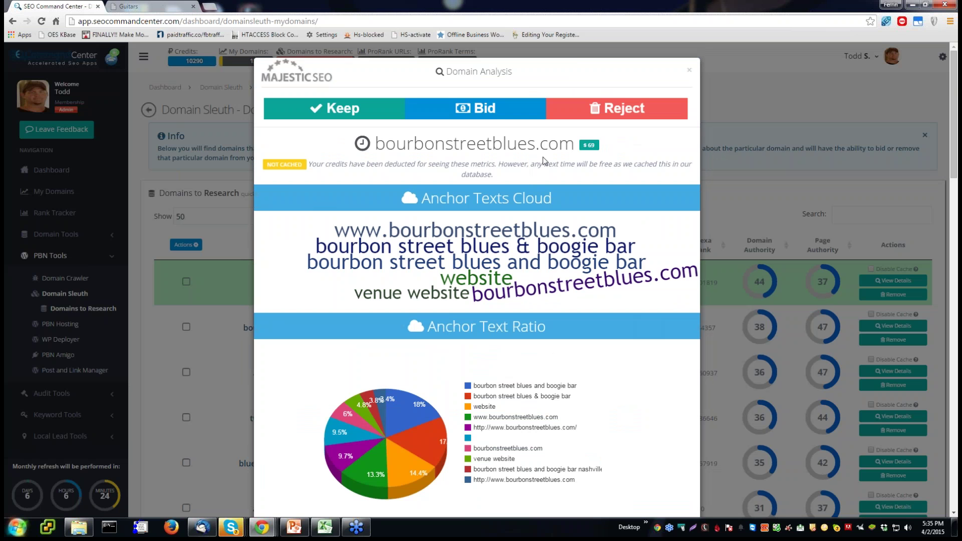
pyautogui.scroll(-2, 562, 261)
pyautogui.scroll(-5, 562, 262)
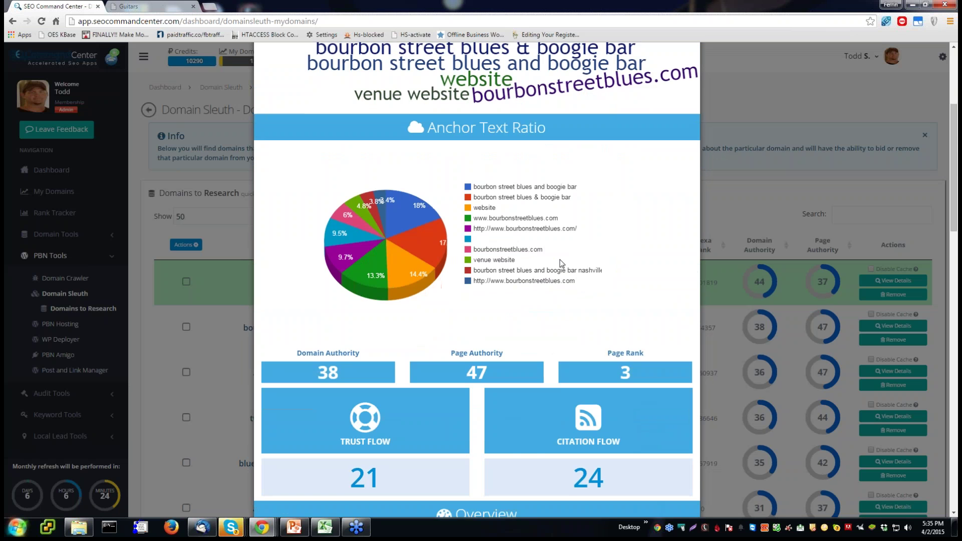
pyautogui.scroll(-1, 561, 260)
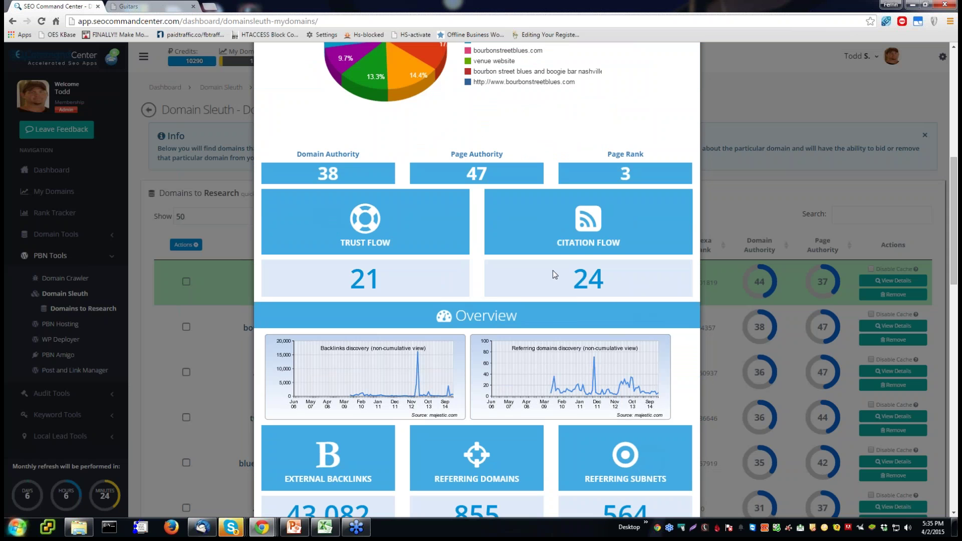
# Show the second page of both the Backlinks and Anchor Texts tables for bourbonstreetblues.com.
pyautogui.scroll(-10, 553, 271)
pyautogui.scroll(-5, 555, 275)
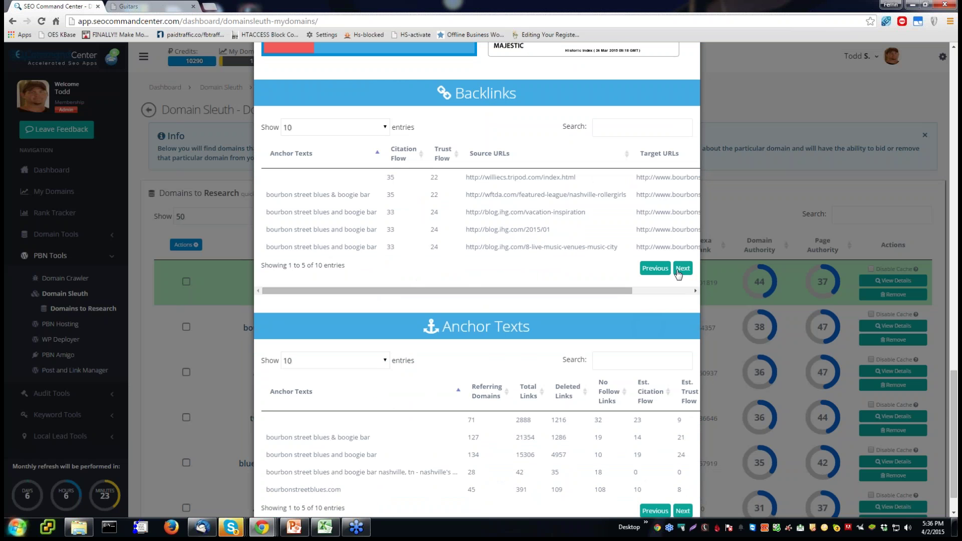
pyautogui.click(682, 268)
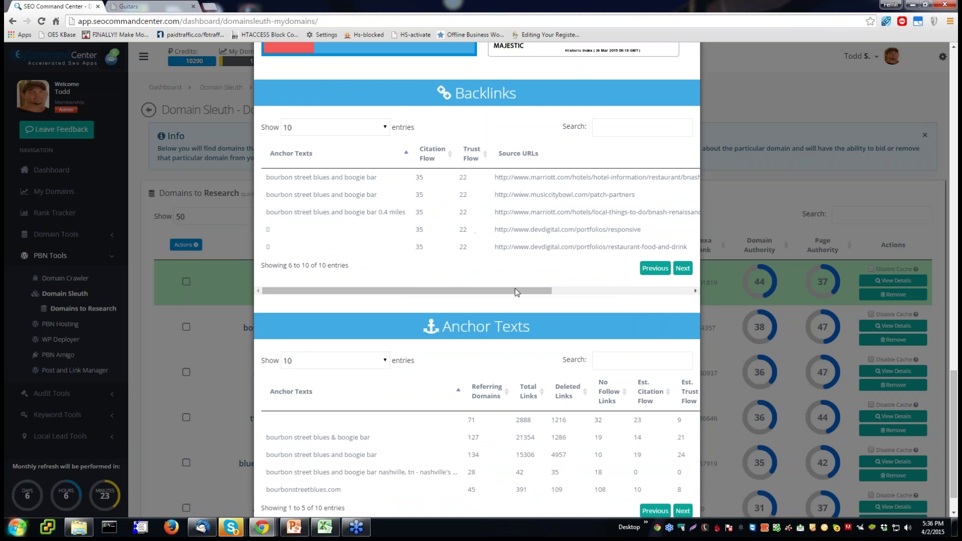
pyautogui.scroll(-1, 485, 304)
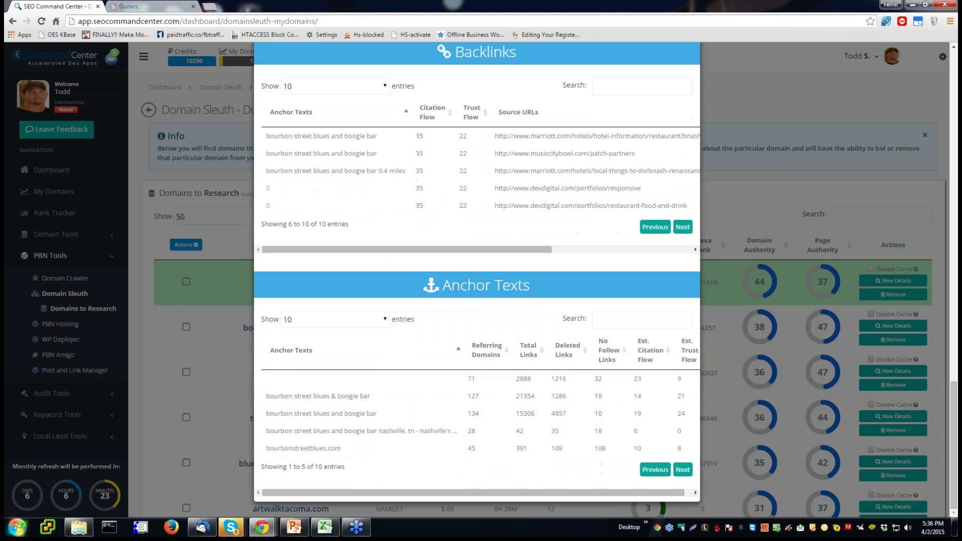
pyautogui.click(682, 470)
# Review bourbonstreetblues.com's backlink discovery charts, referring domain and subnet metrics, and external backlinks link profile.
pyautogui.scroll(9, 683, 470)
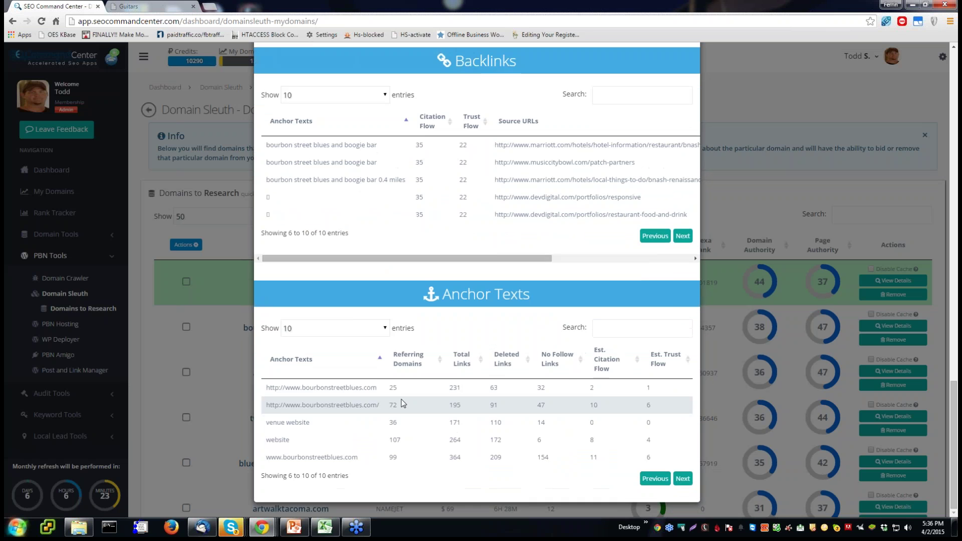
pyautogui.scroll(10, 476, 280)
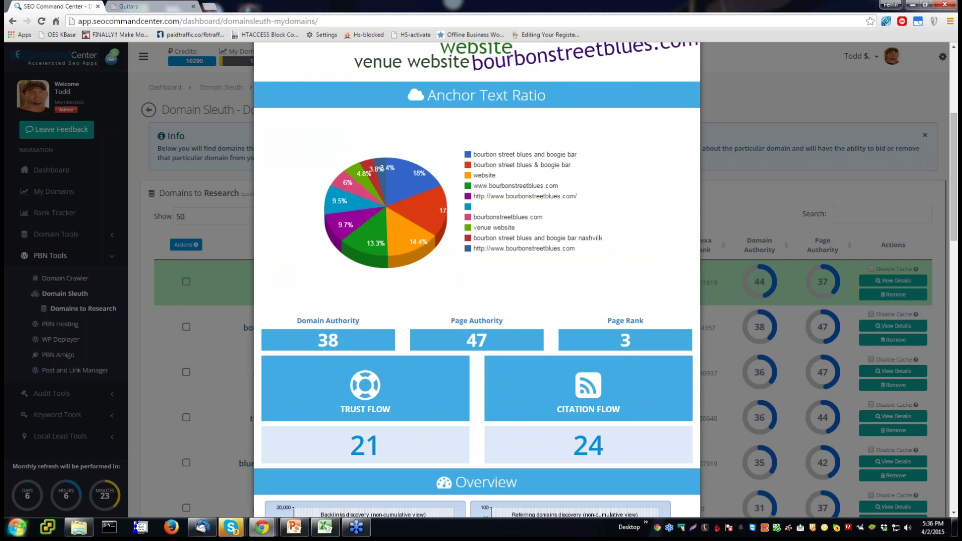
pyautogui.scroll(-5, 477, 281)
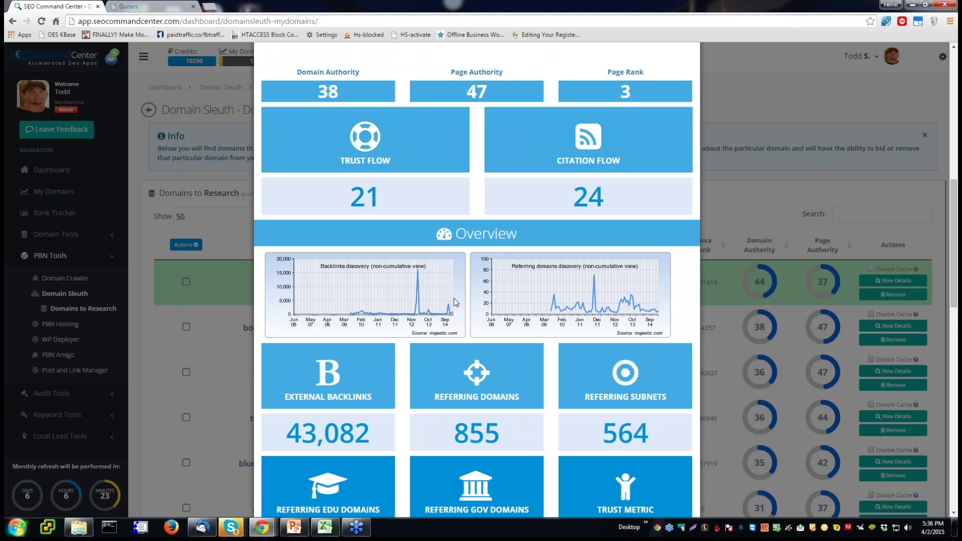
pyautogui.scroll(-6, 456, 302)
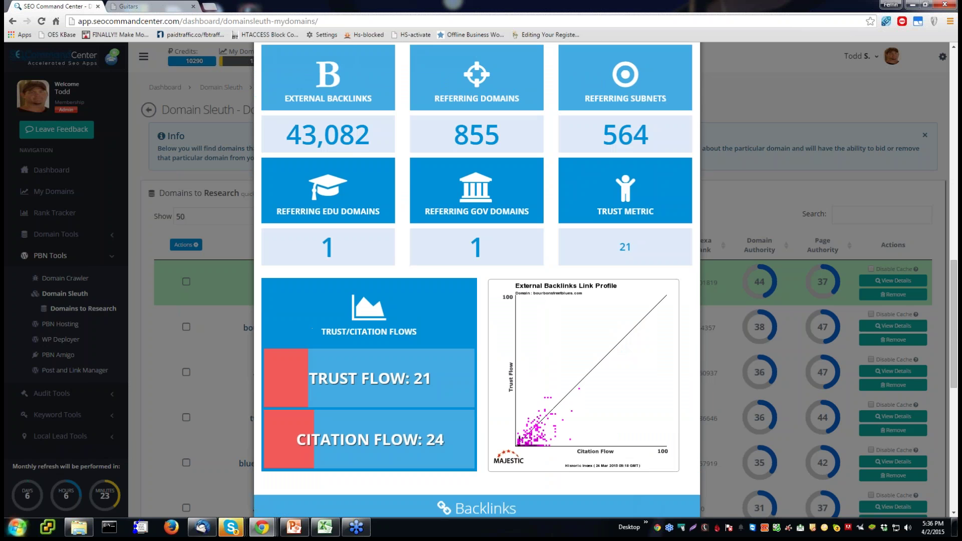
pyautogui.scroll(-3, 477, 281)
pyautogui.scroll(10, 477, 281)
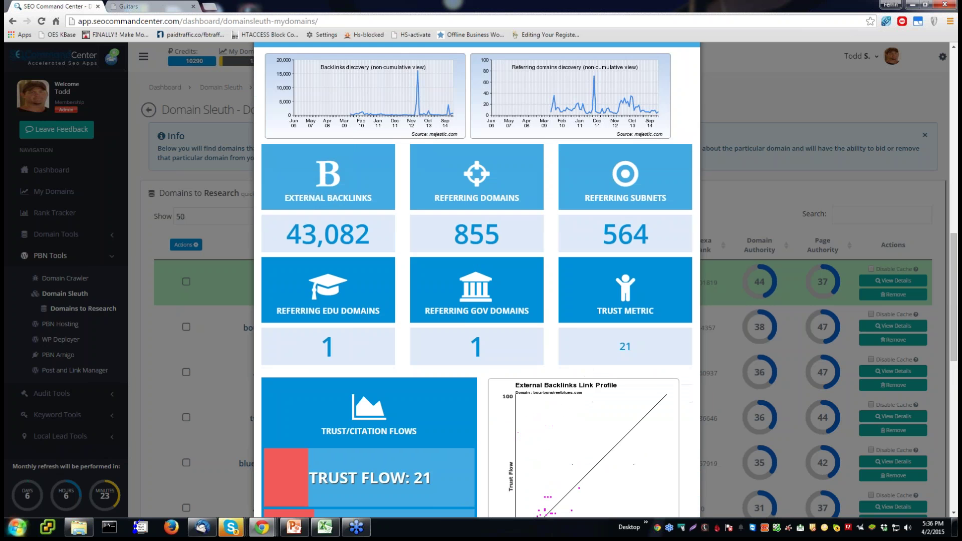
# Check the high bid and closing time on bourbonstreetblues.com's NameJet bid page, and return to the domains to research.
pyautogui.scroll(3, 477, 281)
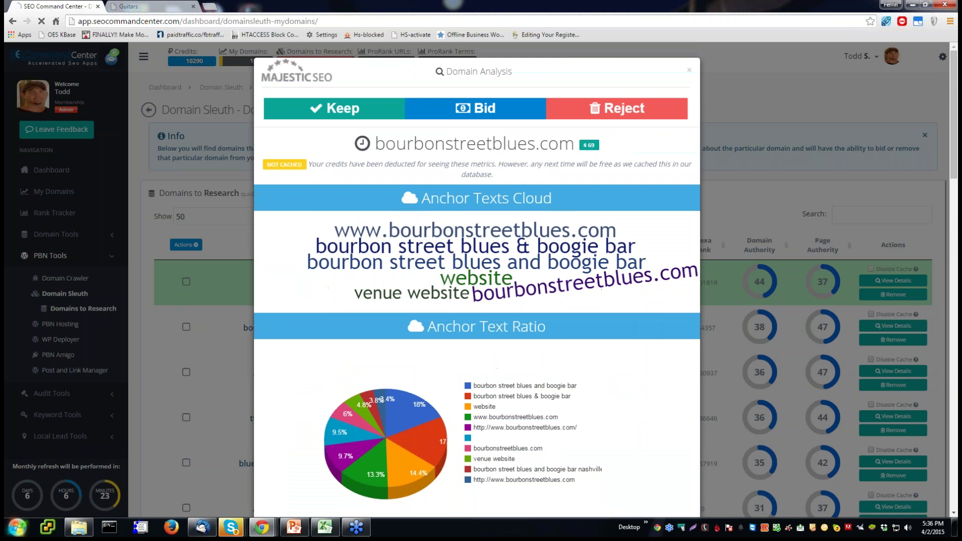
pyautogui.click(475, 108)
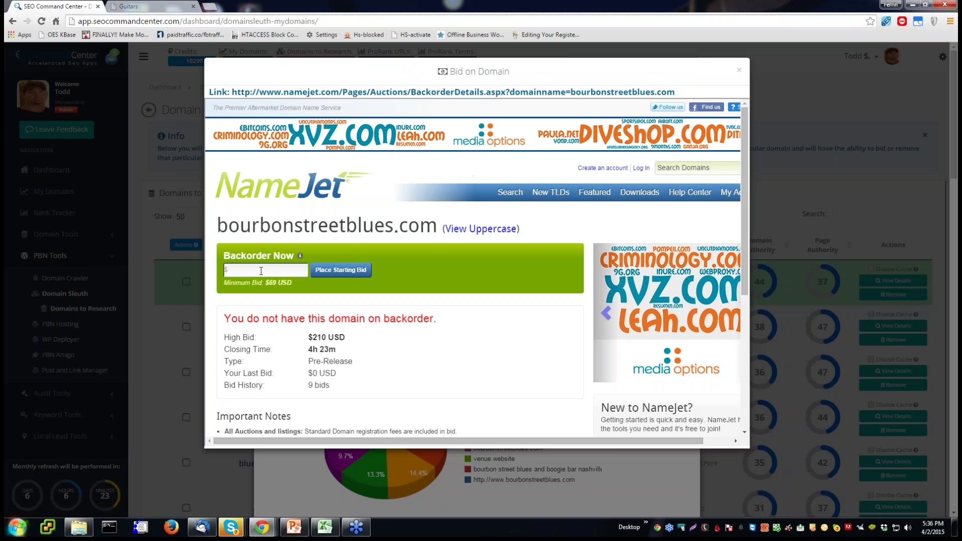
pyautogui.click(261, 271)
pyautogui.moveTo(308, 349); pyautogui.dragTo(336, 349)
pyautogui.click(400, 346)
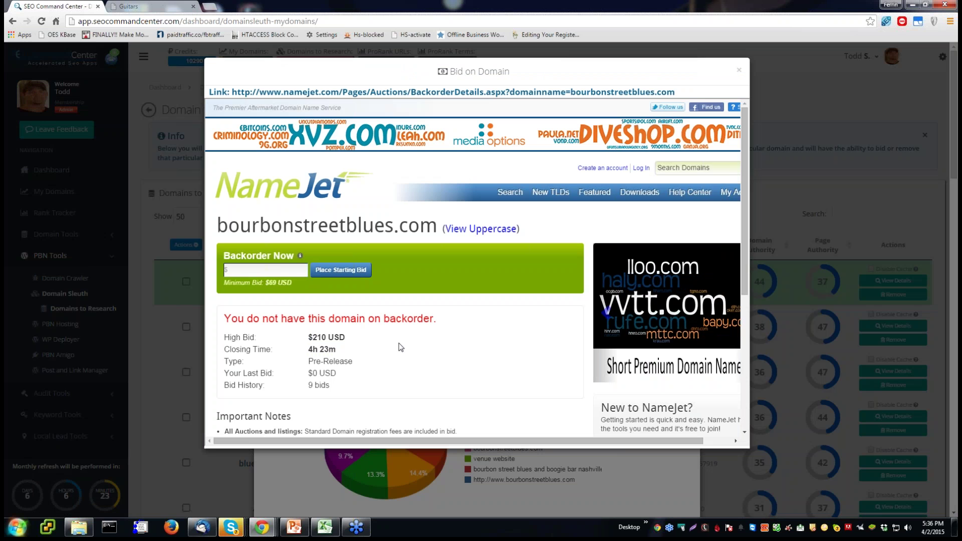
pyautogui.click(740, 73)
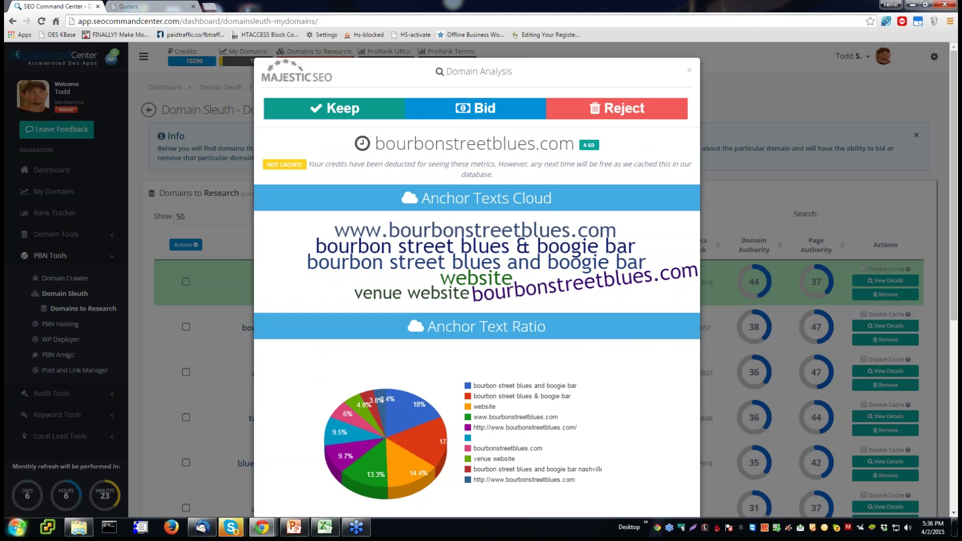
pyautogui.press('Escape')
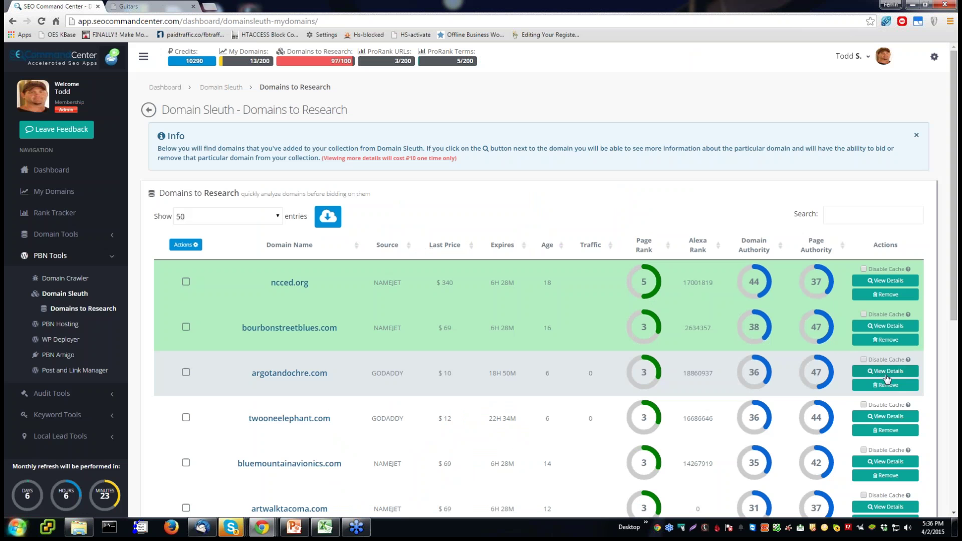
# View the domain analysis of argotandochre.com, examining its anchor text cloud and ratio, authority and flow metrics, and discovery charts.
pyautogui.click(885, 371)
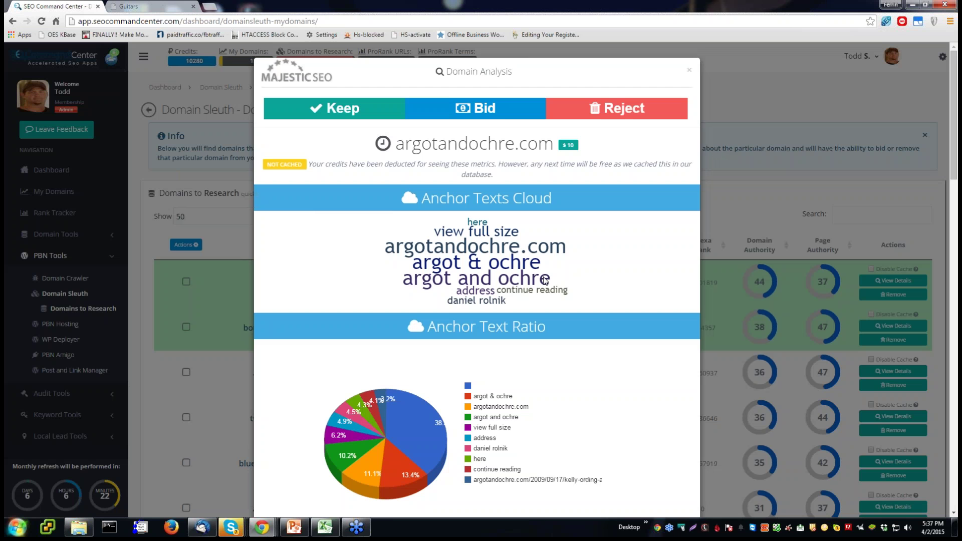
pyautogui.scroll(-1, 545, 281)
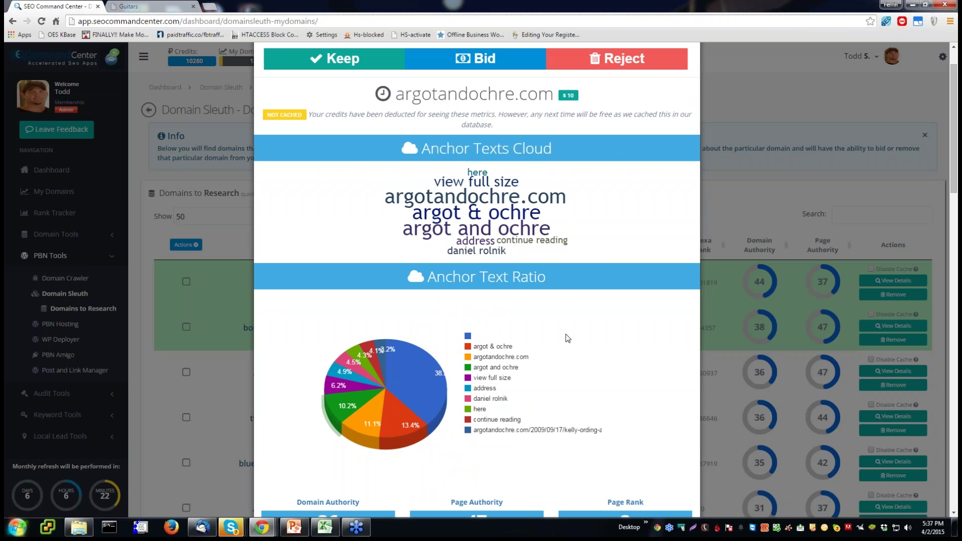
pyautogui.scroll(-1, 540, 371)
pyautogui.scroll(-4, 410, 377)
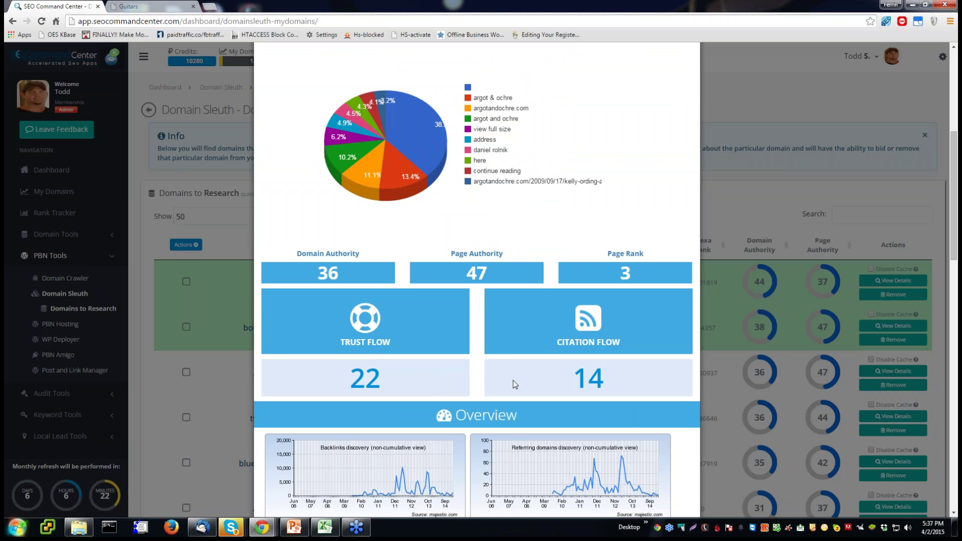
pyautogui.scroll(-2, 513, 381)
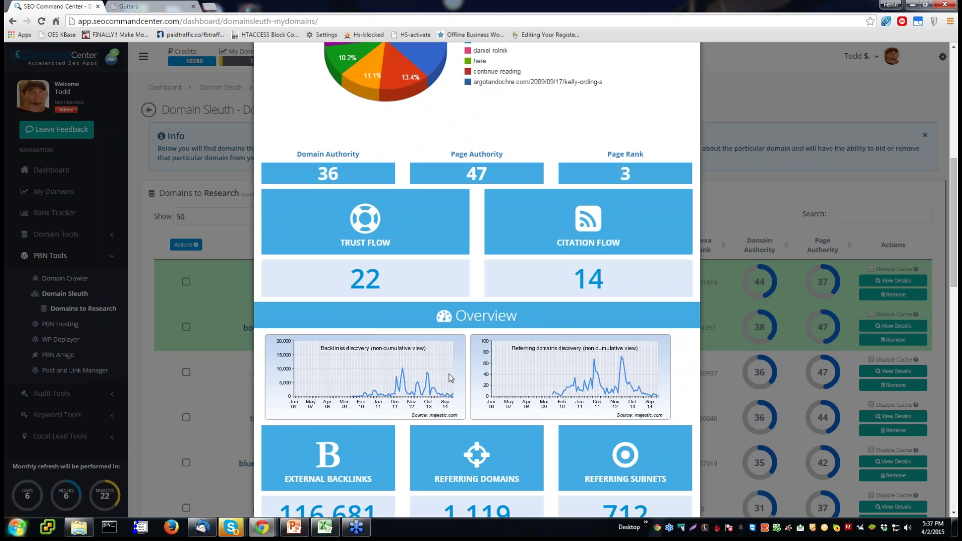
pyautogui.scroll(-1, 450, 378)
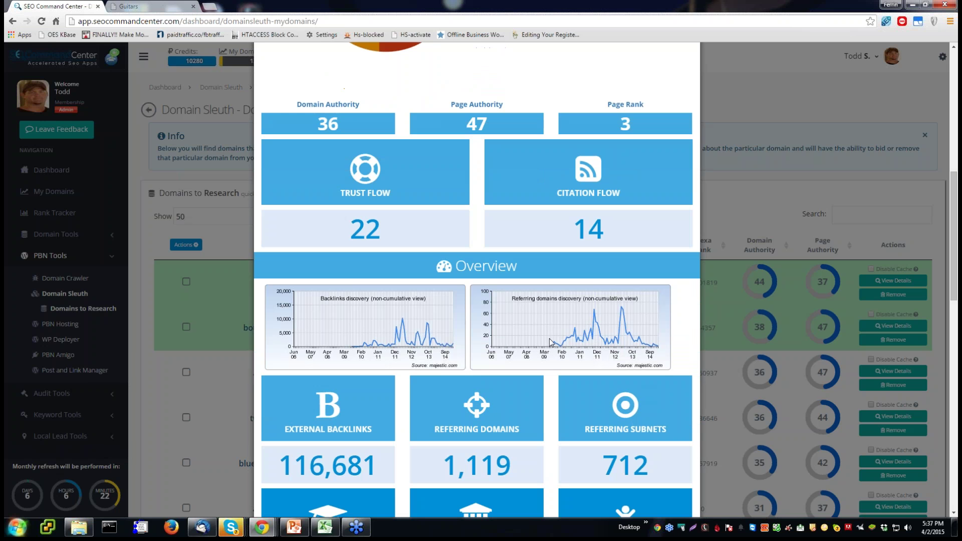
# Review argotandochre.com's external backlink and referring domain metrics, link profile, and Backlinks and Anchor Texts tables.
pyautogui.scroll(-3, 550, 338)
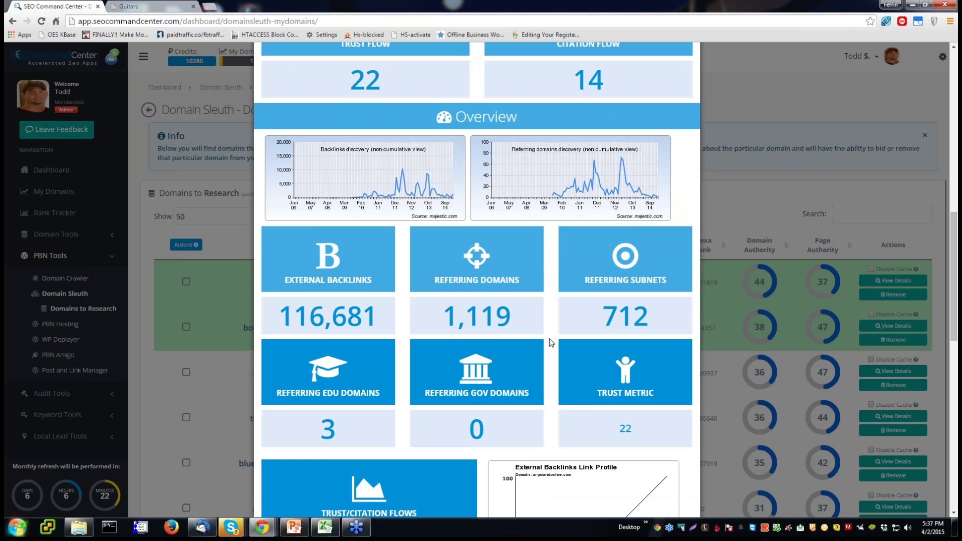
pyautogui.scroll(-10, 549, 338)
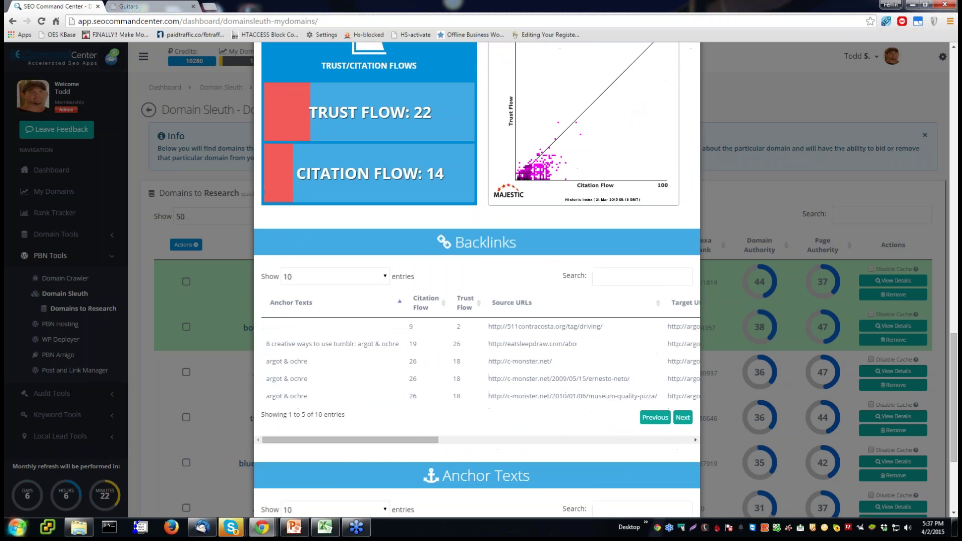
pyautogui.moveTo(406, 397)
pyautogui.mouseDown()
pyautogui.moveTo(526, 397)
pyautogui.moveTo(391, 397)
pyautogui.mouseUp()
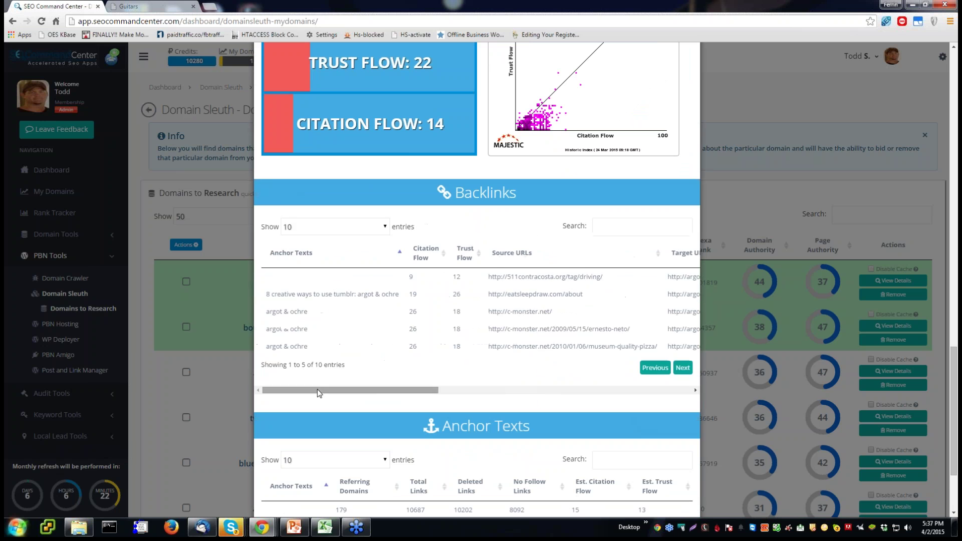
pyautogui.scroll(-3, 437, 397)
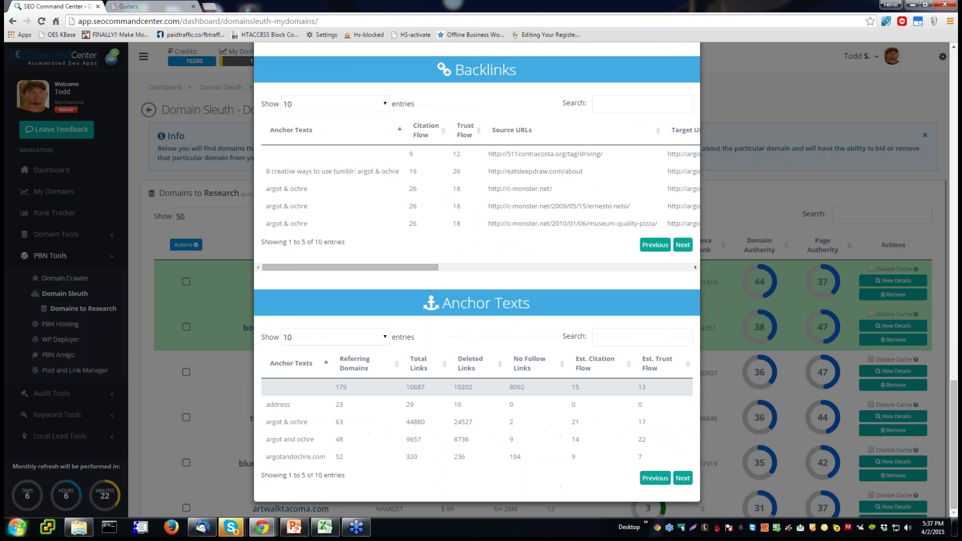
pyautogui.scroll(20, 477, 281)
pyautogui.scroll(9, 477, 280)
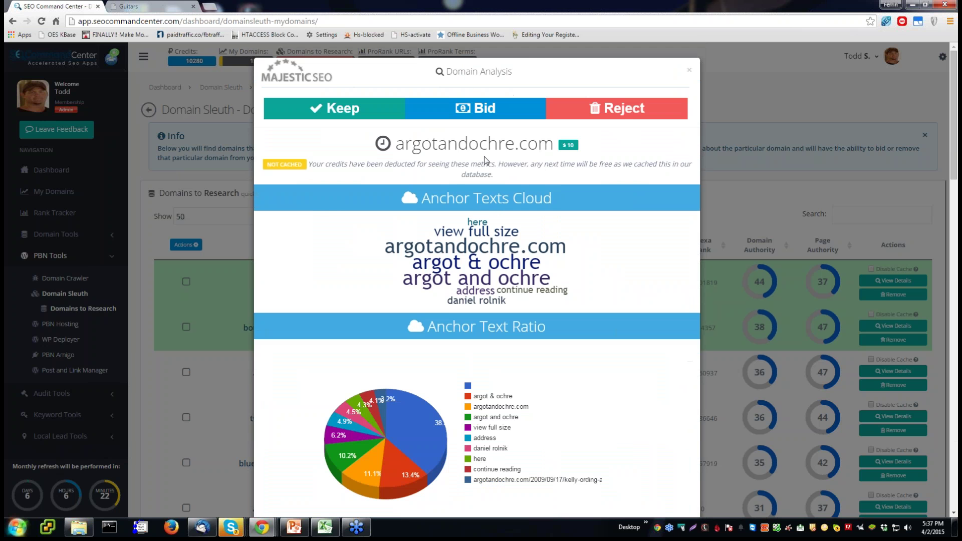
# Check the GoDaddy auction listing for argotandochre.com and mark the domain as Keep.
pyautogui.click(479, 113)
pyautogui.click(479, 115)
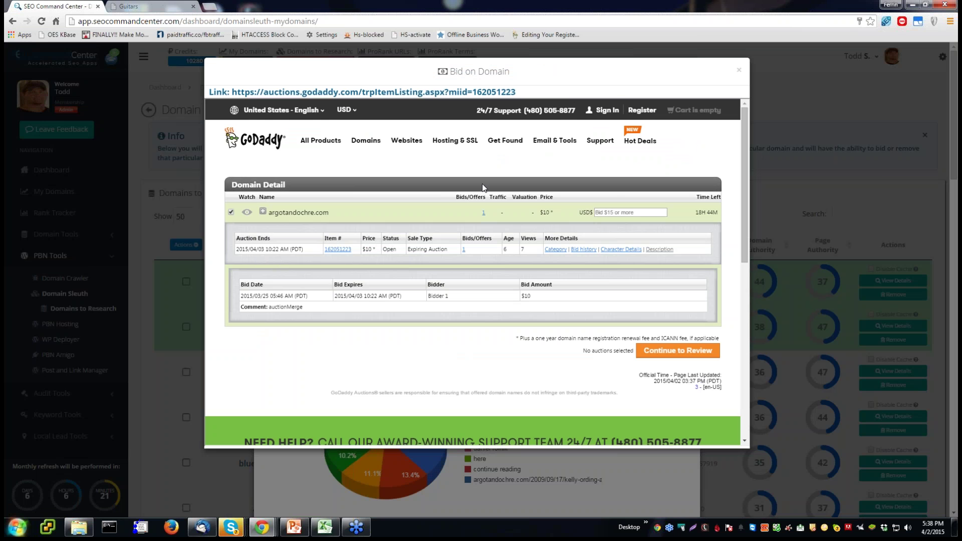
pyautogui.click(739, 71)
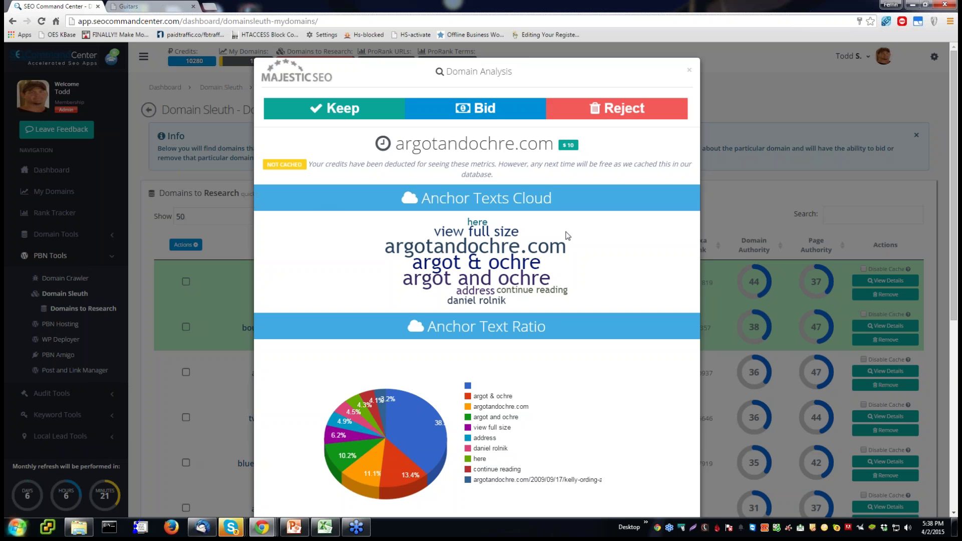
pyautogui.scroll(-2, 568, 236)
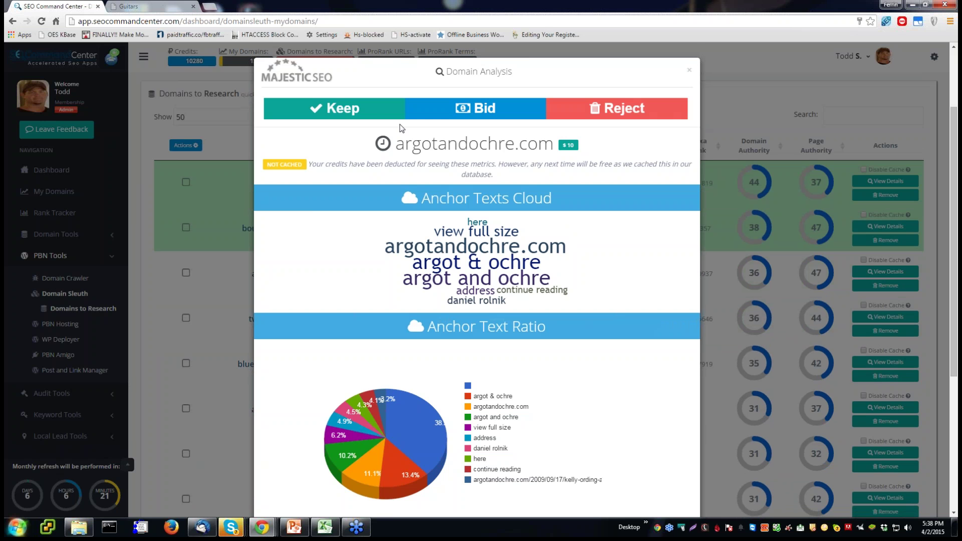
pyautogui.click(342, 109)
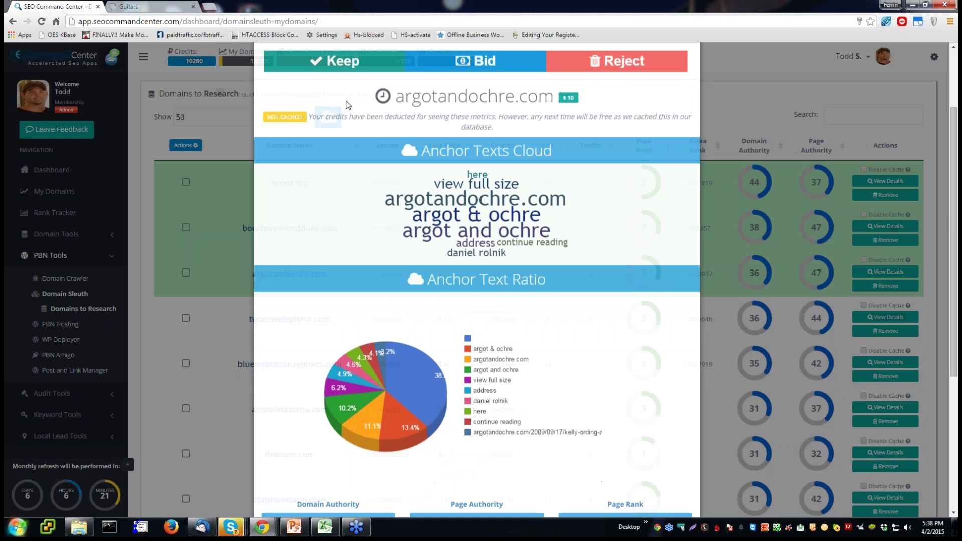
# Review the full domain analysis of twooneelephant.com and mark the domain as Keep.
pyautogui.scroll(-1, 887, 212)
pyautogui.scroll(-4, 891, 211)
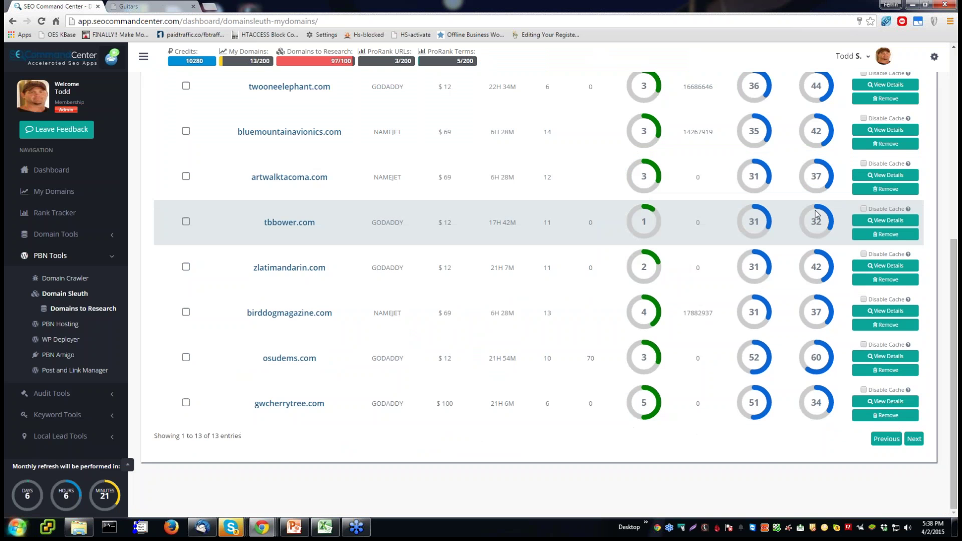
pyautogui.scroll(5, 816, 213)
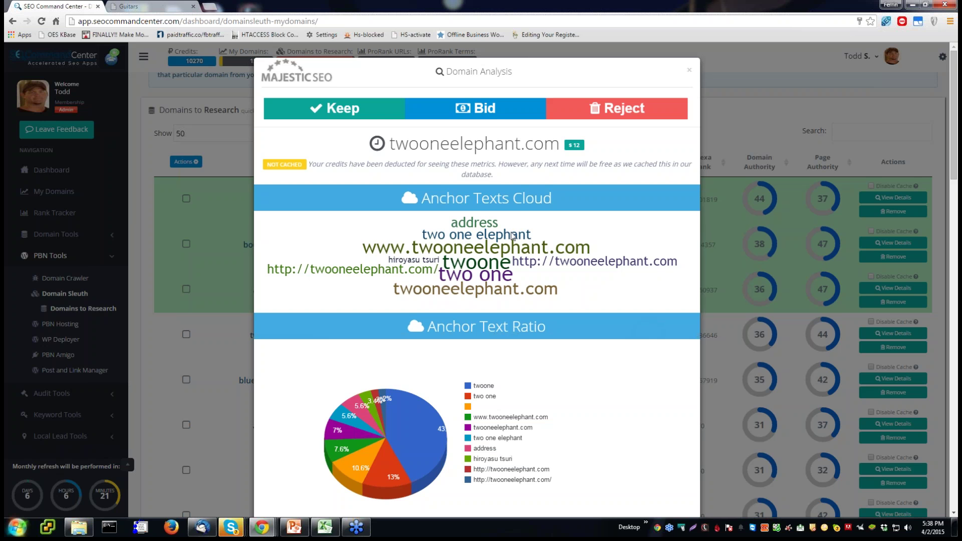
pyautogui.scroll(-8, 512, 235)
pyautogui.scroll(-6, 497, 213)
pyautogui.scroll(14, 497, 214)
pyautogui.scroll(2, 498, 214)
pyautogui.scroll(-3, 637, 181)
pyautogui.scroll(3, 688, 410)
pyautogui.click(335, 108)
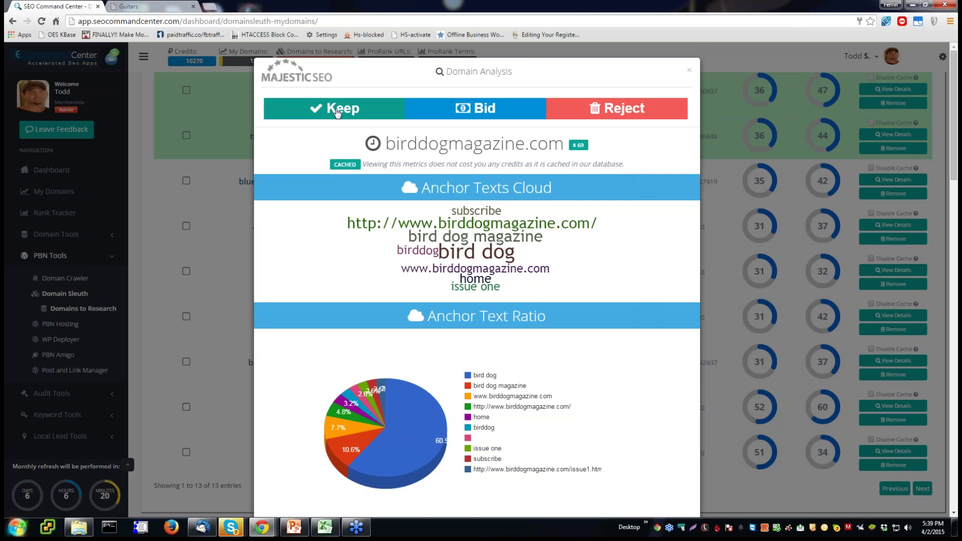
# Mark birddogmagazine.com as Keep, and check the analyses of gwcherrytree.com and osudems.com, rejecting both.
pyautogui.click(337, 113)
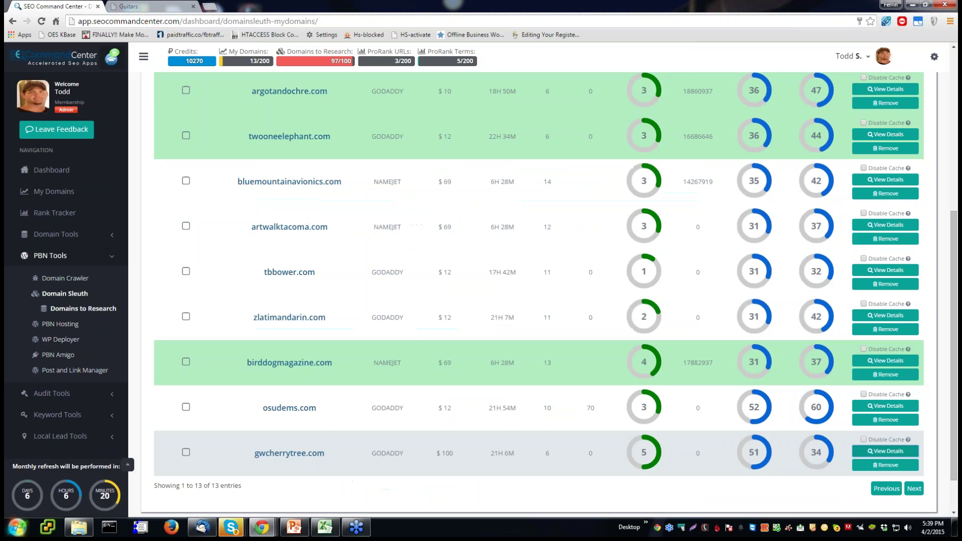
pyautogui.click(886, 451)
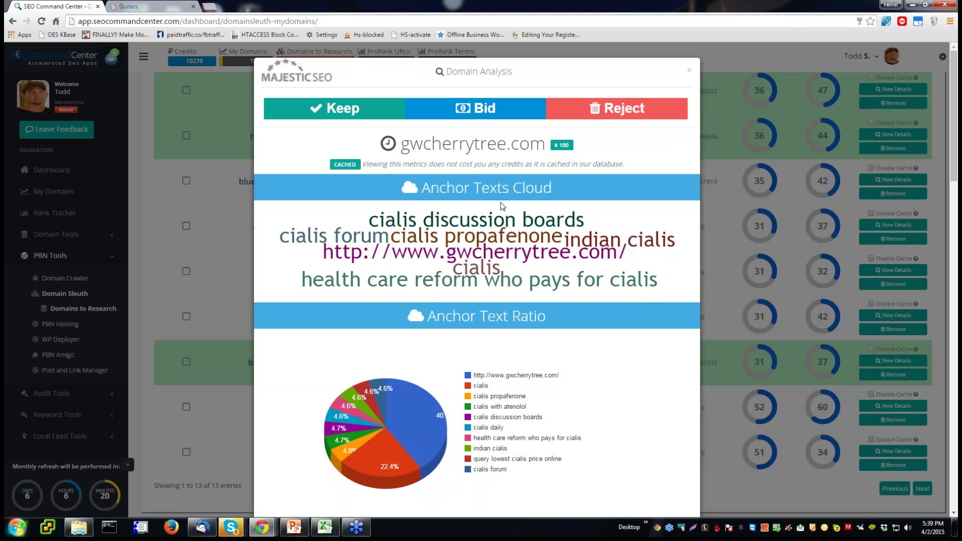
pyautogui.click(627, 115)
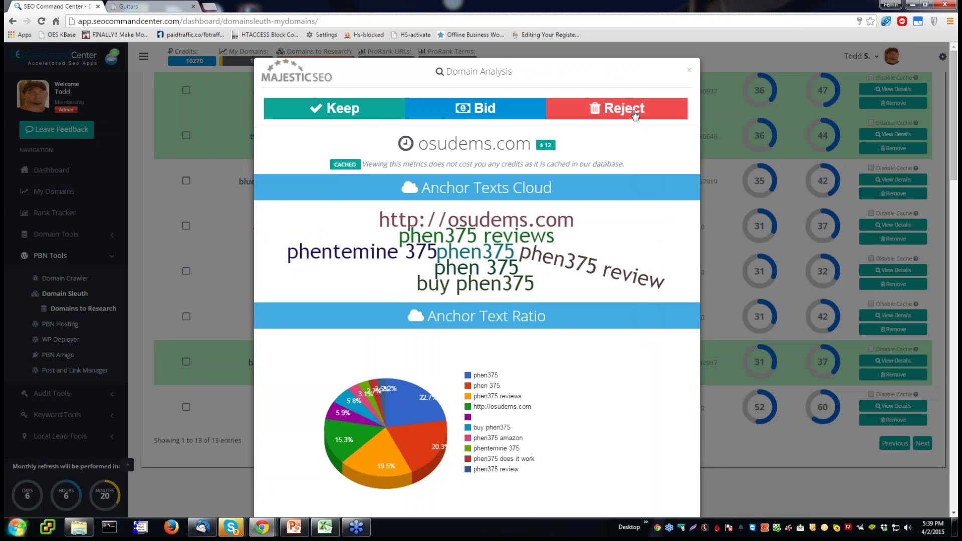
pyautogui.click(635, 114)
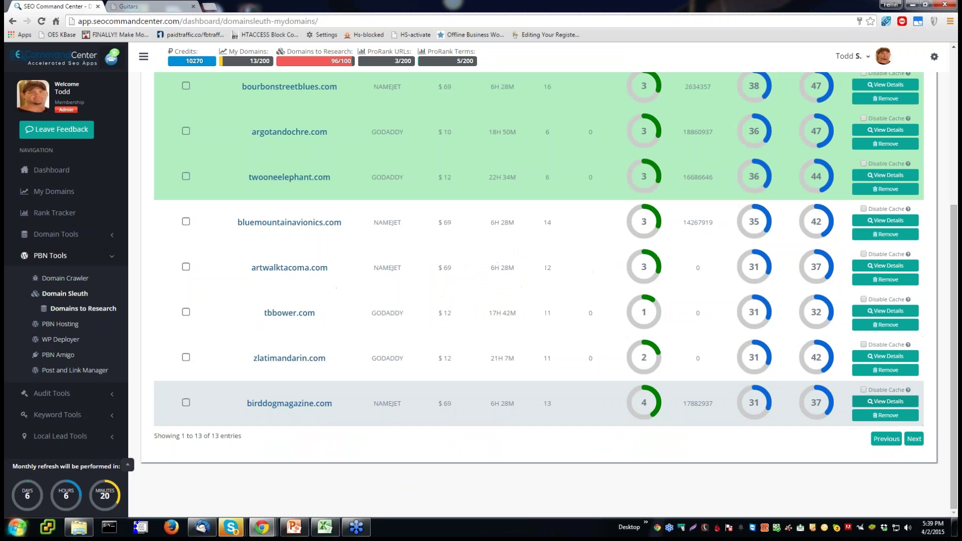
# Check the analyses of birddogmagazine.com, tbbower.com and bluemountainavionics.com, rejecting tbbower.com and keeping the other two.
pyautogui.click(899, 403)
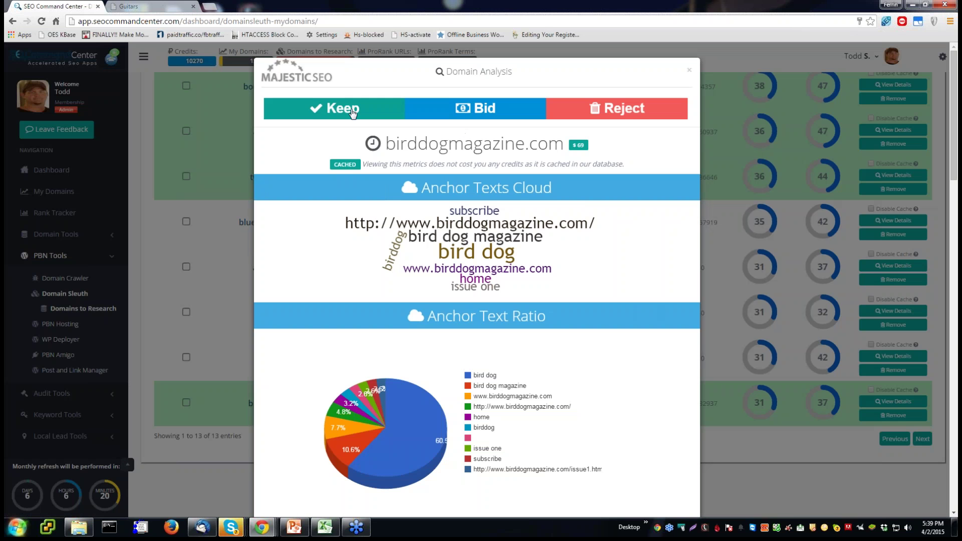
pyautogui.click(888, 309)
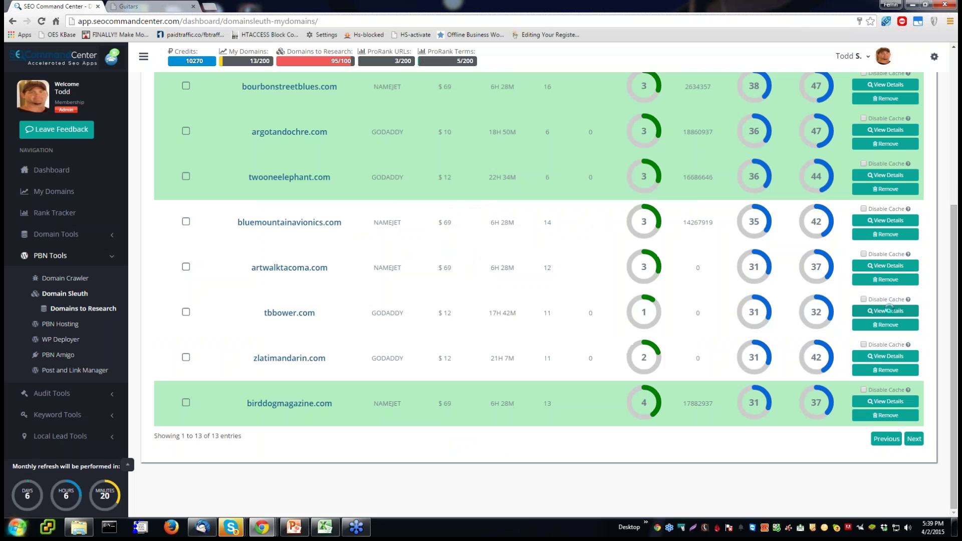
pyautogui.click(888, 310)
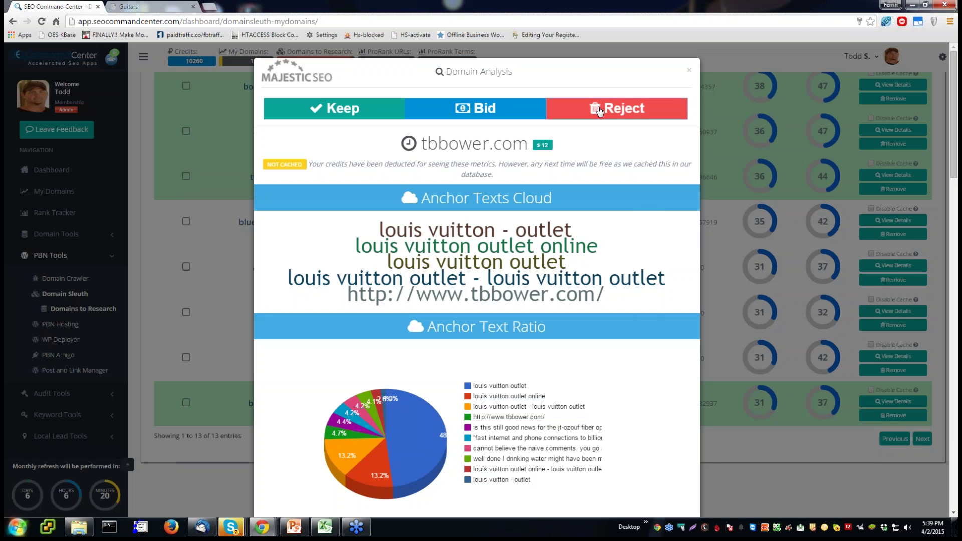
pyautogui.click(599, 110)
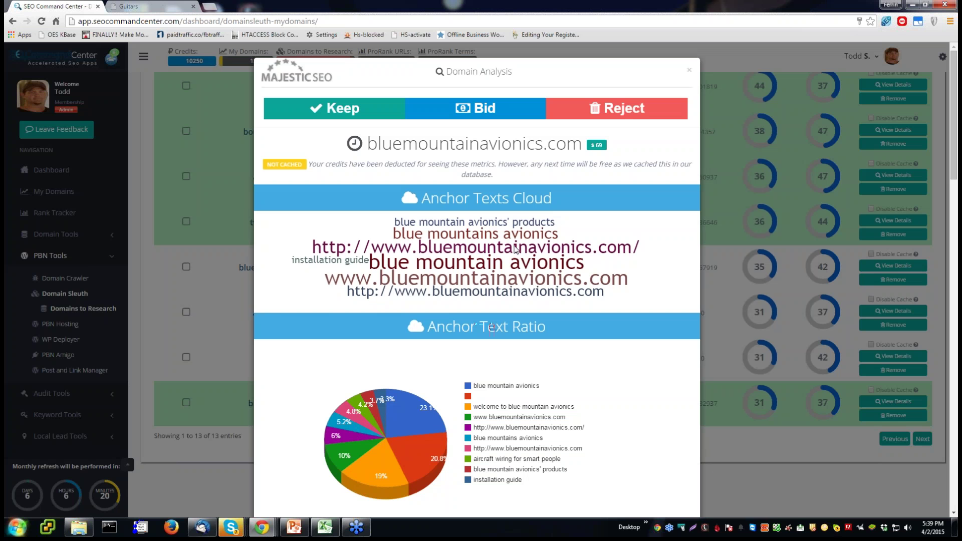
pyautogui.click(339, 114)
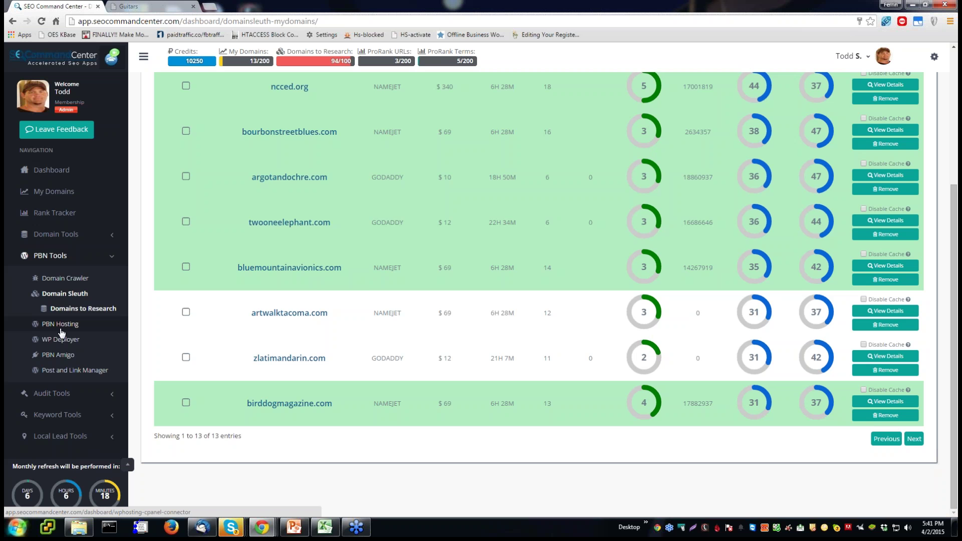
# Look through PBN Hosting's cPanel Connector hosting packages and highlight the private nameserver instruction for the Athena Server.
pyautogui.click(60, 330)
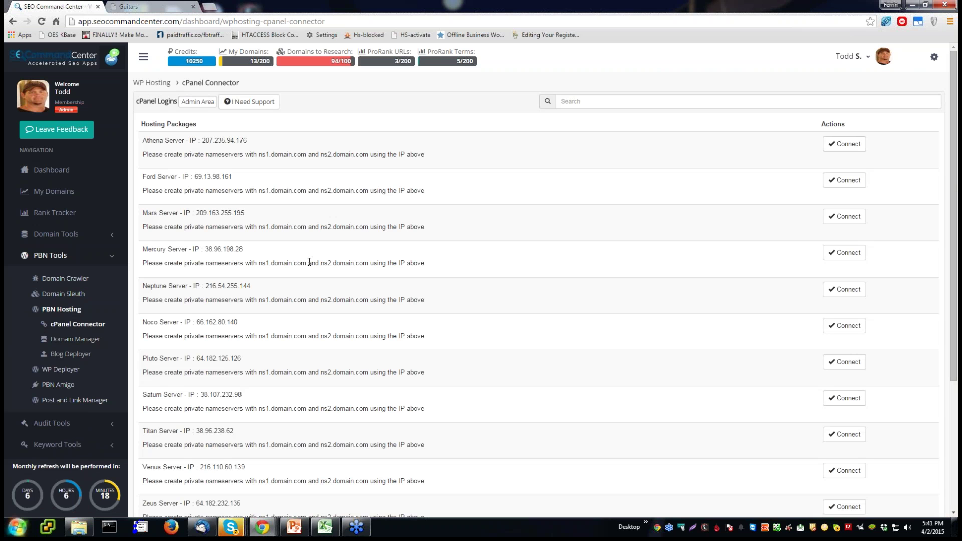
pyautogui.scroll(-4, 309, 262)
pyautogui.scroll(3, 309, 262)
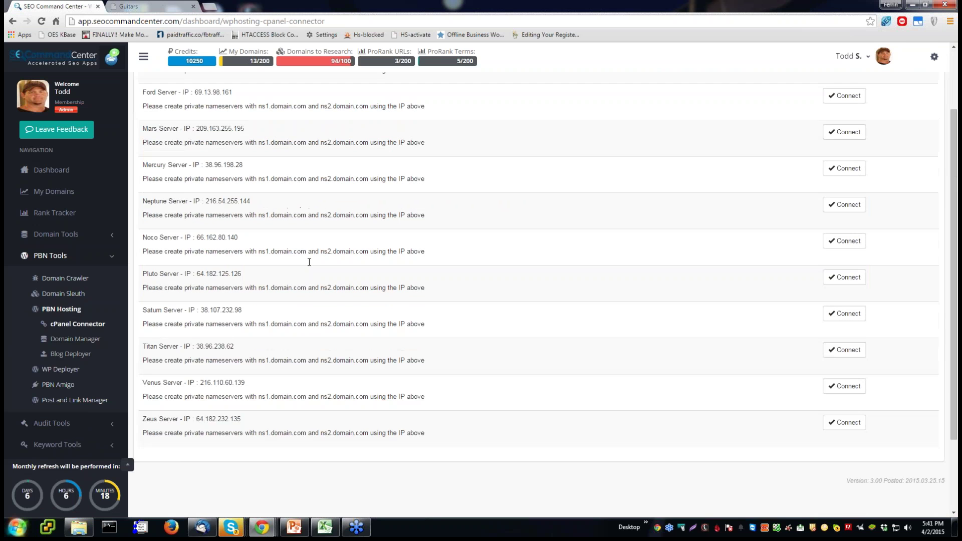
pyautogui.scroll(1, 309, 262)
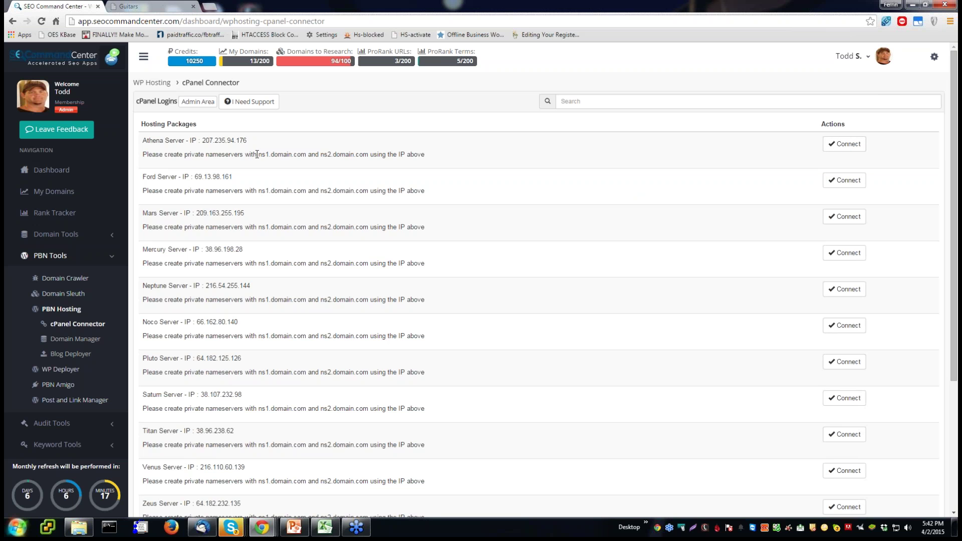
pyautogui.moveTo(187, 158); pyautogui.dragTo(433, 157)
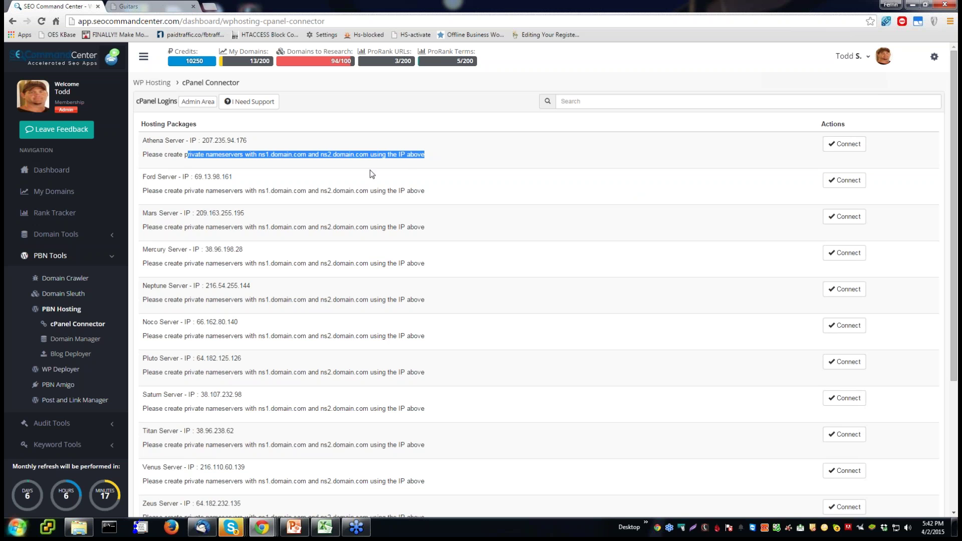
# Load the saved mrtnt.com login in WP Deployer's cPanel Connector and connect to its cPanel.
pyautogui.click(64, 371)
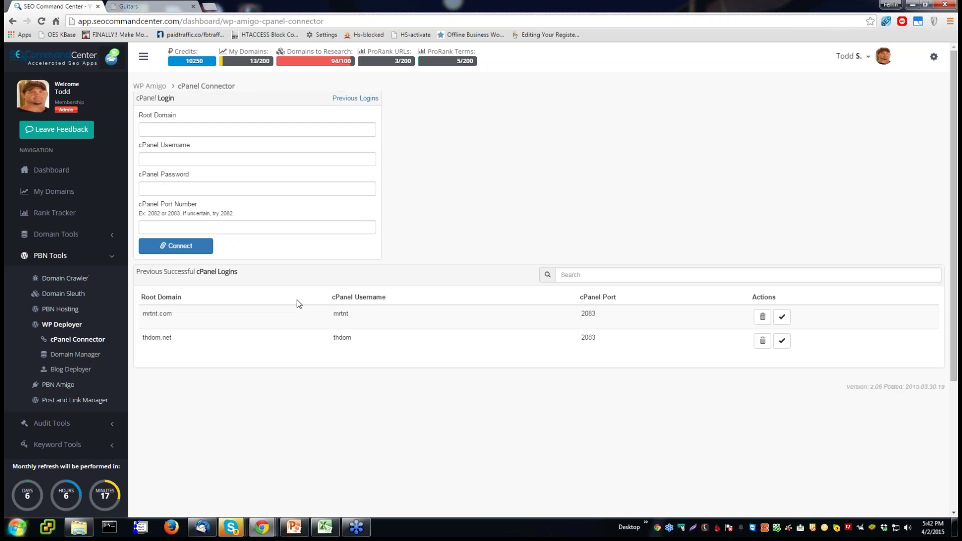
pyautogui.click(782, 317)
pyautogui.click(181, 250)
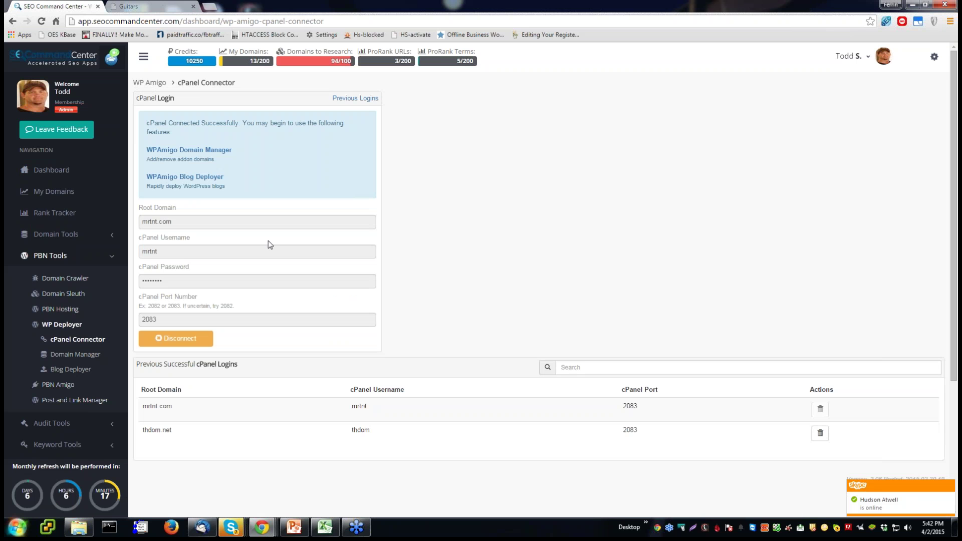
# Check the Domain Manager, open the Blog Deployer install form for testm1.com and apply the test1com profile.
pyautogui.click(207, 150)
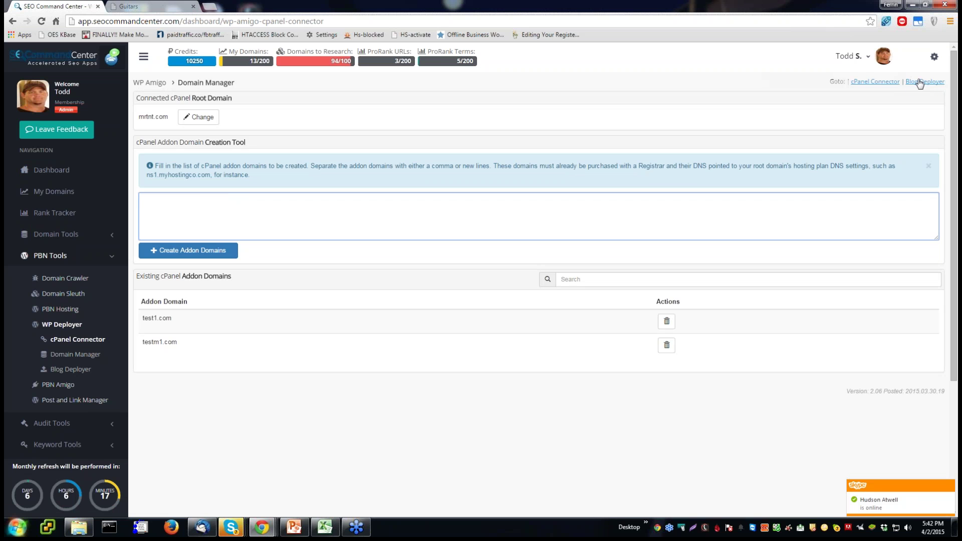
pyautogui.click(924, 82)
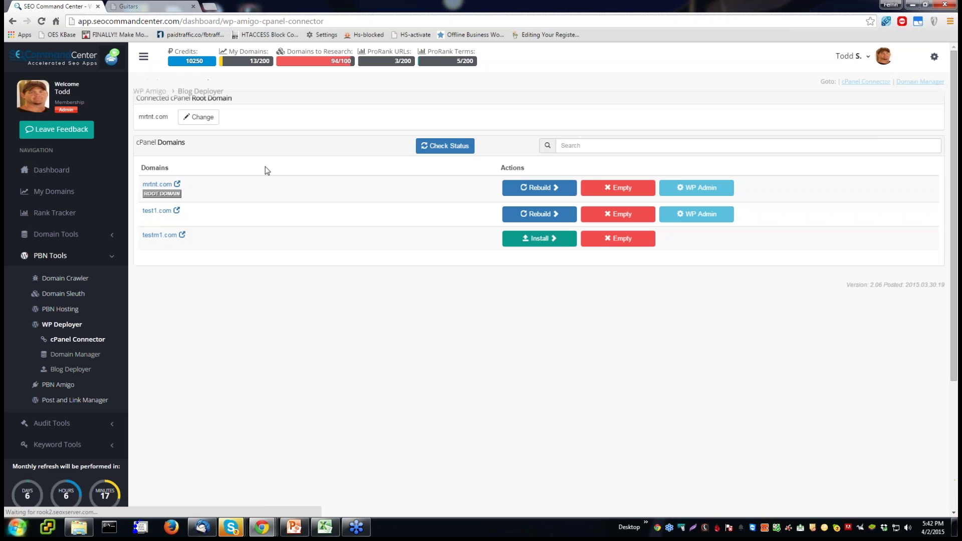
pyautogui.click(552, 243)
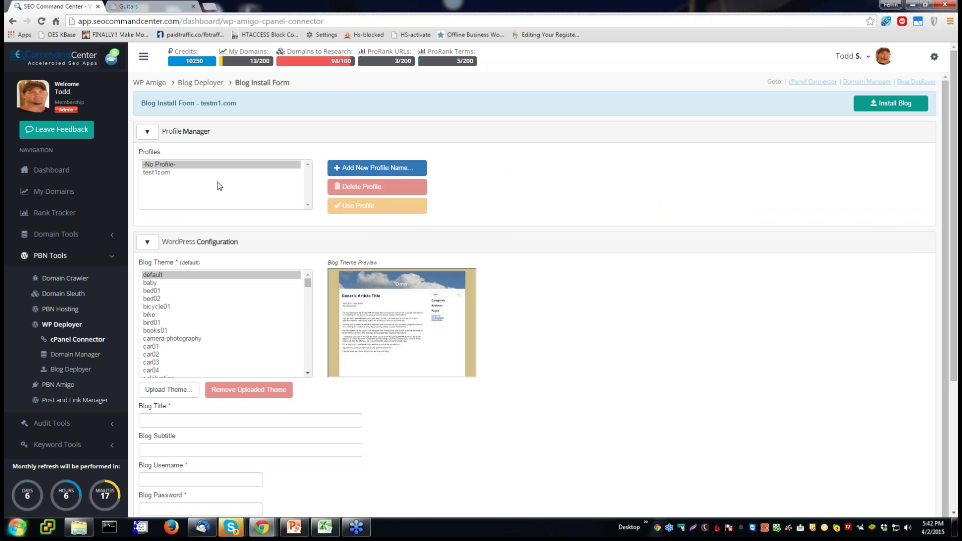
pyautogui.click(169, 173)
pyautogui.click(335, 206)
pyautogui.click(503, 108)
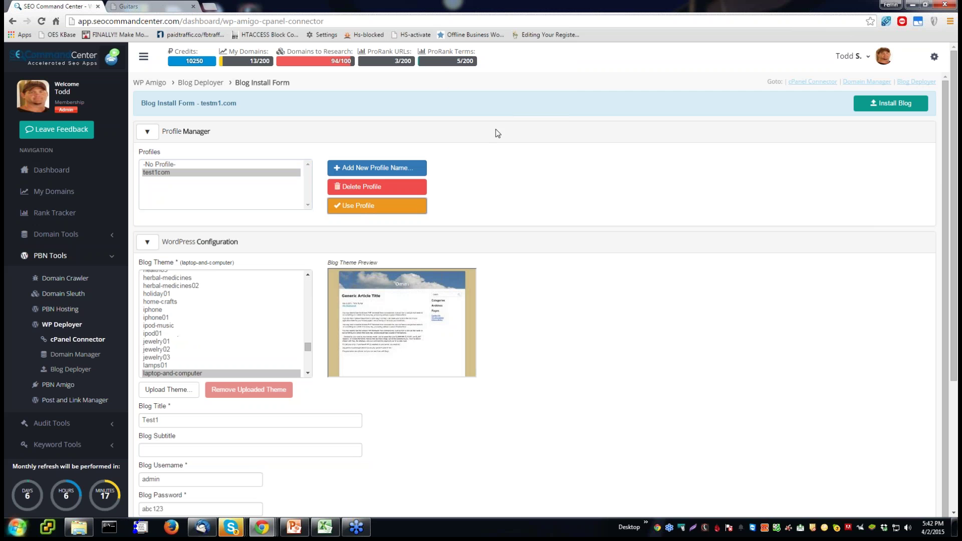
# Preview several blog themes and choose herbal-medicines02 for the testm1.com blog.
pyautogui.scroll(-3, 335, 258)
pyautogui.click(209, 171)
pyautogui.click(198, 195)
pyautogui.click(191, 219)
pyautogui.click(198, 171)
pyautogui.click(207, 156)
# Review the blog title, login, email and category fields of the WordPress configuration.
pyautogui.scroll(-3, 202, 204)
pyautogui.moveTo(172, 289); pyautogui.dragTo(120, 289)
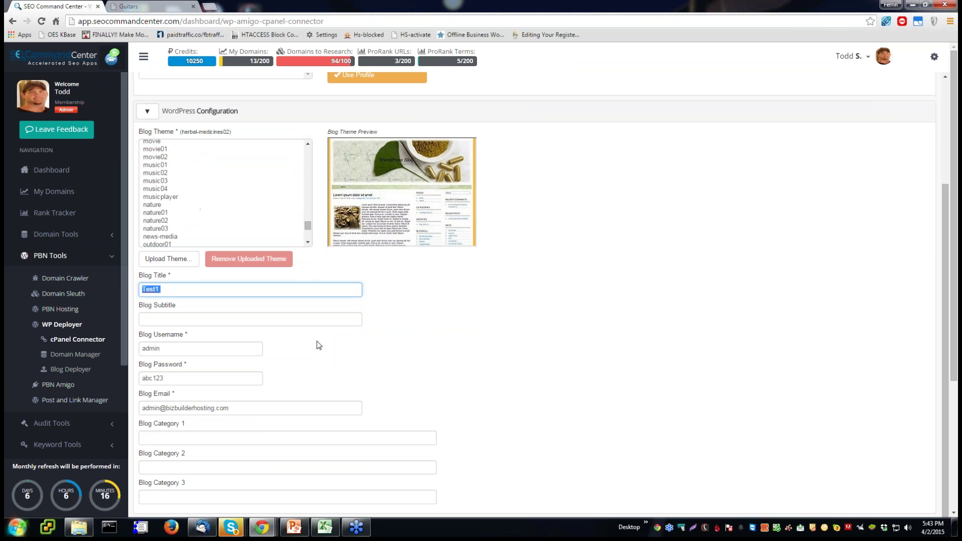
pyautogui.click(344, 351)
pyautogui.scroll(-4, 344, 350)
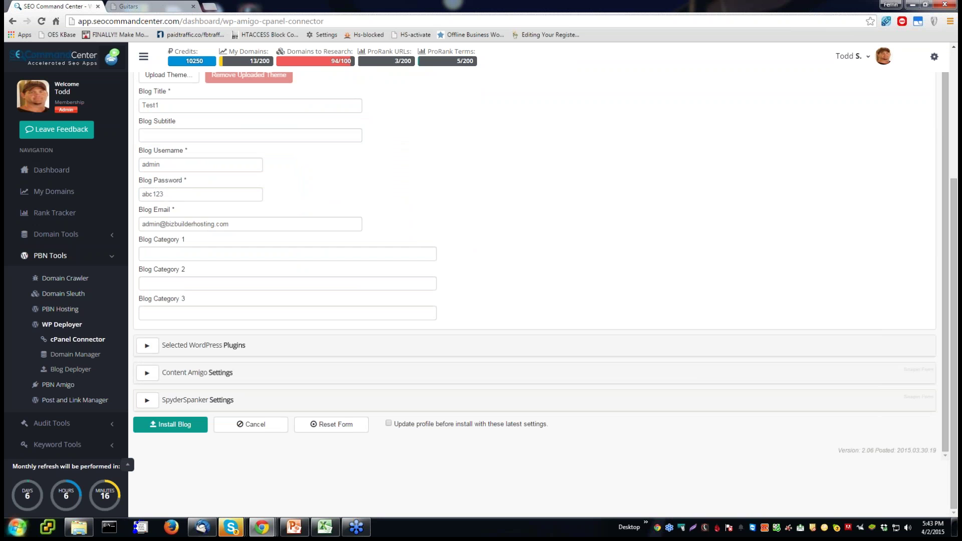
# Examine the selected WordPress plugins and the plugin zip upload dialog without uploading a file.
pyautogui.click(146, 346)
pyautogui.scroll(-2, 375, 204)
pyautogui.scroll(-4, 376, 204)
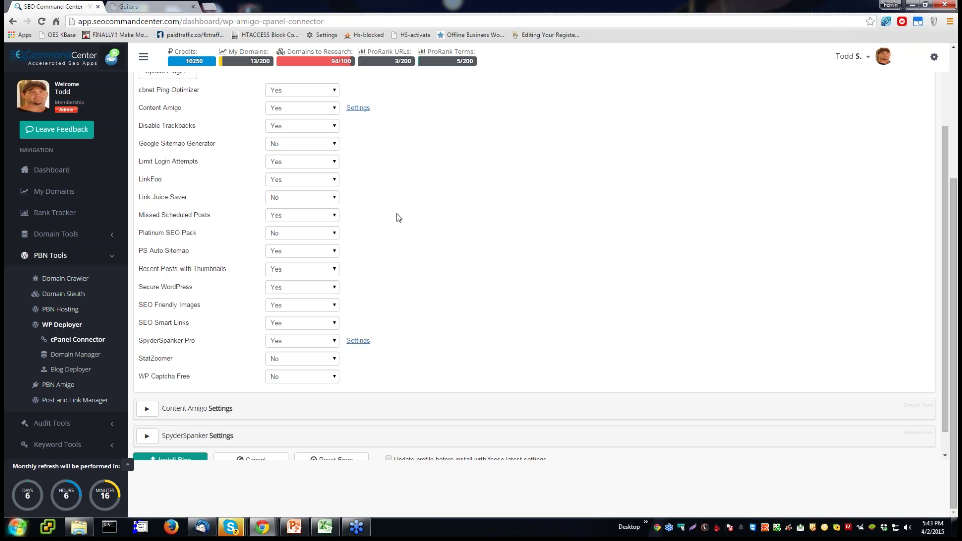
pyautogui.scroll(2, 395, 215)
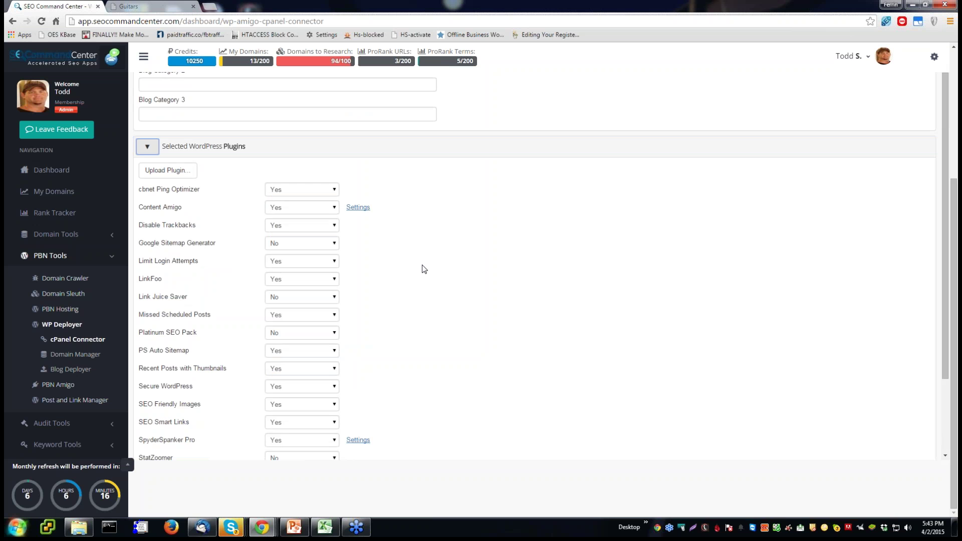
pyautogui.click(186, 170)
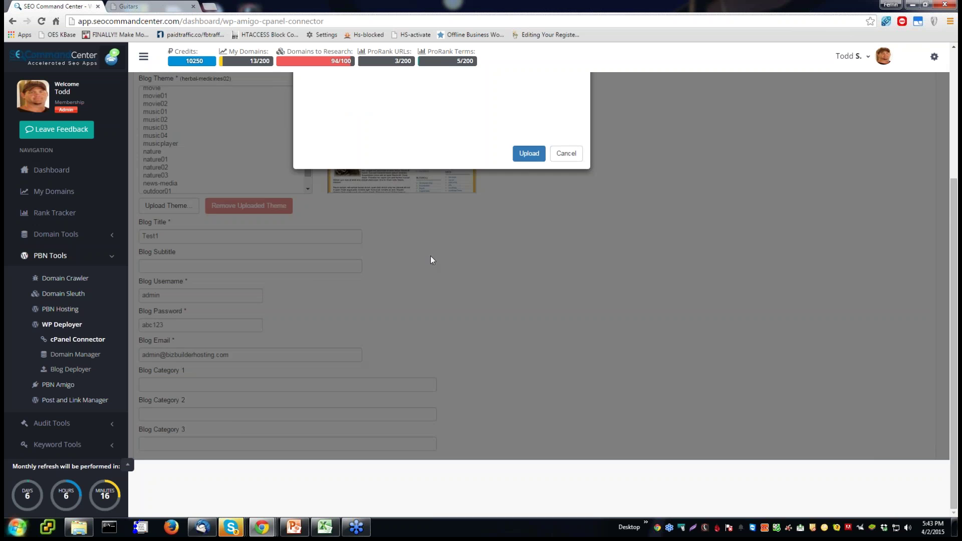
pyautogui.scroll(3, 429, 260)
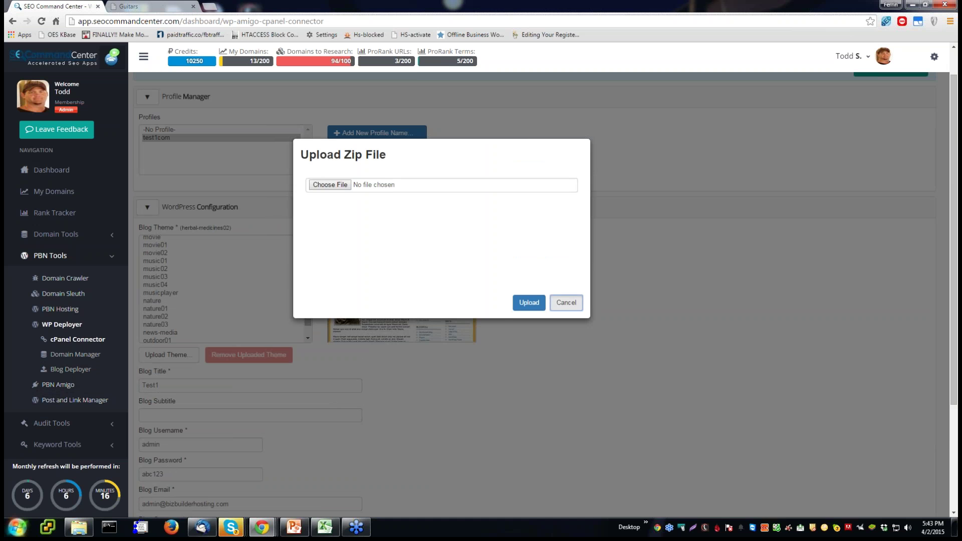
pyautogui.click(565, 304)
pyautogui.scroll(-3, 344, 346)
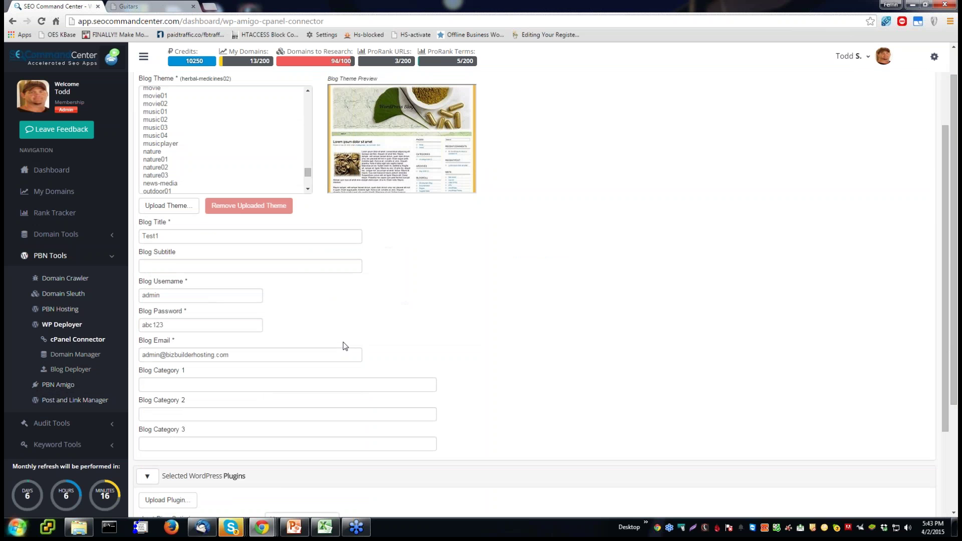
# Find SpyderSpanker Pro in the plugin list and review its license, throttle and blacklist settings, collapsing them when done.
pyautogui.scroll(-6, 345, 345)
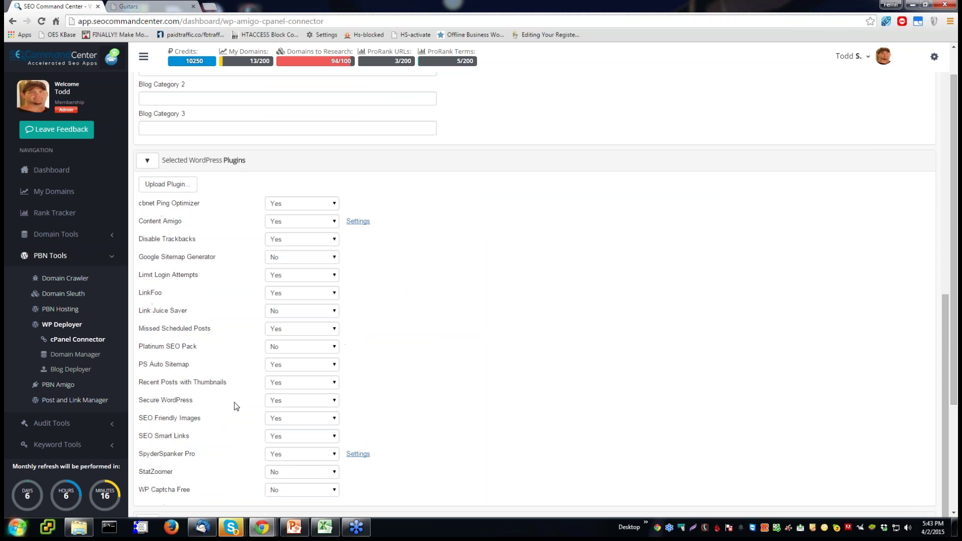
pyautogui.scroll(-1, 226, 441)
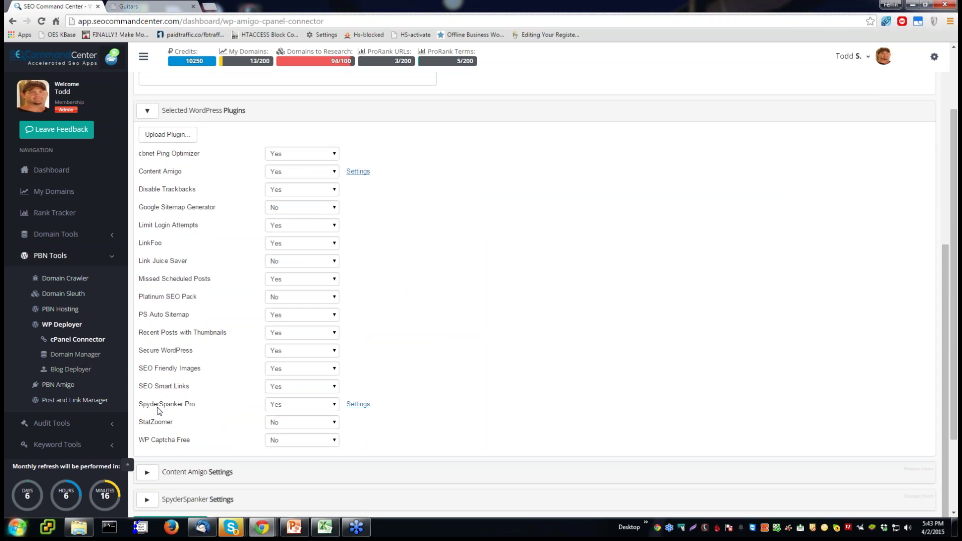
pyautogui.moveTo(150, 405); pyautogui.dragTo(184, 404)
pyautogui.click(301, 405)
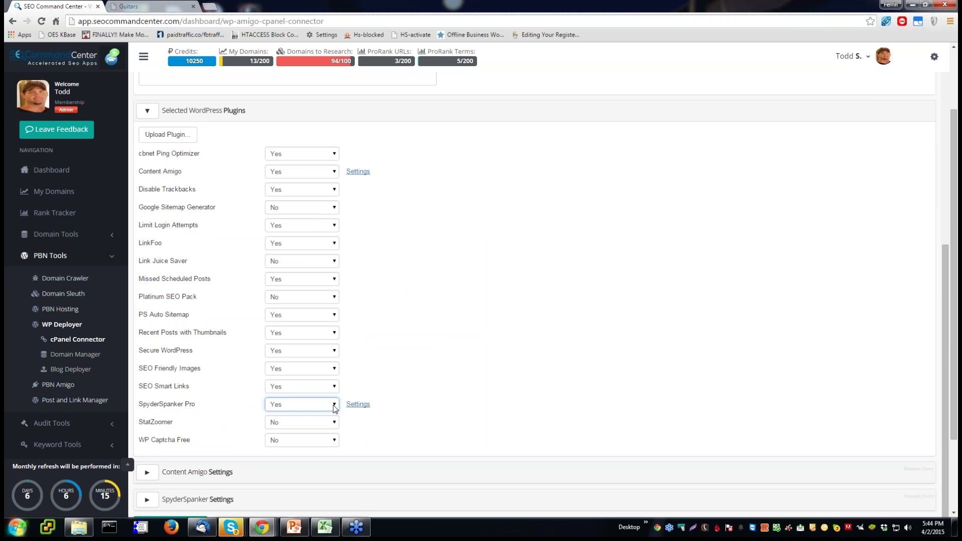
pyautogui.click(356, 405)
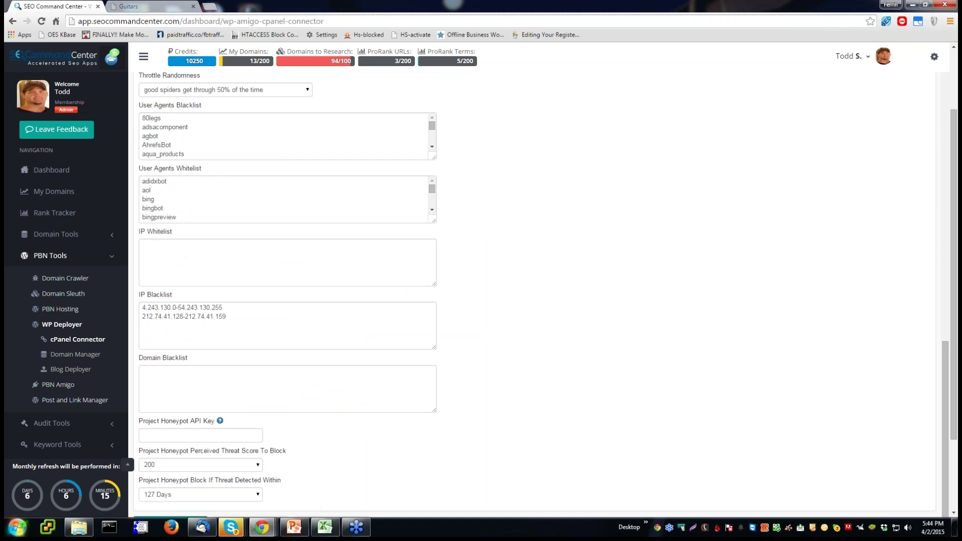
pyautogui.scroll(3, 205, 196)
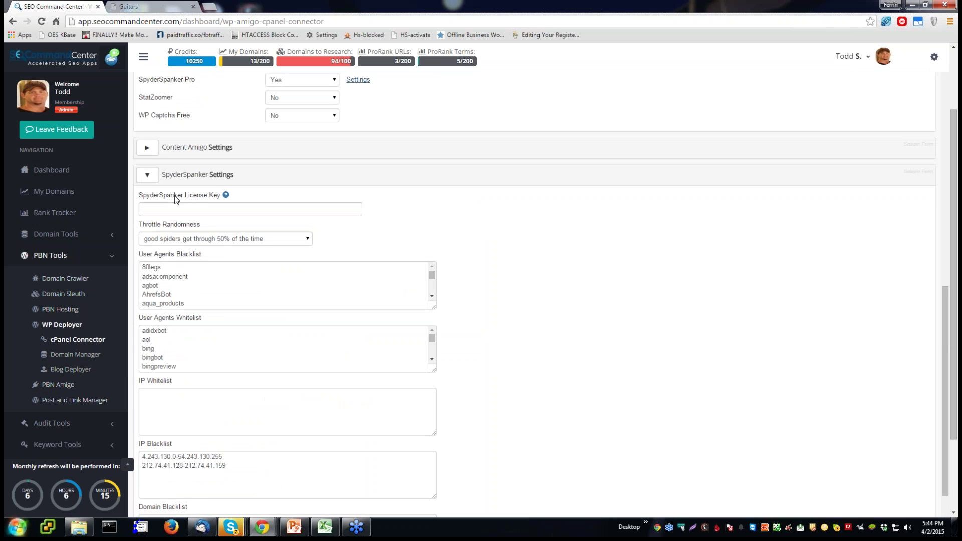
pyautogui.click(146, 175)
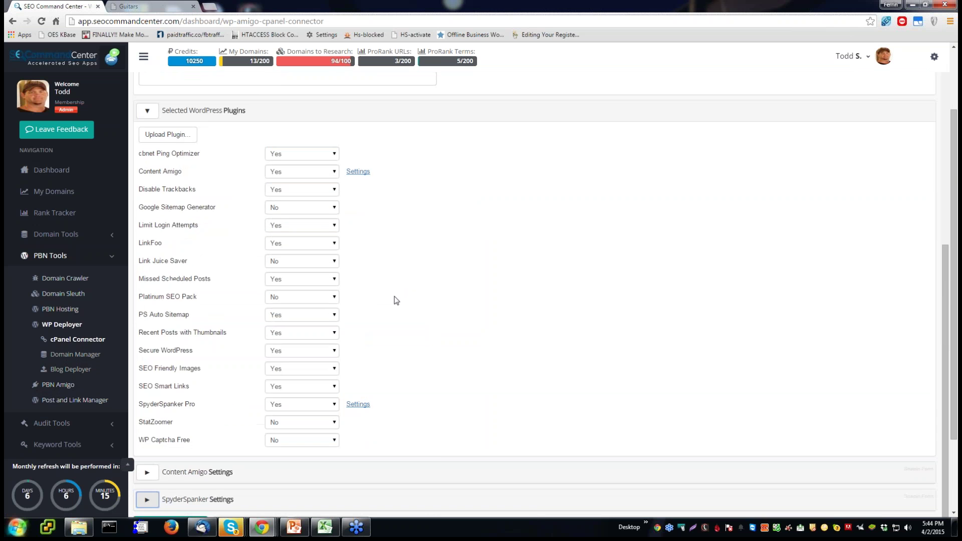
# Choose to update the profile with the latest settings and install the blog on testm1.com.
pyautogui.scroll(-2, 395, 301)
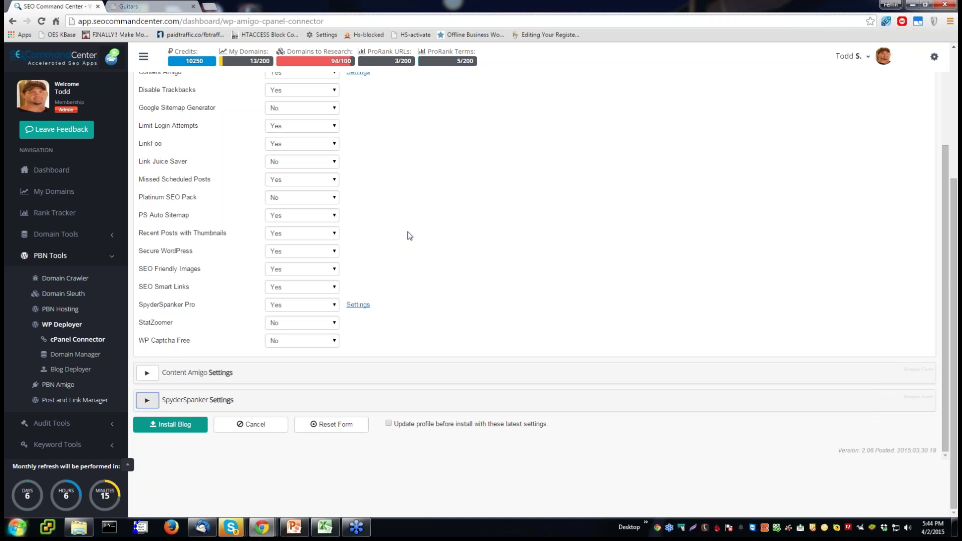
pyautogui.scroll(3, 410, 235)
pyautogui.scroll(-3, 410, 236)
pyautogui.click(389, 424)
pyautogui.click(168, 425)
pyautogui.click(501, 92)
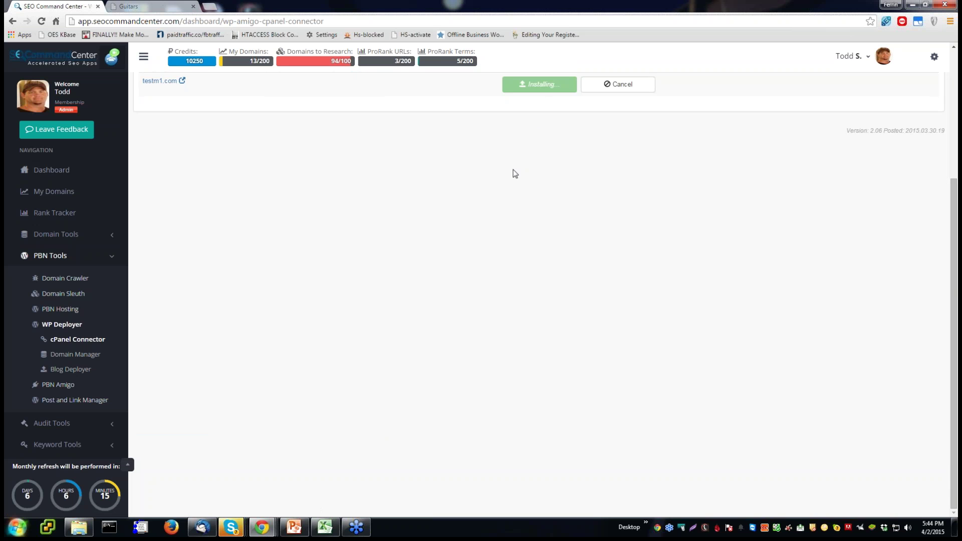
pyautogui.scroll(3, 516, 173)
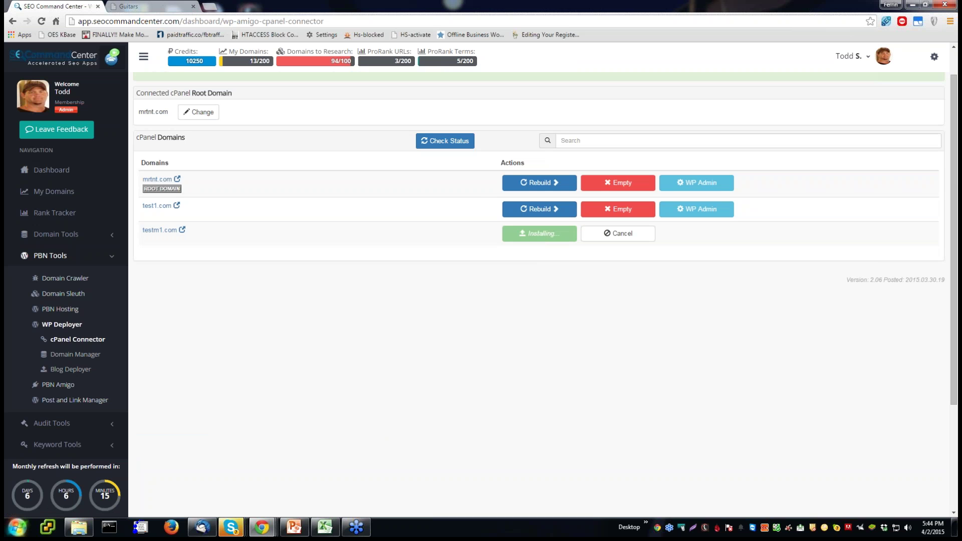
pyautogui.click(56, 309)
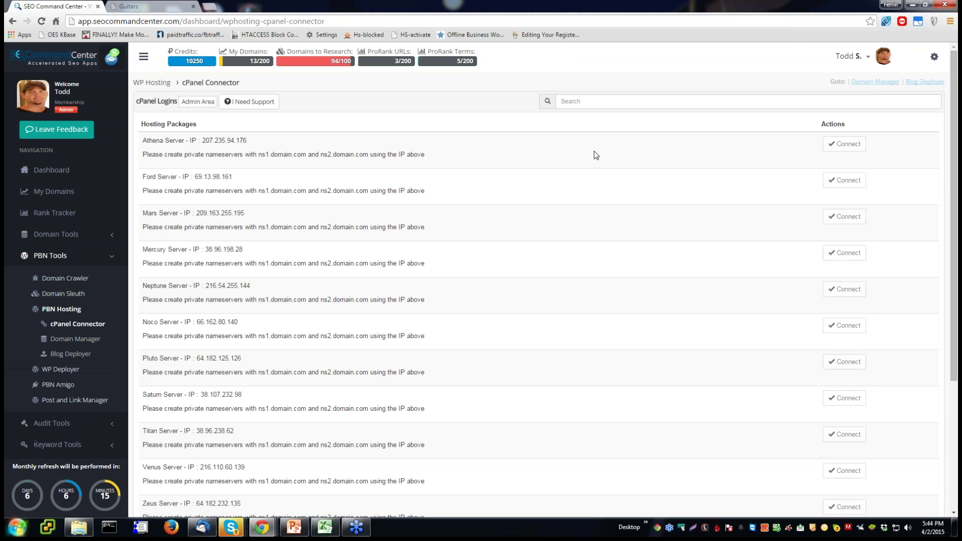
pyautogui.click(53, 372)
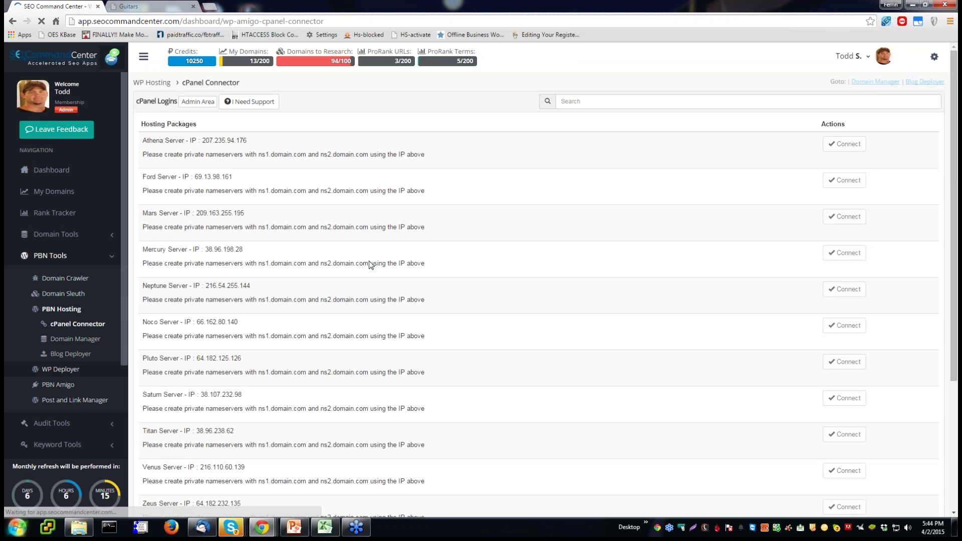
pyautogui.click(190, 246)
pyautogui.click(506, 87)
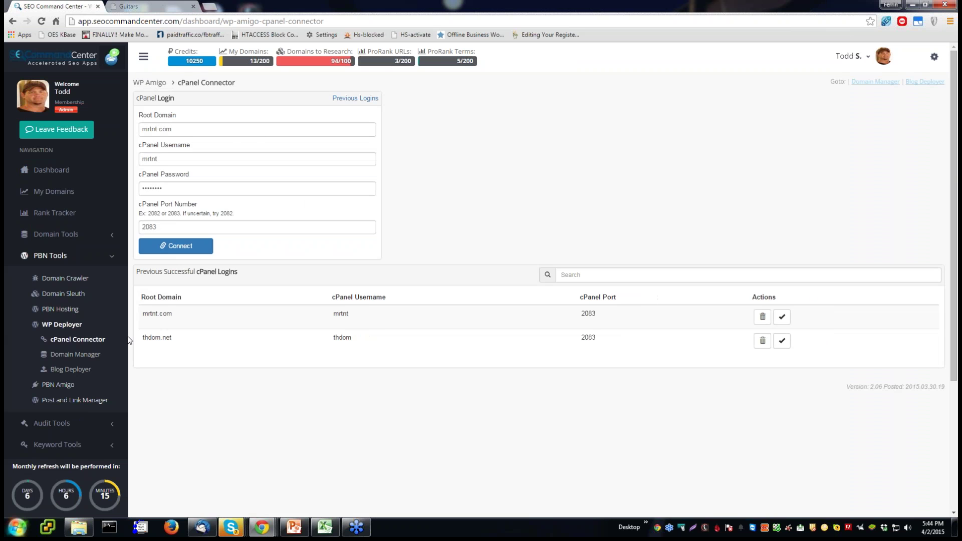
pyautogui.click(63, 309)
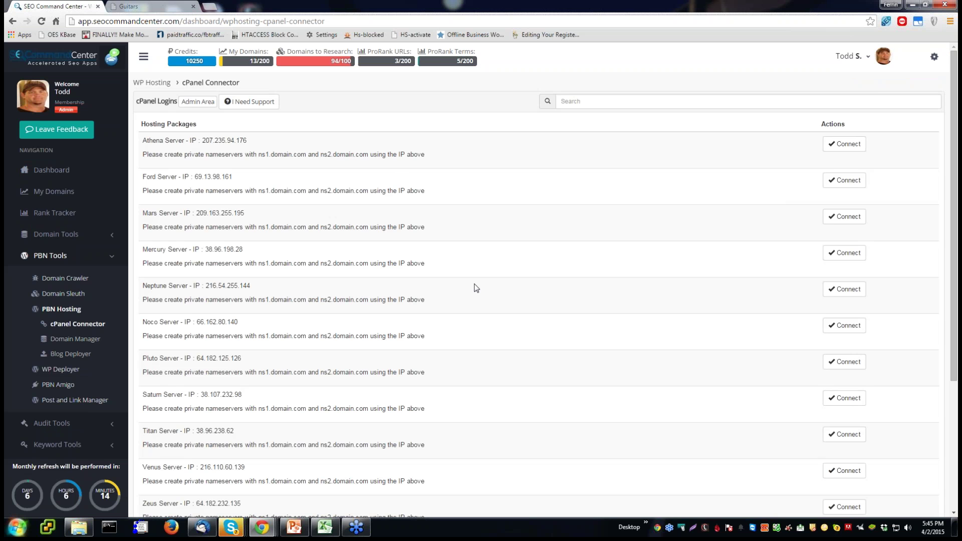
pyautogui.scroll(-3, 331, 274)
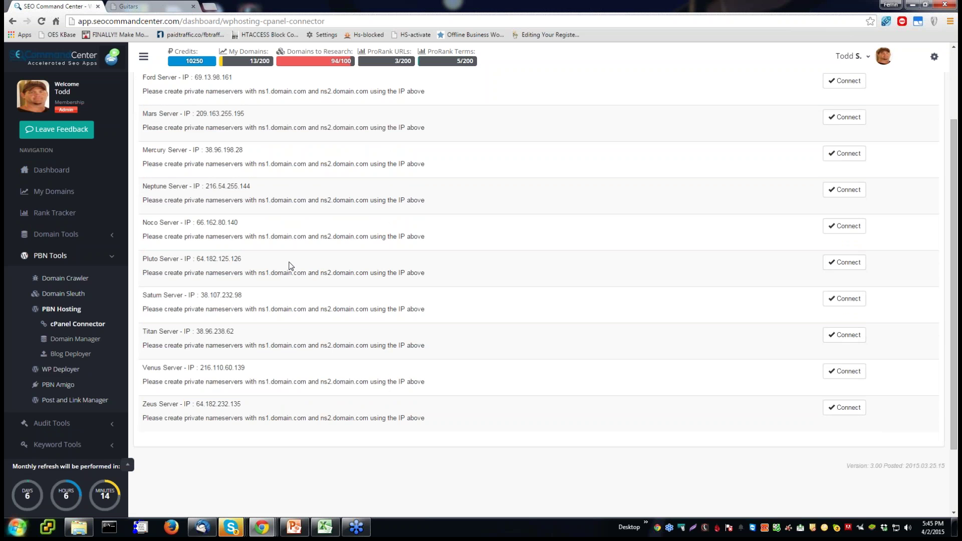
# Open the plugin installation view in PBN Amigo and select all websites as install targets.
pyautogui.click(59, 385)
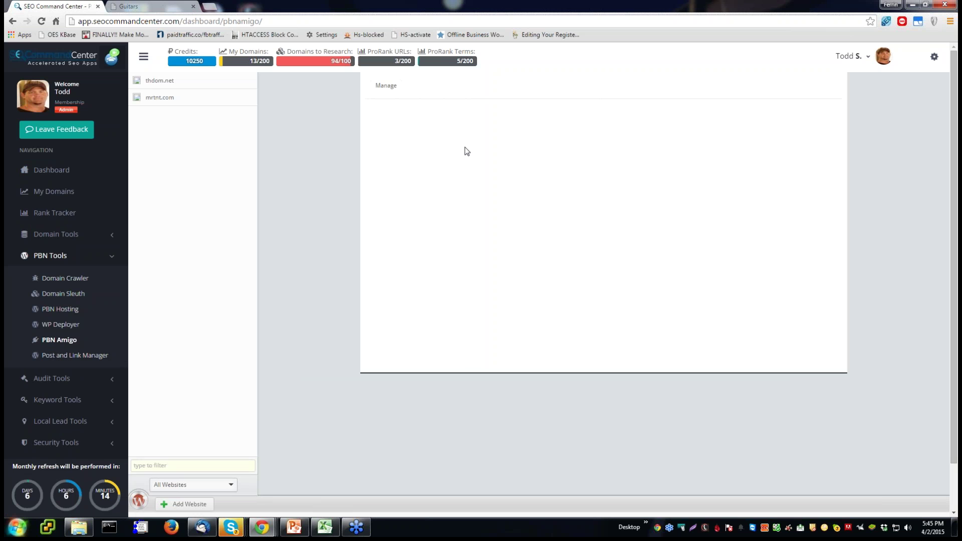
pyautogui.click(387, 89)
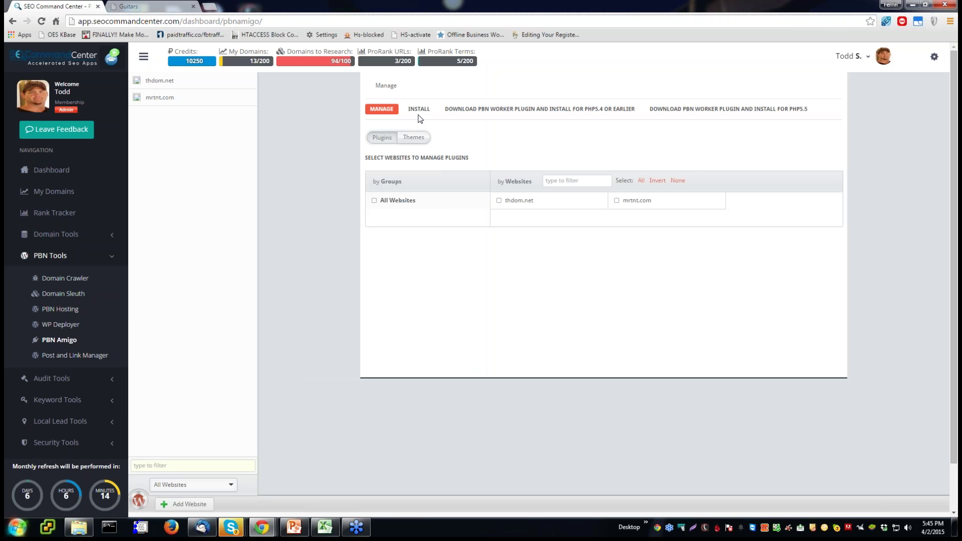
pyautogui.click(419, 109)
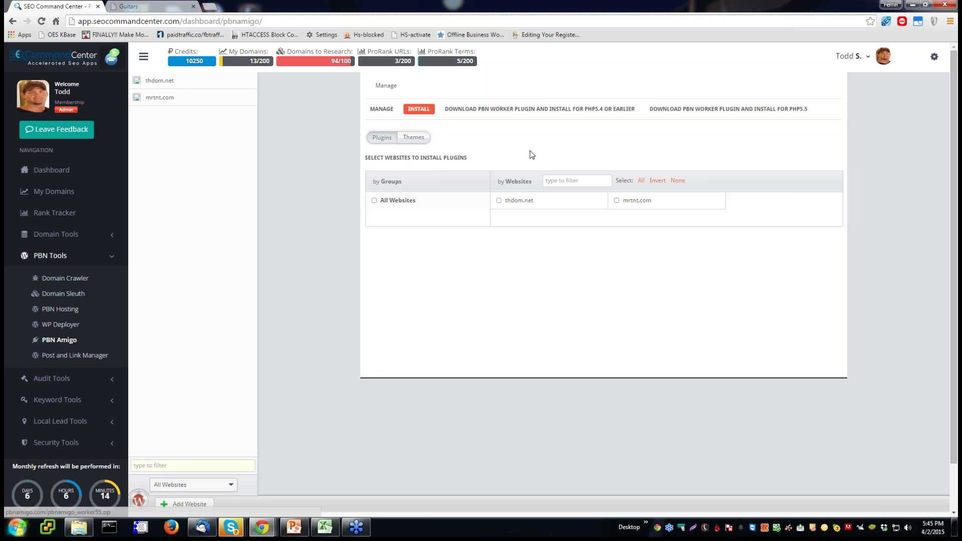
pyautogui.click(374, 200)
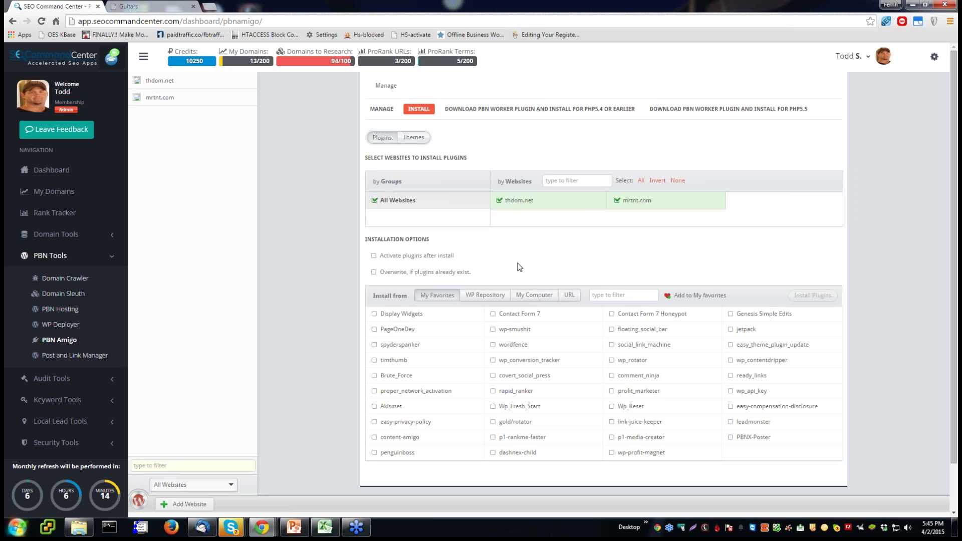
# Check the upload option for plugins from the computer, and enable activating plugins after install and overwriting existing ones.
pyautogui.click(538, 297)
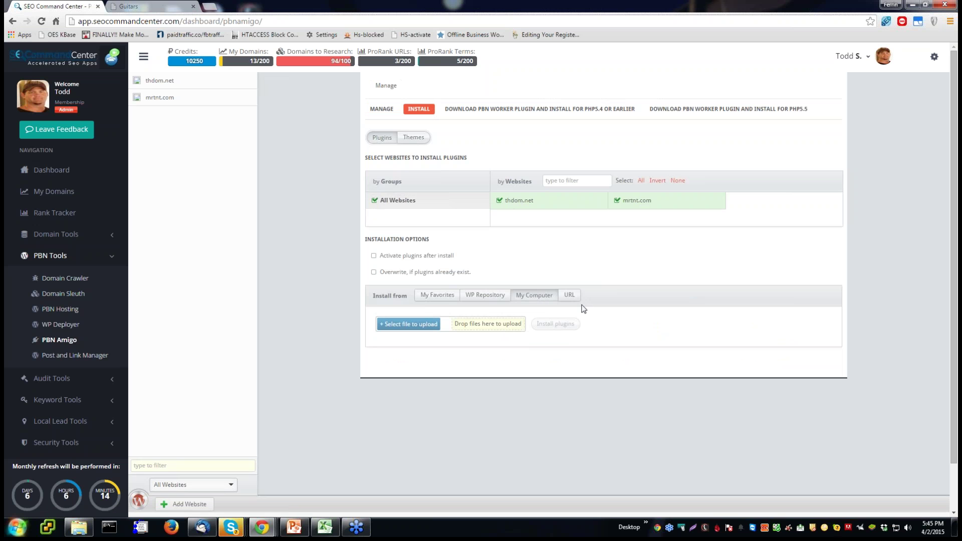
pyautogui.click(374, 256)
pyautogui.click(374, 273)
# Search the WP Repository for "disable comments" plugins and look through the results.
pyautogui.click(487, 295)
pyautogui.click(486, 344)
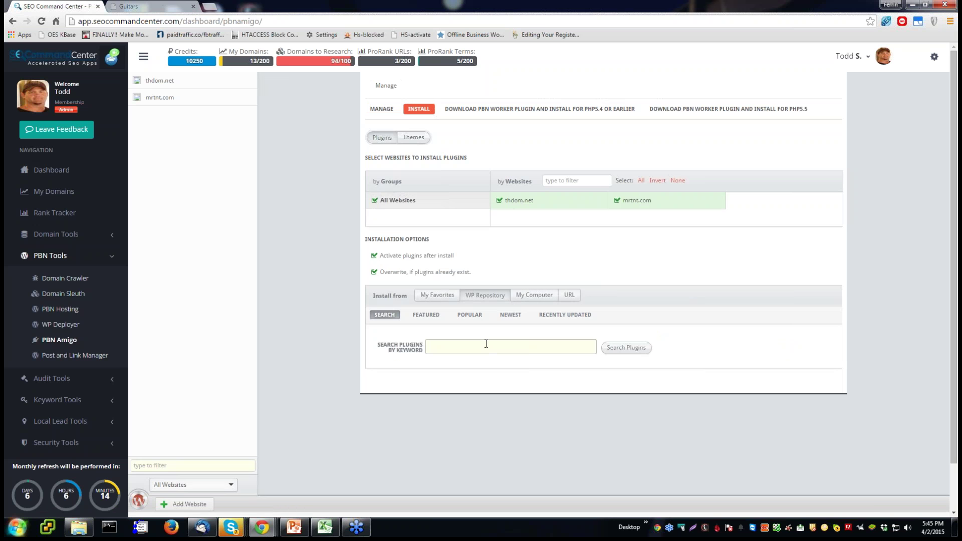
pyautogui.write('disable comments')
pyautogui.click(639, 354)
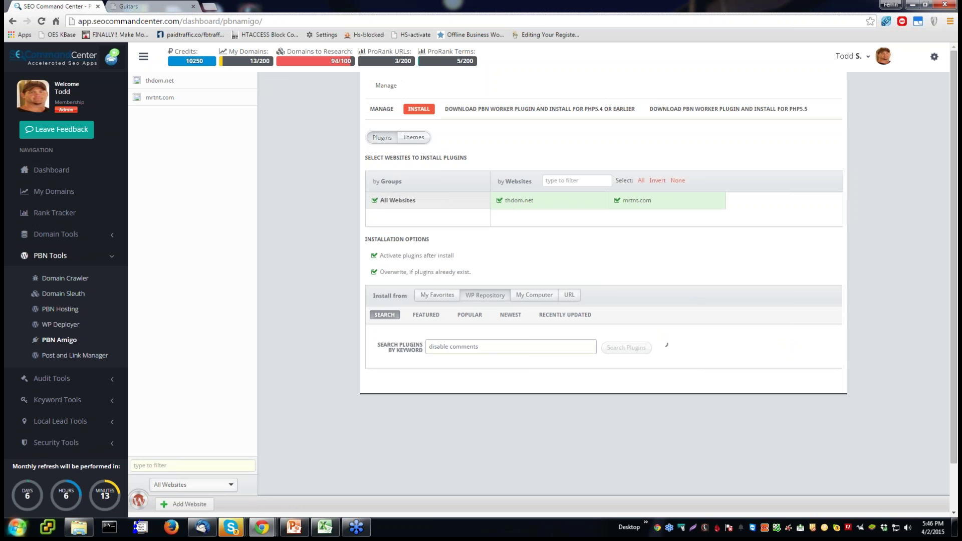
pyautogui.scroll(-10, 462, 385)
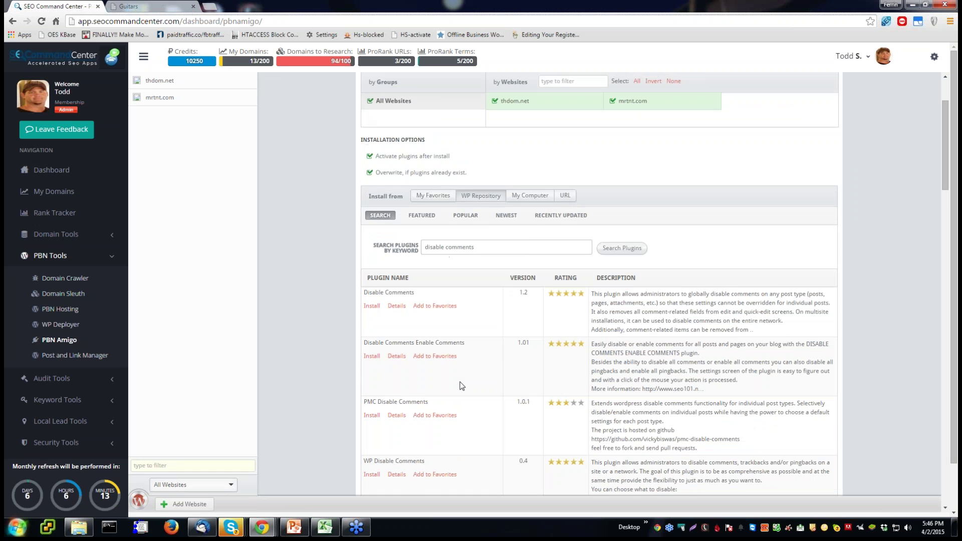
# Install the Disable Comments plugin from the WP Repository results on all the selected websites.
pyautogui.scroll(-7, 461, 386)
pyautogui.scroll(15, 462, 385)
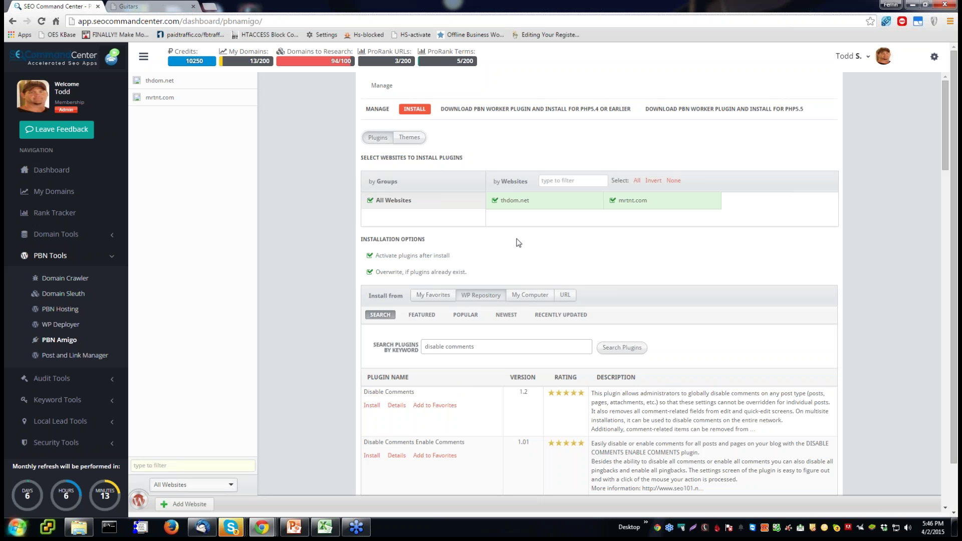
pyautogui.click(372, 405)
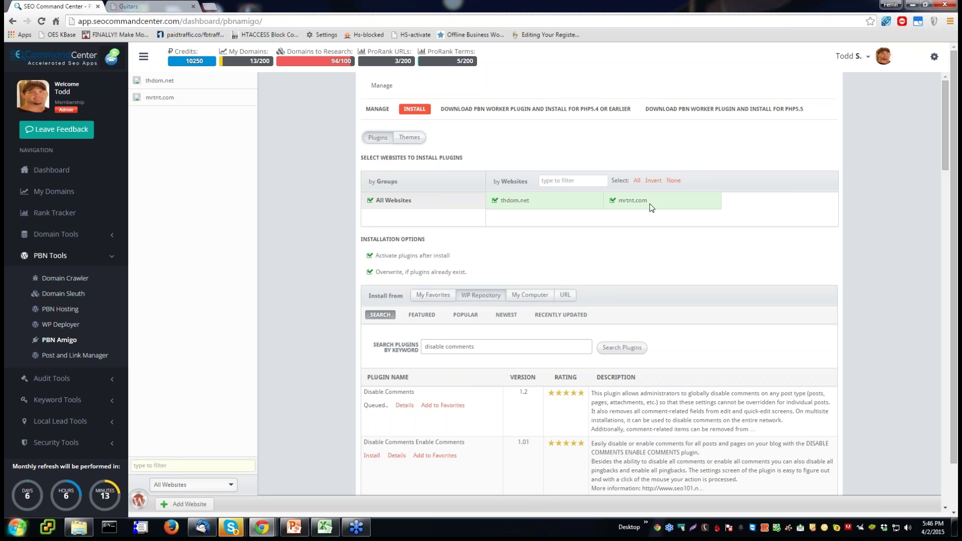
# Go to the Post and Link Manager's plugin download page and check its training video, closing the video window again.
pyautogui.click(75, 357)
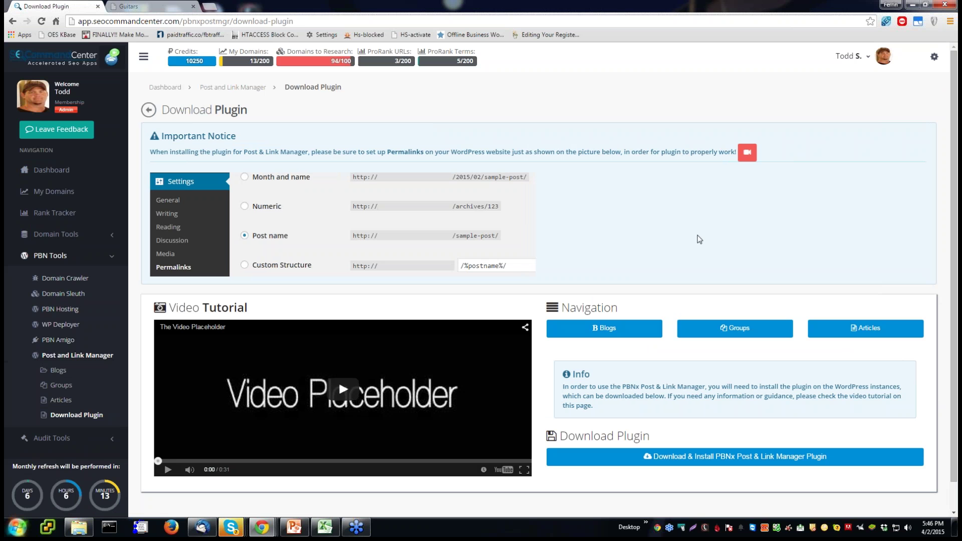
pyautogui.scroll(-1, 699, 229)
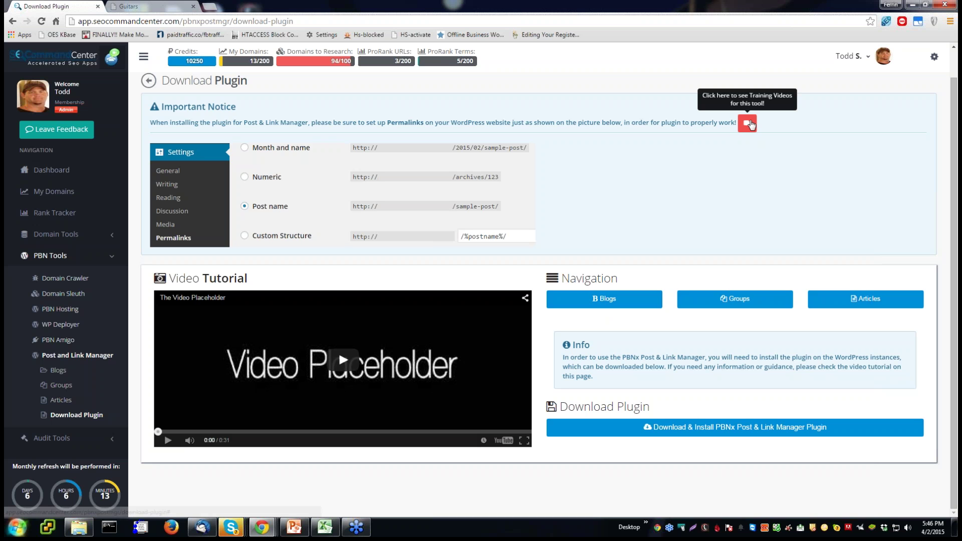
pyautogui.click(746, 124)
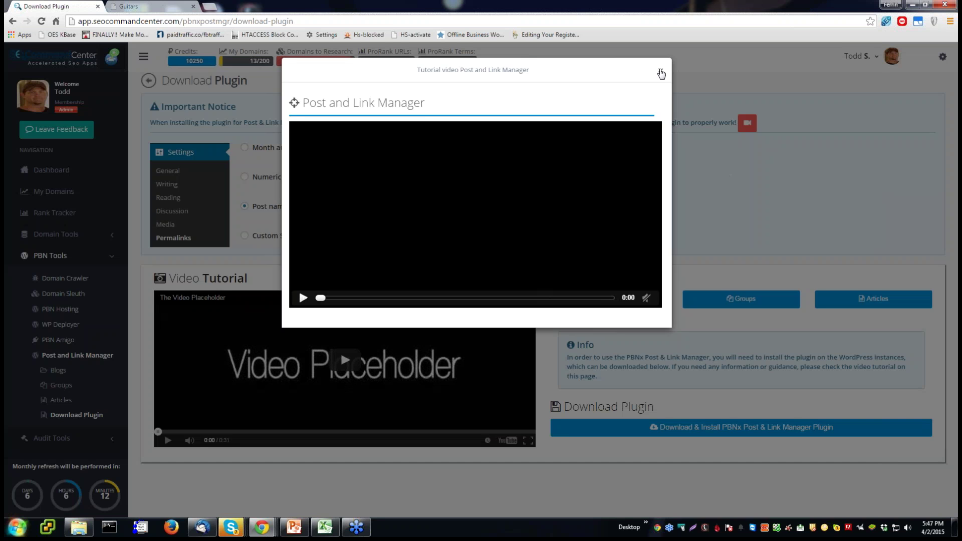
pyautogui.click(661, 73)
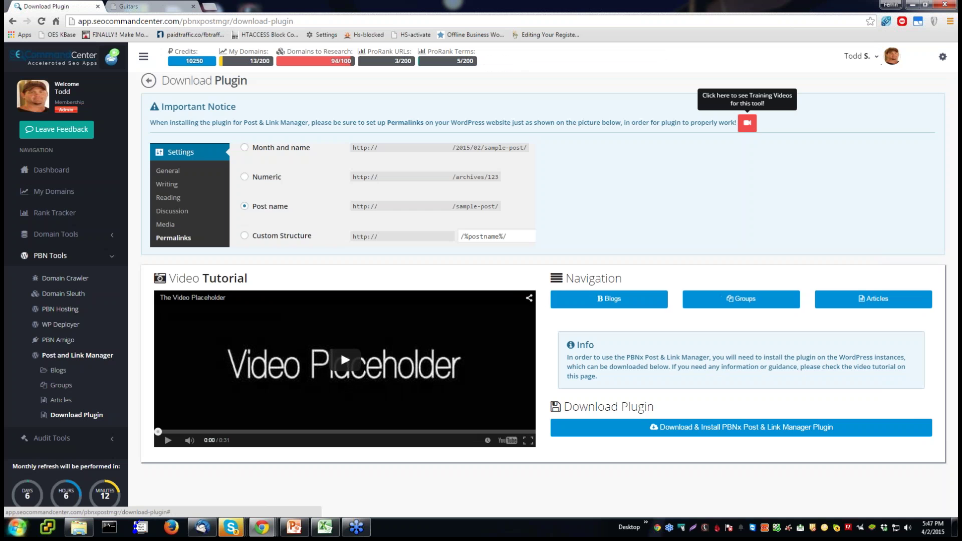
pyautogui.click(747, 123)
pyautogui.click(661, 73)
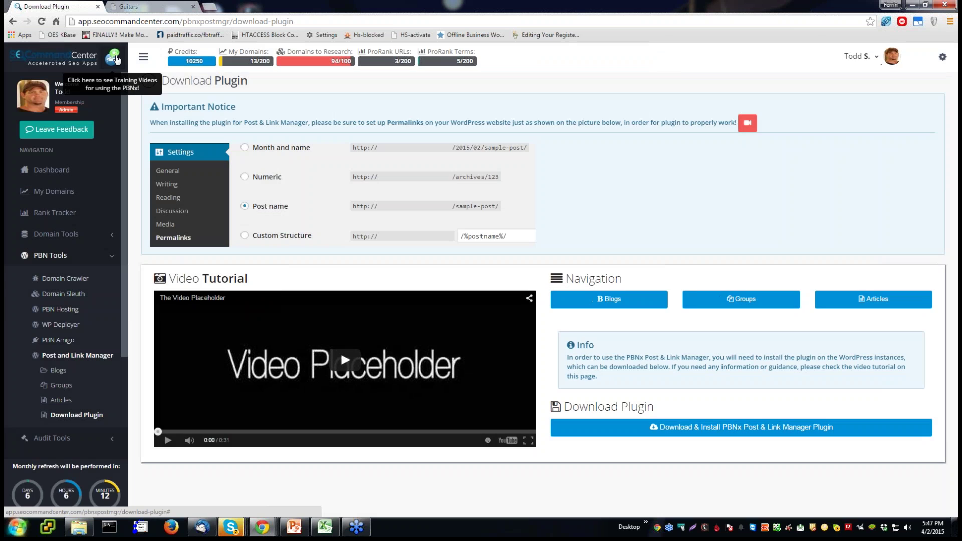
# Look at the training videos listed for Services and Tools in SEO Command Center Training and close the window.
pyautogui.click(113, 62)
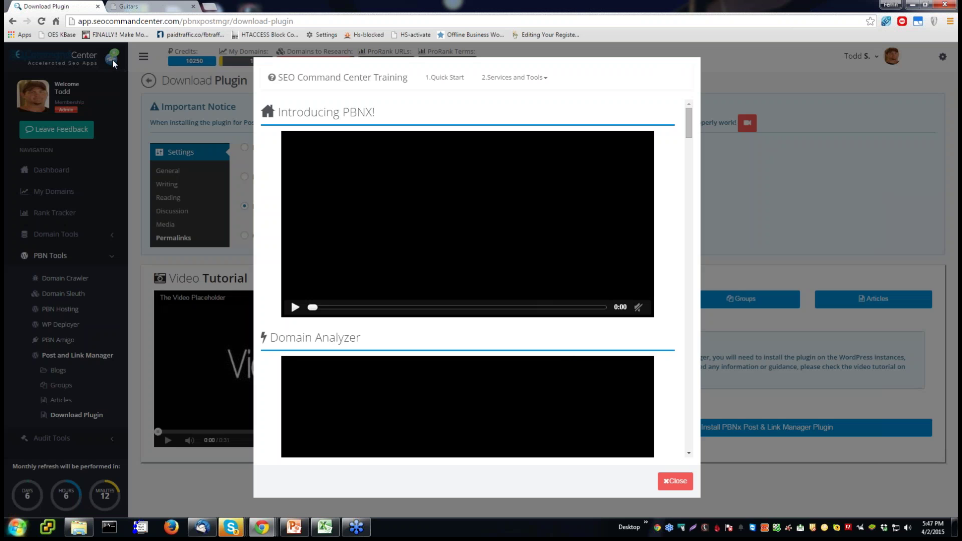
pyautogui.click(515, 77)
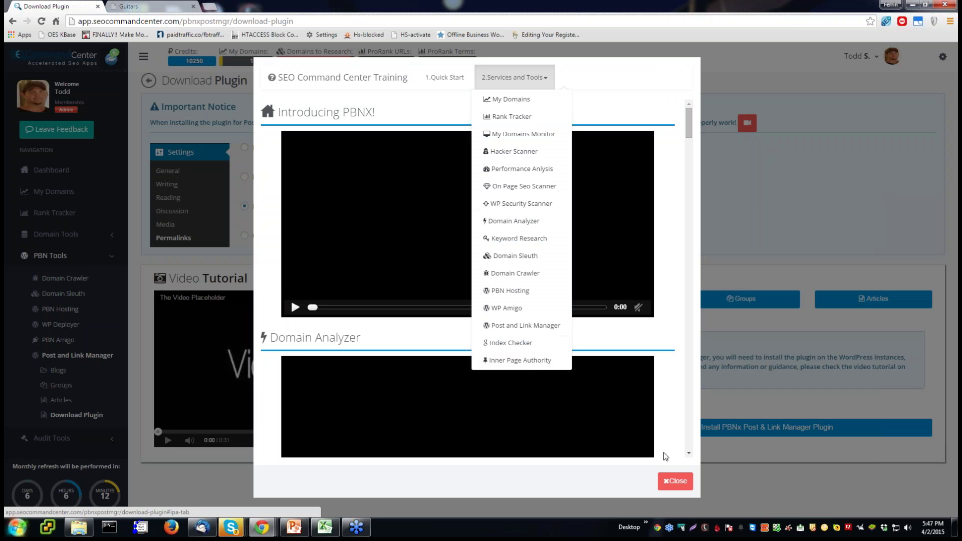
pyautogui.click(675, 482)
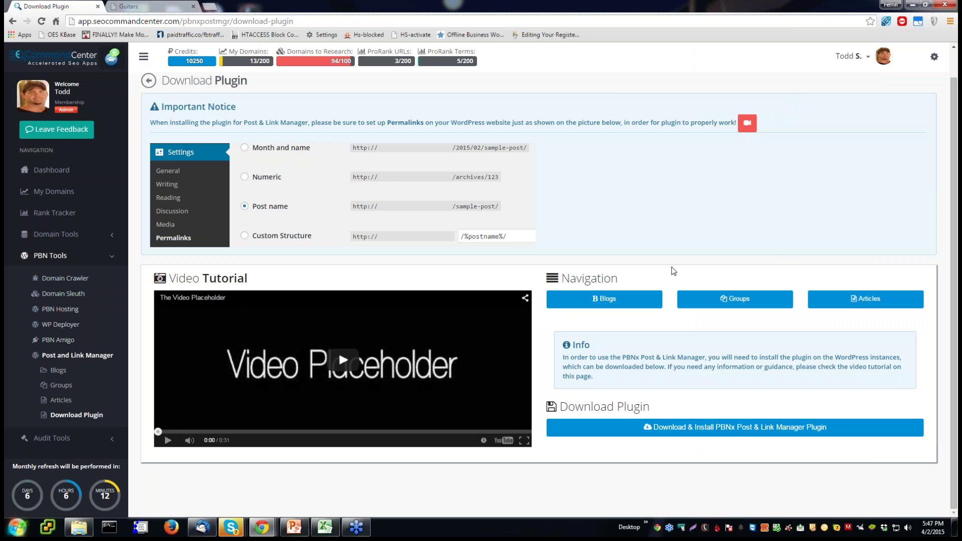
# Show the Post and Link Manager's articles and open the Fender Guitar article for review.
pyautogui.click(867, 301)
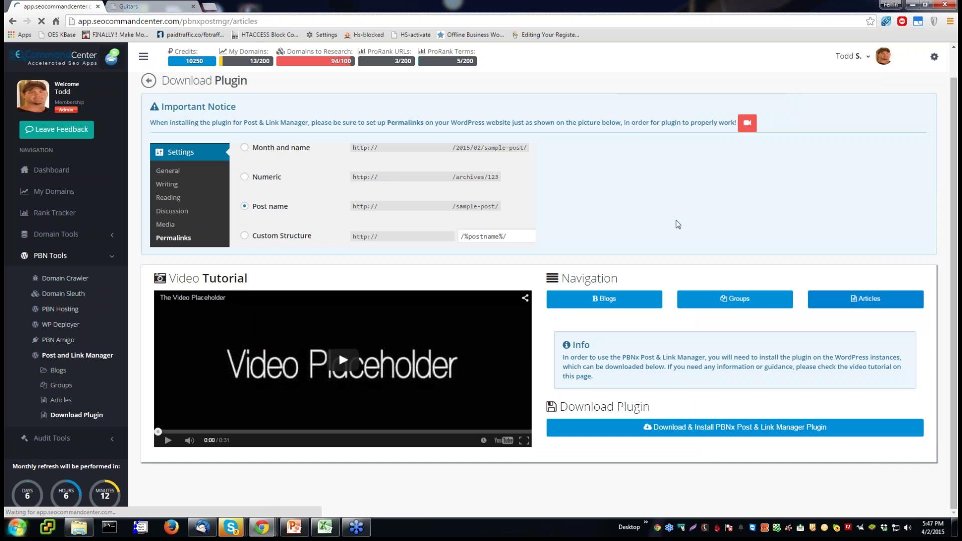
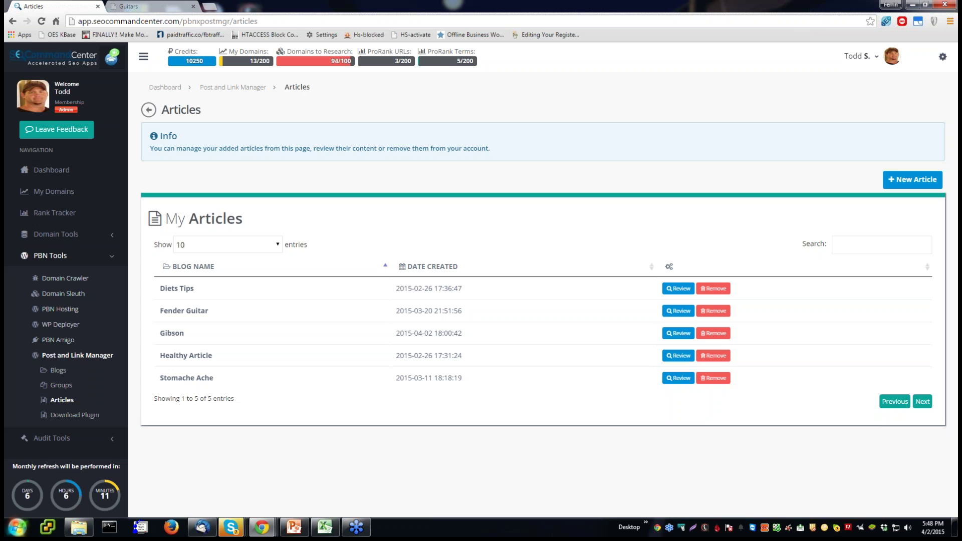
pyautogui.click(680, 312)
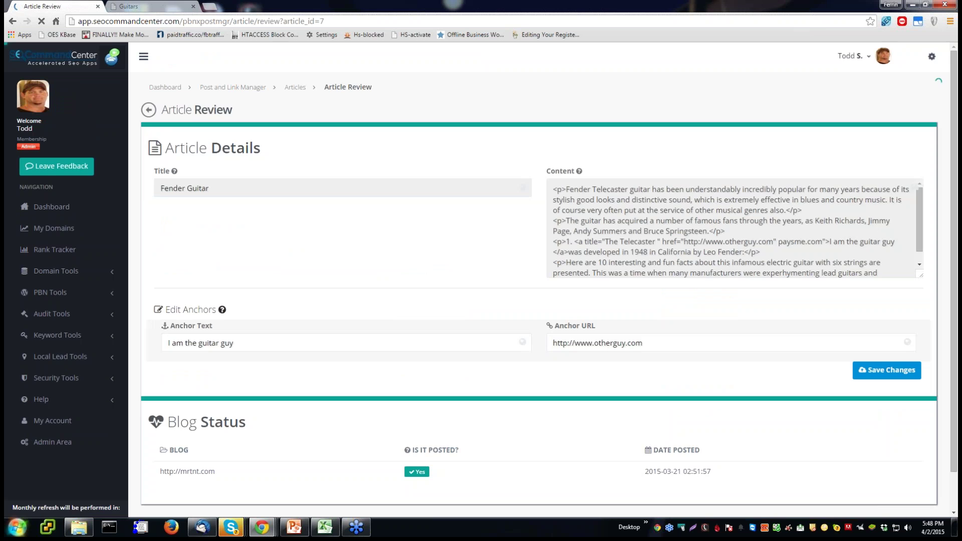
# Check where the "Gibson & Epiphone" link in the Guitars blog's Gibson post leads, and return to the article review.
pyautogui.click(144, 7)
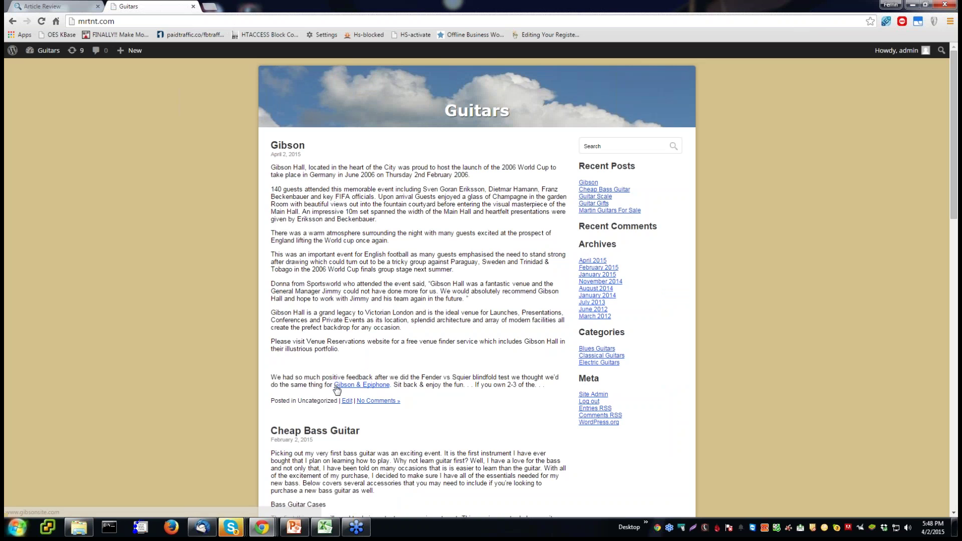
pyautogui.click(370, 386)
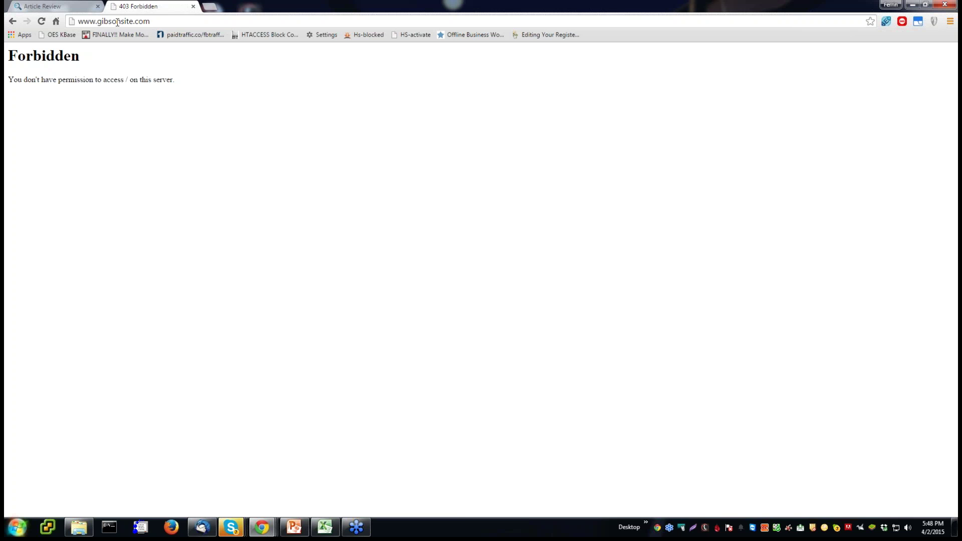
pyautogui.click(132, 31)
pyautogui.click(48, 7)
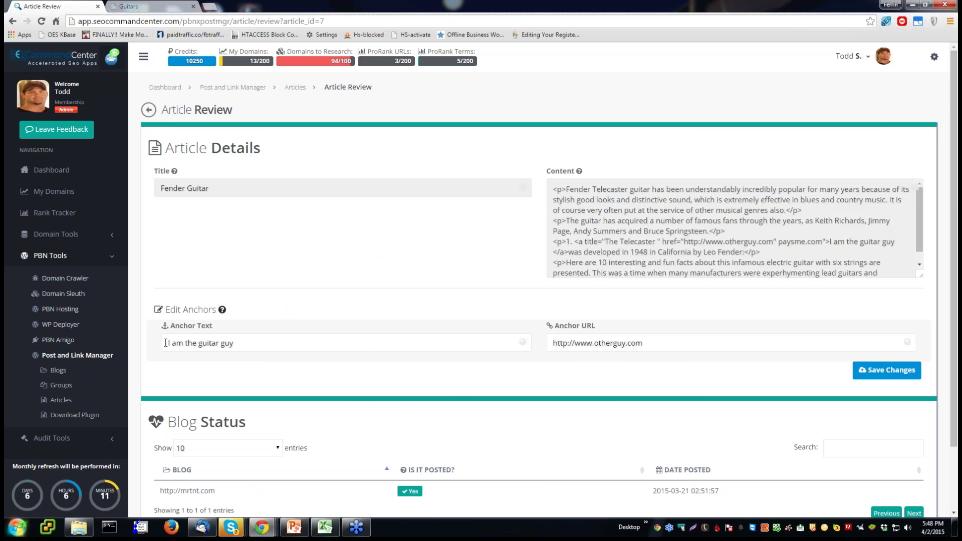
# Go back to the article list and open the Gibson article for review.
pyautogui.scroll(-2, 255, 283)
pyautogui.click(281, 273)
pyautogui.hotkey('alt', 'Left')
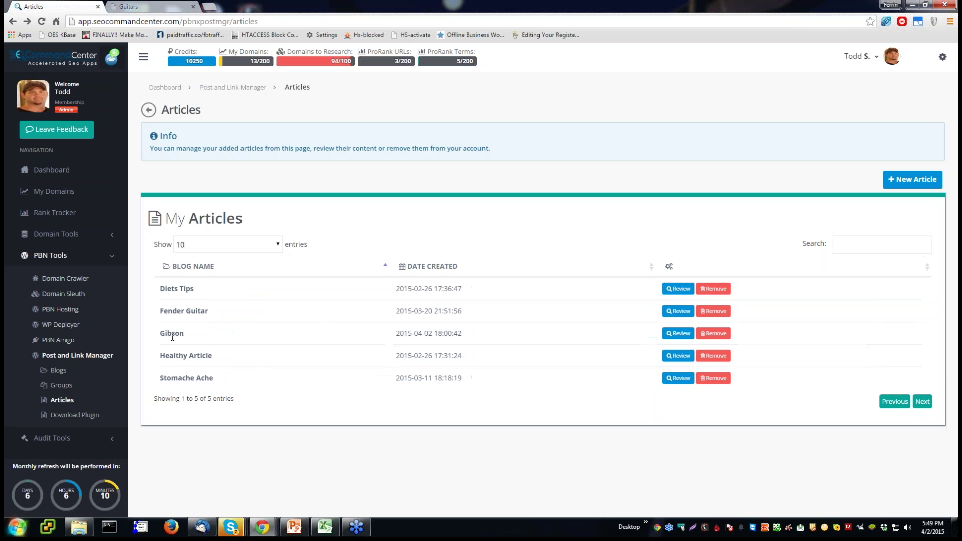
pyautogui.click(678, 333)
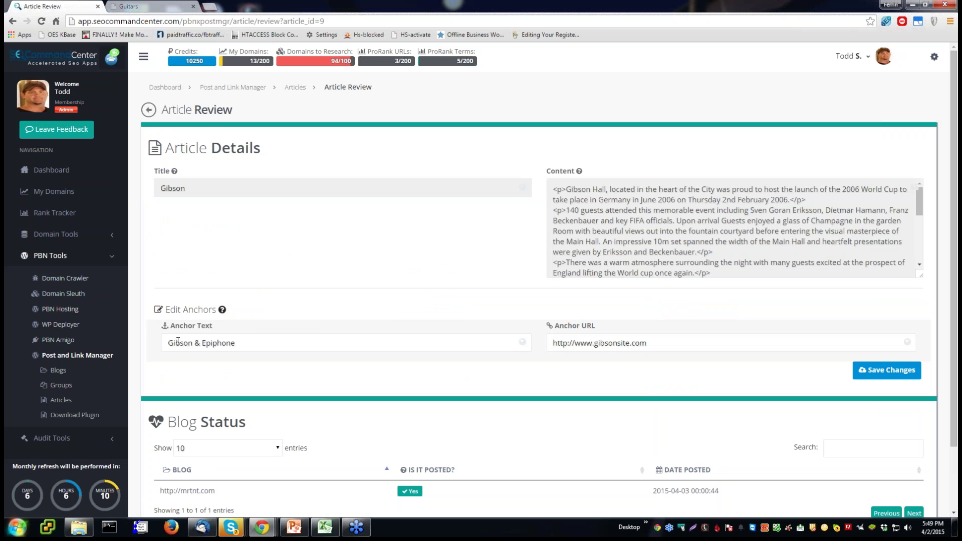
# Save the Gibson article's anchor text as "I want me some Gibson & Epiphone b ecauses they are cool..." and check it on the Guitars blog.
pyautogui.click(170, 341)
pyautogui.write('want me some ')
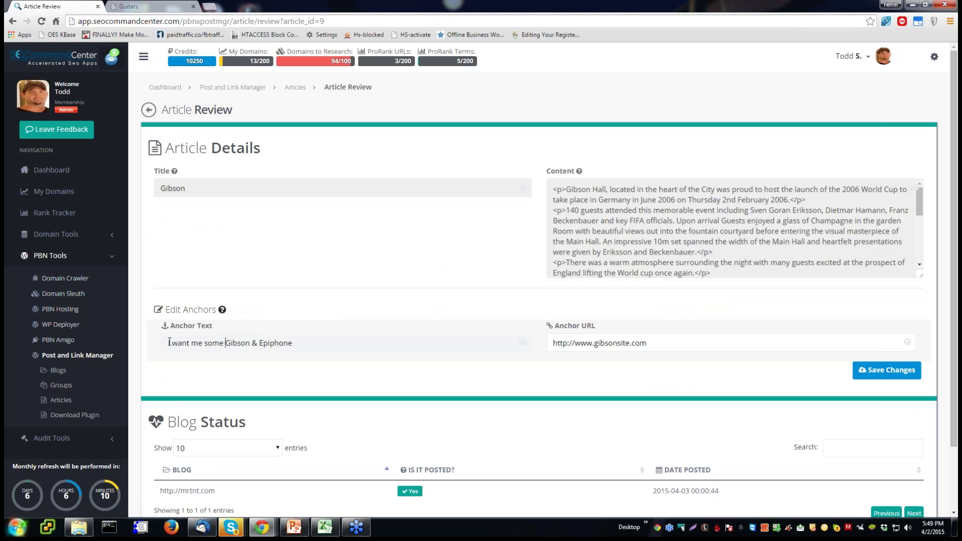
pyautogui.write(' b ecauses they are cooll')
pyautogui.press('BackSpace')
pyautogui.press('BackSpace')
pyautogui.write('...')
pyautogui.click(874, 375)
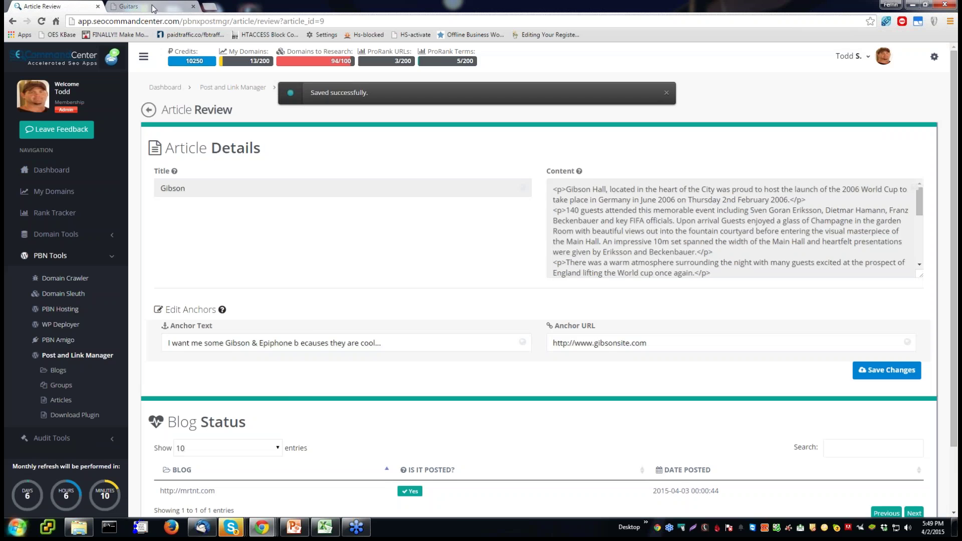
pyautogui.click(153, 7)
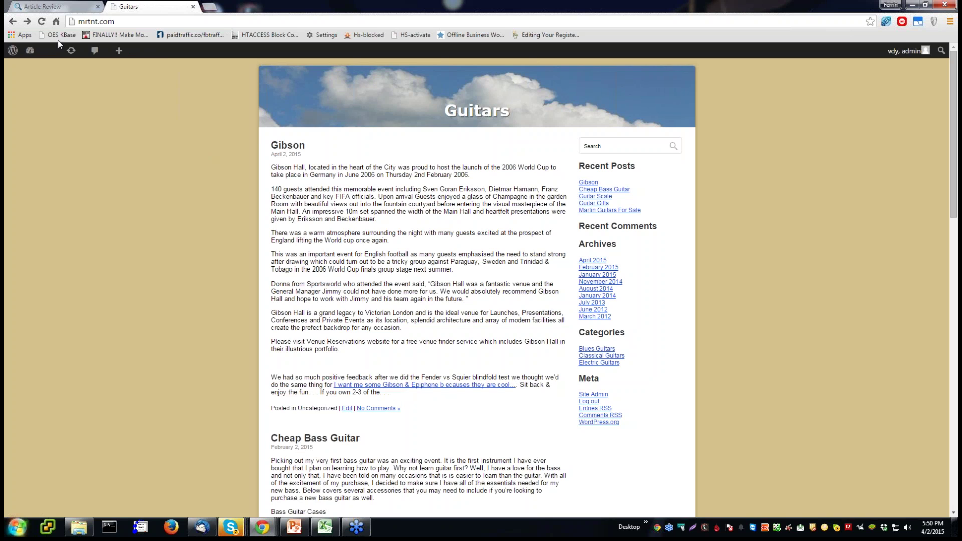
pyautogui.click(48, 7)
pyautogui.moveTo(647, 343); pyautogui.dragTo(528, 341)
pyautogui.hotkey('ctrl', 'c')
pyautogui.moveTo(388, 343); pyautogui.dragTo(163, 354)
pyautogui.hotkey('ctrl', 'v')
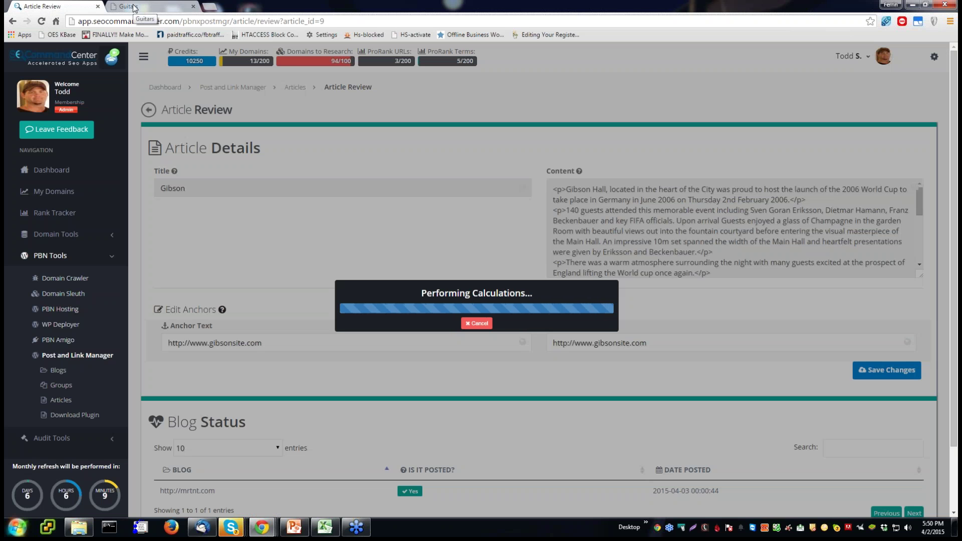
pyautogui.click(134, 7)
pyautogui.click(41, 21)
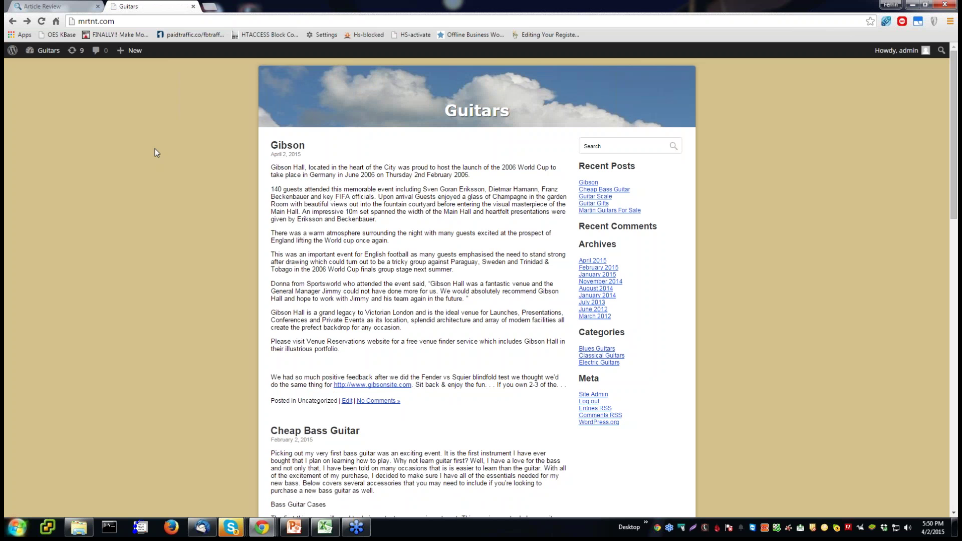
pyautogui.click(59, 7)
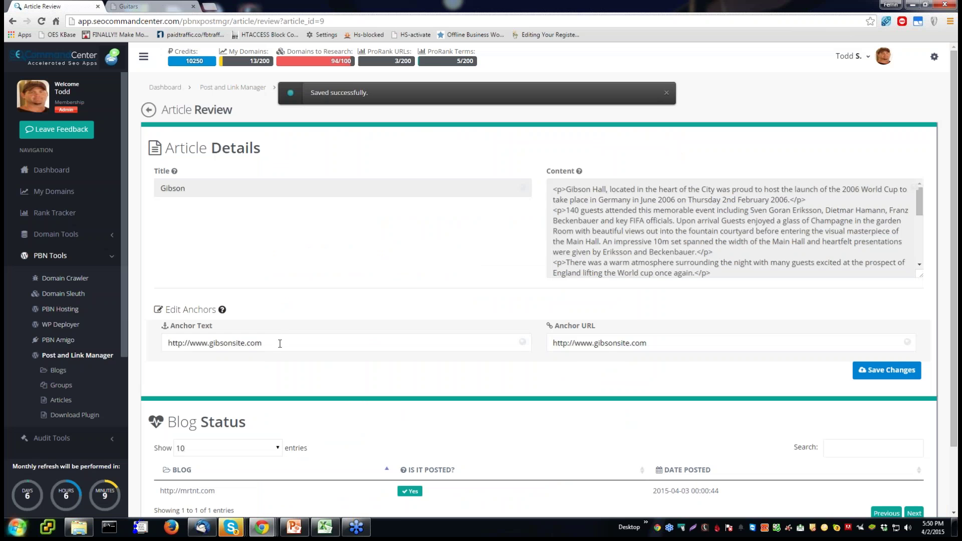
pyautogui.moveTo(263, 343); pyautogui.dragTo(123, 341)
pyautogui.write('Gibonson')
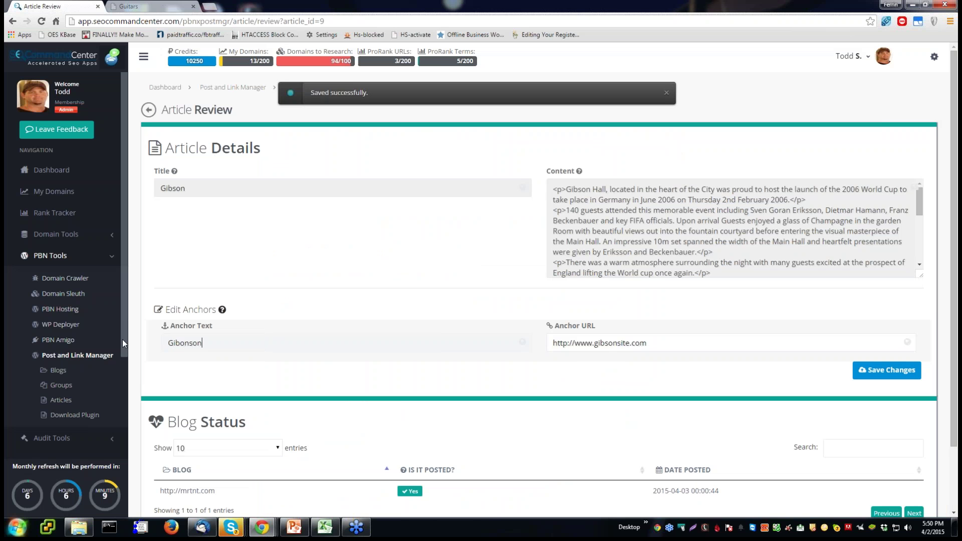
pyautogui.press('Tab')
pyautogui.press('End')
pyautogui.moveTo(594, 343); pyautogui.dragTo(679, 346)
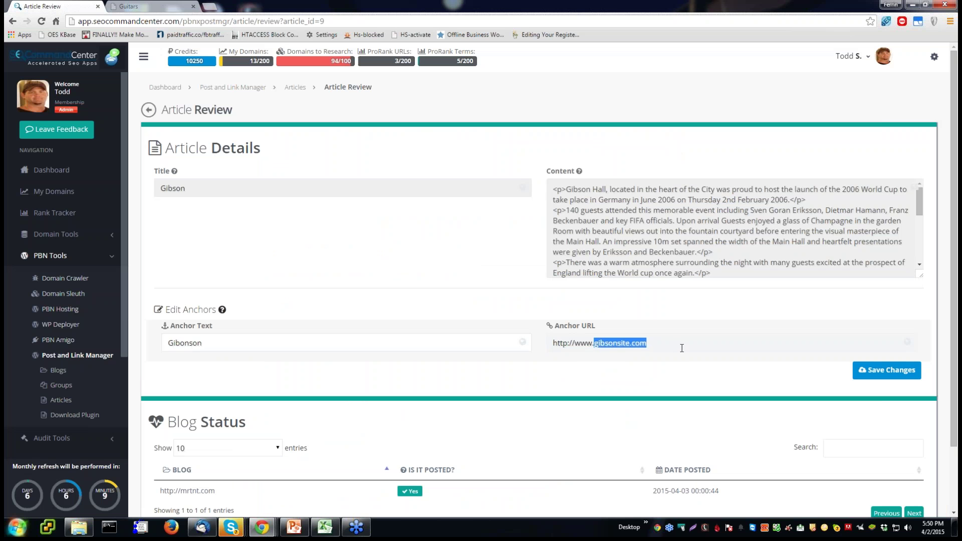
pyautogui.write('newguitar')
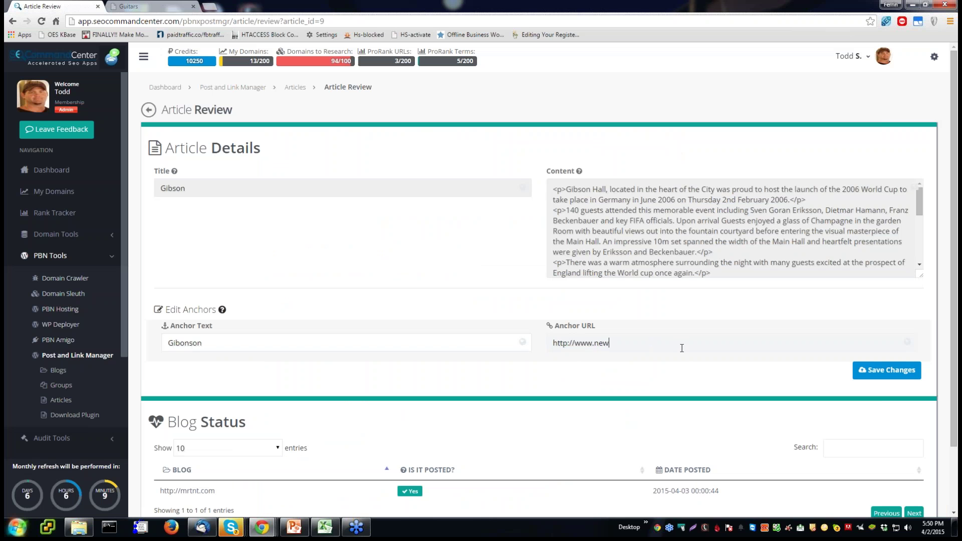
pyautogui.write('buywithmoney.com')
pyautogui.click(886, 373)
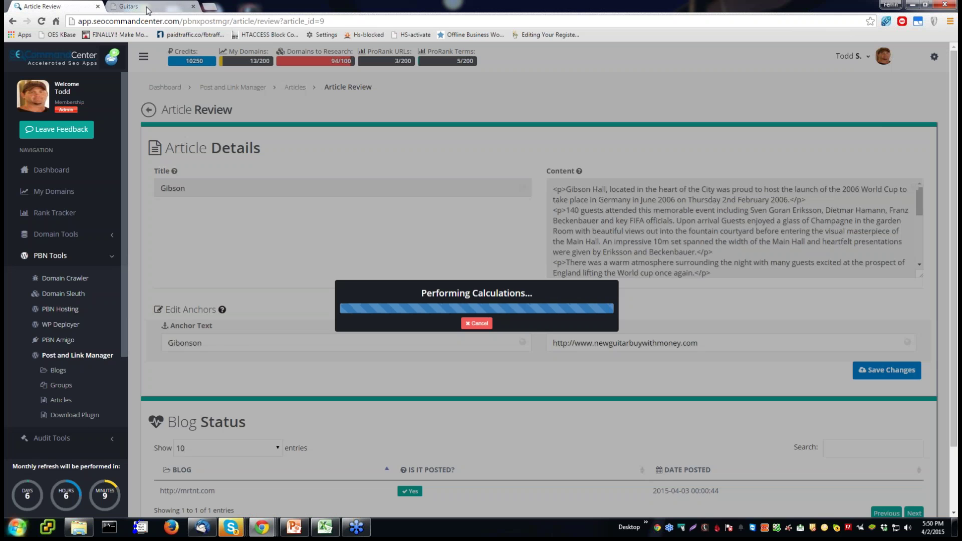
# Refresh the Guitars blog and follow the "Gibonson" link in the Gibson post to check its destination.
pyautogui.click(145, 6)
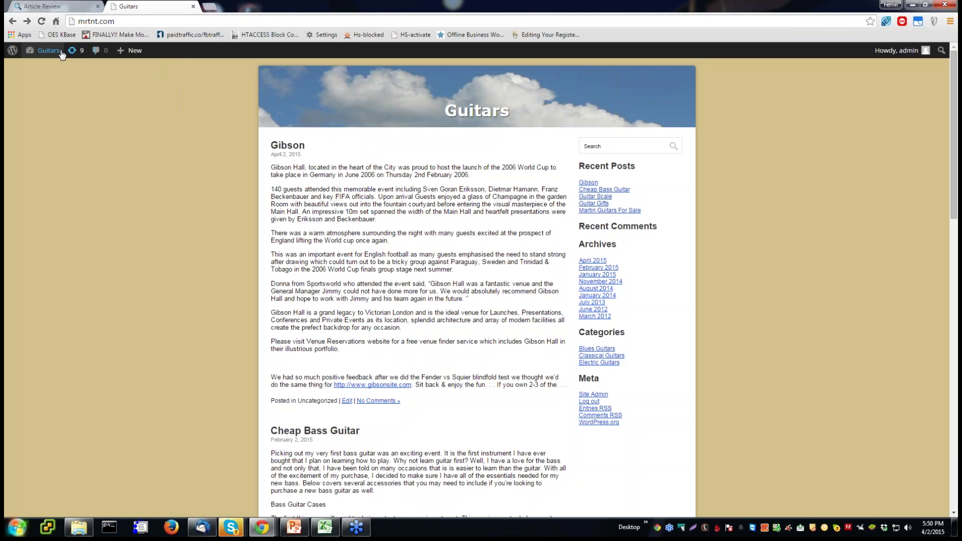
pyautogui.click(44, 22)
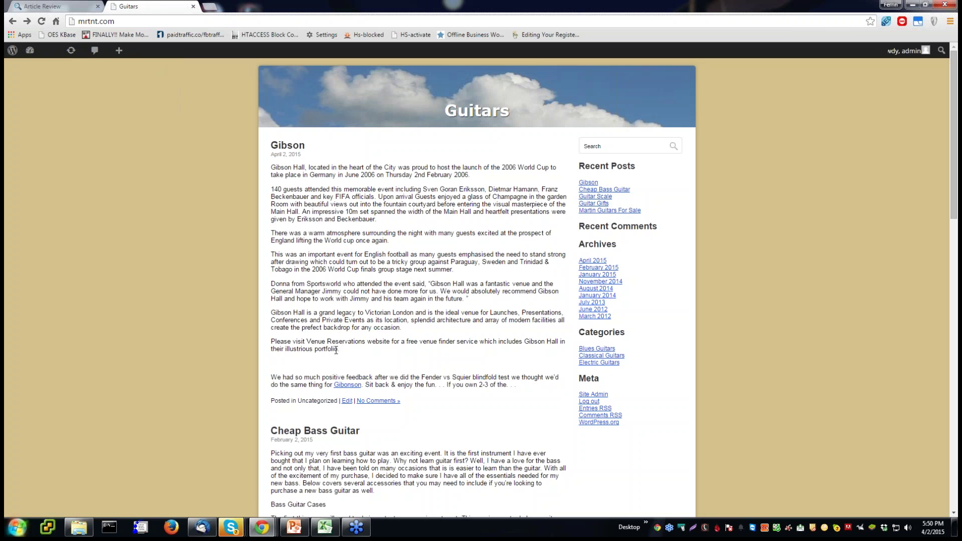
pyautogui.click(351, 385)
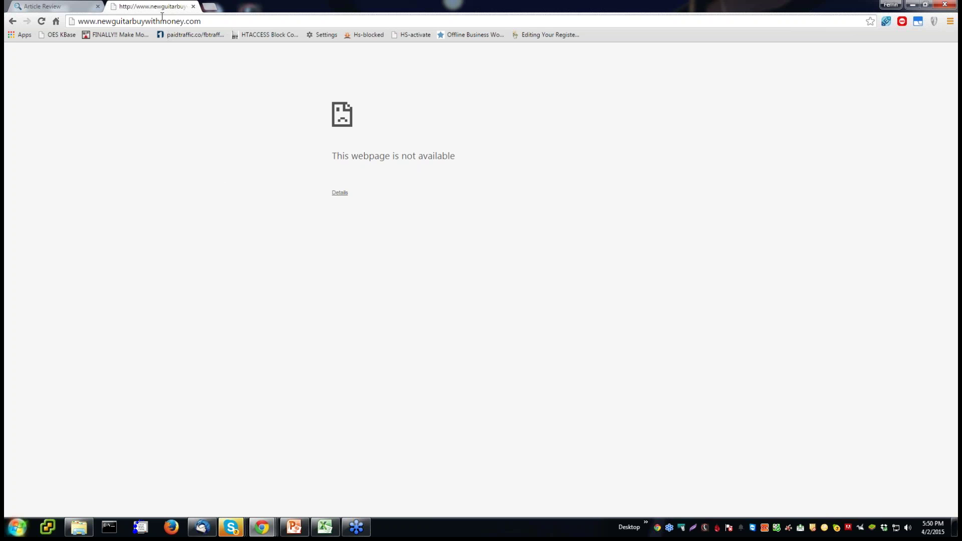
# Return to the Gibson article review and look over its content, anchors and blog posting status.
pyautogui.click(54, 9)
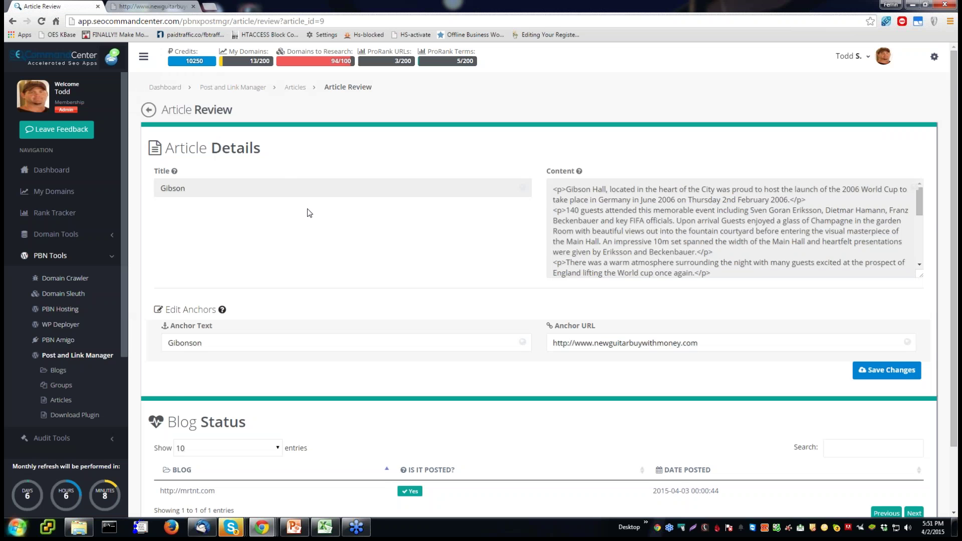
pyautogui.scroll(-3, 310, 213)
pyautogui.scroll(3, 309, 213)
pyautogui.scroll(-2, 310, 213)
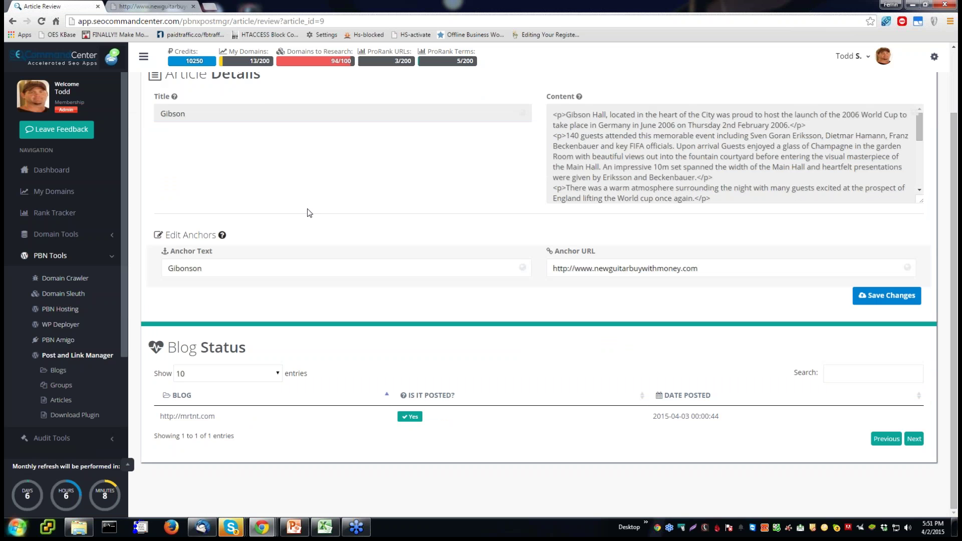
pyautogui.scroll(1, 309, 213)
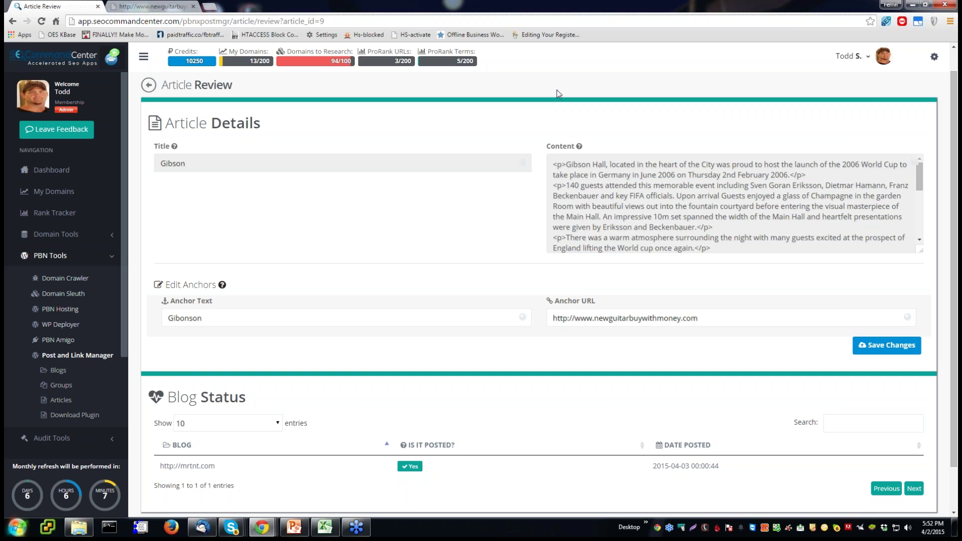
pyautogui.scroll(-1, 557, 89)
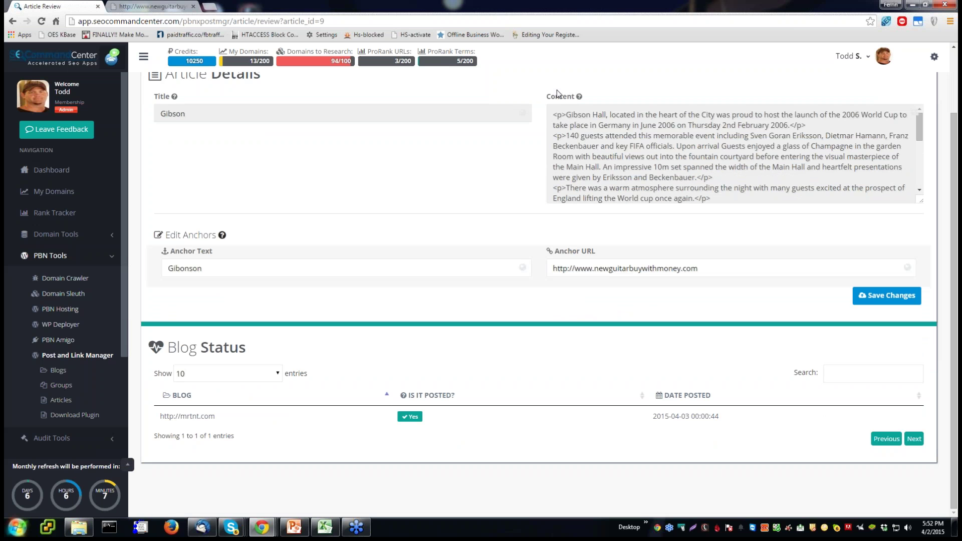
# Go back to the Articles page, mark all notifications as seen, and open the form for a new article.
pyautogui.scroll(2, 557, 90)
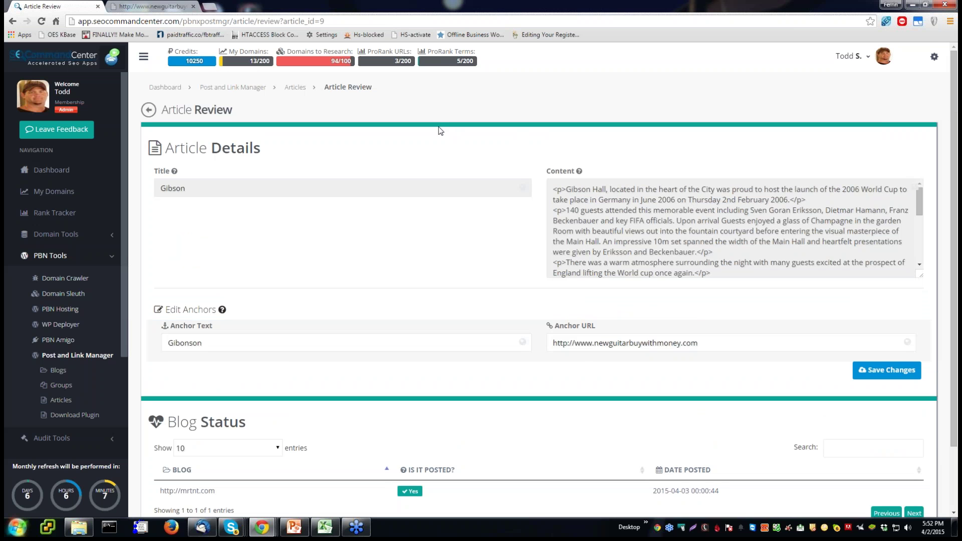
pyautogui.hotkey('alt', 'Left')
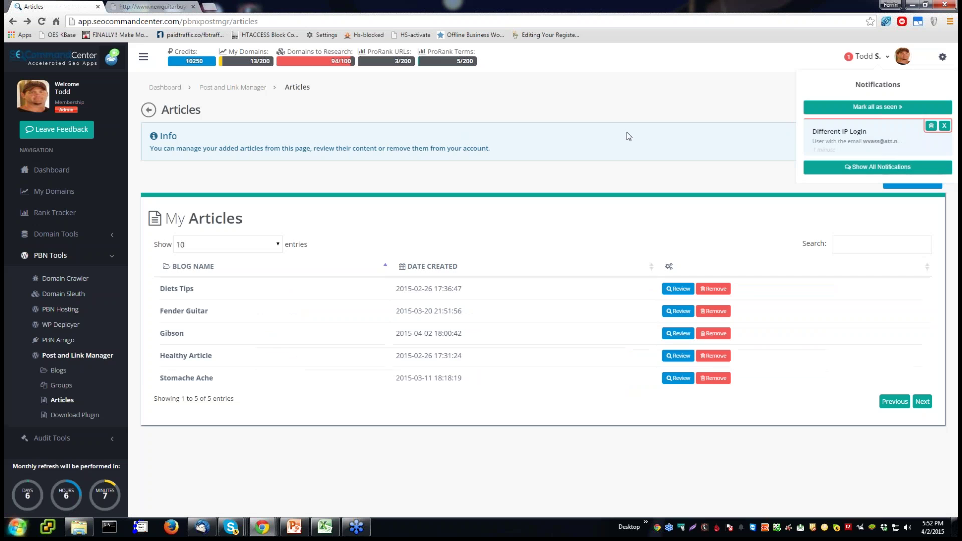
pyautogui.click(878, 107)
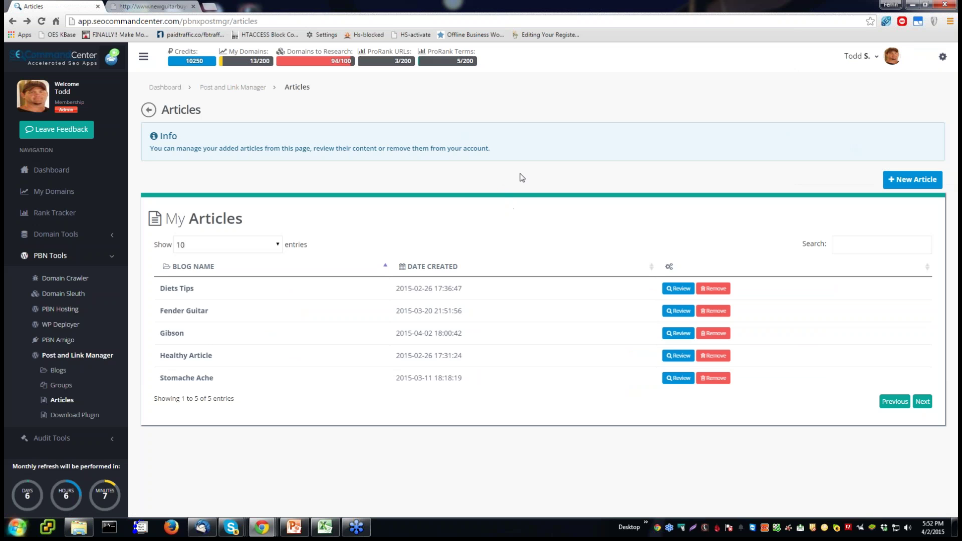
pyautogui.click(910, 180)
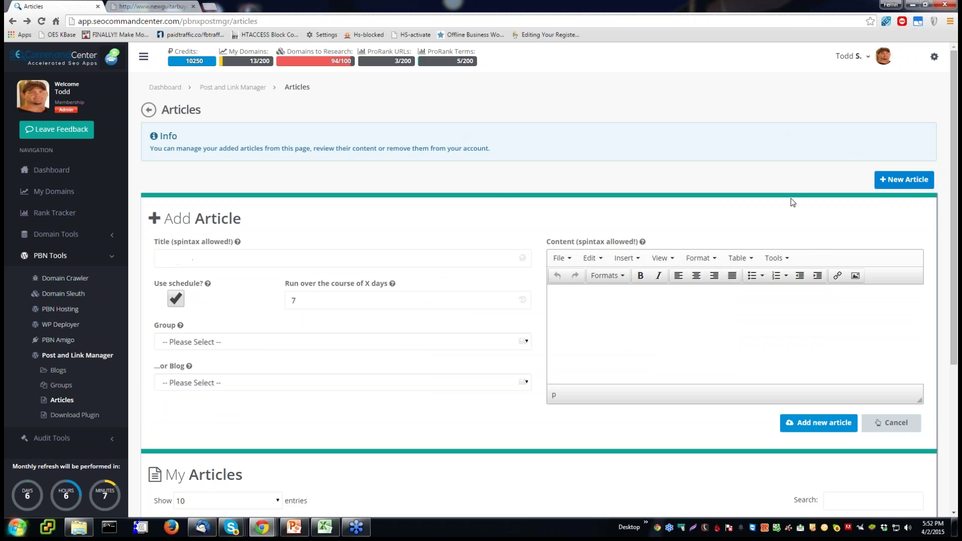
# Choose the HealthPBN group for the new article, and reset the group selection to "-- Please Select --".
pyautogui.click(228, 346)
pyautogui.click(228, 366)
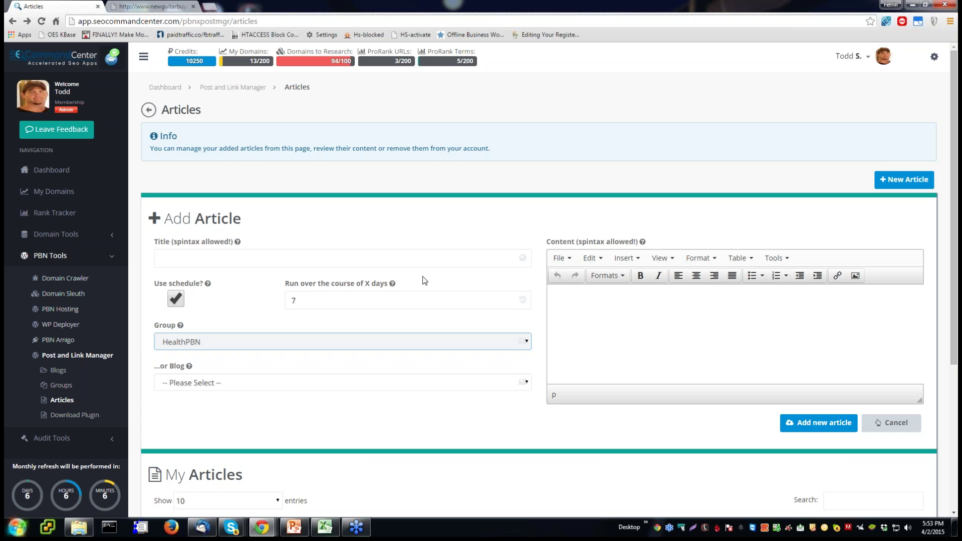
pyautogui.click(399, 346)
pyautogui.click(393, 356)
pyautogui.click(256, 186)
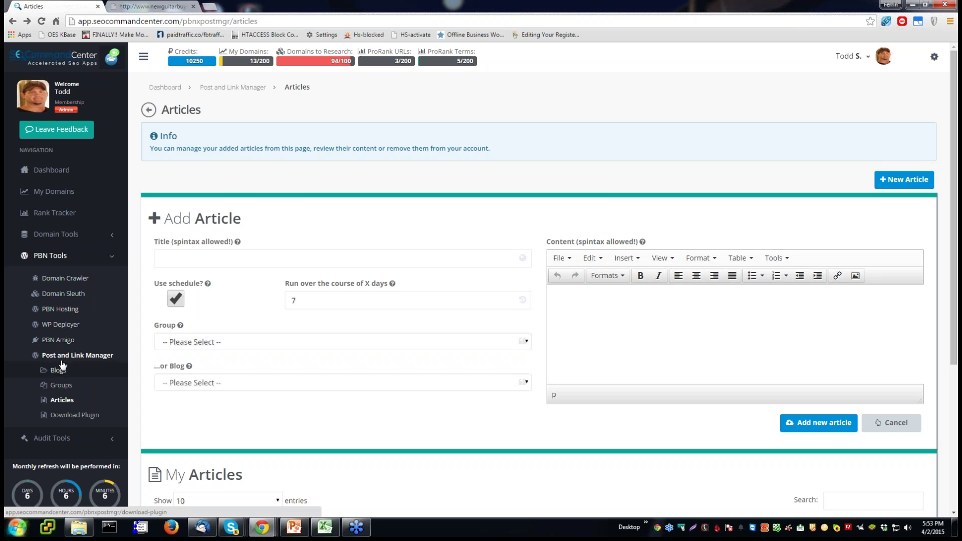
# Open the Domain Crawler and look through its usage instructions and the list of domains to crawl.
pyautogui.click(60, 278)
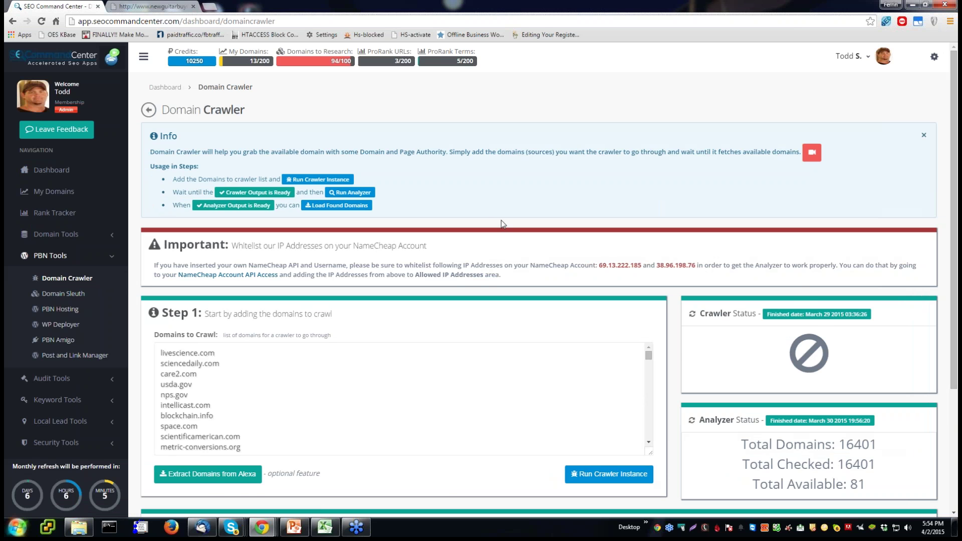
pyautogui.scroll(-2, 502, 223)
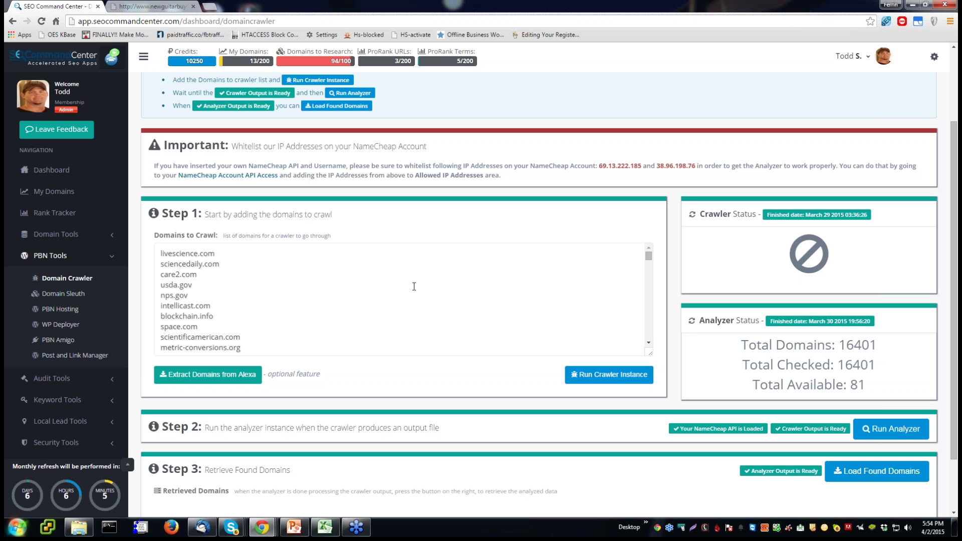
pyautogui.click(164, 252)
pyautogui.hotkey('ctrl', 'a')
pyautogui.click(219, 337)
pyautogui.scroll(2, 186, 284)
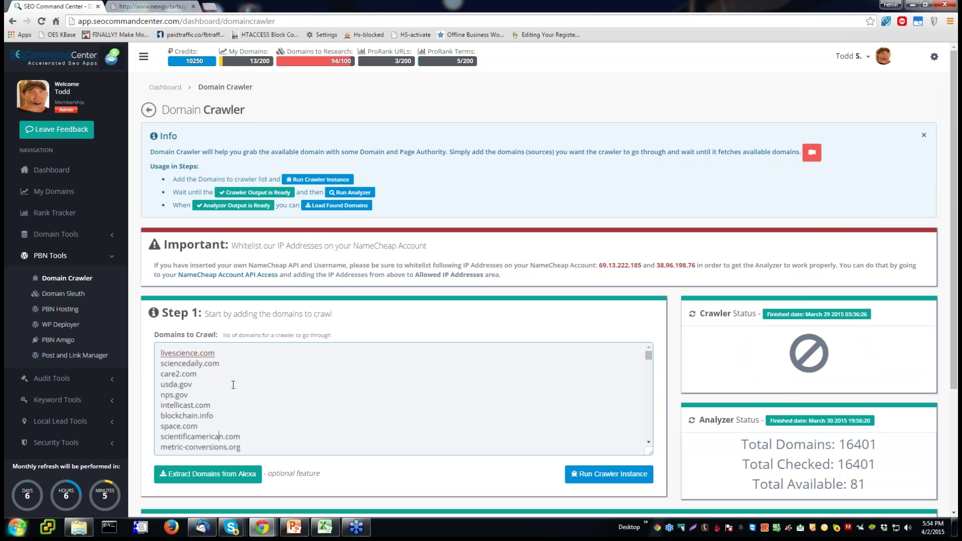
pyautogui.scroll(-1, 361, 320)
pyautogui.scroll(-5, 318, 318)
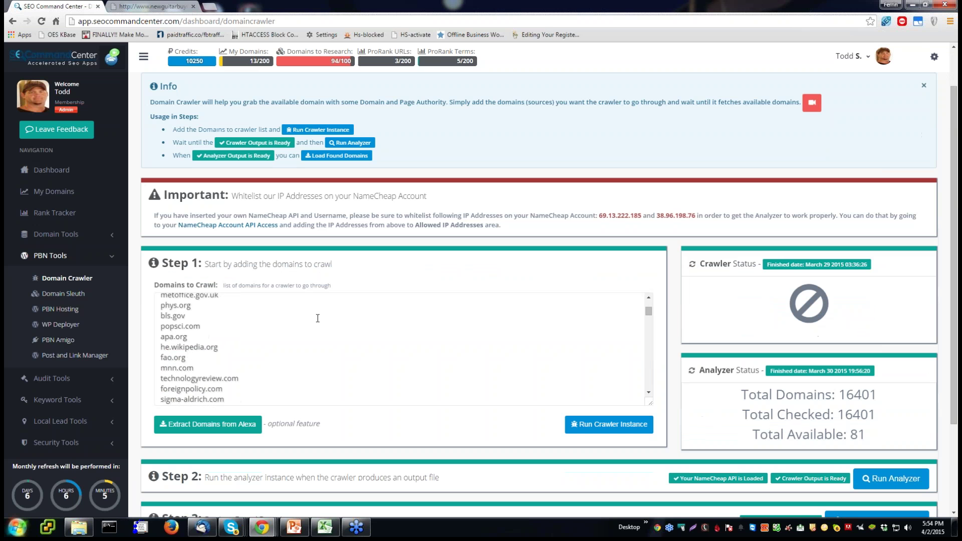
pyautogui.click(225, 353)
pyautogui.scroll(-6, 225, 353)
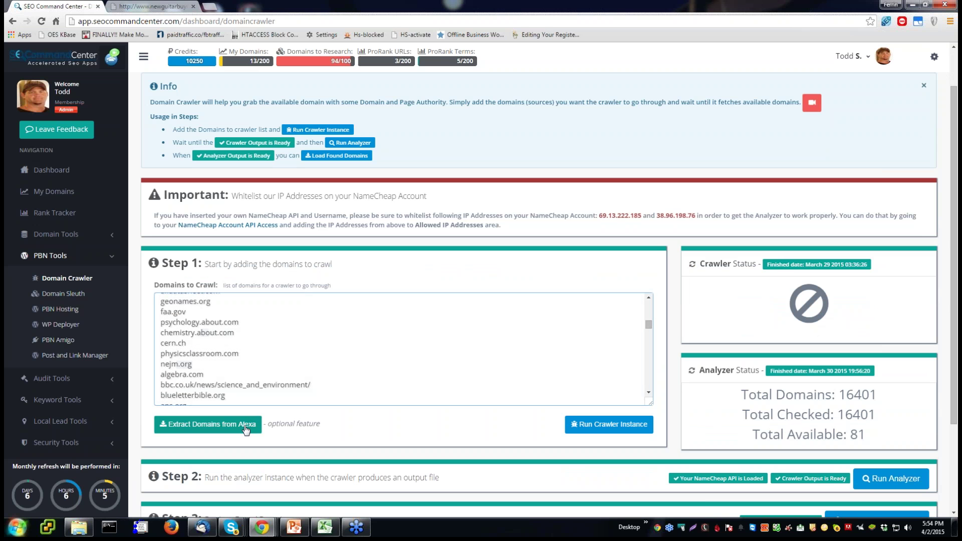
# Open the Alexa Domain Scraper, look over its category and country choices, and leave it without choosing any.
pyautogui.click(247, 428)
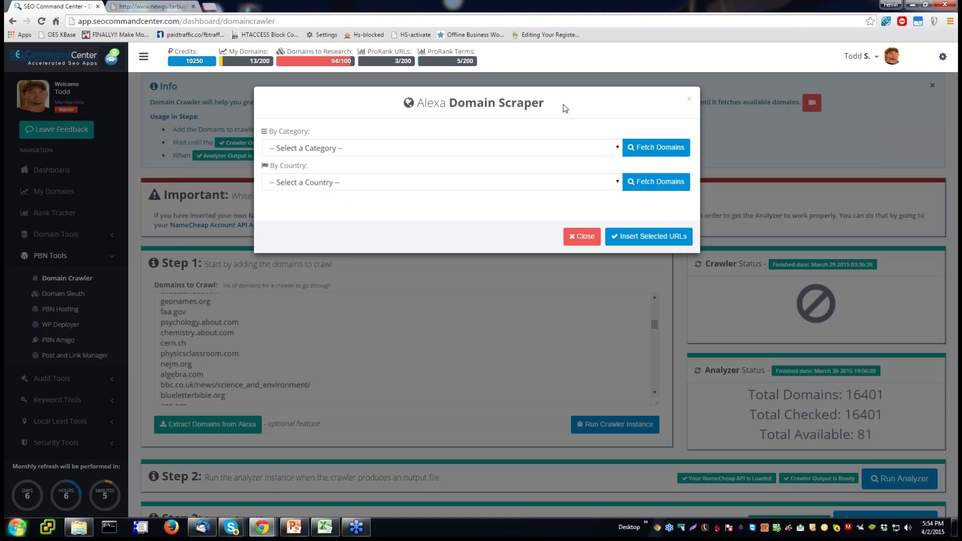
pyautogui.click(616, 148)
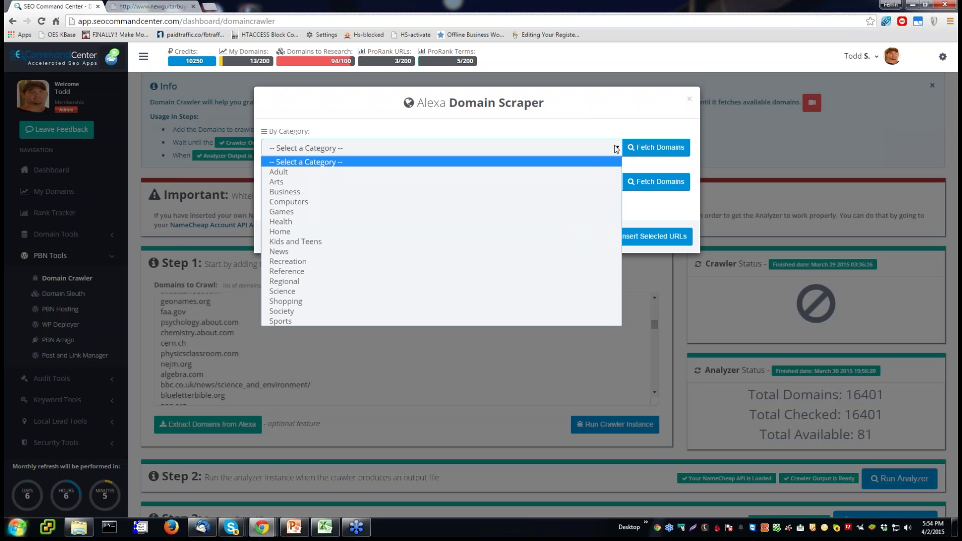
pyautogui.click(540, 109)
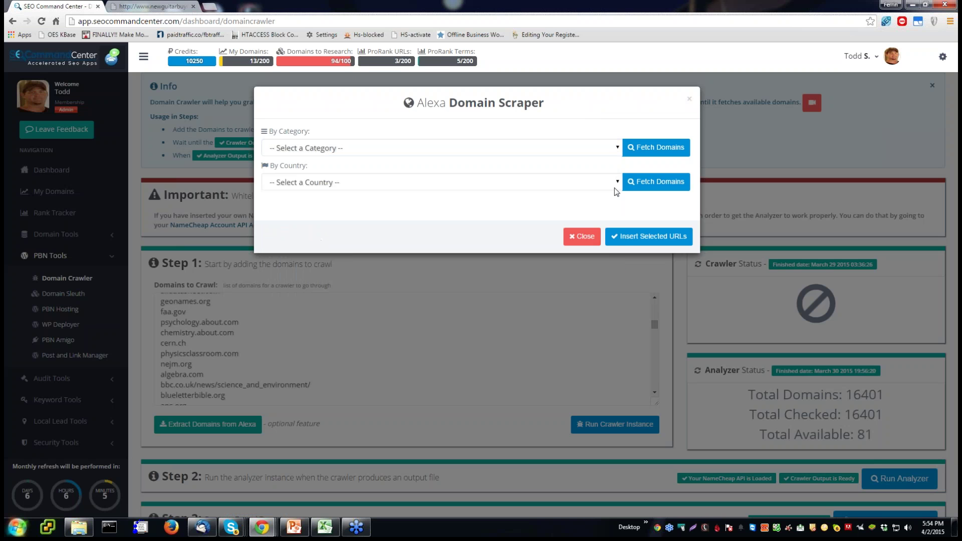
pyautogui.click(482, 186)
pyautogui.click(486, 115)
pyautogui.click(521, 153)
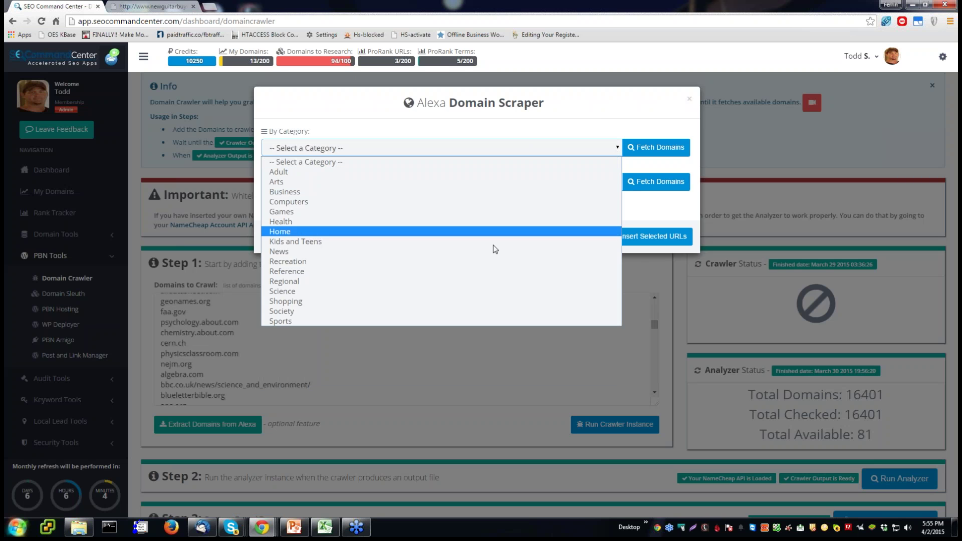
pyautogui.click(518, 120)
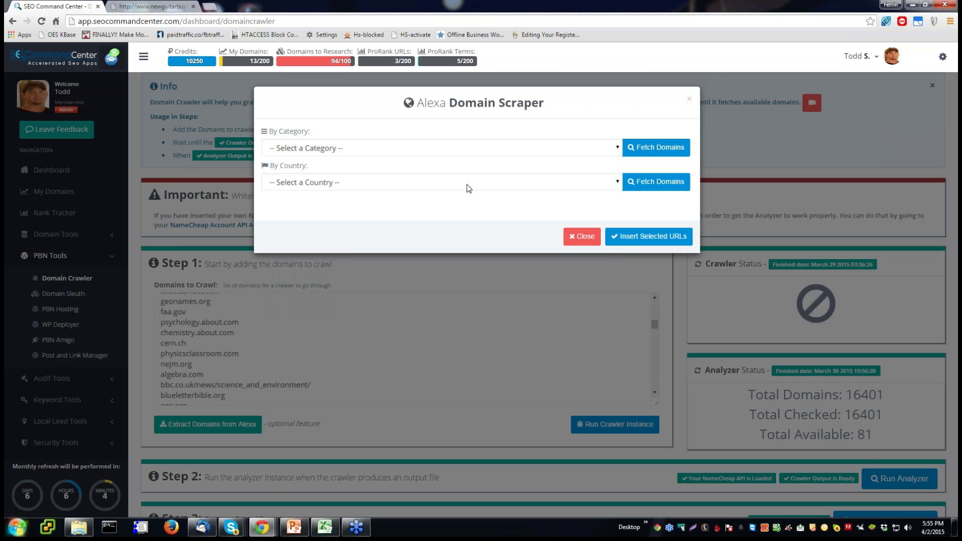
pyautogui.click(643, 237)
# Review the analyzer's finish date and domain totals, and load the found domains.
pyautogui.scroll(-2, 376, 329)
pyautogui.scroll(-3, 678, 359)
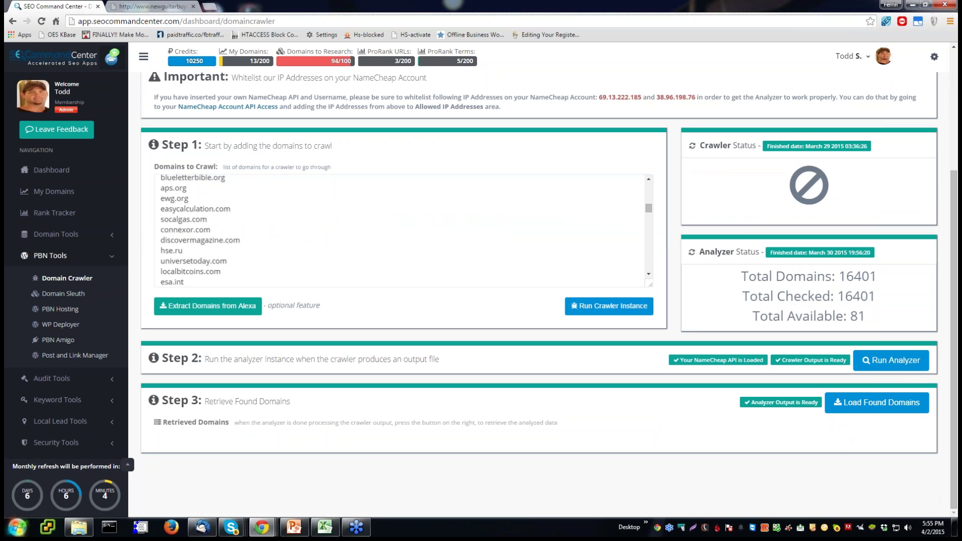
pyautogui.moveTo(782, 252); pyautogui.dragTo(878, 253)
pyautogui.click(898, 365)
pyautogui.doubleClick(858, 317)
pyautogui.moveTo(839, 297); pyautogui.dragTo(878, 298)
pyautogui.doubleClick(876, 312)
pyautogui.click(877, 402)
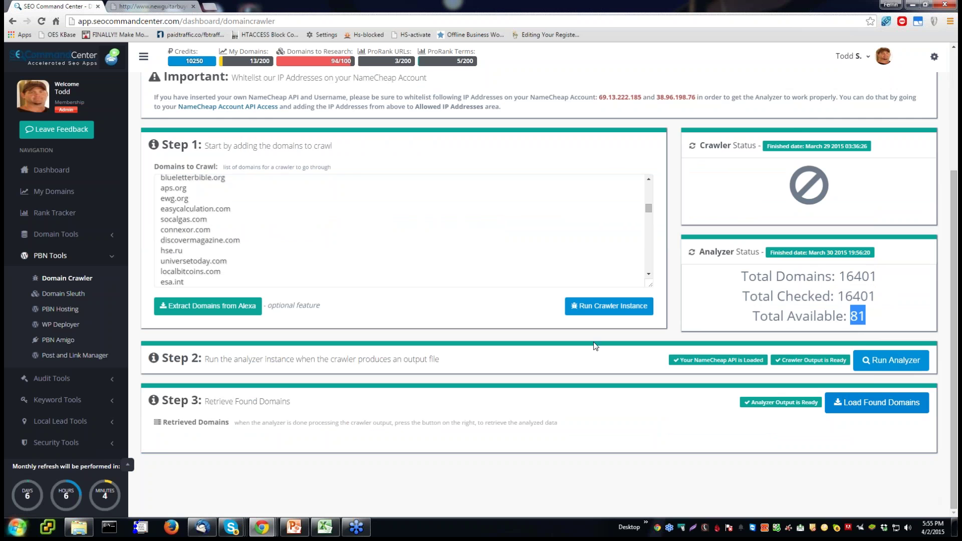
# Compare the retrieved domains by domain authority and page authority, leaving them sorted by highest page authority.
pyautogui.scroll(-4, 594, 346)
pyautogui.click(564, 275)
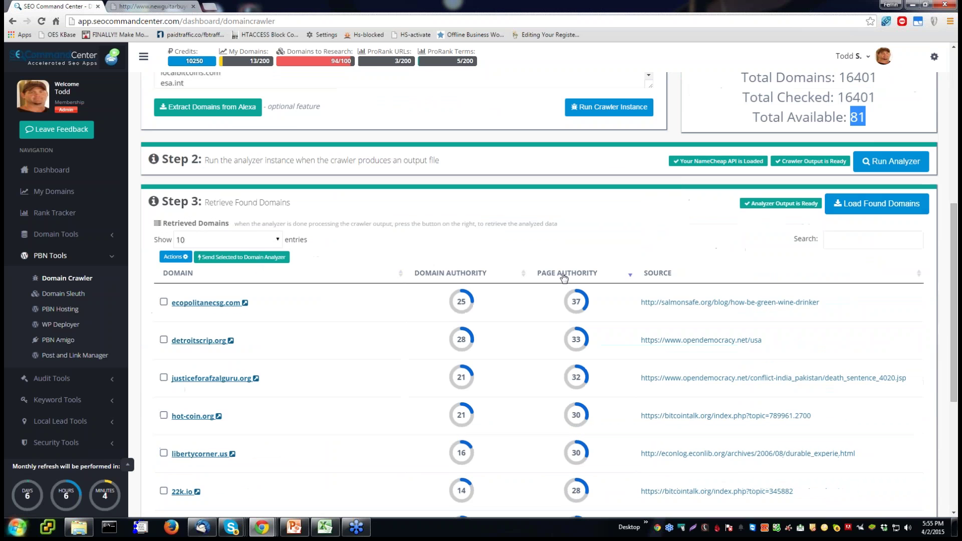
pyautogui.click(434, 275)
pyautogui.click(576, 274)
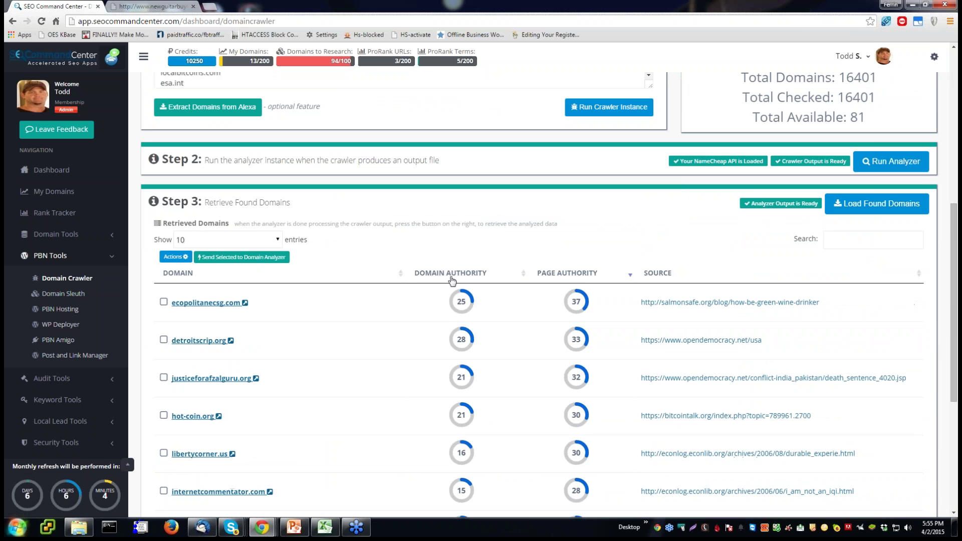
pyautogui.click(557, 273)
pyautogui.click(556, 273)
pyautogui.click(514, 274)
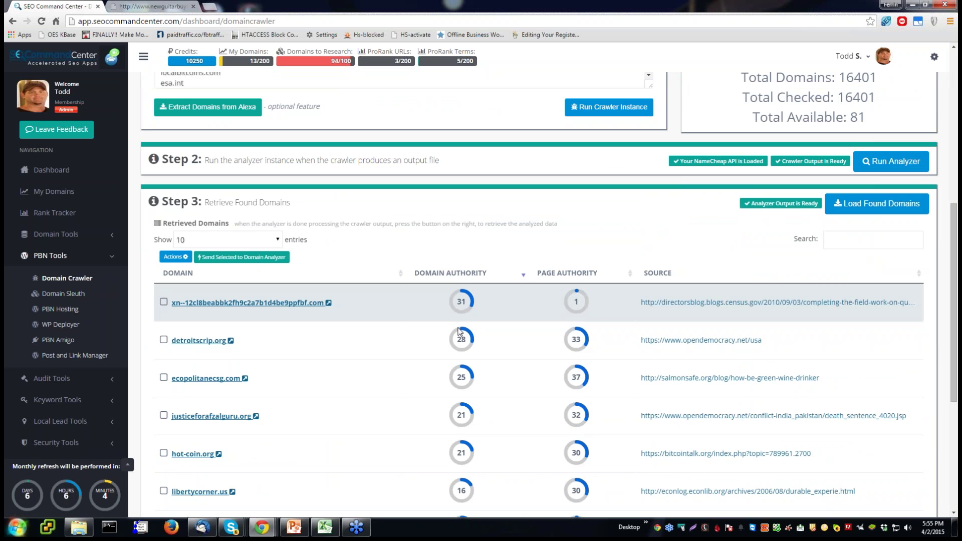
pyautogui.click(562, 273)
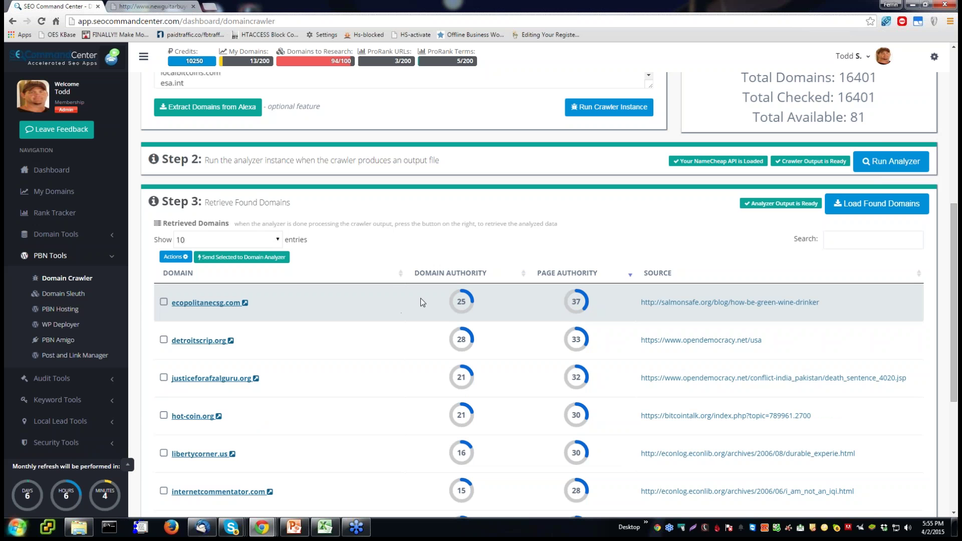
# Select ecopolitanecsg.com, detroitscrip.org and justiceforafzalguru.org in the retrieved domains list.
pyautogui.click(163, 302)
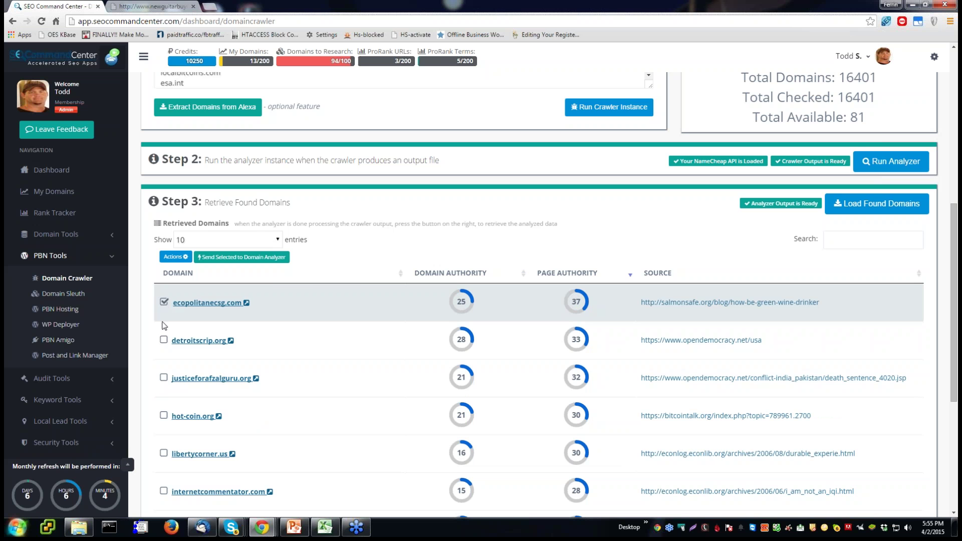
pyautogui.click(163, 340)
pyautogui.click(164, 378)
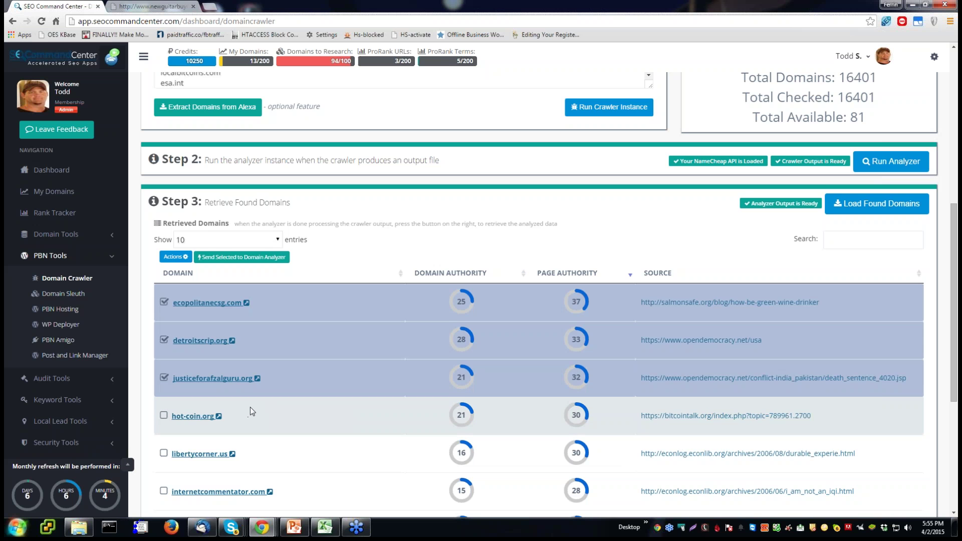
# Set the retrieved domains list to show 100 entries per page.
pyautogui.scroll(-5, 250, 407)
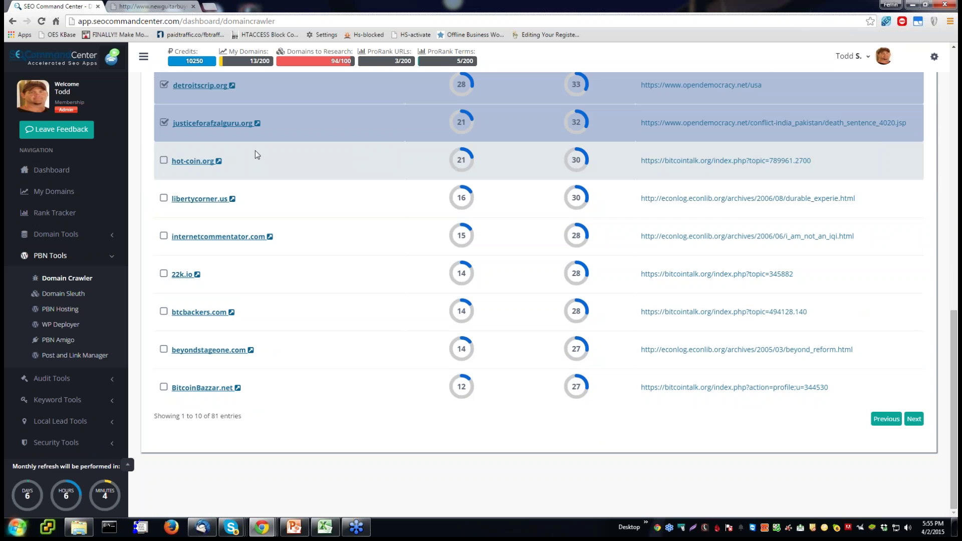
pyautogui.scroll(3, 253, 153)
pyautogui.click(222, 134)
pyautogui.click(241, 178)
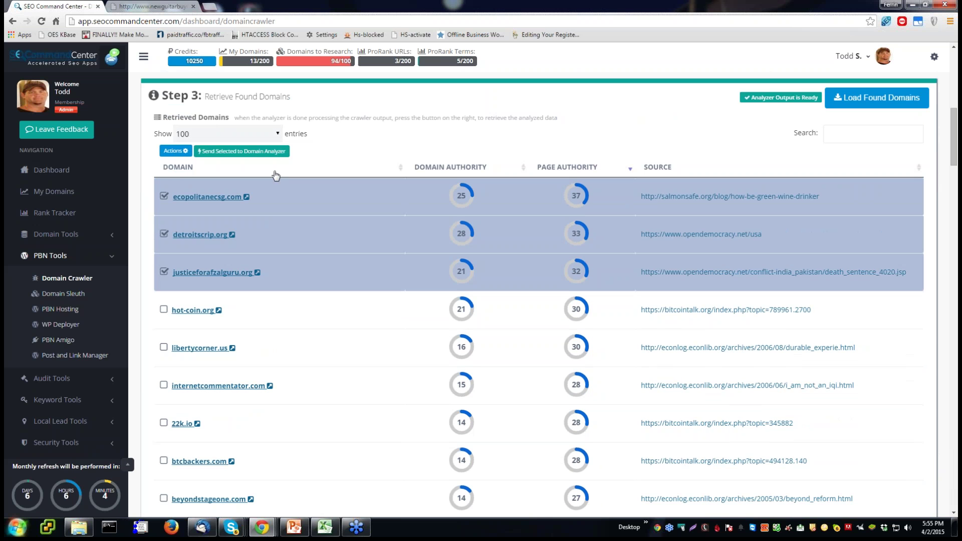
# Look through the full list of retrieved domains, examining their domain authority, page authority and sources.
pyautogui.scroll(-1, 294, 173)
pyautogui.scroll(-20, 295, 127)
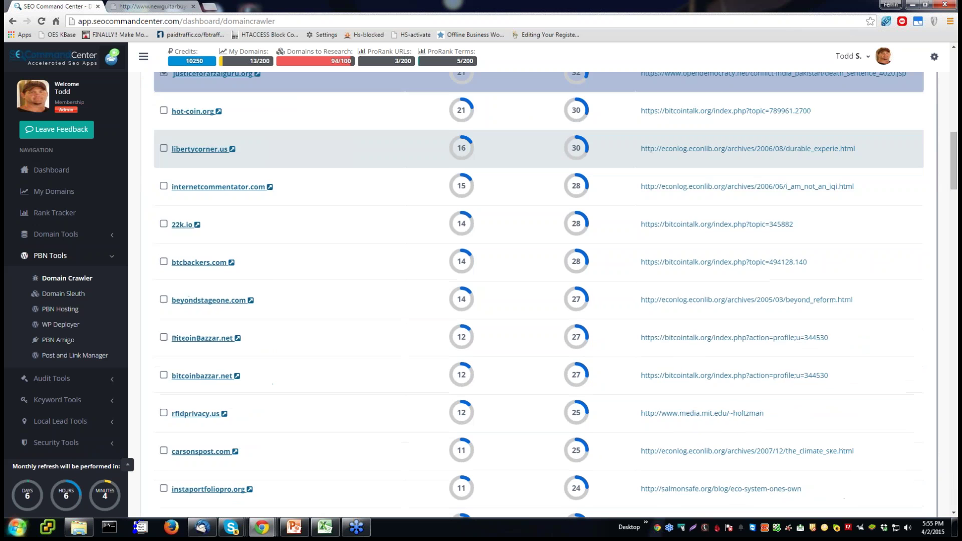
pyautogui.scroll(-20, 462, 301)
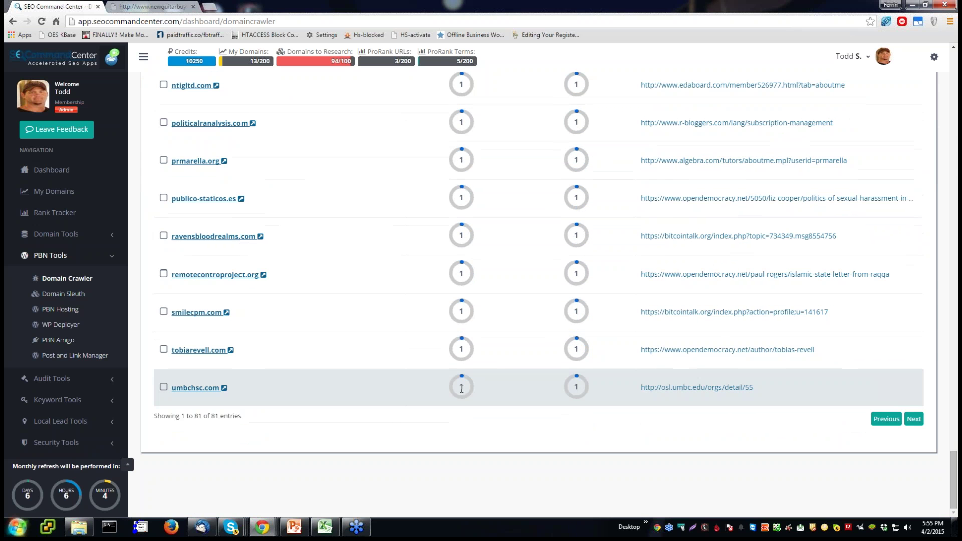
pyautogui.scroll(10, 461, 389)
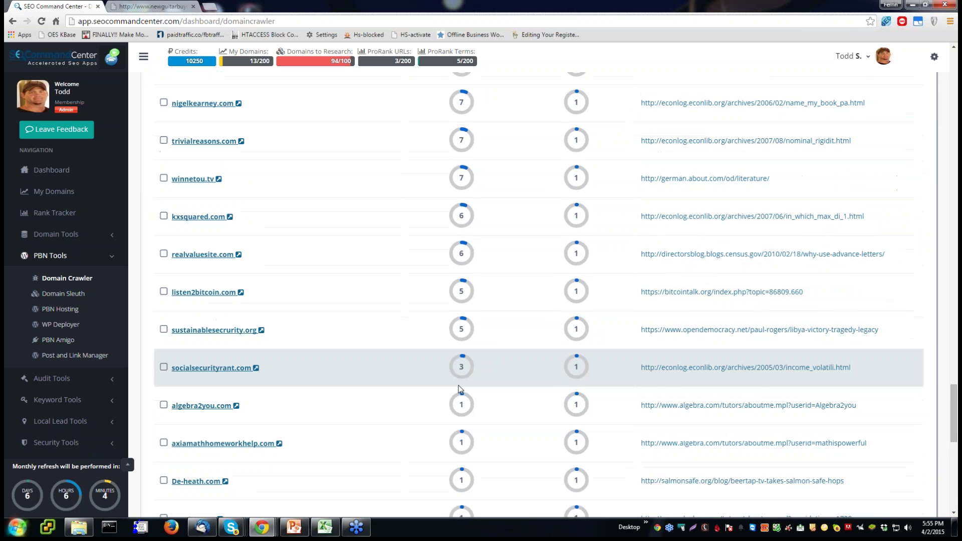
pyautogui.scroll(15, 459, 389)
pyautogui.scroll(15, 508, 380)
pyautogui.scroll(-4, 509, 375)
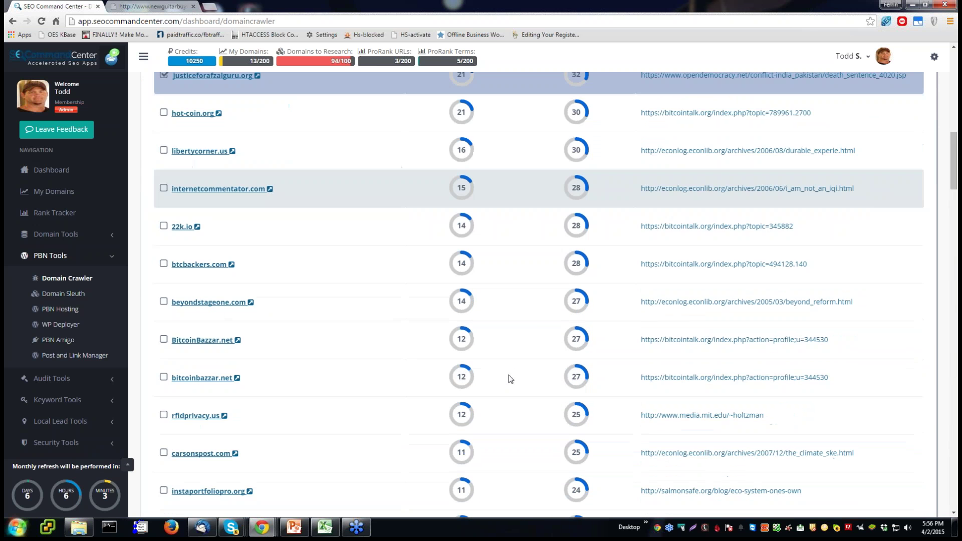
pyautogui.scroll(-10, 510, 379)
pyautogui.scroll(-2, 508, 375)
pyautogui.scroll(-1, 508, 377)
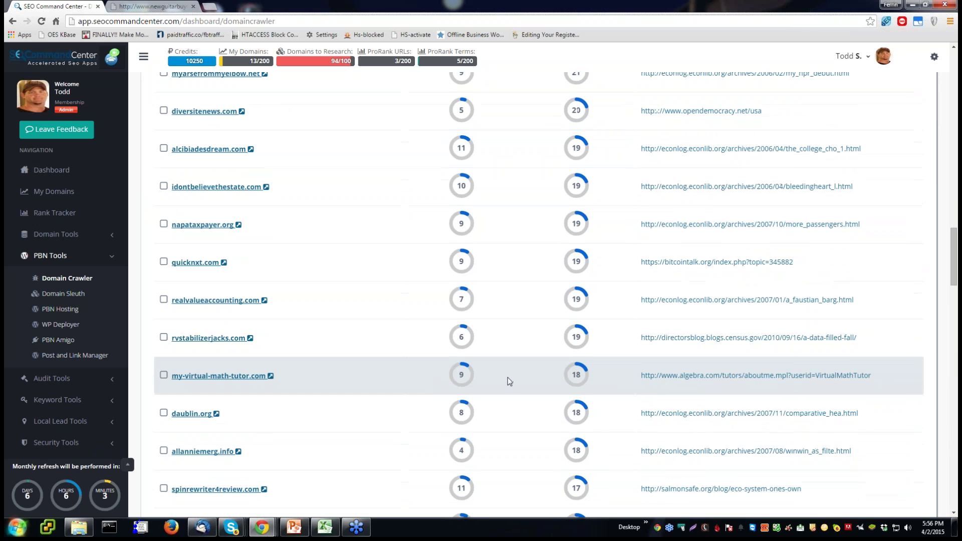
pyautogui.scroll(15, 507, 377)
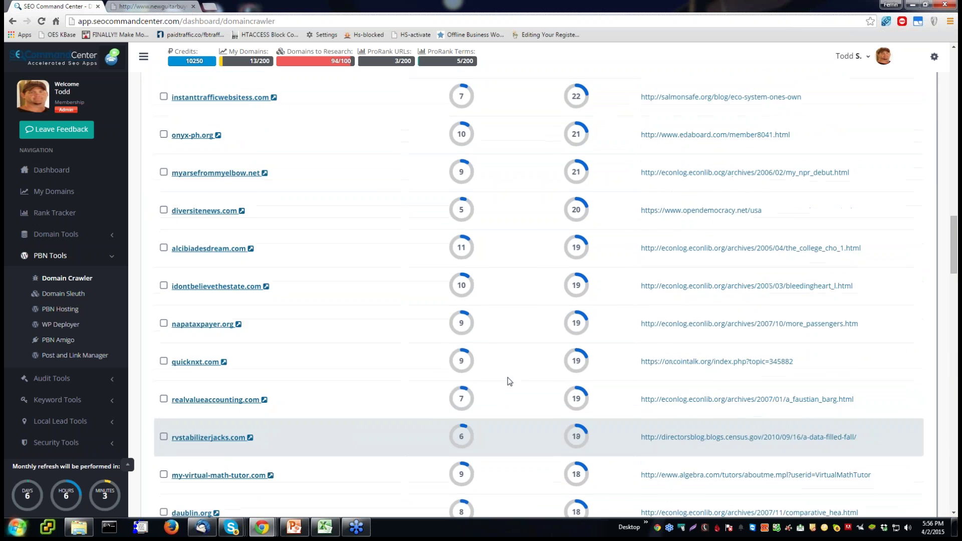
pyautogui.scroll(7, 505, 372)
# Add hot-coin.org, libertycorner.us and internetcommentator.com to the selected domains.
pyautogui.scroll(-4, 495, 368)
pyautogui.click(163, 250)
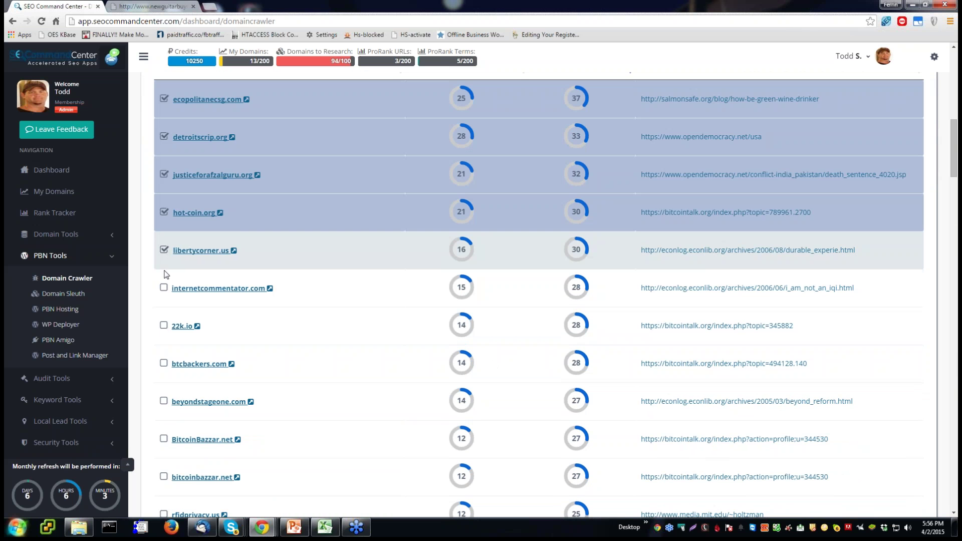
pyautogui.click(163, 288)
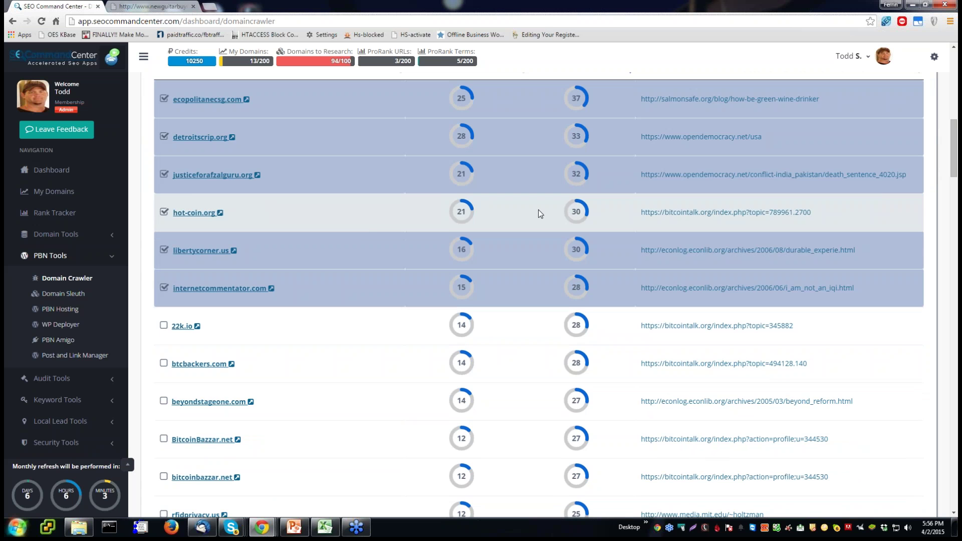
pyautogui.scroll(3, 538, 210)
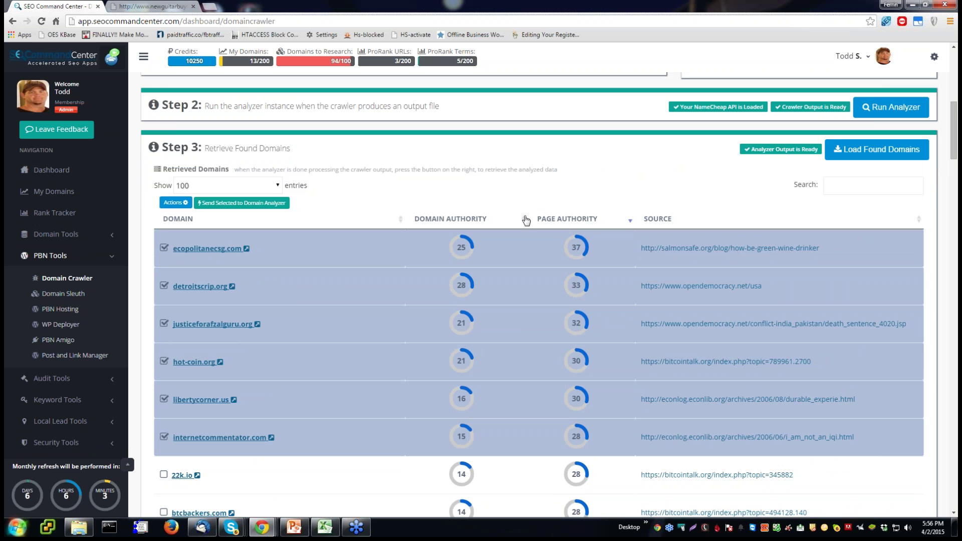
pyautogui.click(274, 203)
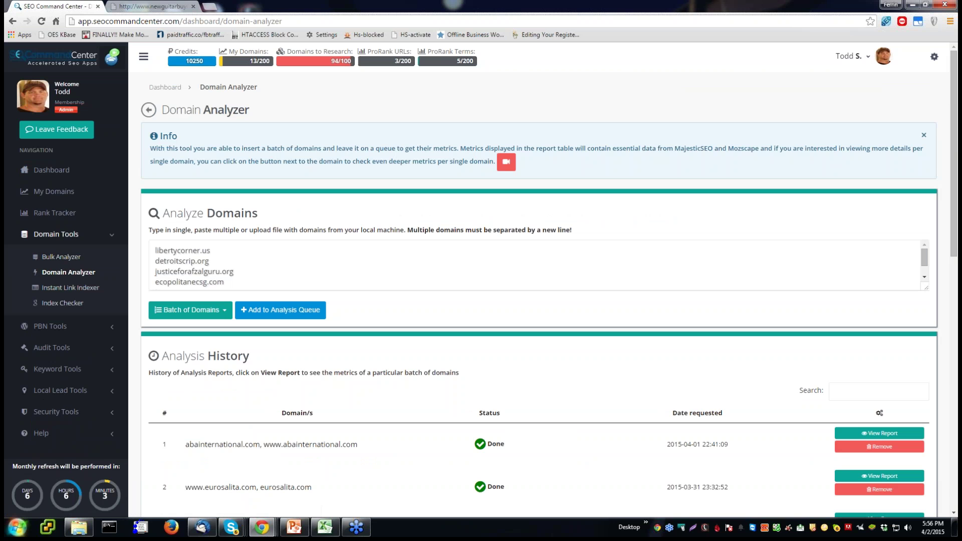
pyautogui.click(293, 314)
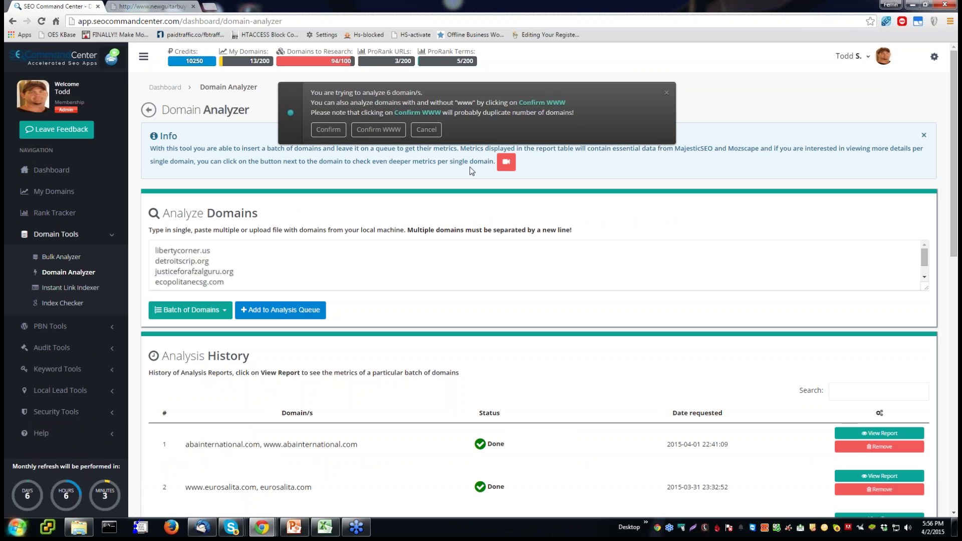
pyautogui.click(387, 132)
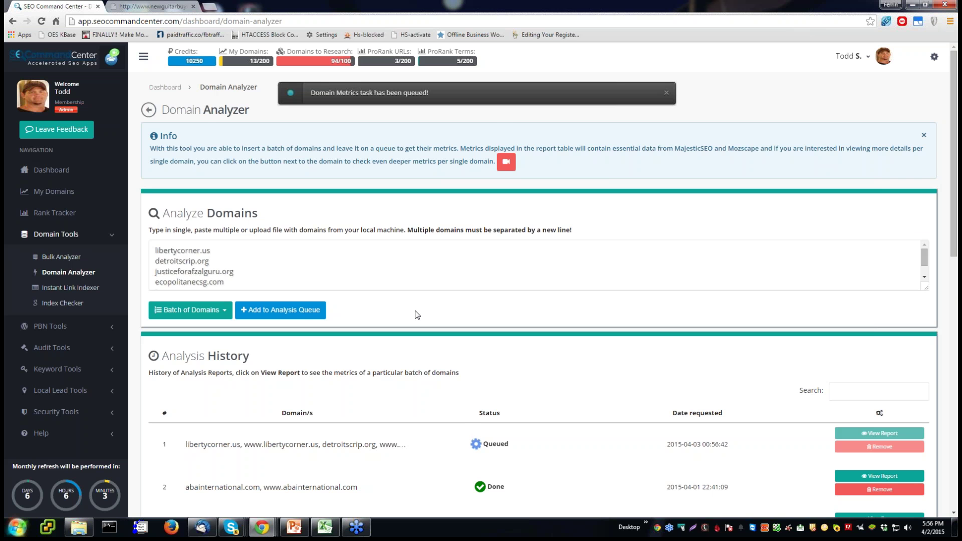
pyautogui.scroll(-2, 417, 314)
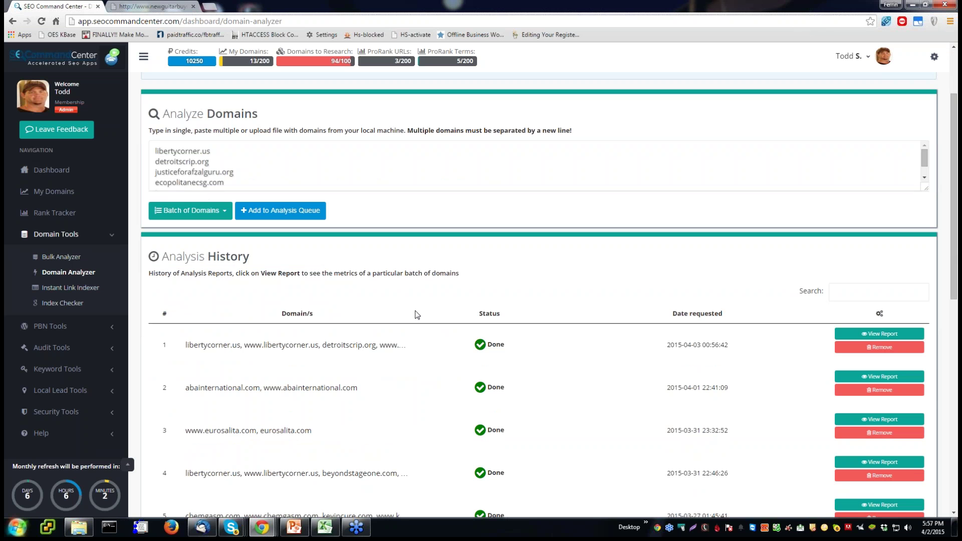
# Switch to Free Domains.xlsx in Excel, select the domain URLs in A52:A58, and return to Domain Analyzer in the browser.
pyautogui.click(327, 529)
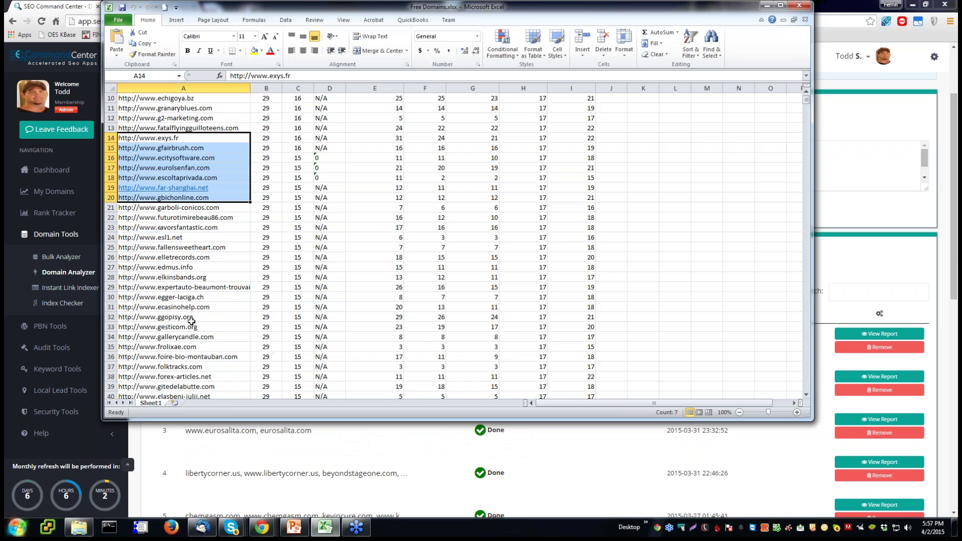
pyautogui.scroll(-10, 188, 301)
pyautogui.click(165, 307)
pyautogui.keyDown('shift'); pyautogui.click(188, 369); pyautogui.keyUp('shift')
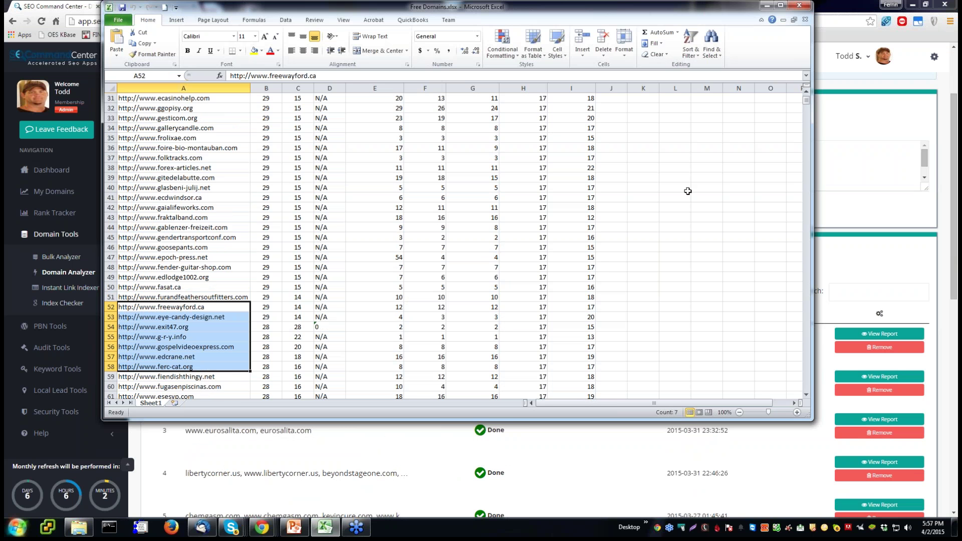
pyautogui.click(767, 7)
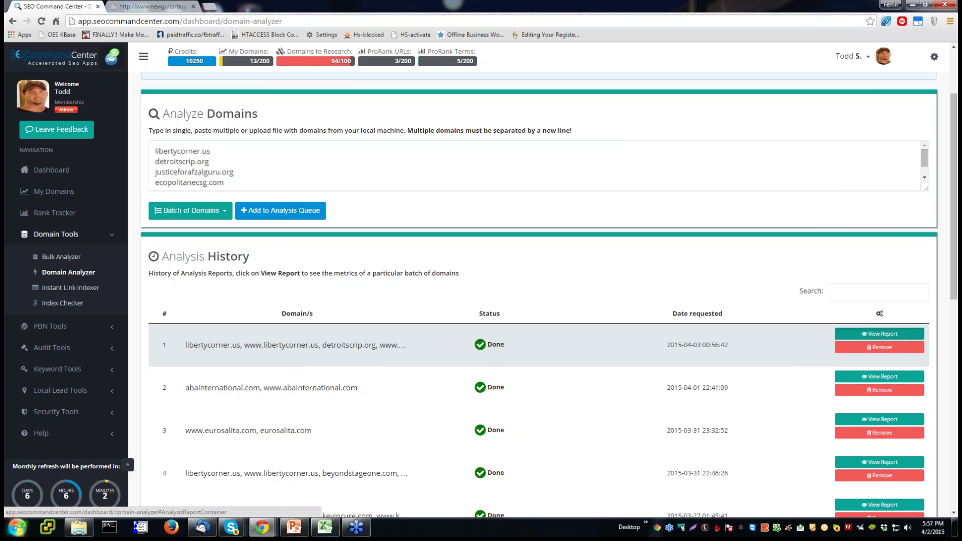
# Open the analysis report for the newest batch, starting with libertycorner.us, and sort its domains by Trust Flow from highest to lowest.
pyautogui.click(872, 334)
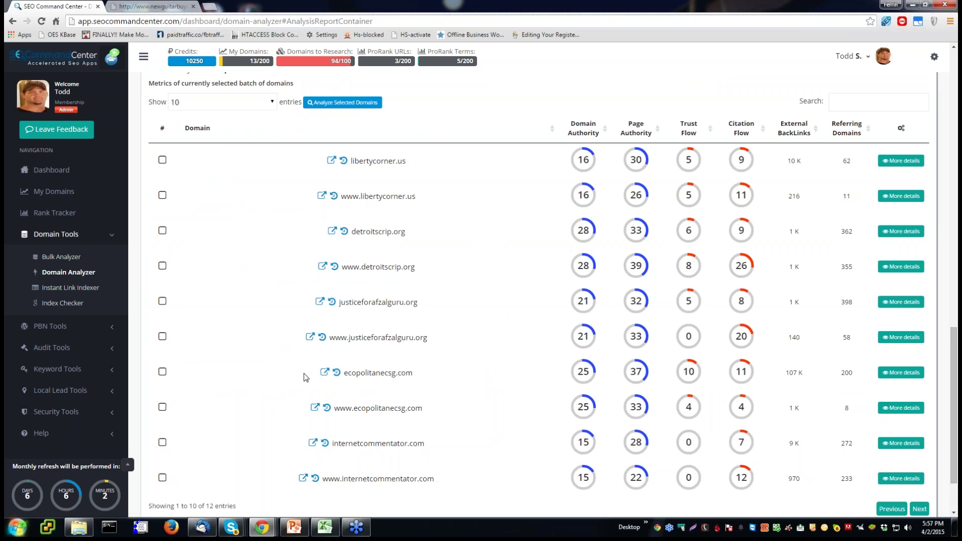
pyautogui.scroll(-2, 306, 377)
pyautogui.scroll(2, 301, 381)
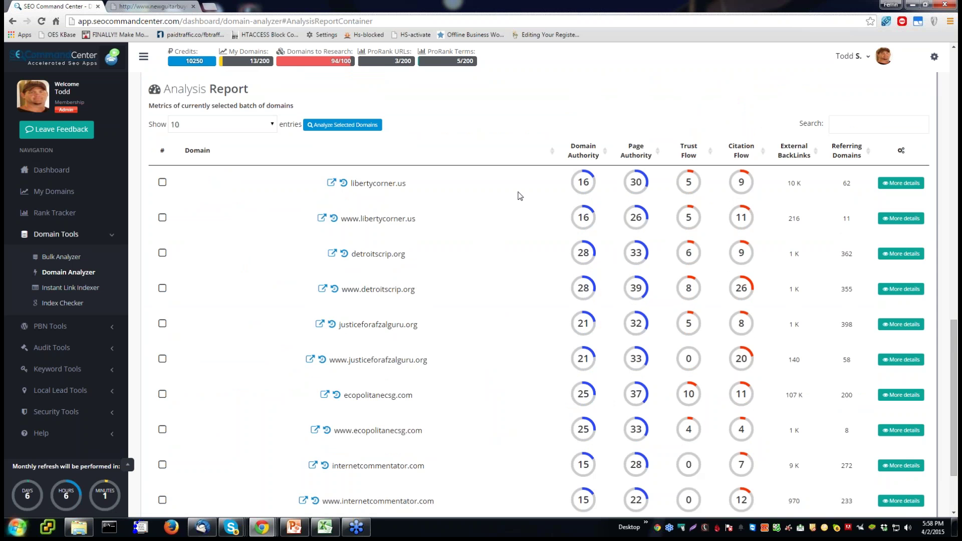
pyautogui.click(691, 156)
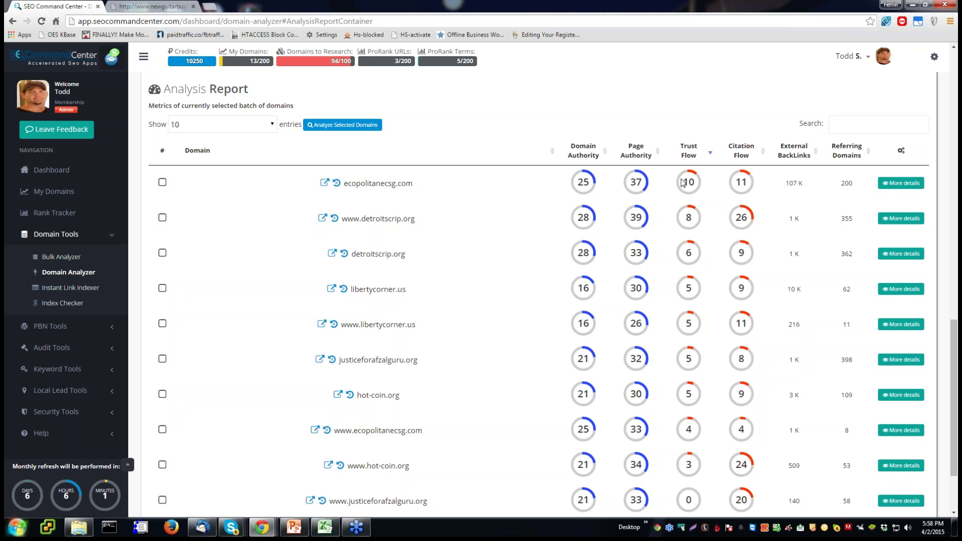
# Request detailed metrics for ecopolitanecsg.com with low backlink and anchor text amounts priced at 50 credits, and mark all notifications as seen.
pyautogui.click(898, 188)
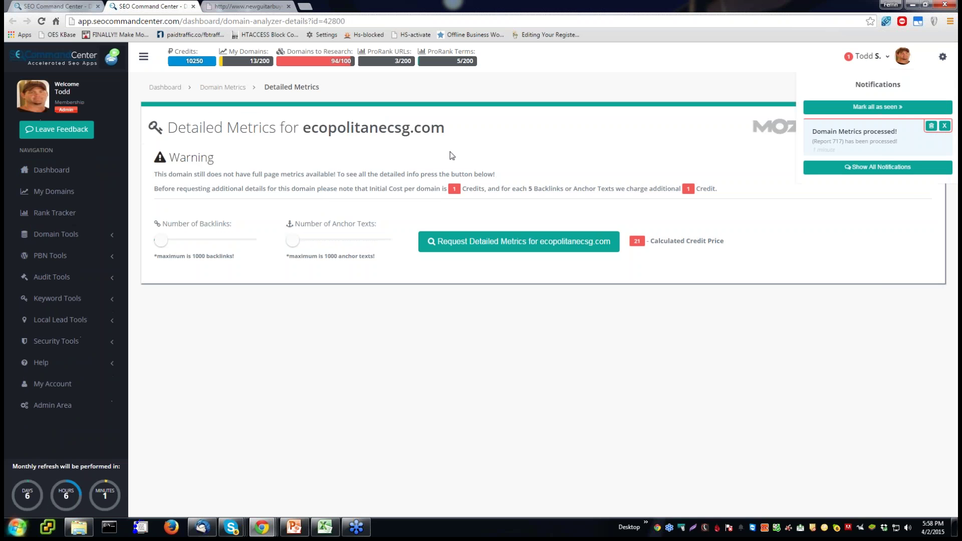
pyautogui.moveTo(160, 240); pyautogui.dragTo(296, 253)
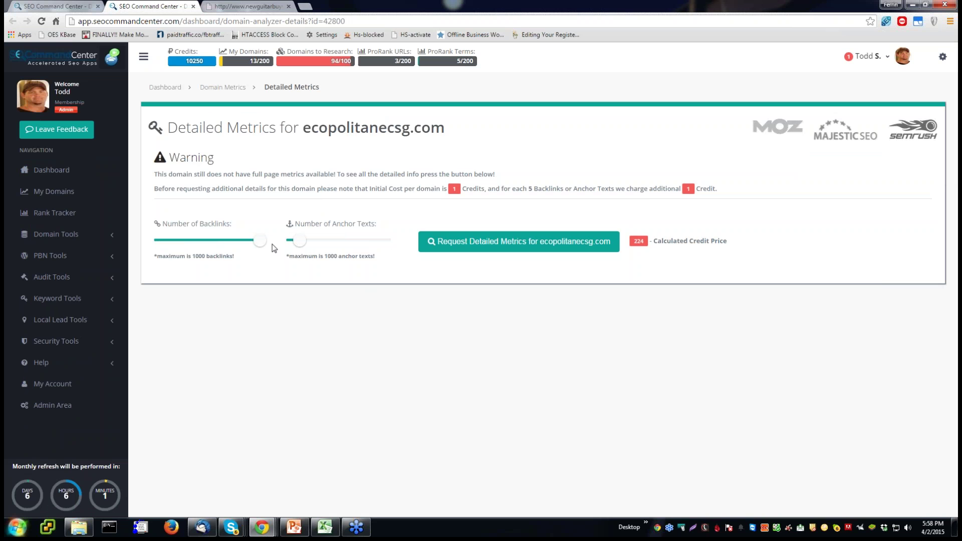
pyautogui.moveTo(235, 243); pyautogui.dragTo(170, 241)
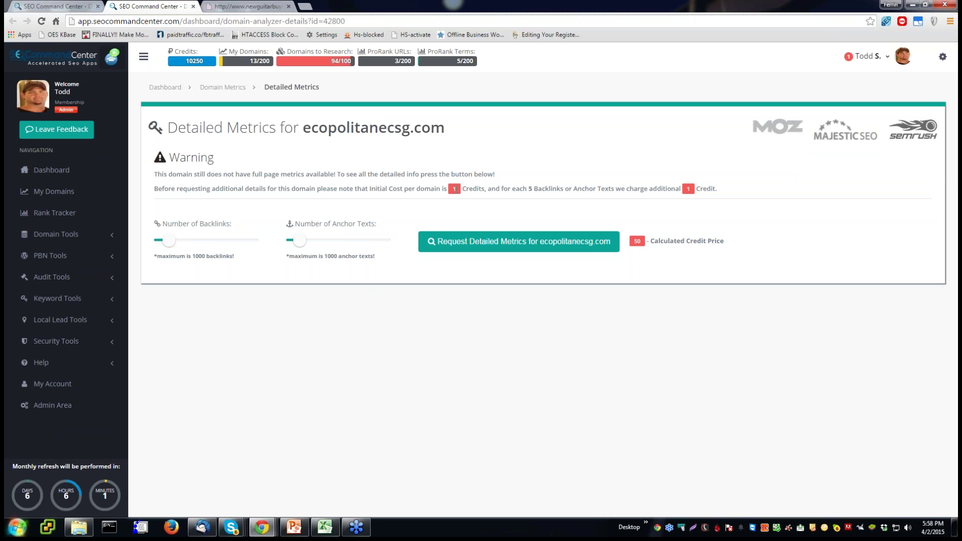
pyautogui.moveTo(460, 189); pyautogui.dragTo(541, 203)
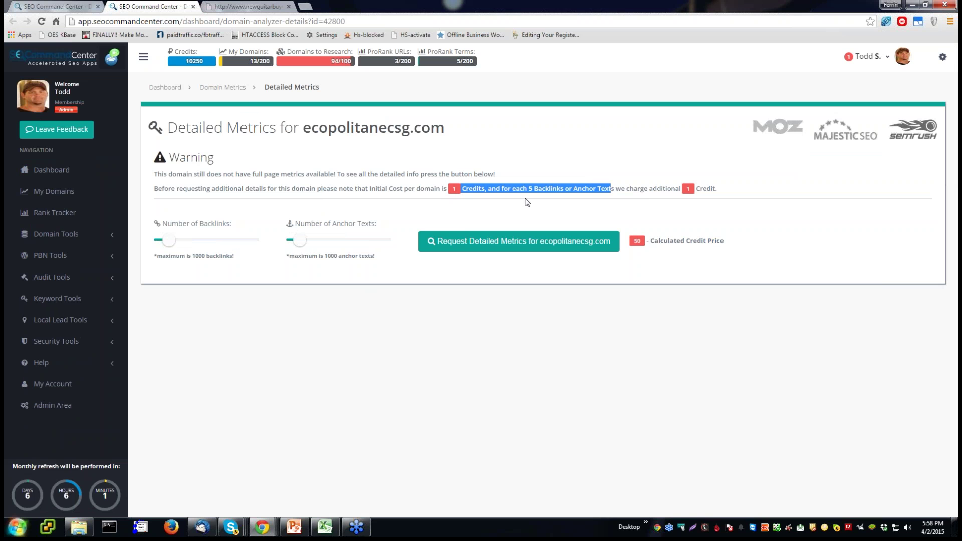
pyautogui.click(526, 199)
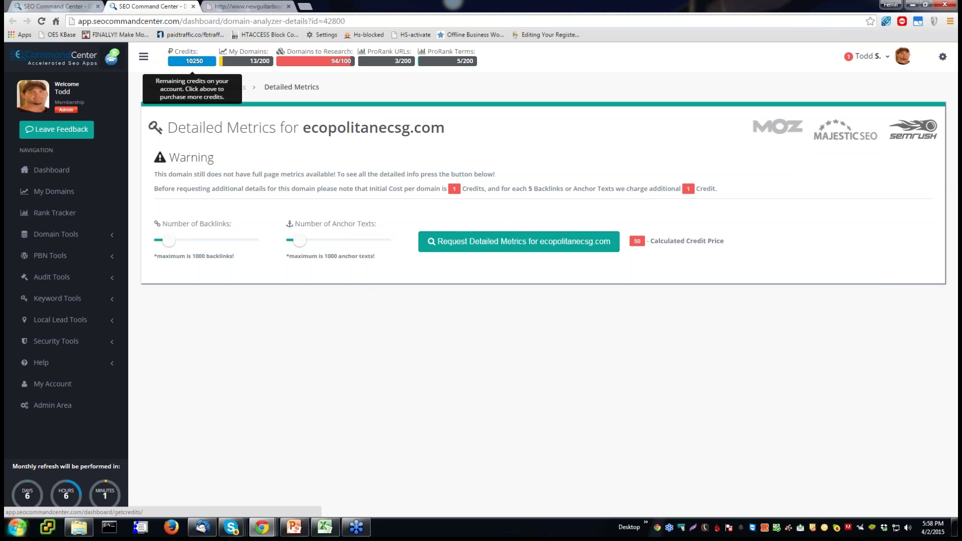
pyautogui.click(515, 248)
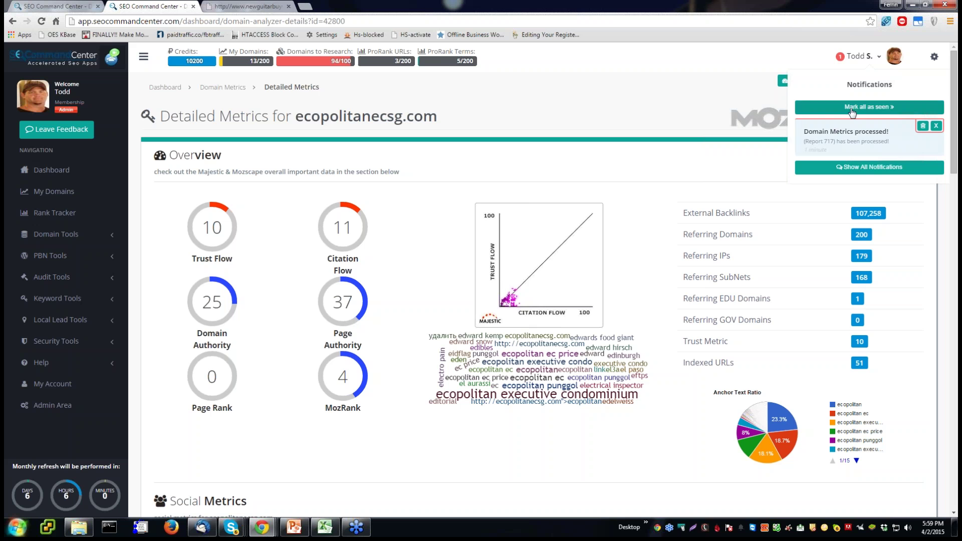
pyautogui.click(857, 108)
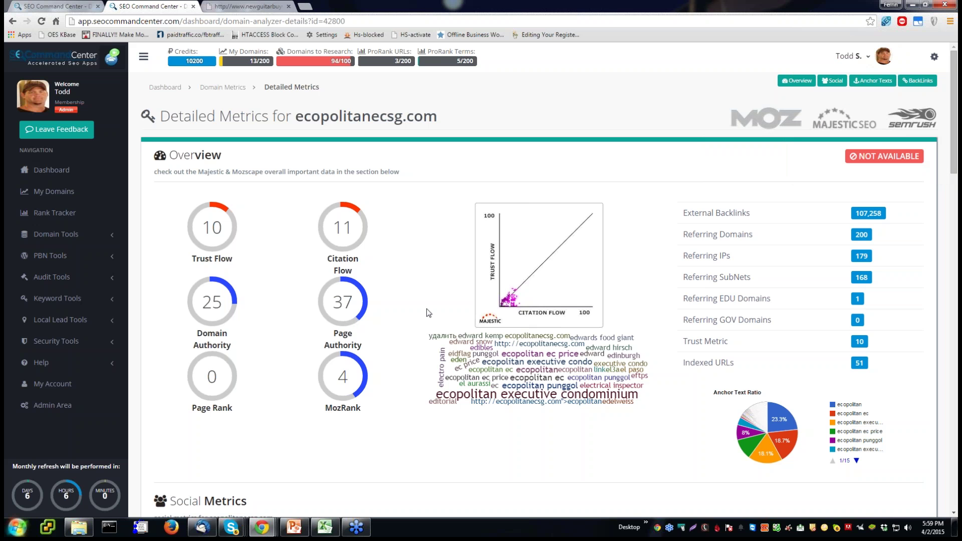
# Examine the domain's overview metrics, including external backlinks, referring IPs and referring subnets.
pyautogui.scroll(-1, 428, 313)
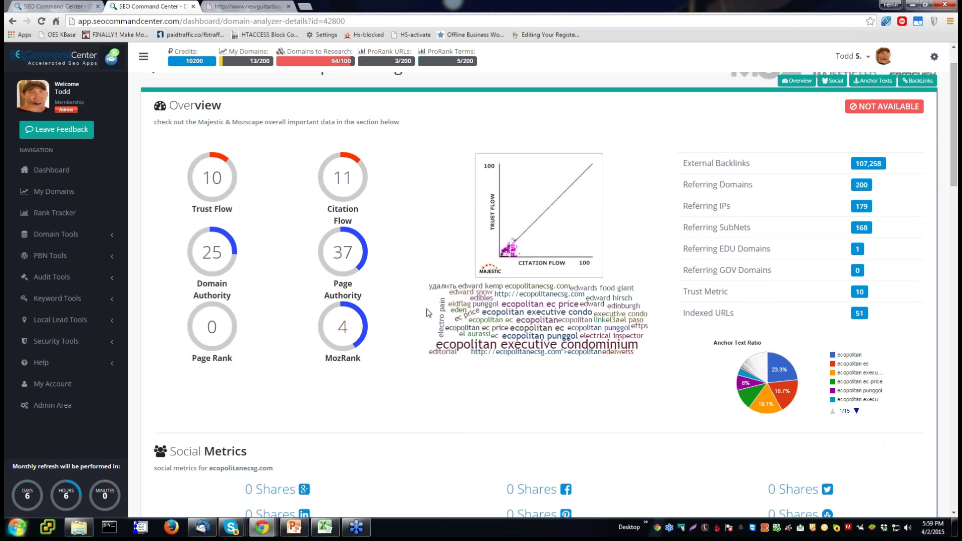
pyautogui.scroll(-2, 429, 313)
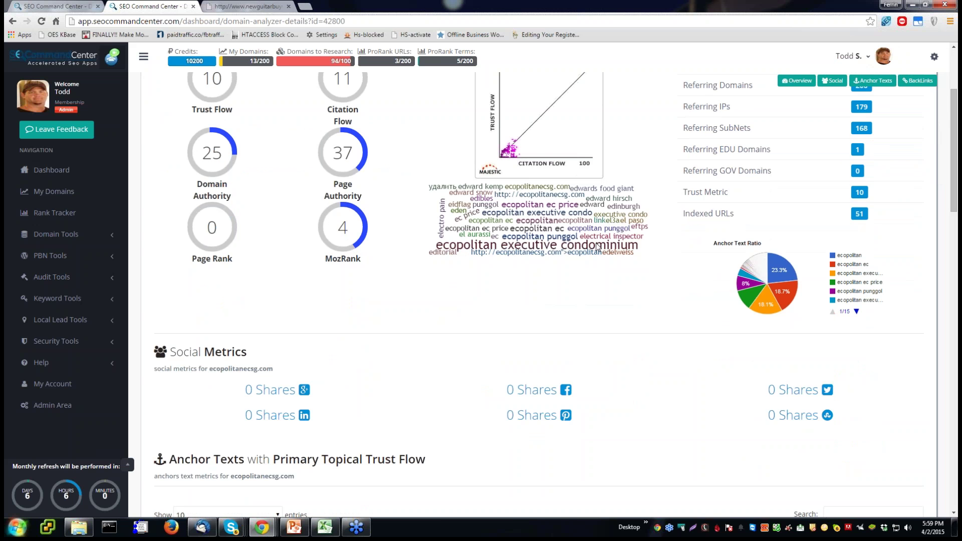
pyautogui.scroll(2, 518, 281)
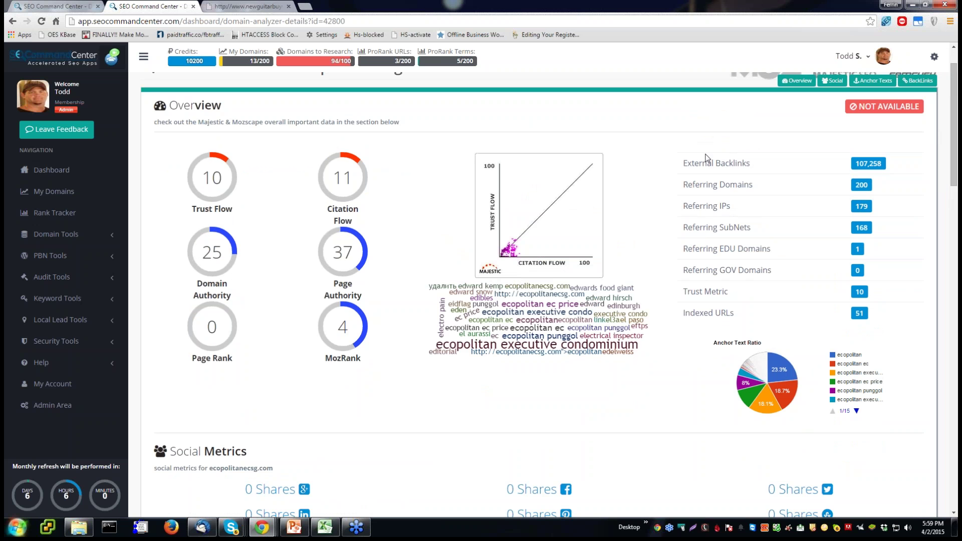
pyautogui.moveTo(681, 169); pyautogui.dragTo(778, 166)
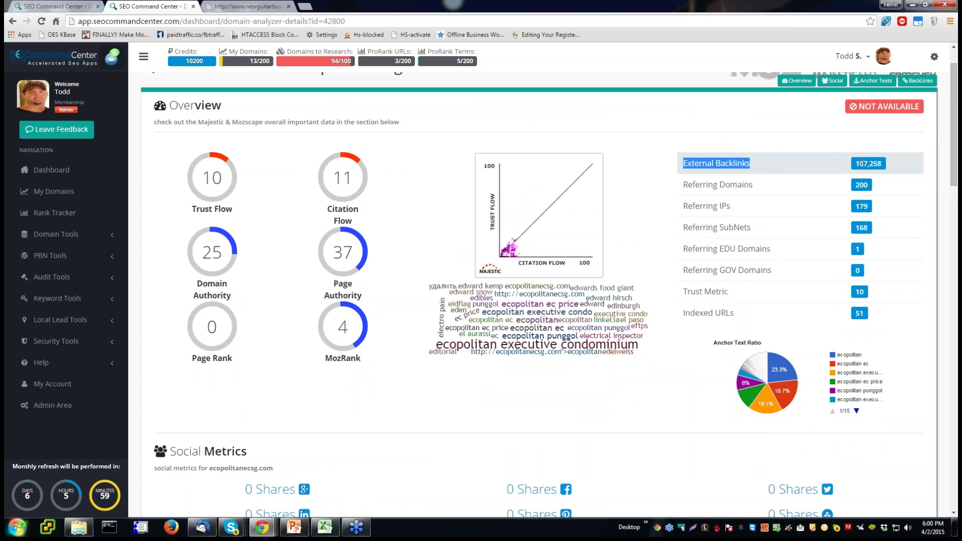
pyautogui.moveTo(852, 212); pyautogui.dragTo(878, 208)
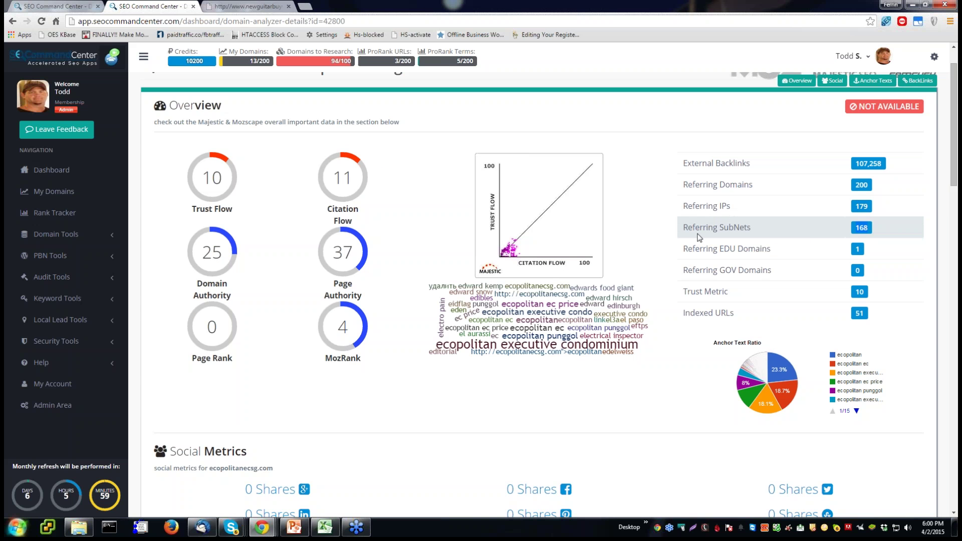
pyautogui.doubleClick(734, 228)
pyautogui.click(752, 231)
pyautogui.scroll(-3, 639, 288)
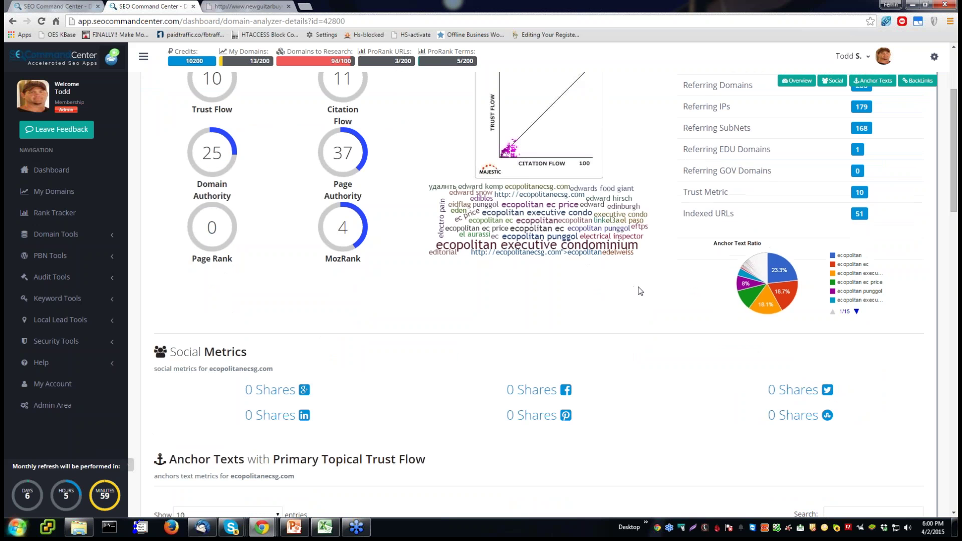
# Examine the anchor text and backlink tables for ecopolitanecsg.com, comparing the trust flow and citation flow of the linking pages.
pyautogui.scroll(-7, 640, 291)
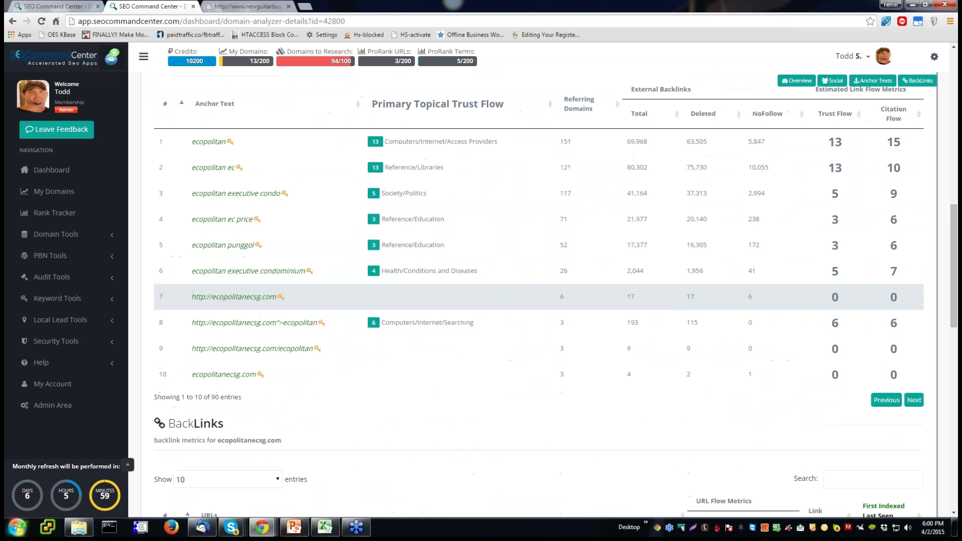
pyautogui.scroll(-1, 640, 291)
pyautogui.scroll(-6, 639, 291)
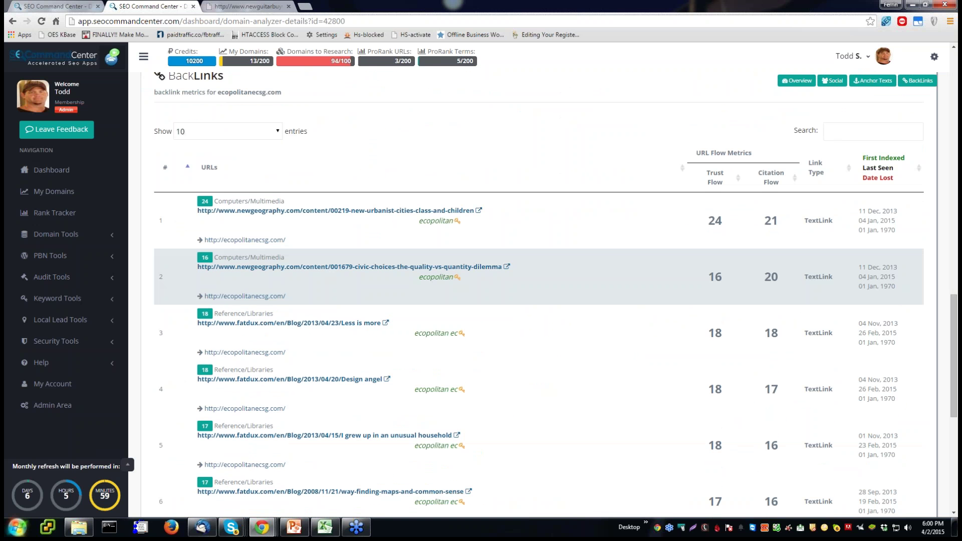
pyautogui.scroll(-2, 639, 291)
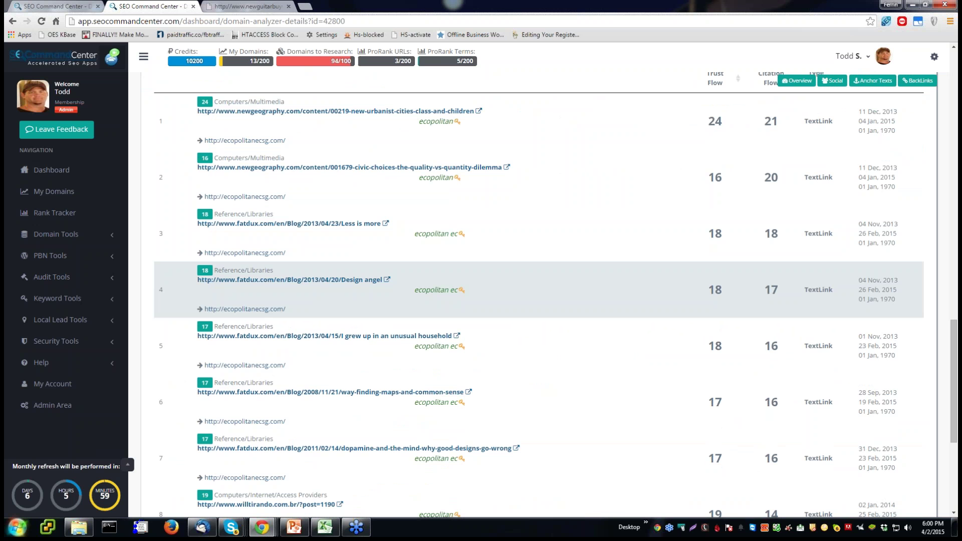
pyautogui.scroll(-3, 226, 286)
pyautogui.scroll(-2, 225, 287)
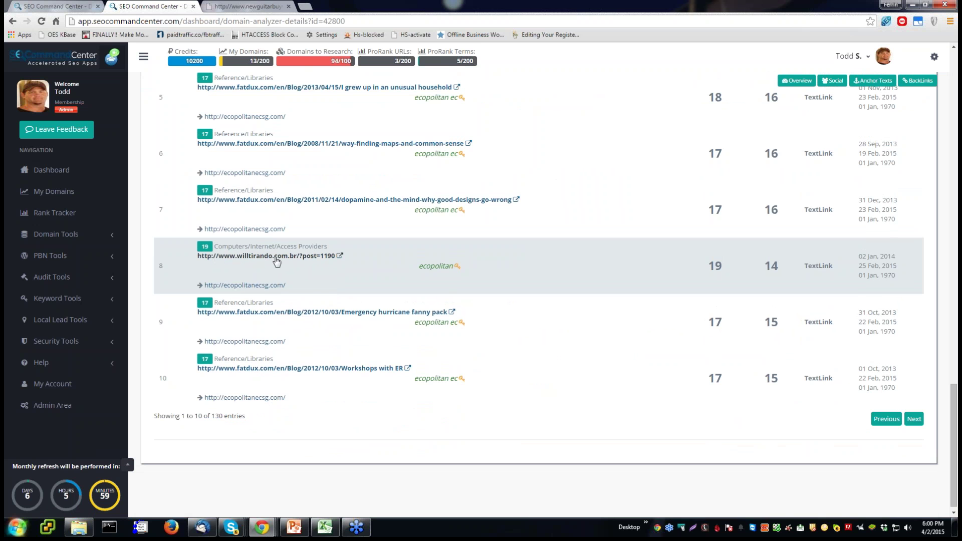
pyautogui.moveTo(689, 263); pyautogui.dragTo(786, 271)
pyautogui.click(706, 295)
pyautogui.scroll(4, 707, 296)
pyautogui.scroll(3, 706, 296)
pyautogui.scroll(-3, 708, 256)
pyautogui.scroll(-4, 710, 257)
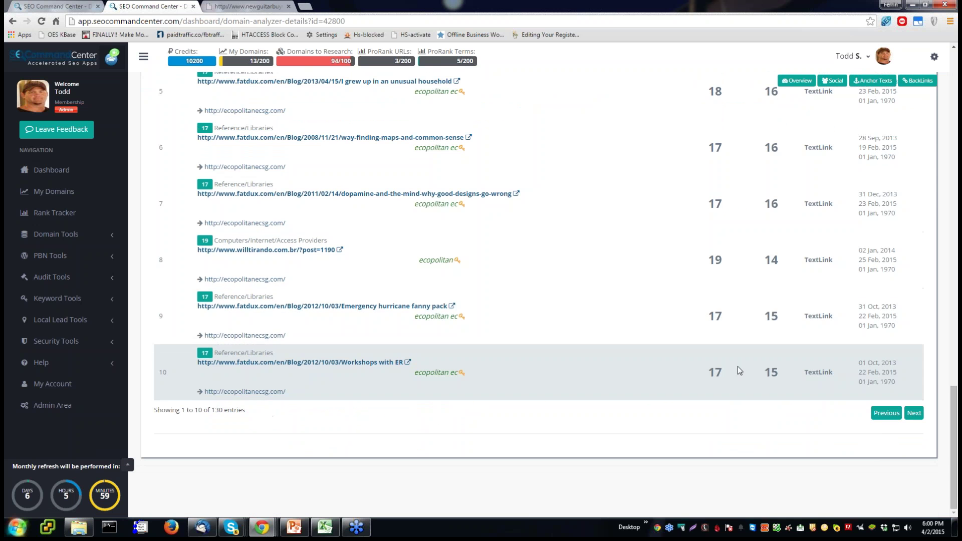
pyautogui.scroll(15, 729, 355)
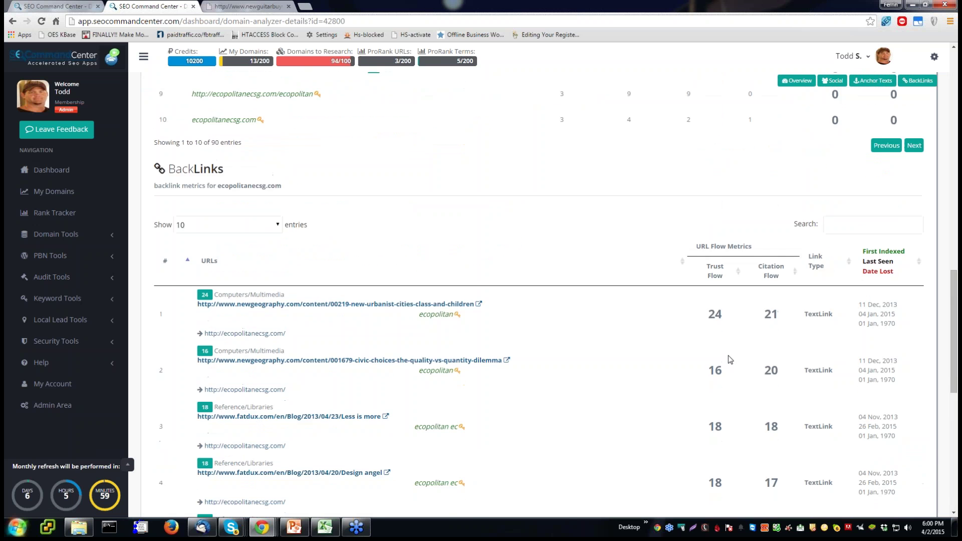
pyautogui.scroll(7, 729, 354)
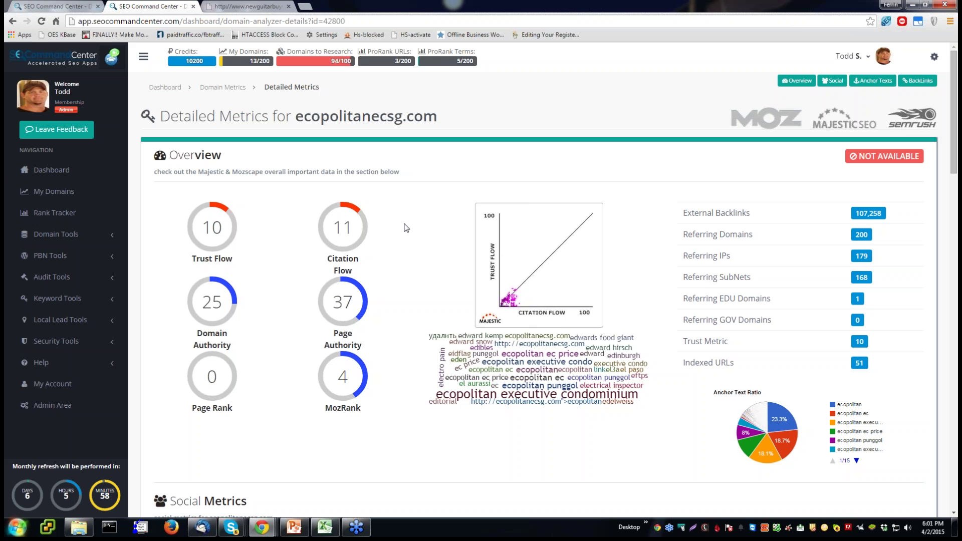
# Review the overview's trust and citation flow chart, anchor text cloud and anchor text ratio against the backlinks list.
pyautogui.moveTo(474, 202); pyautogui.dragTo(623, 410)
pyautogui.moveTo(451, 222); pyautogui.dragTo(710, 395)
pyautogui.tripleClick(710, 394)
pyautogui.scroll(-20, 515, 432)
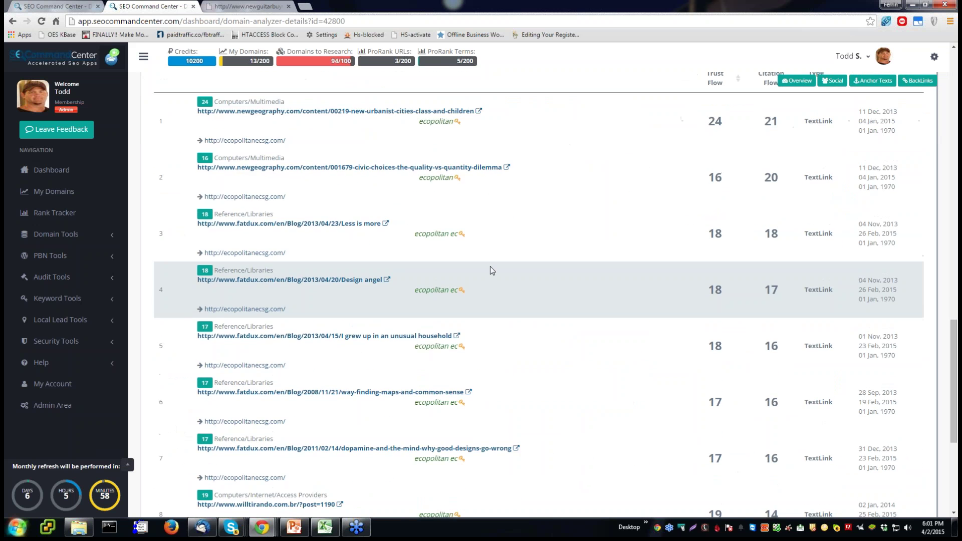
pyautogui.scroll(15, 491, 270)
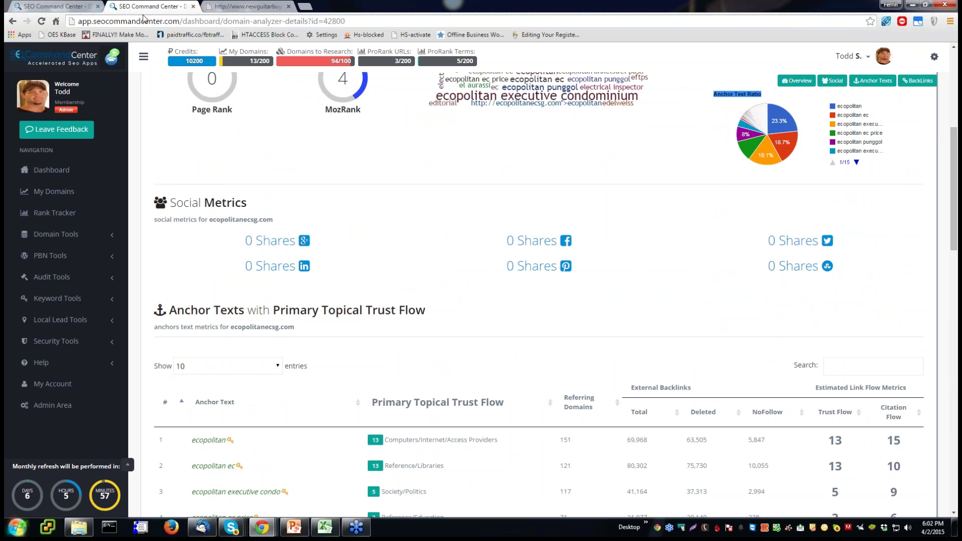
# Look at the Instant Link Indexer's page submission form and return to the Domain Analyzer.
pyautogui.click(42, 9)
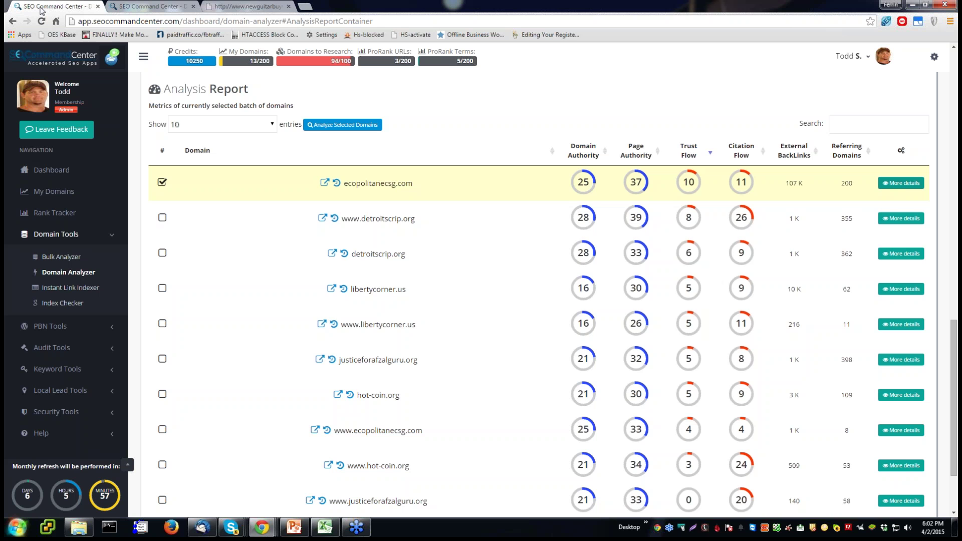
pyautogui.click(93, 289)
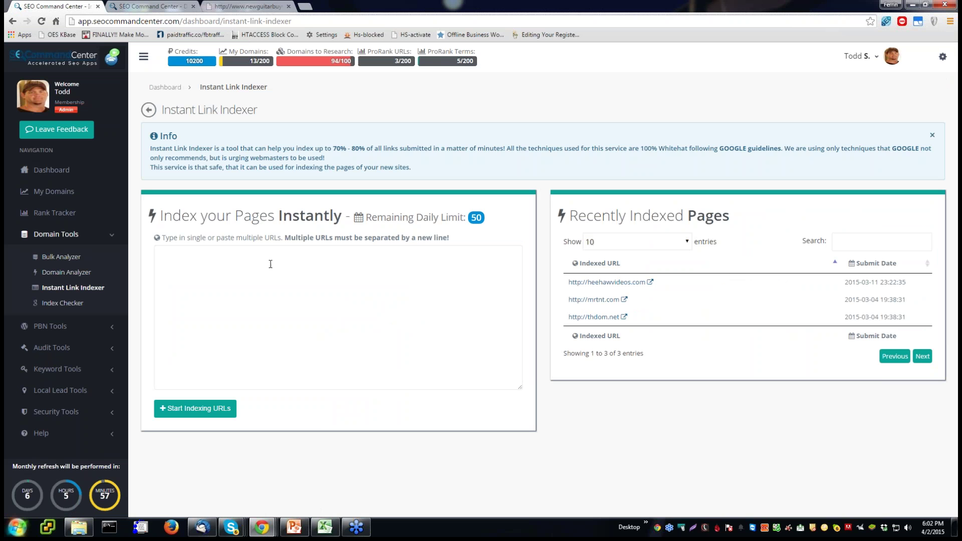
pyautogui.moveTo(181, 215); pyautogui.dragTo(349, 221)
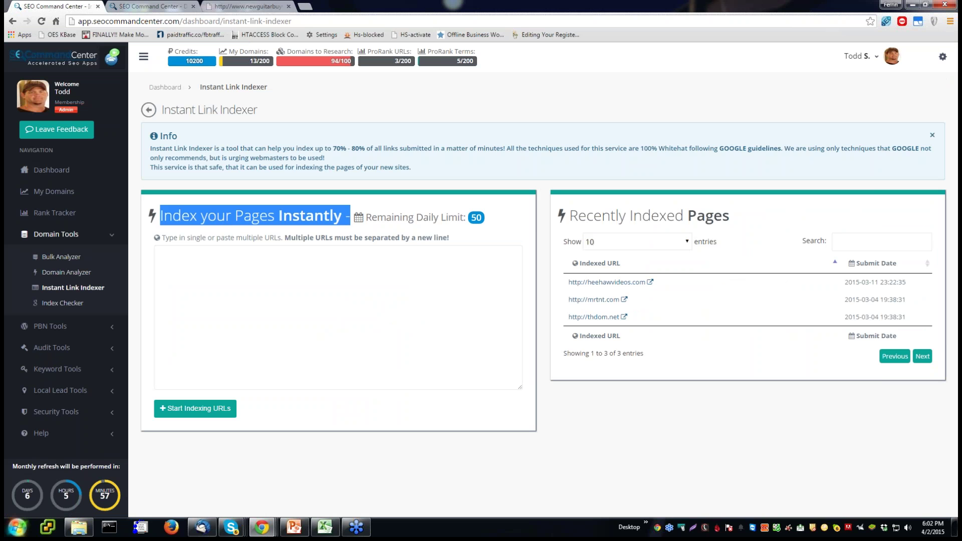
pyautogui.click(270, 217)
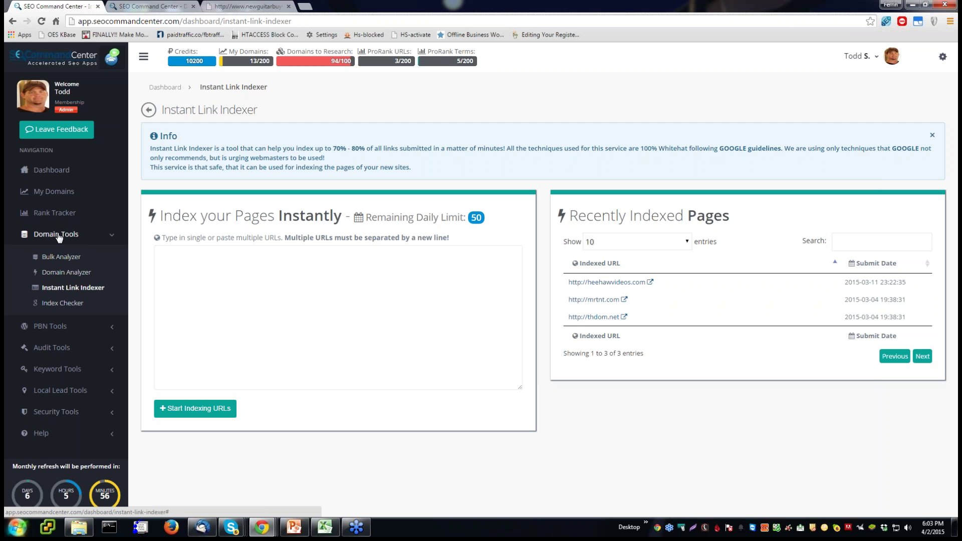
pyautogui.click(63, 272)
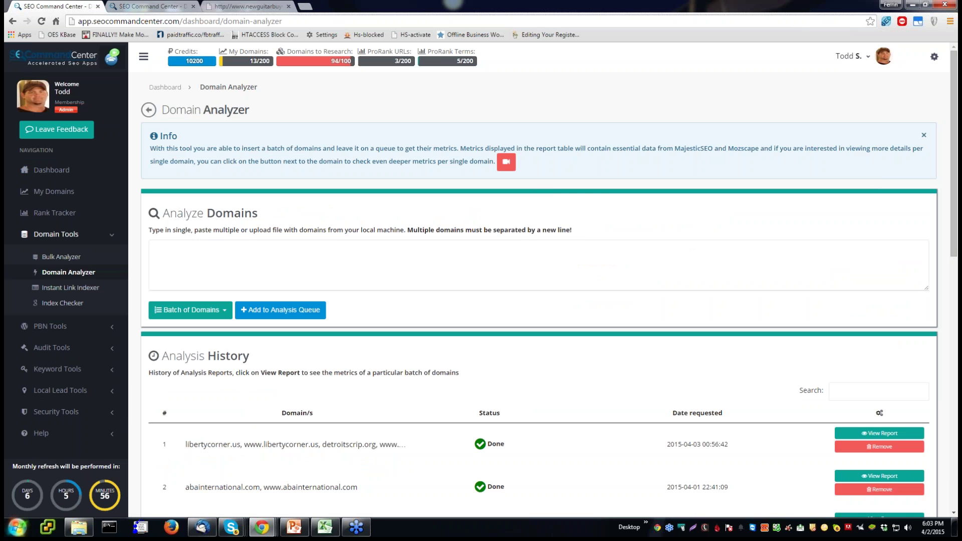
pyautogui.click(56, 235)
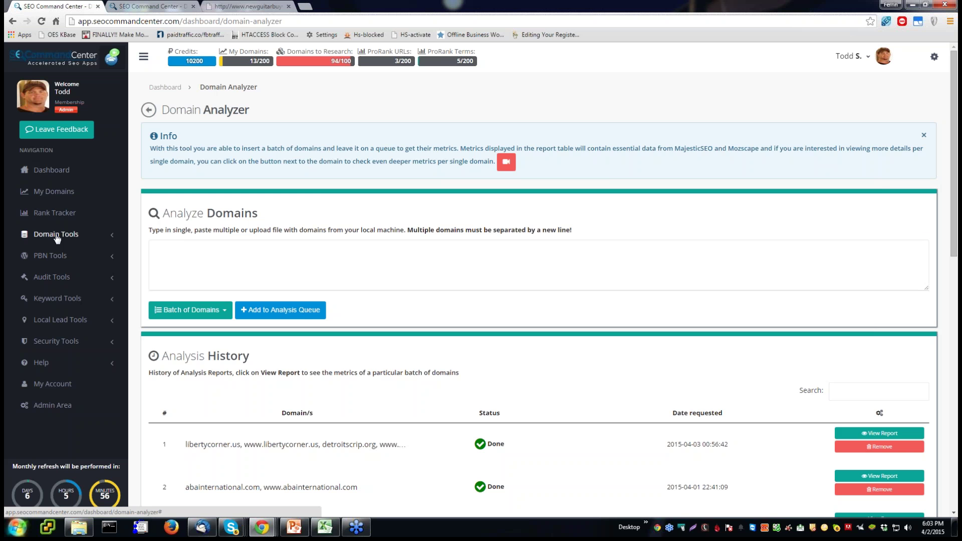
# Start a new URL entry in the Rank Tracker and choose Google.com as its search engine.
pyautogui.click(54, 214)
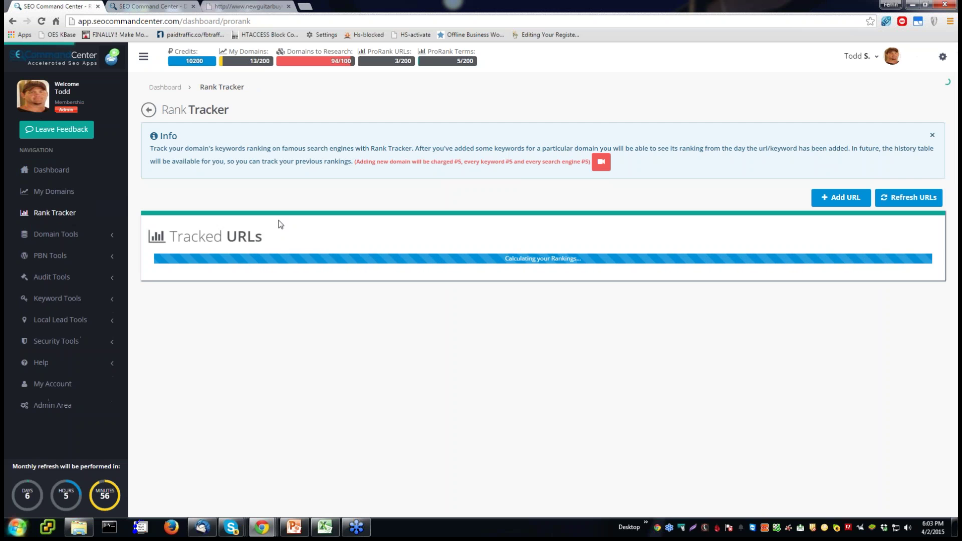
pyautogui.click(836, 198)
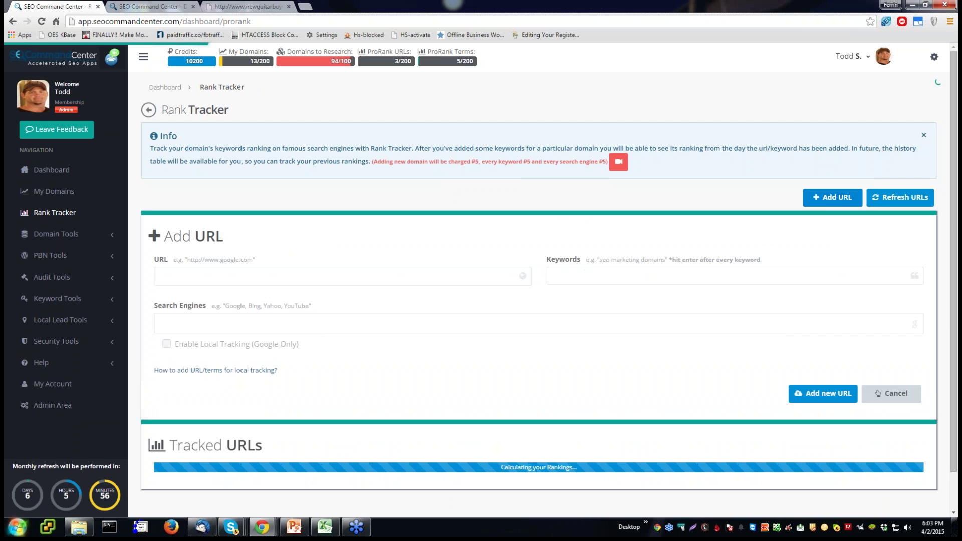
pyautogui.click(300, 323)
pyautogui.write('gogole')
pyautogui.press('BackSpace')
pyautogui.press('BackSpace')
pyautogui.press('BackSpace')
pyautogui.press('BackSpace')
pyautogui.write('gol')
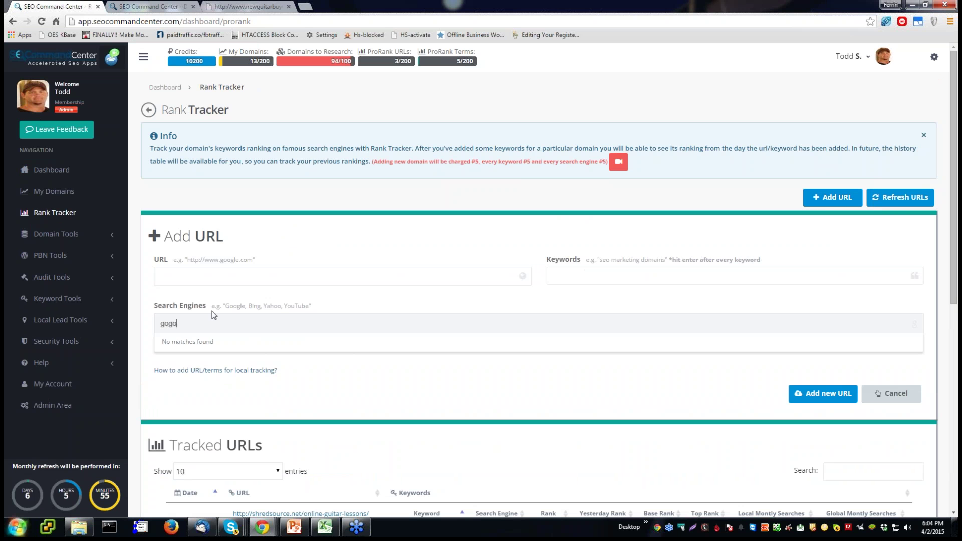
pyautogui.press('BackSpace')
pyautogui.press('BackSpace')
pyautogui.press('BackSpace')
pyautogui.write('ogle.com')
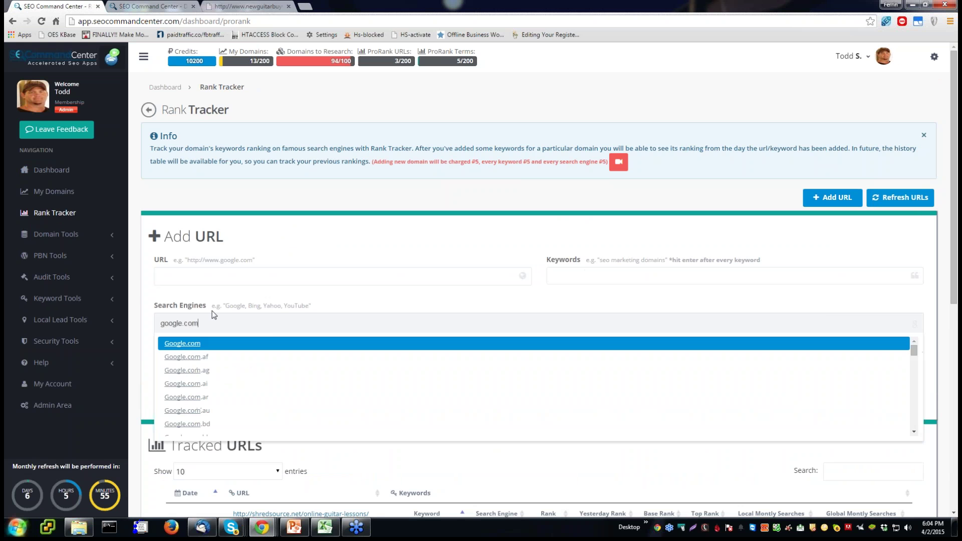
pyautogui.click(183, 344)
# Enable local tracking for the new URL entry and set its city to dallas.
pyautogui.click(167, 343)
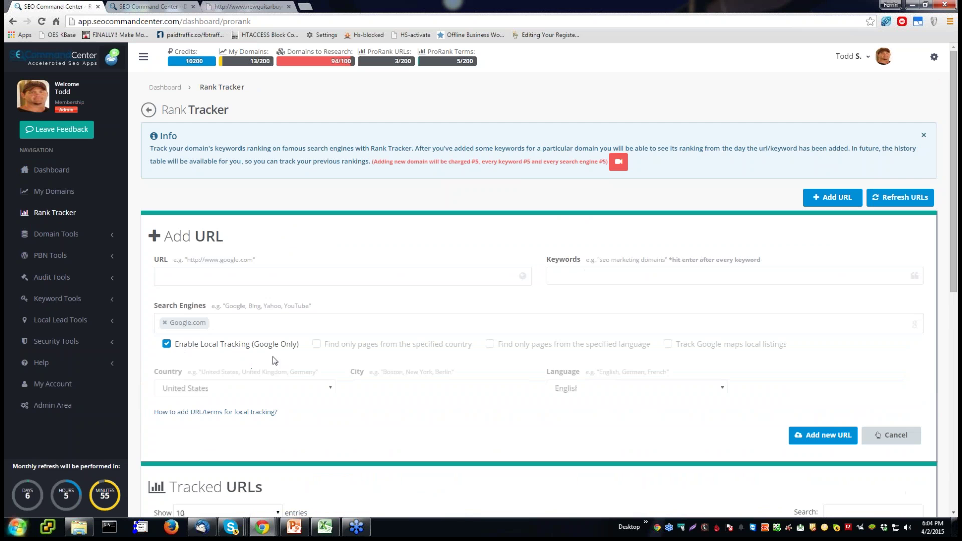
pyautogui.click(400, 390)
pyautogui.write('dalals')
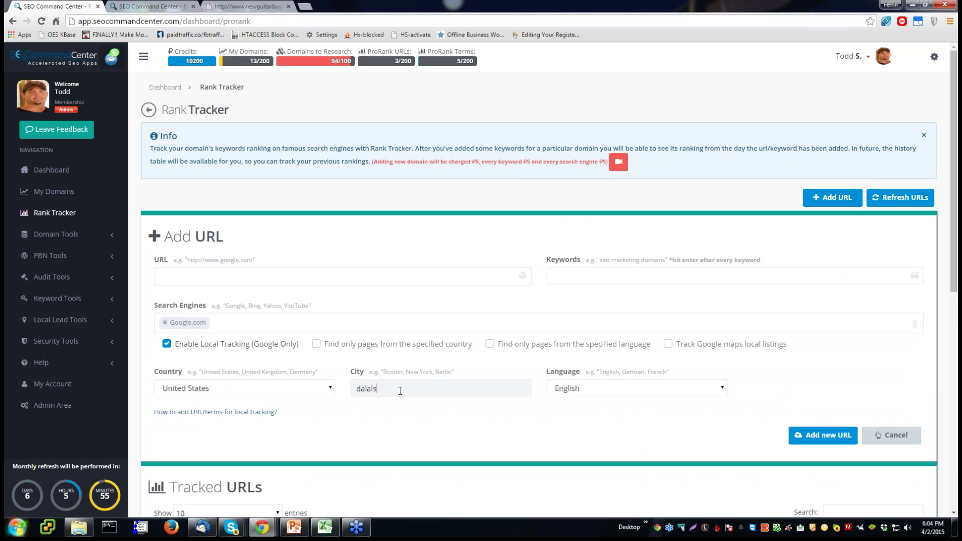
pyautogui.press('BackSpace')
pyautogui.press('BackSpace')
pyautogui.press('BackSpace')
pyautogui.write('las')
pyautogui.moveTo(391, 388); pyautogui.dragTo(341, 391)
pyautogui.click(370, 389)
# Turn on tracking of Google maps local listings for the new URL entry.
pyautogui.click(668, 344)
pyautogui.moveTo(679, 345)
pyautogui.mouseDown()
pyautogui.moveTo(795, 350)
pyautogui.moveTo(698, 349)
pyautogui.mouseUp()
pyautogui.click(795, 350)
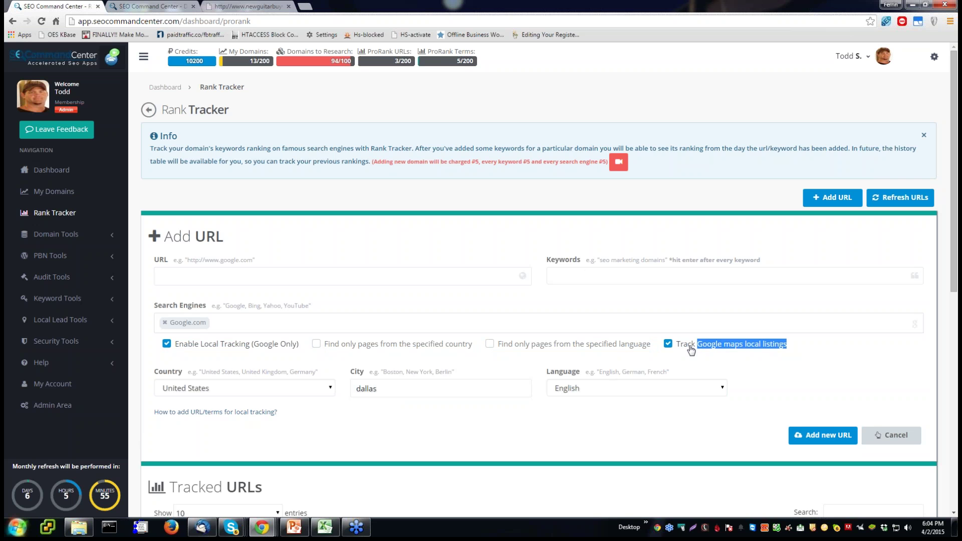
pyautogui.click(736, 350)
pyautogui.click(669, 344)
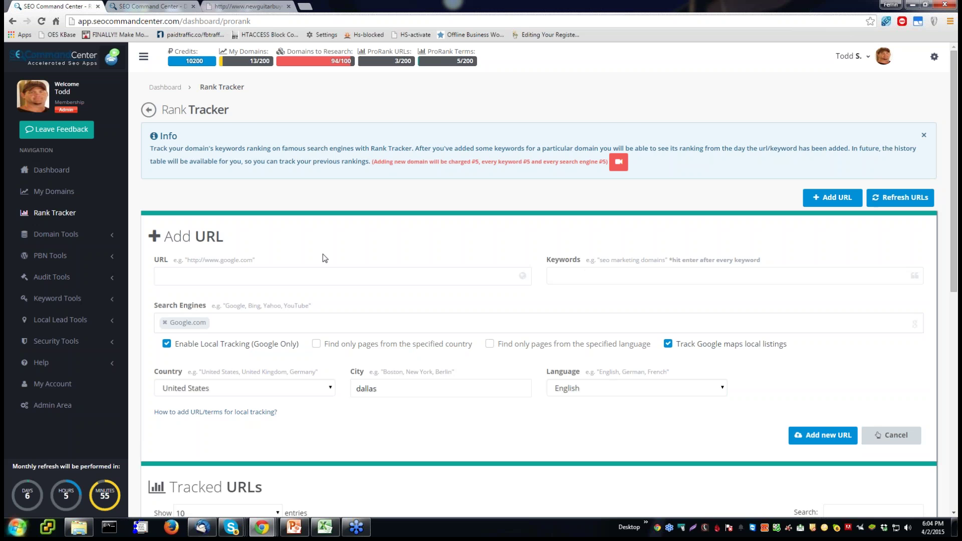
# Examine the rank history and keyword details of "online guitar lessons" on Bing for the tracked shredsource.net URL.
pyautogui.scroll(-6, 325, 258)
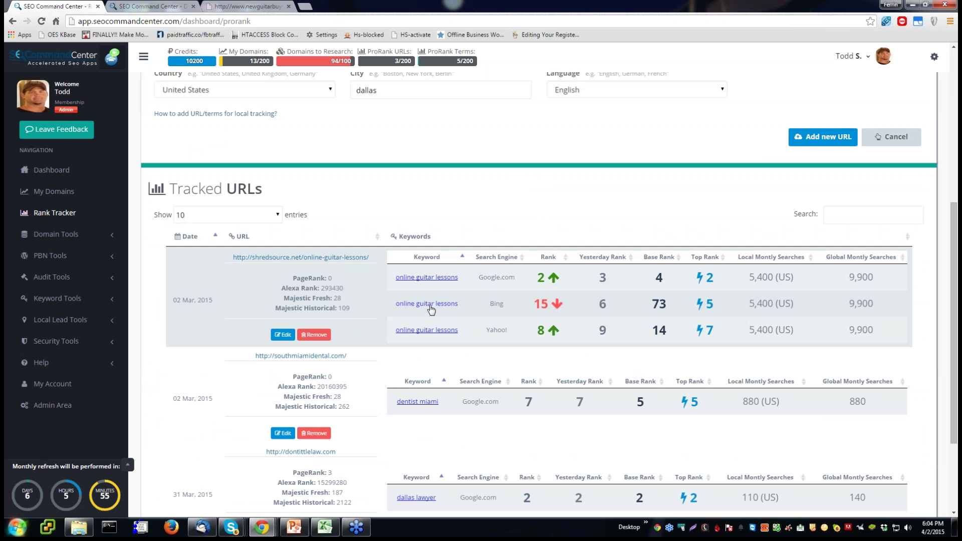
pyautogui.click(429, 304)
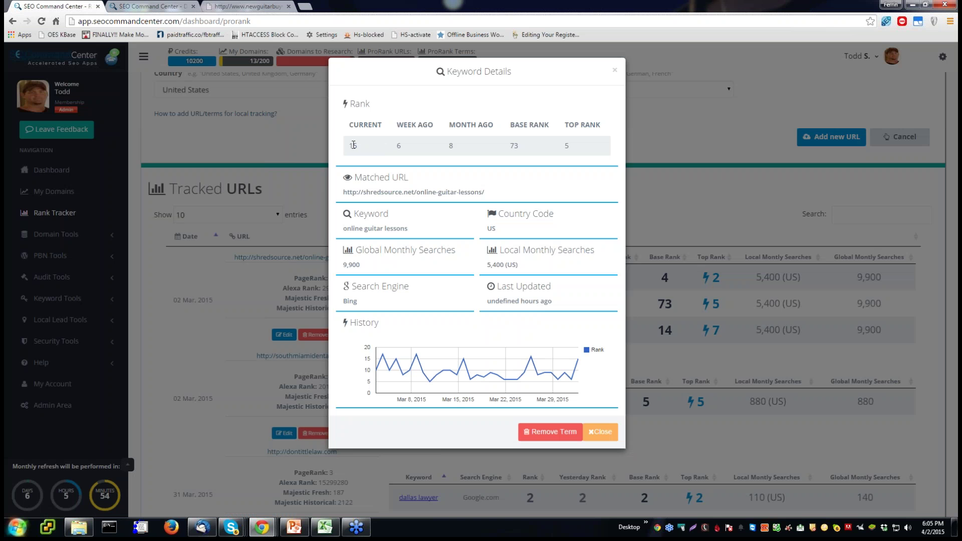
pyautogui.moveTo(521, 380)
pyautogui.moveTo(567, 390)
pyautogui.moveTo(345, 267); pyautogui.dragTo(362, 266)
pyautogui.moveTo(488, 269); pyautogui.dragTo(510, 268)
pyautogui.click(522, 268)
pyautogui.press('Escape')
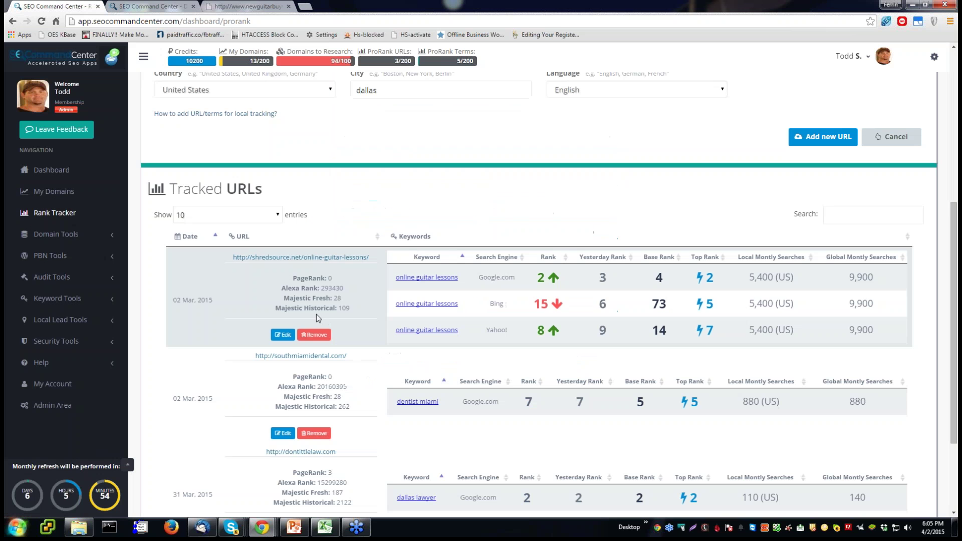
# Compare the current and yesterday ranks of "online guitar lessons" on Bing and Google.com in the tracked URLs.
pyautogui.moveTo(506, 309); pyautogui.dragTo(621, 309)
pyautogui.moveTo(536, 277); pyautogui.dragTo(612, 275)
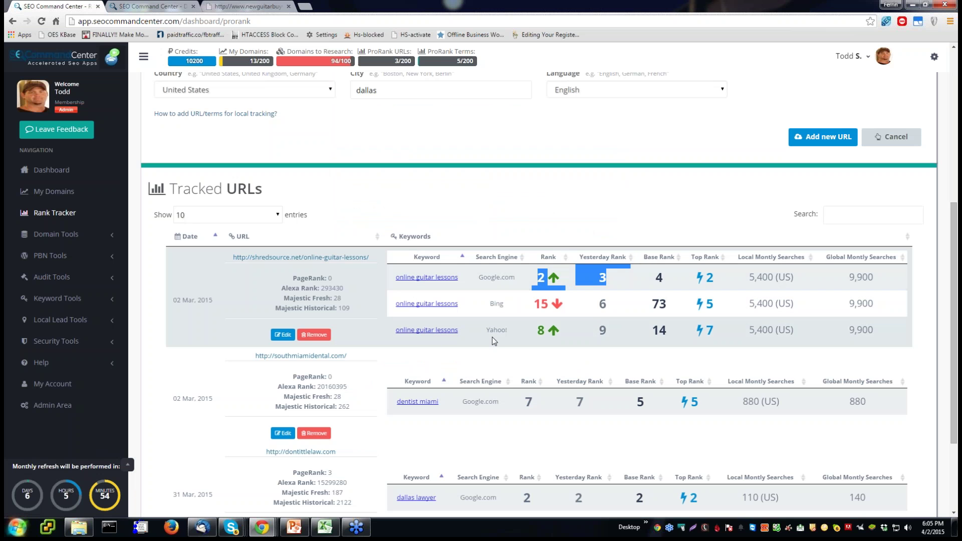
pyautogui.click(545, 304)
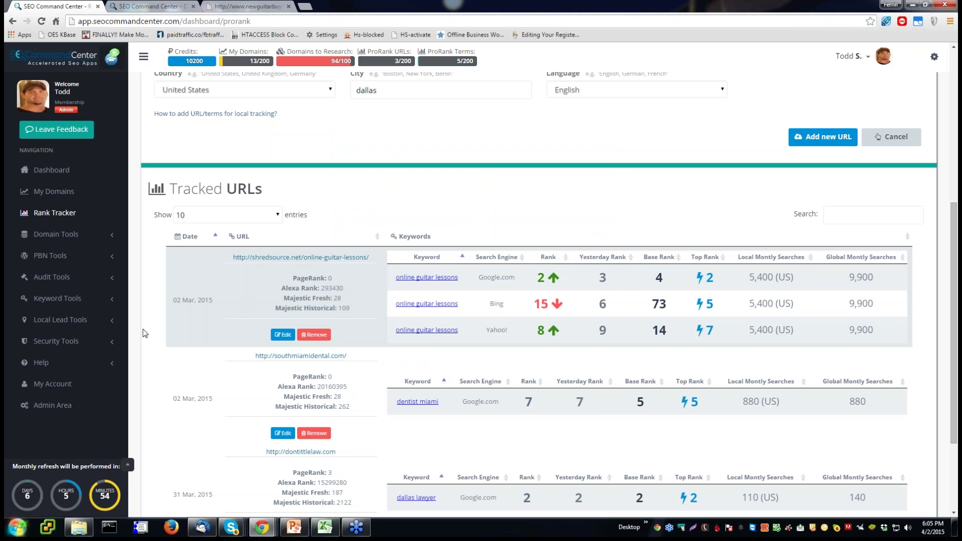
# Leave the unsaved URL entry in the Rank Tracker and open the Google Keyword Planner.
pyautogui.click(52, 213)
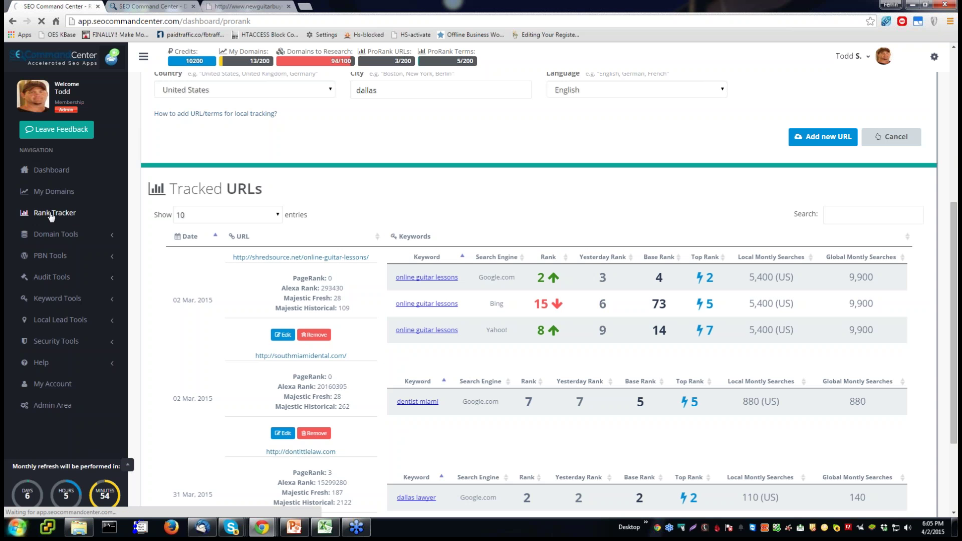
pyautogui.click(48, 234)
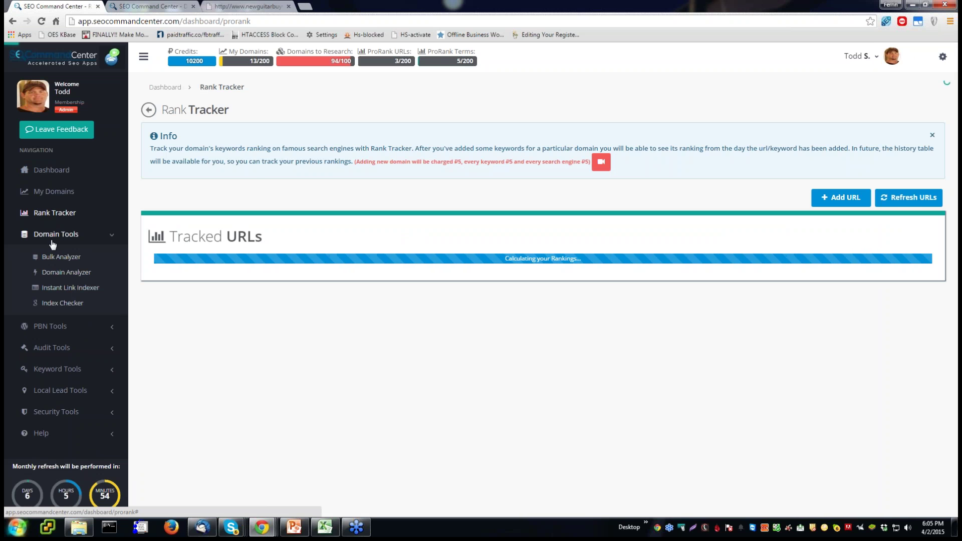
pyautogui.click(45, 325)
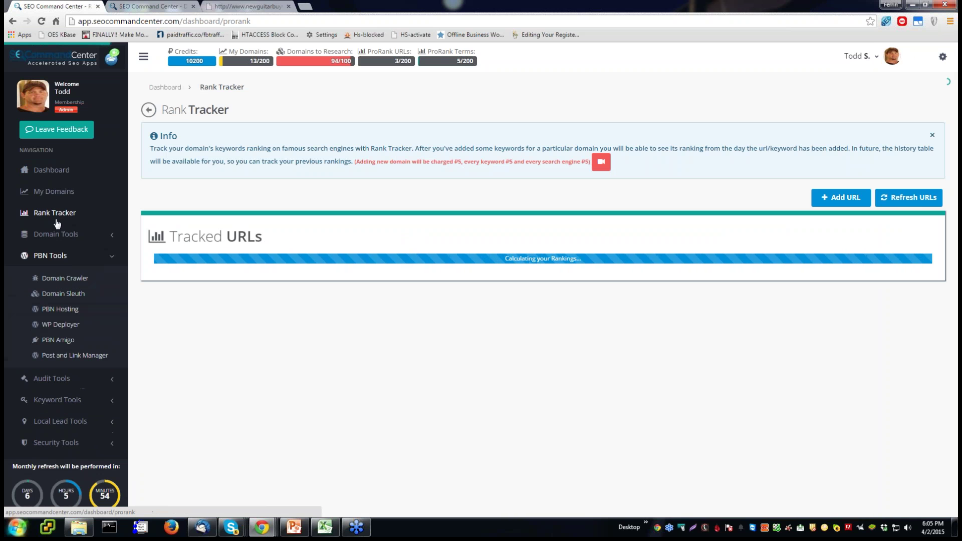
pyautogui.click(62, 408)
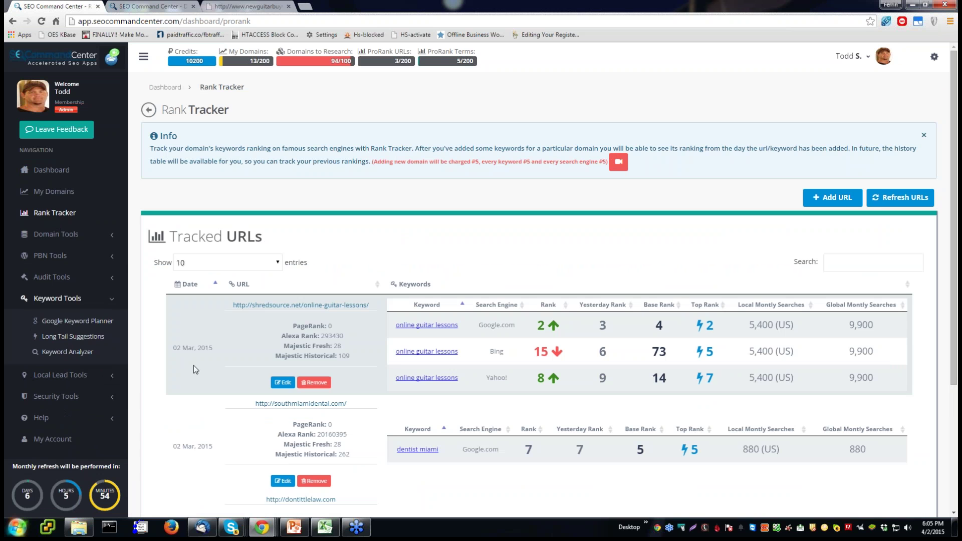
pyautogui.click(64, 320)
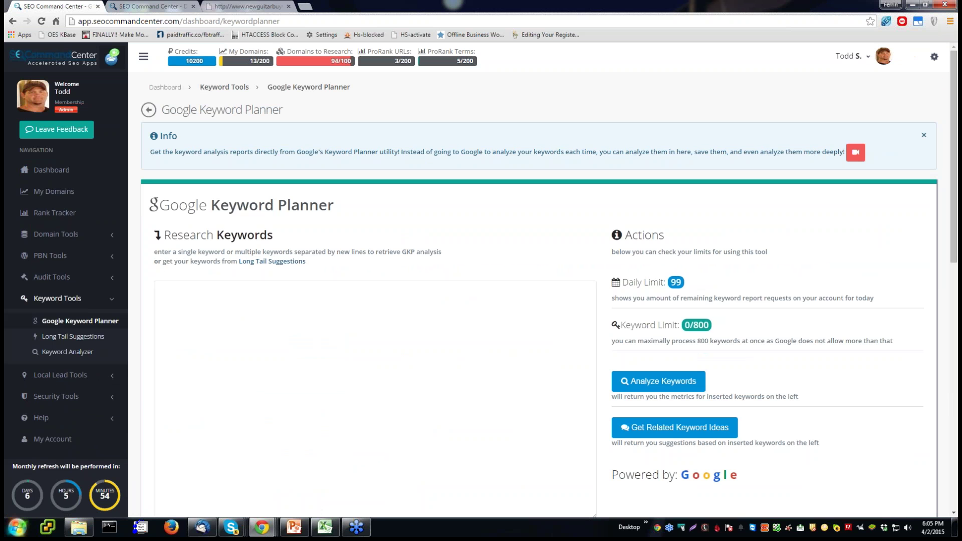
# Get related keyword ideas for "paper shredder" in the Google Keyword Planner.
pyautogui.click(234, 325)
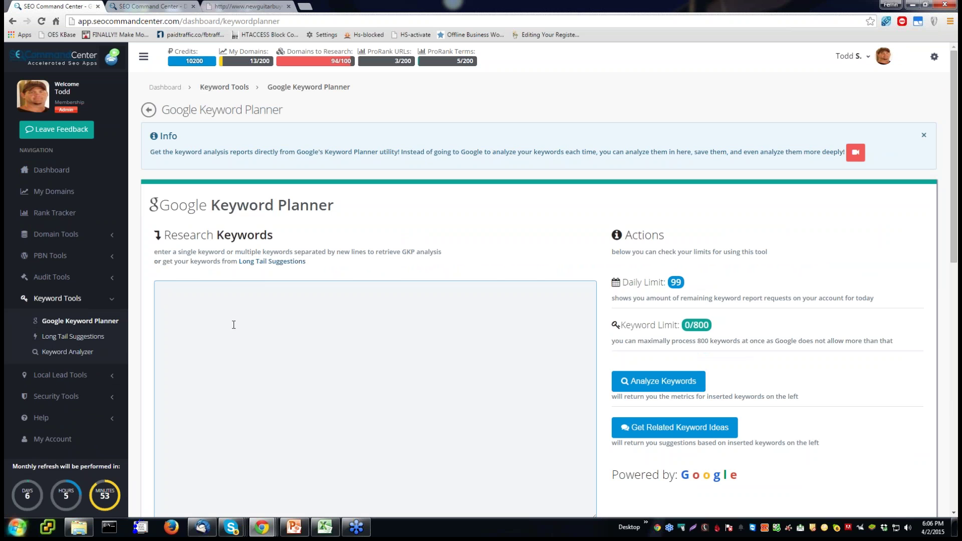
pyautogui.click(393, 193)
pyautogui.scroll(-2, 548, 284)
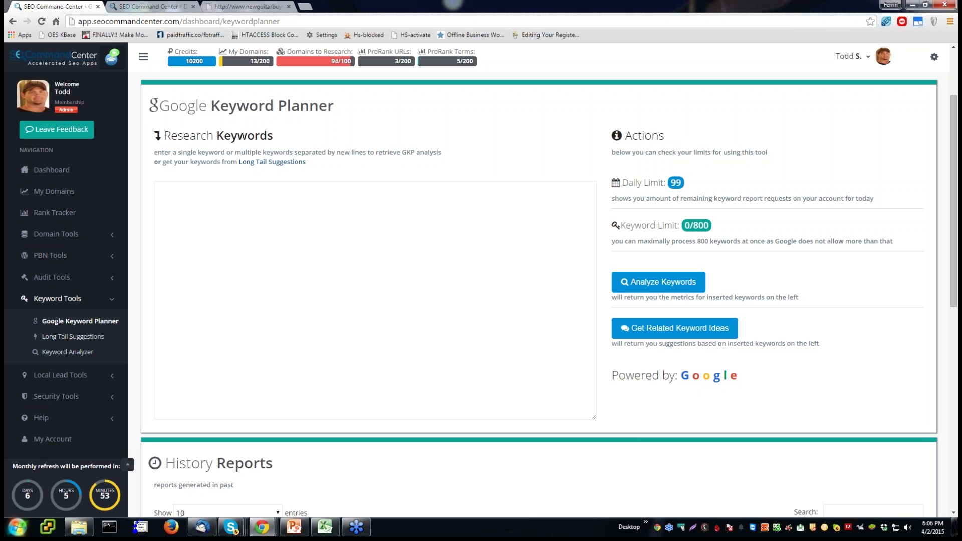
pyautogui.click(161, 191)
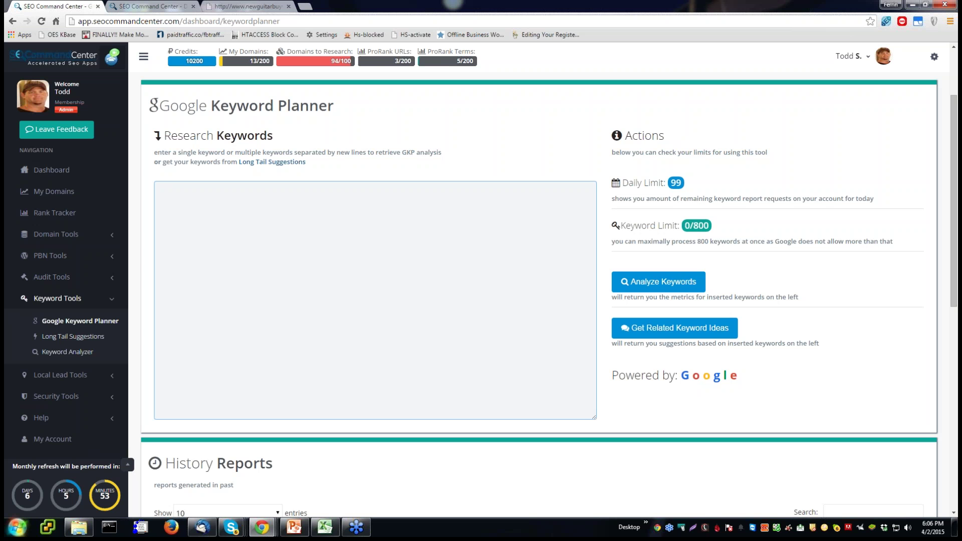
pyautogui.write('paper shredder')
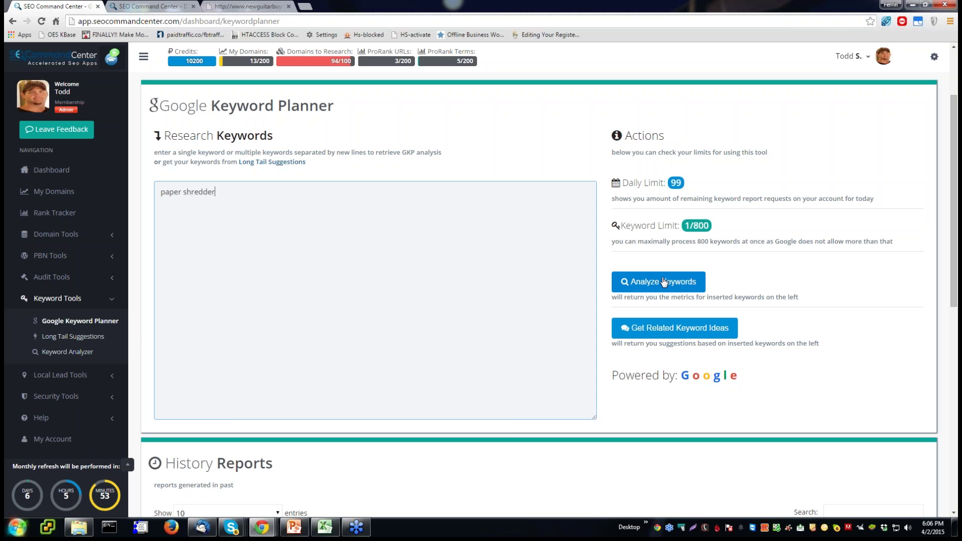
pyautogui.click(643, 333)
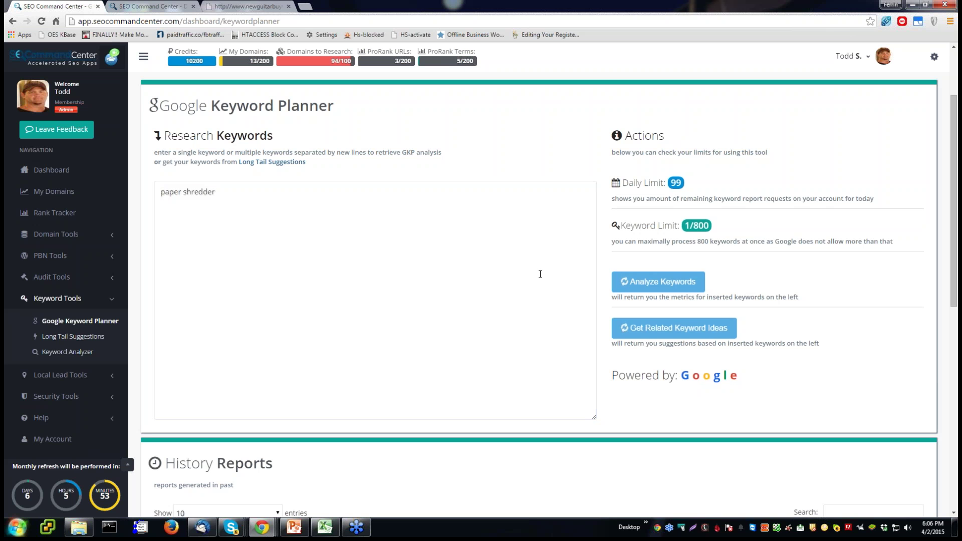
# Sort the Keyword Planner report by suggested bid, highest first.
pyautogui.scroll(-3, 540, 274)
pyautogui.scroll(-10, 540, 274)
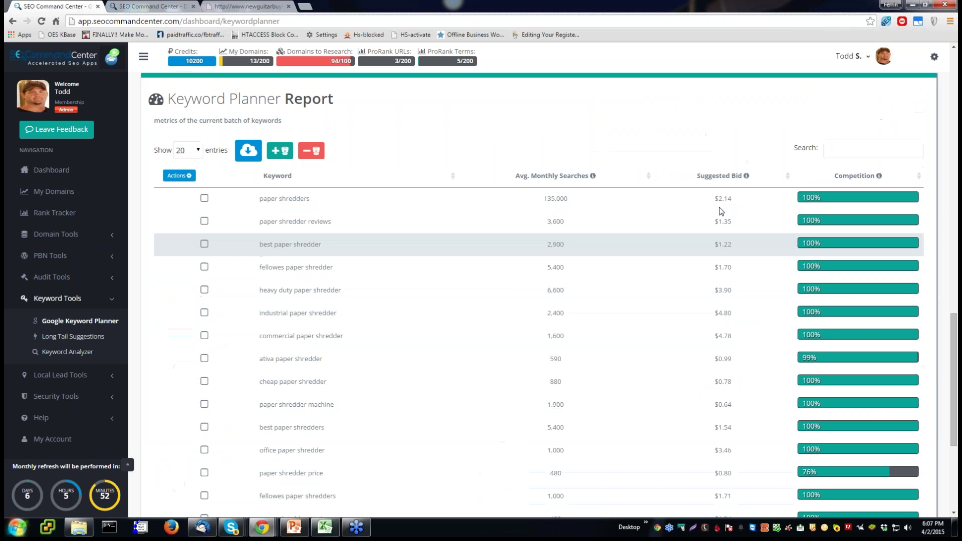
pyautogui.click(723, 176)
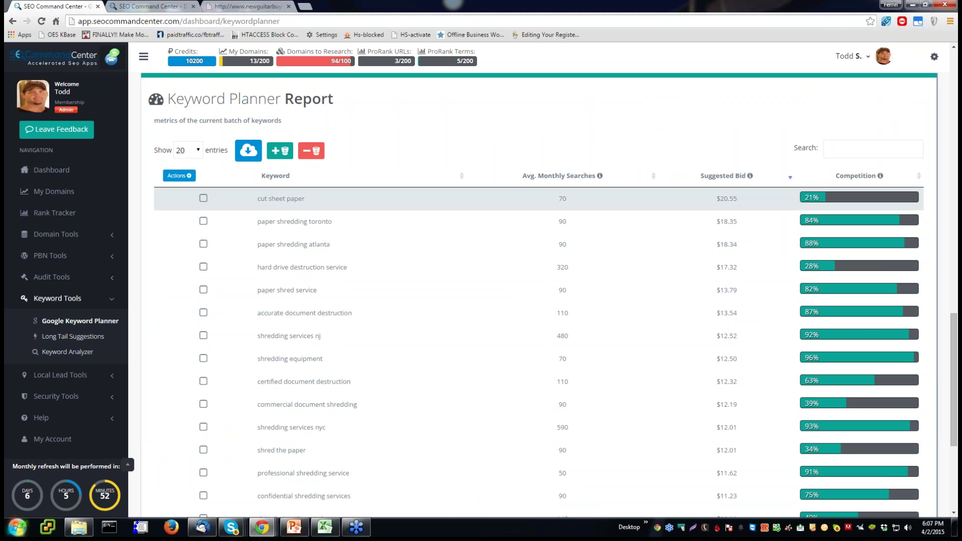
# Examine the average monthly searches and suggested bids of the first four keywords in the sorted report.
pyautogui.doubleClick(562, 200)
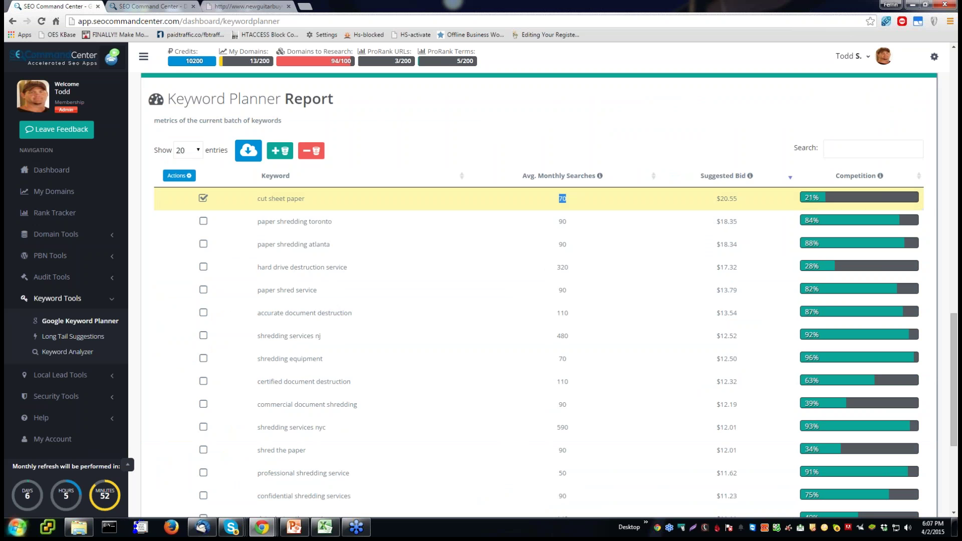
pyautogui.doubleClick(560, 223)
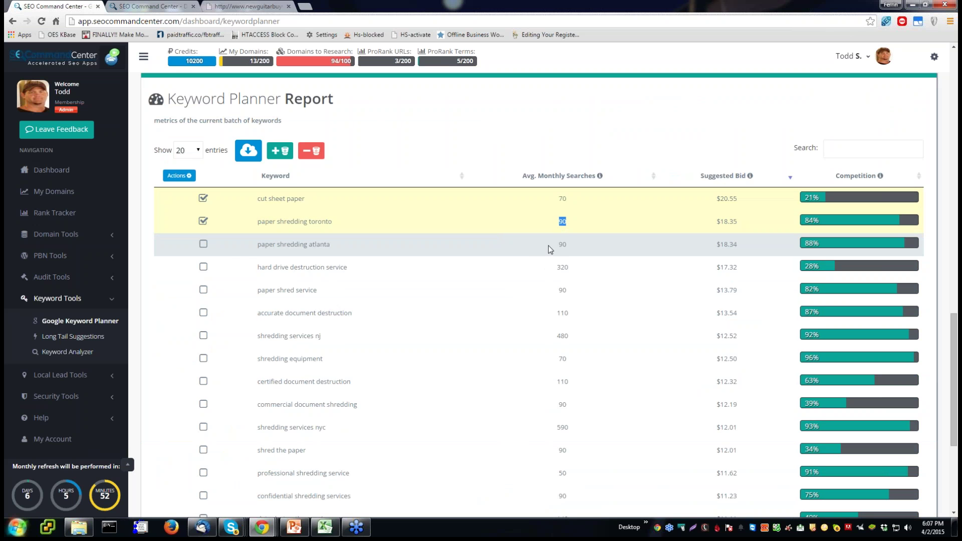
pyautogui.doubleClick(590, 243)
pyautogui.doubleClick(587, 268)
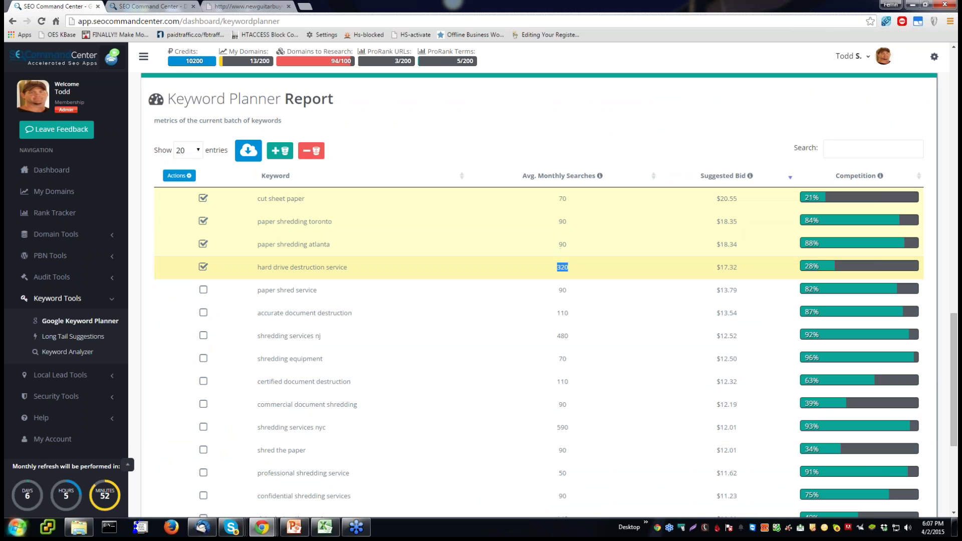
pyautogui.click(724, 269)
pyautogui.doubleClick(732, 244)
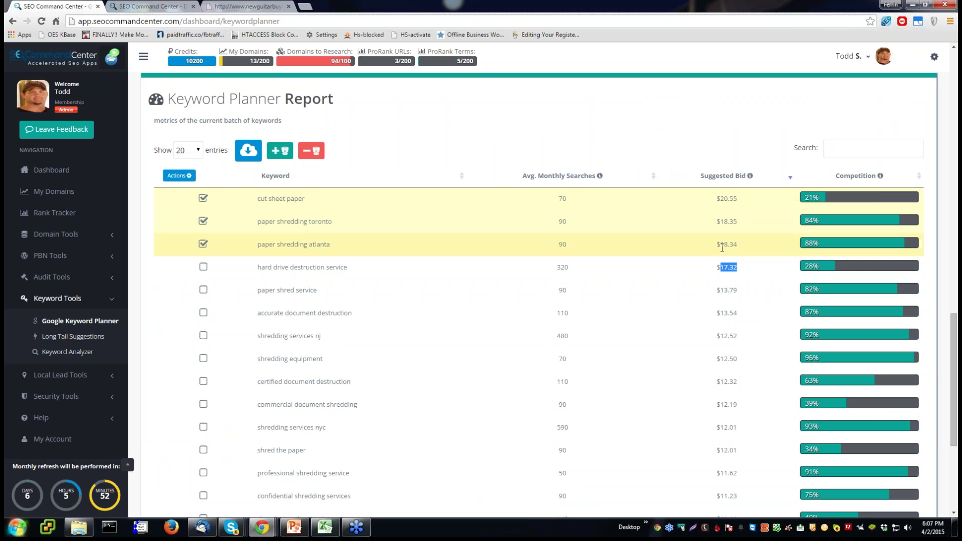
pyautogui.click(732, 244)
pyautogui.click(731, 221)
pyautogui.click(731, 198)
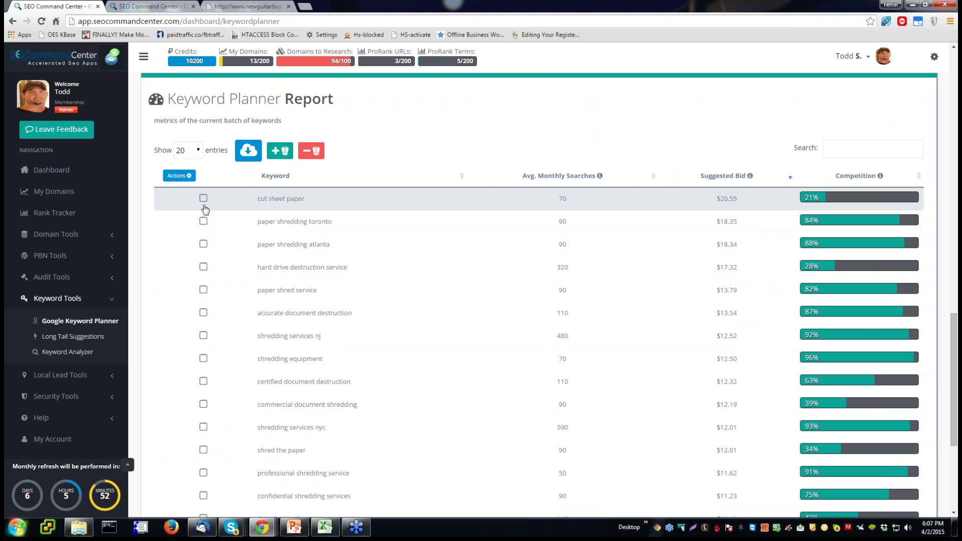
# Select the first 16 keywords in the report, from "cut sheet paper" to "public paper shredder", and add them to the keyword bucket.
pyautogui.click(203, 198)
pyautogui.click(203, 221)
pyautogui.click(203, 244)
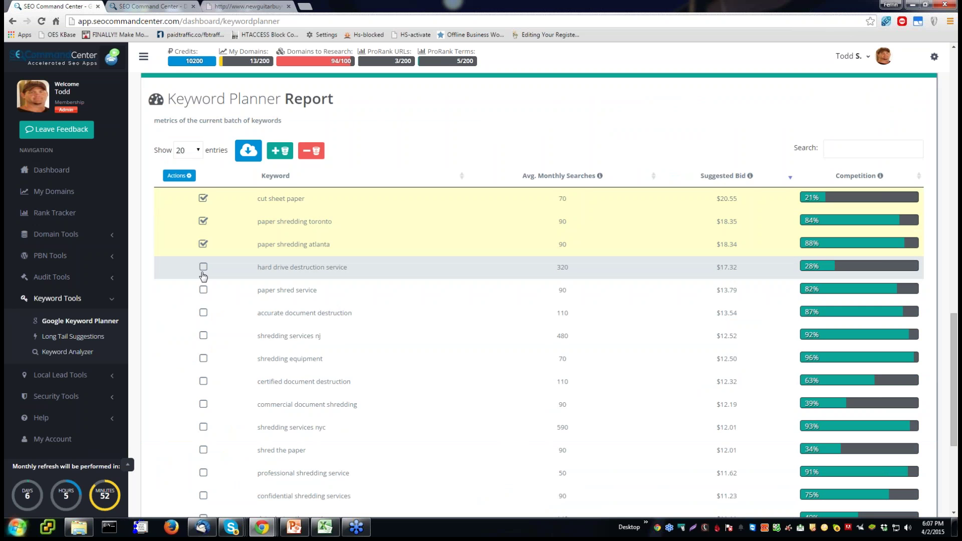
pyautogui.click(203, 267)
pyautogui.click(203, 290)
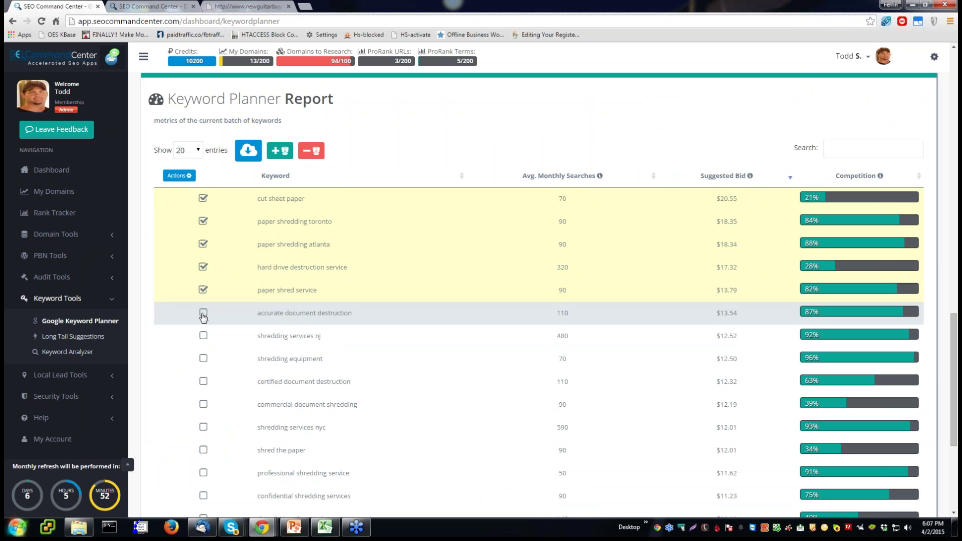
pyautogui.click(203, 313)
pyautogui.click(203, 336)
pyautogui.scroll(-2, 202, 340)
pyautogui.click(203, 259)
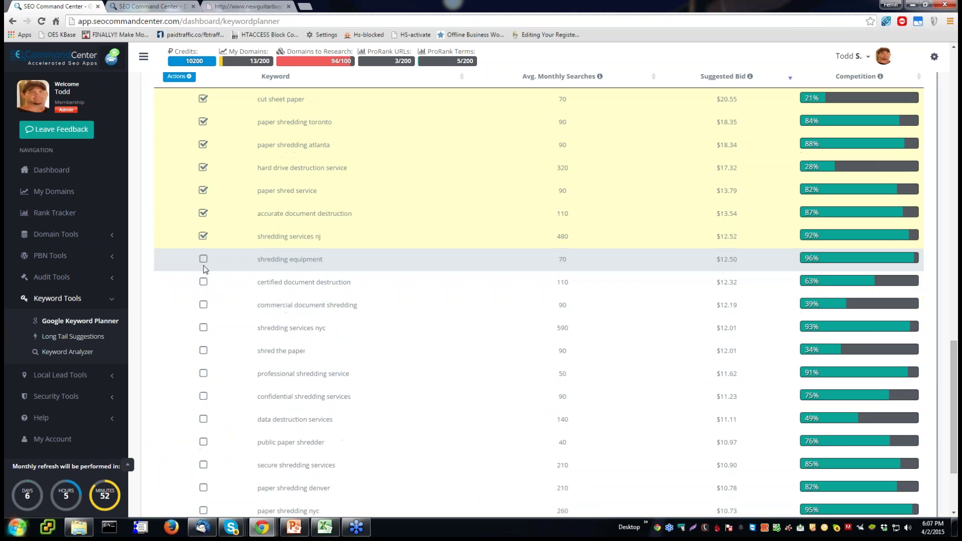
pyautogui.click(203, 282)
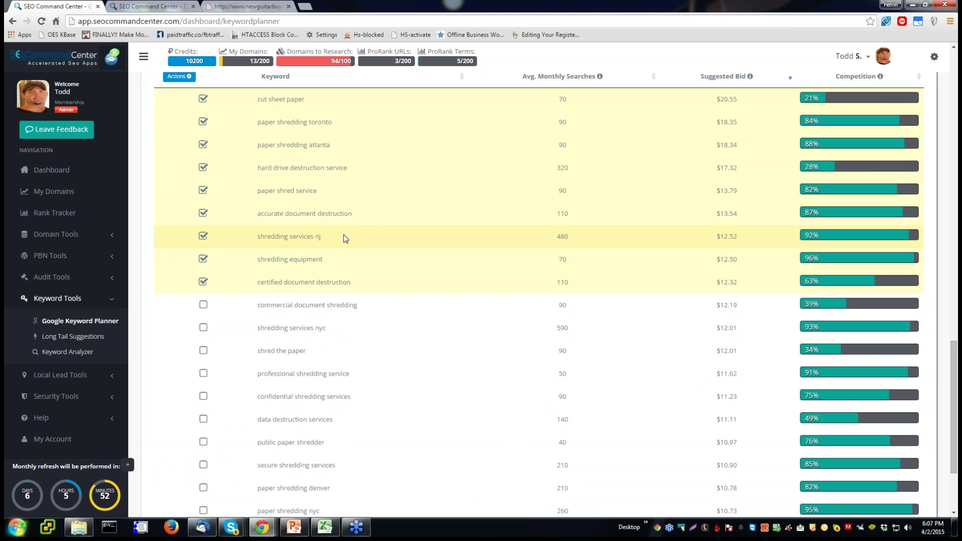
pyautogui.scroll(-1, 346, 239)
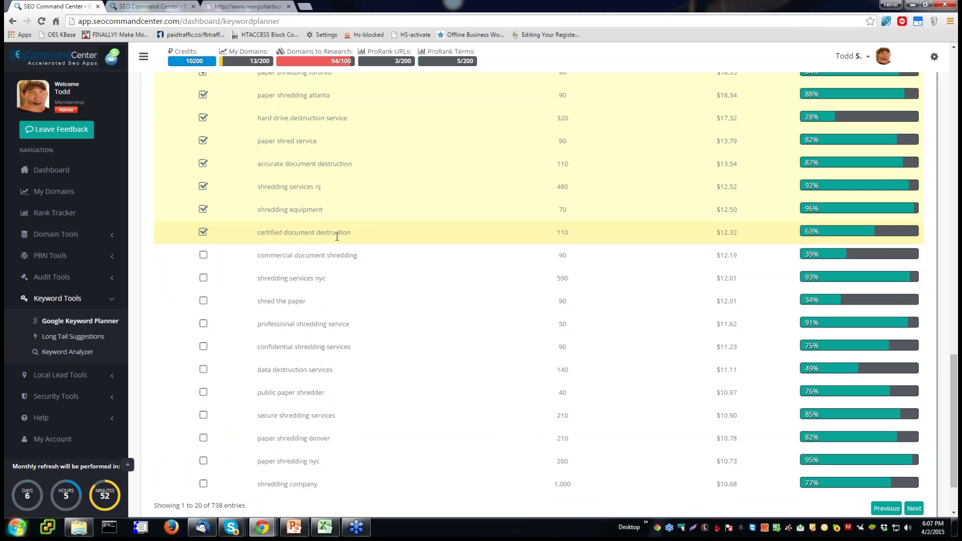
pyautogui.click(203, 255)
pyautogui.click(203, 281)
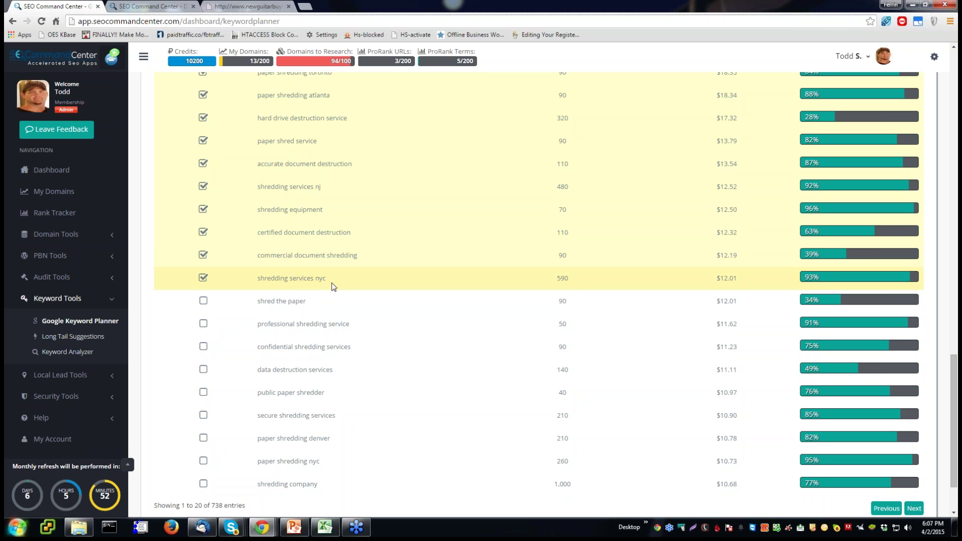
pyautogui.click(203, 303)
pyautogui.click(204, 323)
pyautogui.click(204, 346)
pyautogui.click(204, 370)
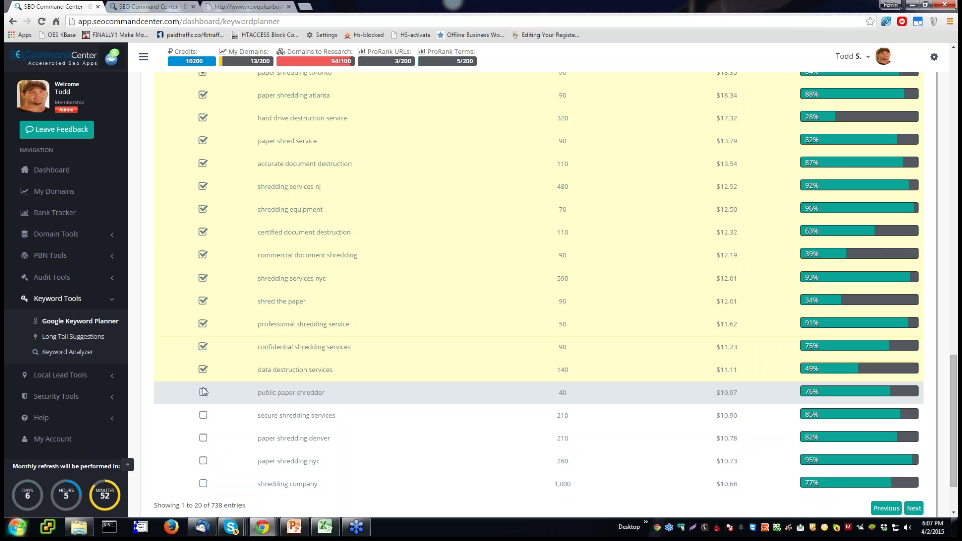
pyautogui.scroll(4, 215, 345)
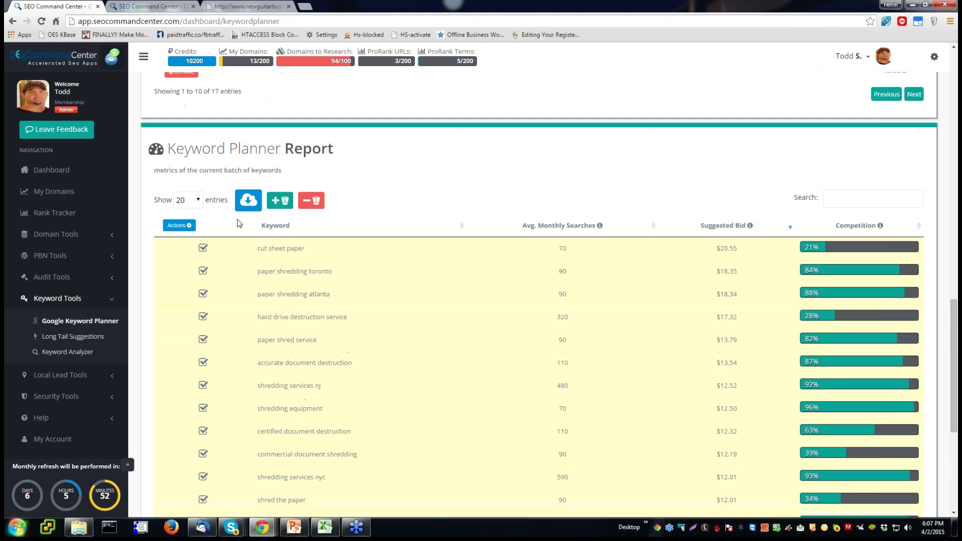
pyautogui.click(276, 201)
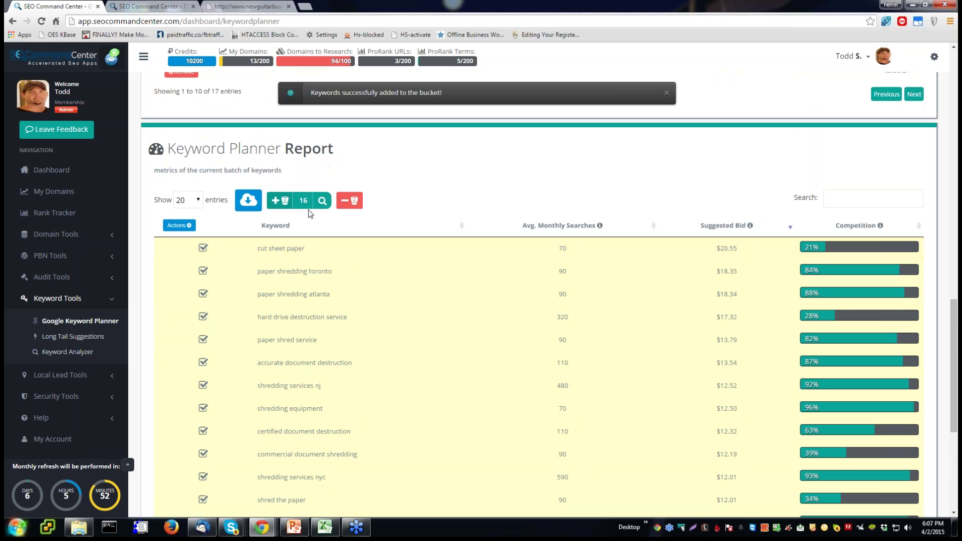
# Open Long Tail Suggestions and look through the golf keyword suggestion report and the past reports.
pyautogui.click(84, 342)
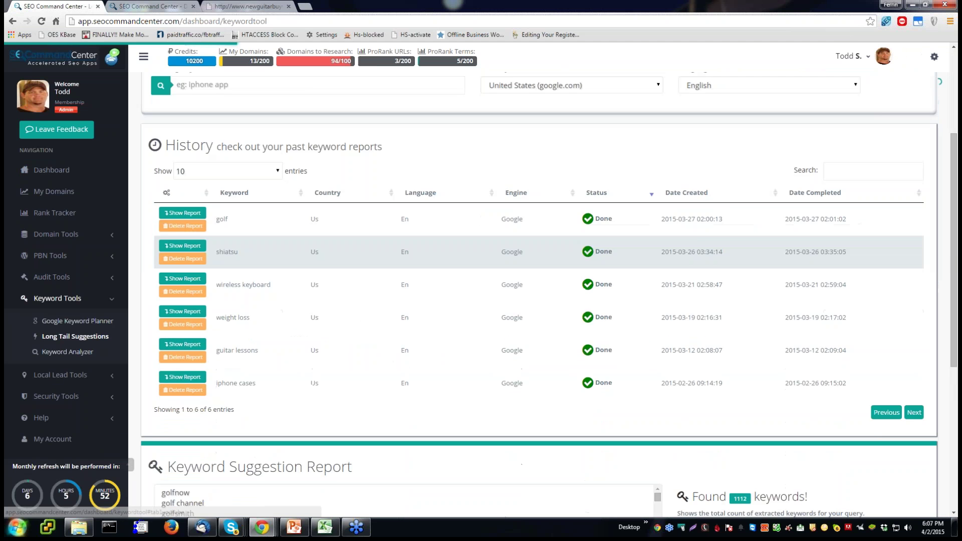
pyautogui.moveTo(201, 202); pyautogui.dragTo(245, 398)
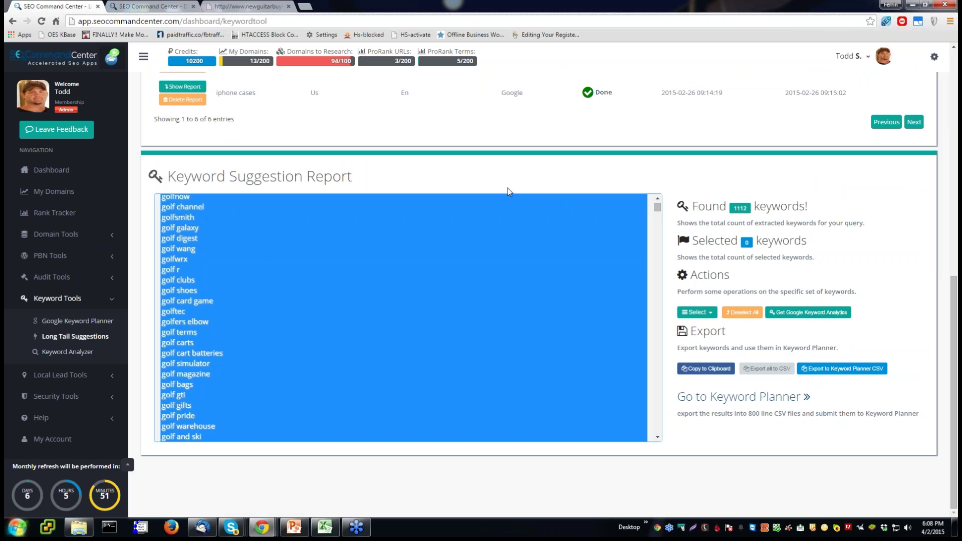
pyautogui.scroll(8, 507, 188)
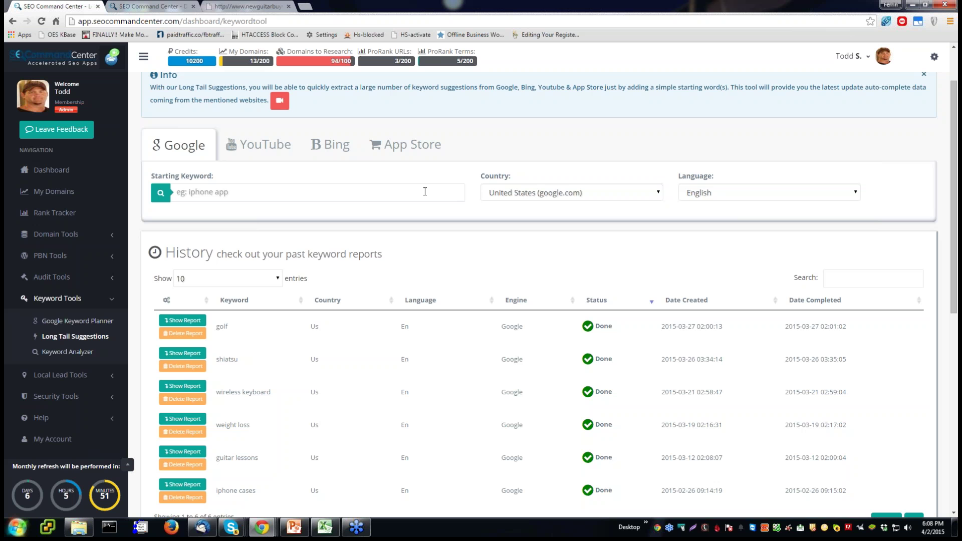
pyautogui.scroll(-6, 396, 196)
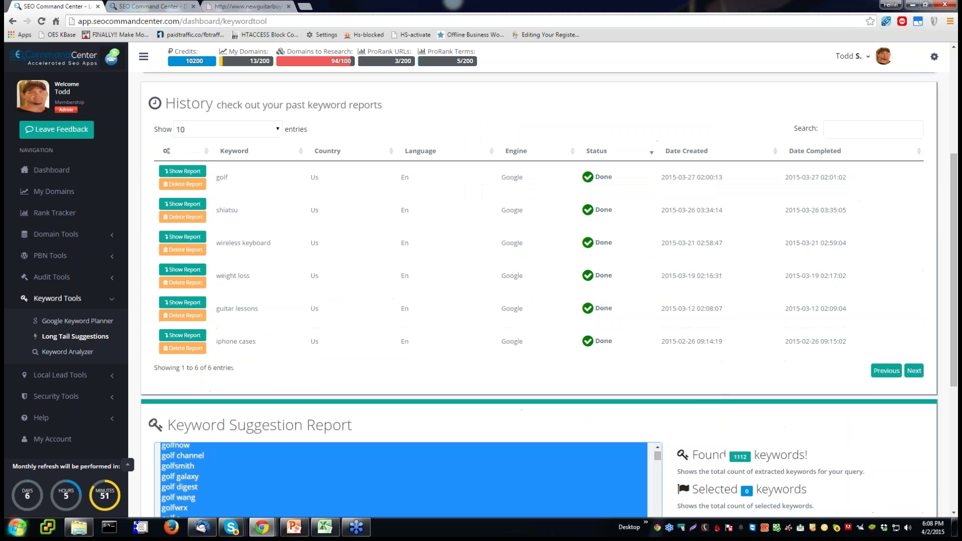
pyautogui.scroll(5, 366, 199)
pyautogui.scroll(2, 365, 199)
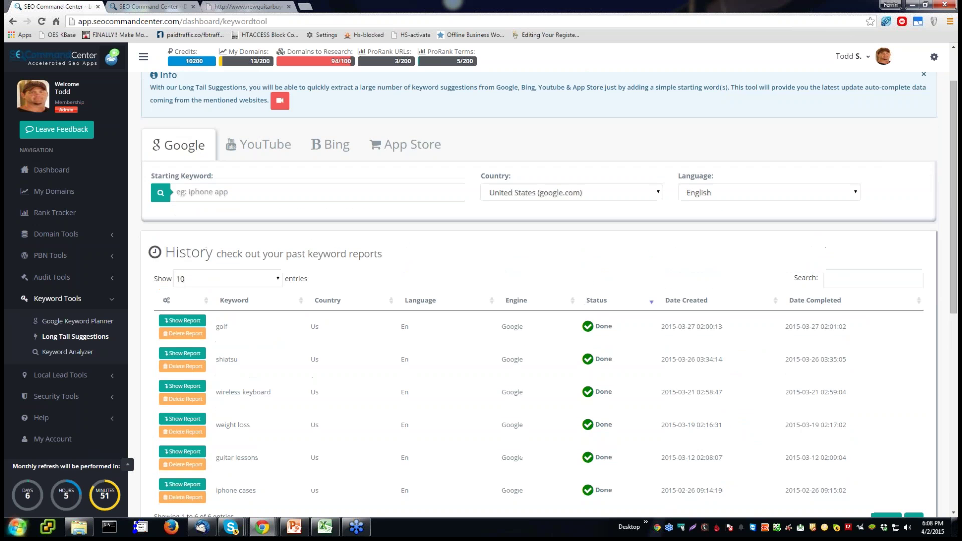
pyautogui.scroll(-8, 318, 327)
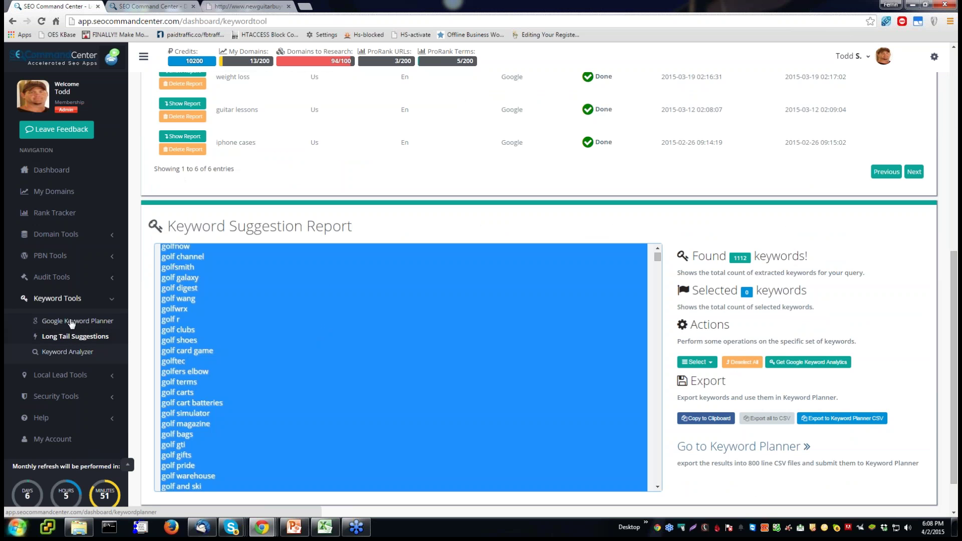
# Load the 16 shredding keywords from the keyword bucket into the Keyword Analyzer and submit them for analysis.
pyautogui.click(68, 352)
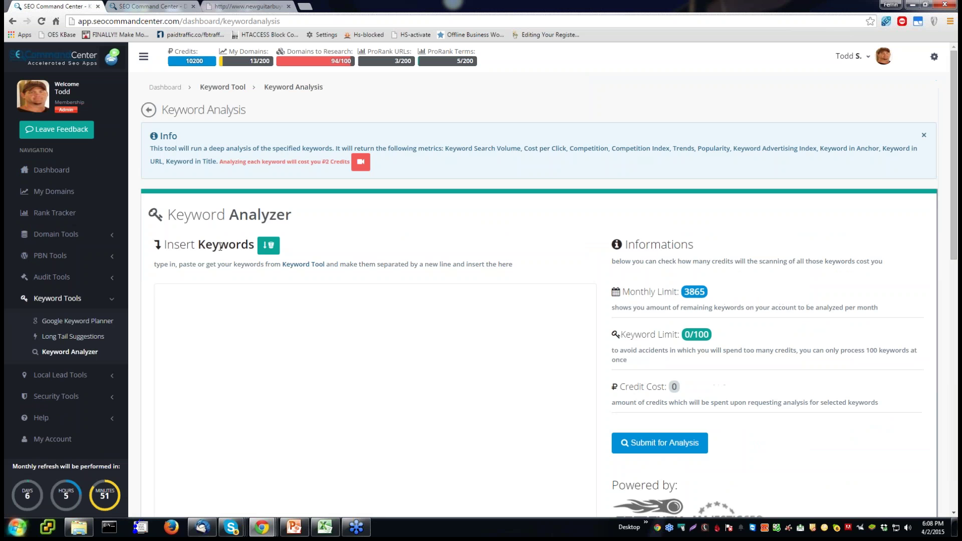
pyautogui.click(269, 245)
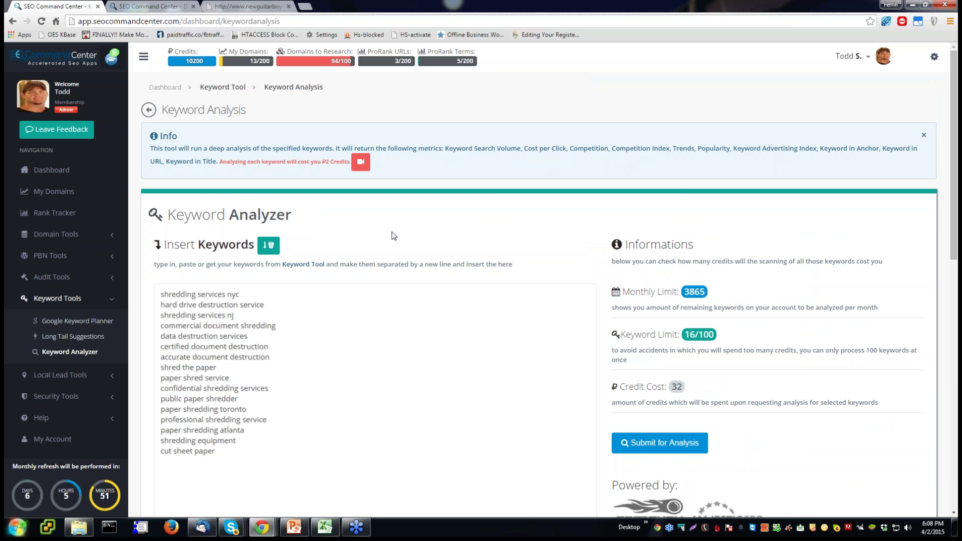
pyautogui.scroll(-2, 394, 235)
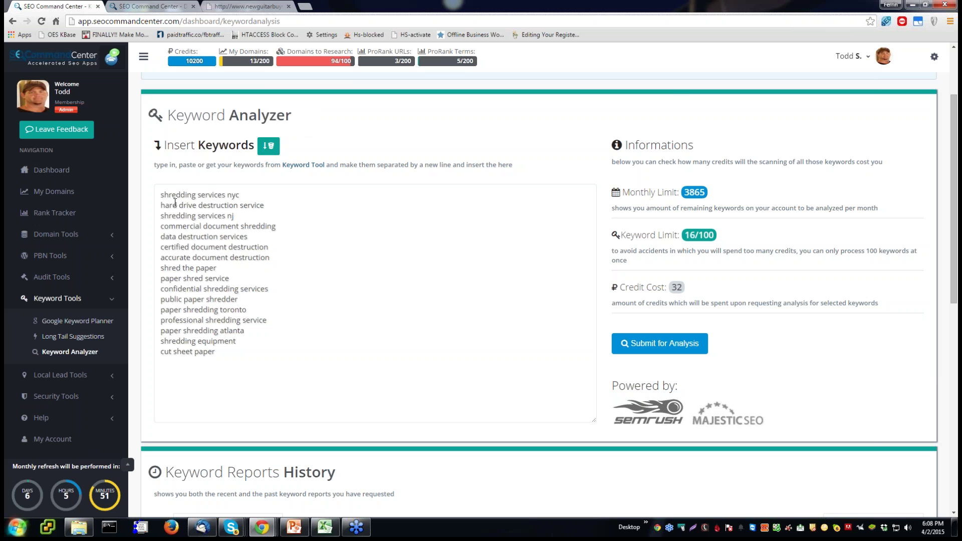
pyautogui.click(662, 351)
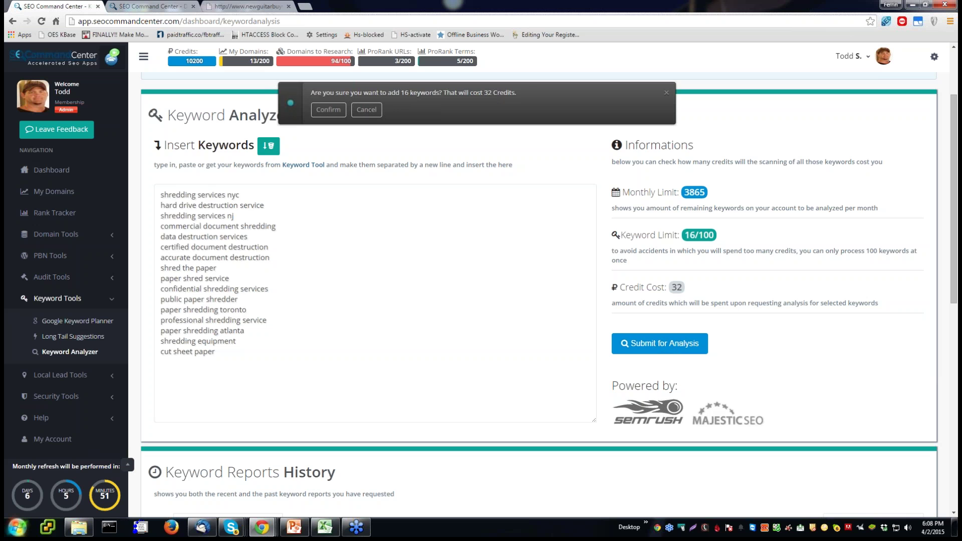
pyautogui.click(329, 110)
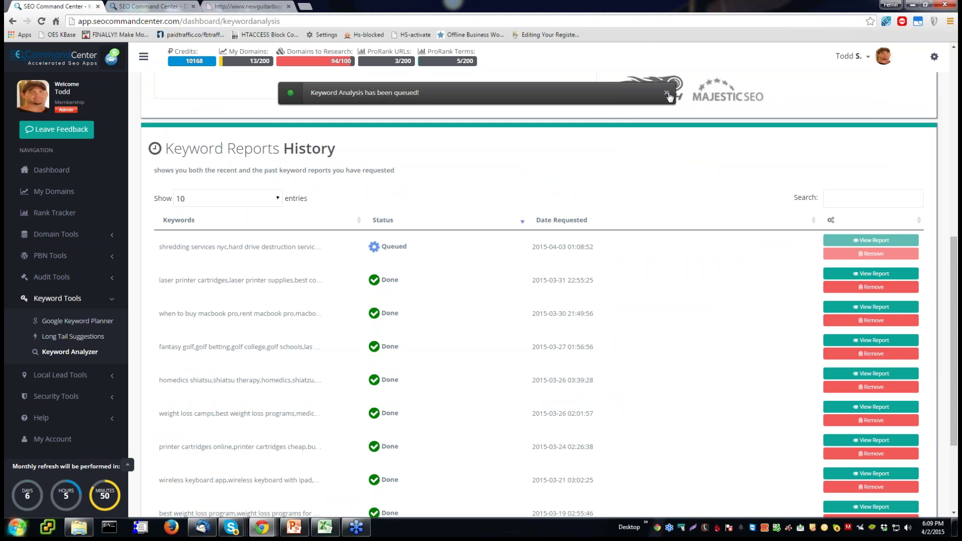
pyautogui.click(667, 93)
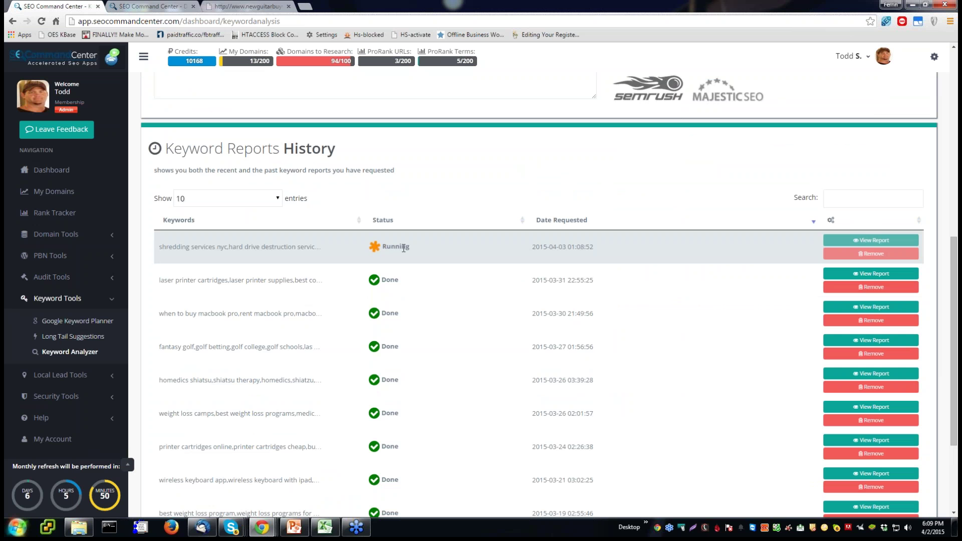
# Open the past "laser printer cartridges" analysis report, sort it by Keyword in Anchor with the lowest first, and examine the leading row's metrics.
pyautogui.click(874, 275)
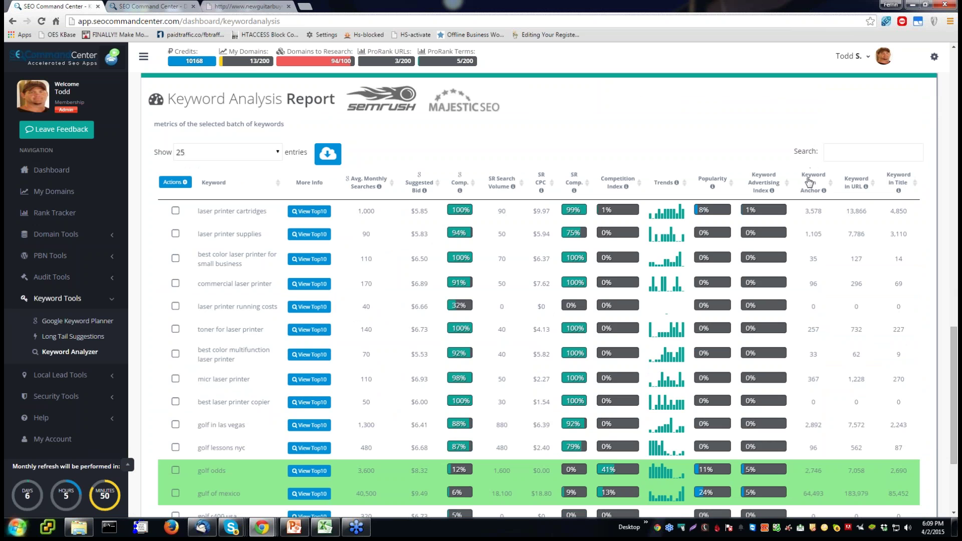
pyautogui.click(810, 182)
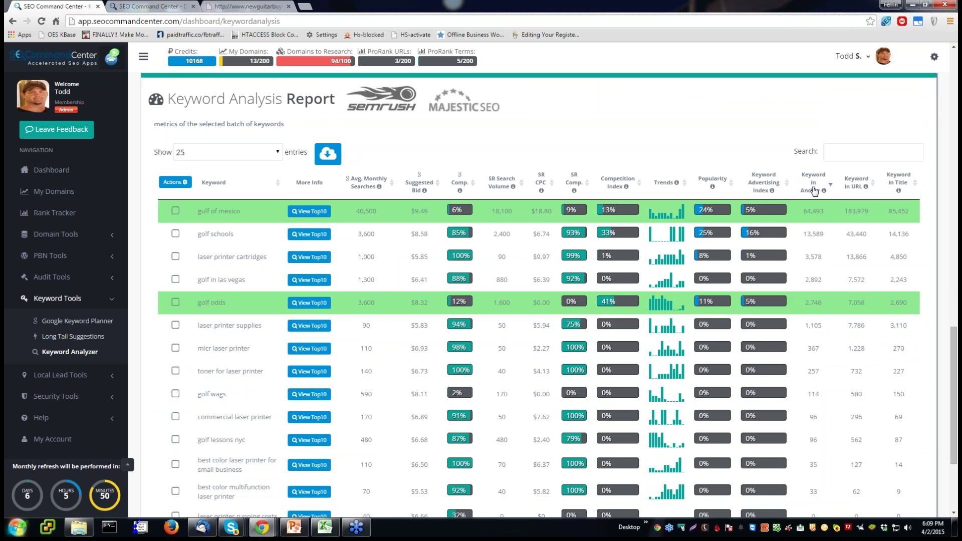
pyautogui.click(814, 190)
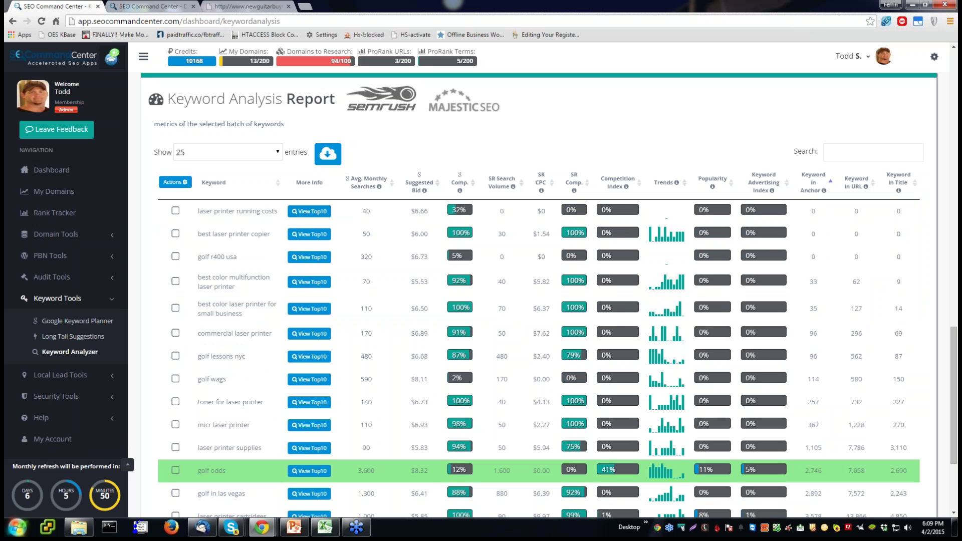
pyautogui.moveTo(412, 211); pyautogui.dragTo(429, 211)
pyautogui.moveTo(807, 216); pyautogui.dragTo(901, 217)
pyautogui.click(896, 219)
pyautogui.scroll(-1, 379, 349)
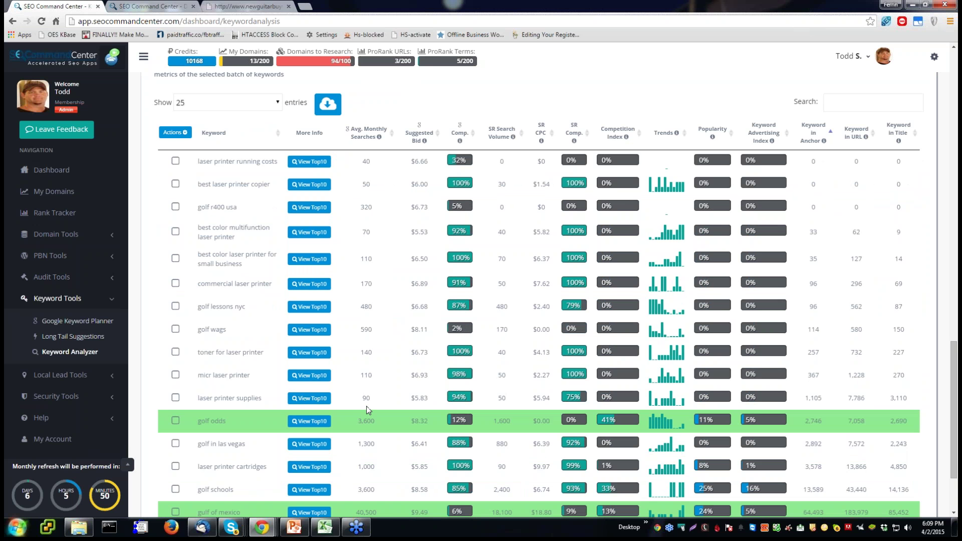
# Open the "shredding services nyc" batch's analysis report and sort it by Keyword in Anchor, lowest first.
pyautogui.scroll(-1, 366, 407)
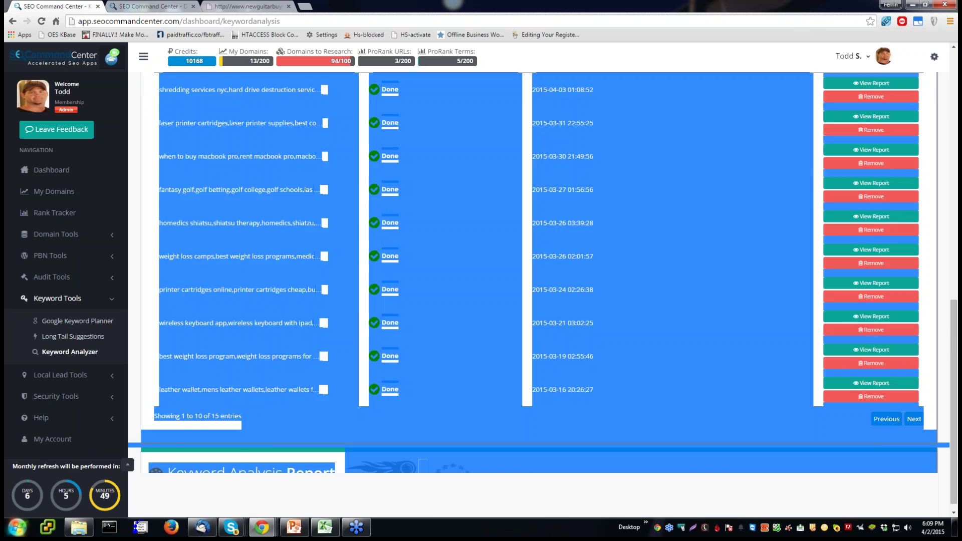
pyautogui.scroll(-7, 842, 410)
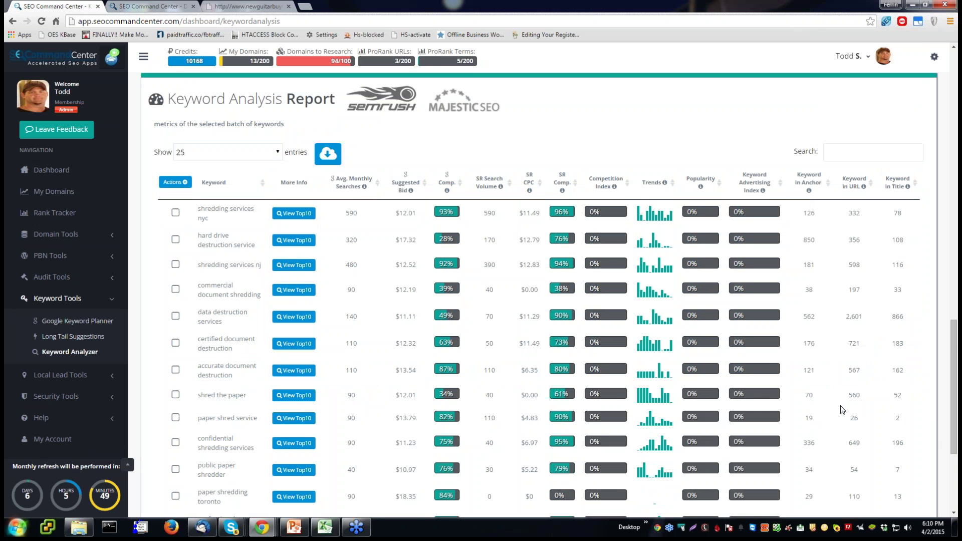
pyautogui.scroll(-2, 843, 410)
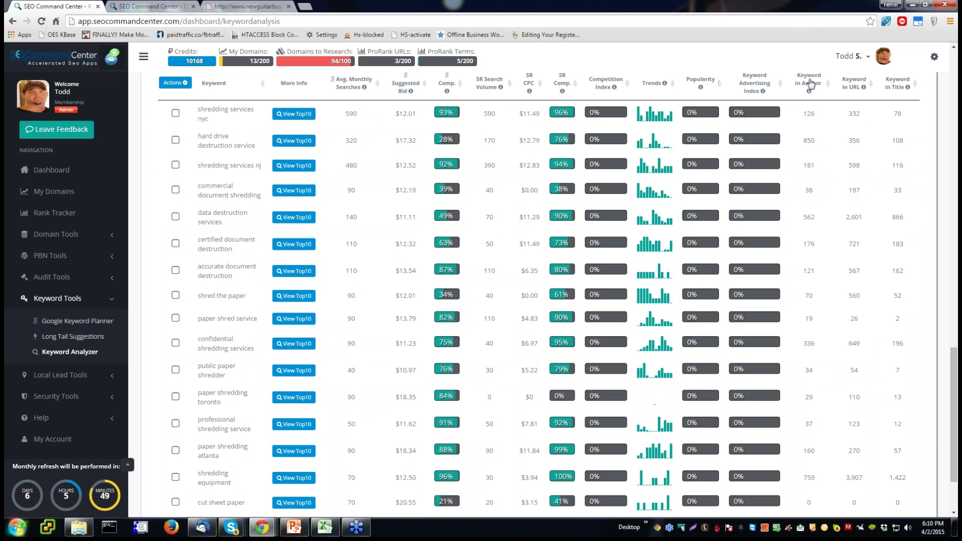
pyautogui.click(810, 84)
pyautogui.click(810, 84)
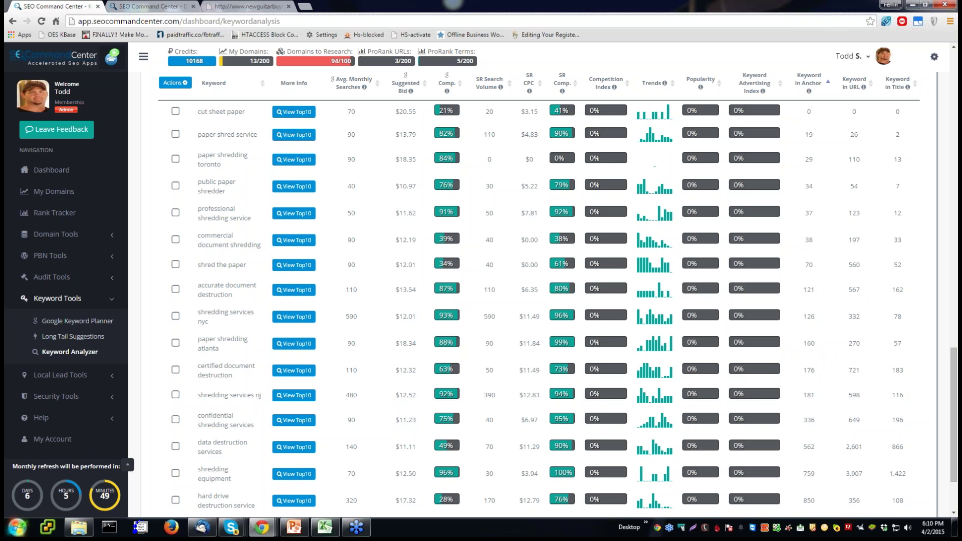
# Examine the monthly searches and suggested bids of "paper shred service", "certified document destruction", "accurate document destruction" and "shredding services nyc".
pyautogui.moveTo(199, 115); pyautogui.dragTo(245, 113)
pyautogui.click(239, 129)
pyautogui.moveTo(199, 135); pyautogui.dragTo(260, 134)
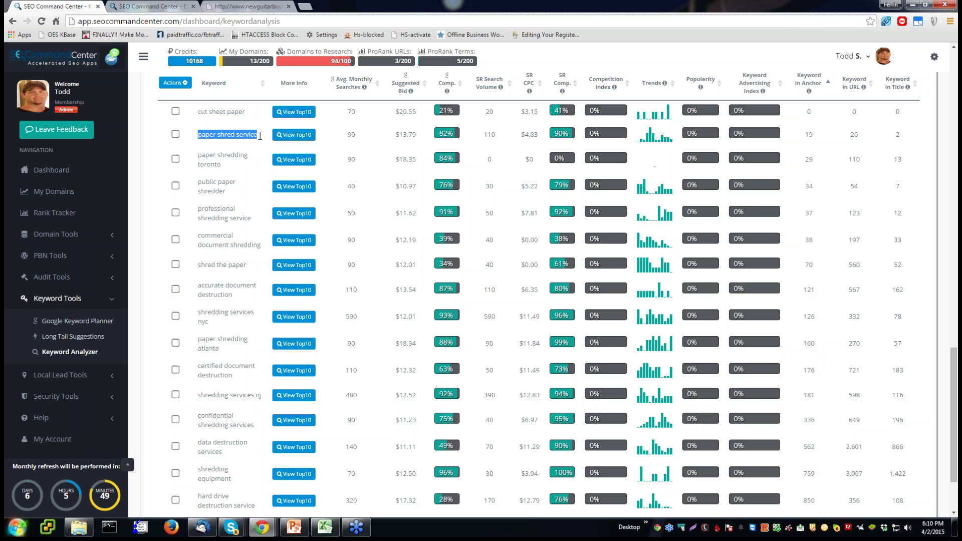
pyautogui.click(351, 134)
pyautogui.doubleClick(402, 135)
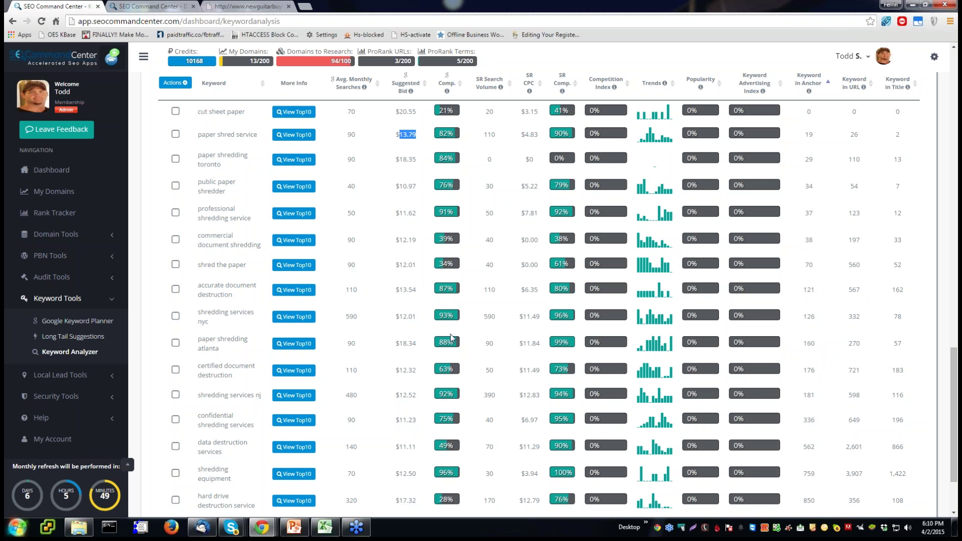
pyautogui.doubleClick(351, 369)
pyautogui.moveTo(400, 370); pyautogui.dragTo(423, 377)
pyautogui.scroll(-1, 403, 321)
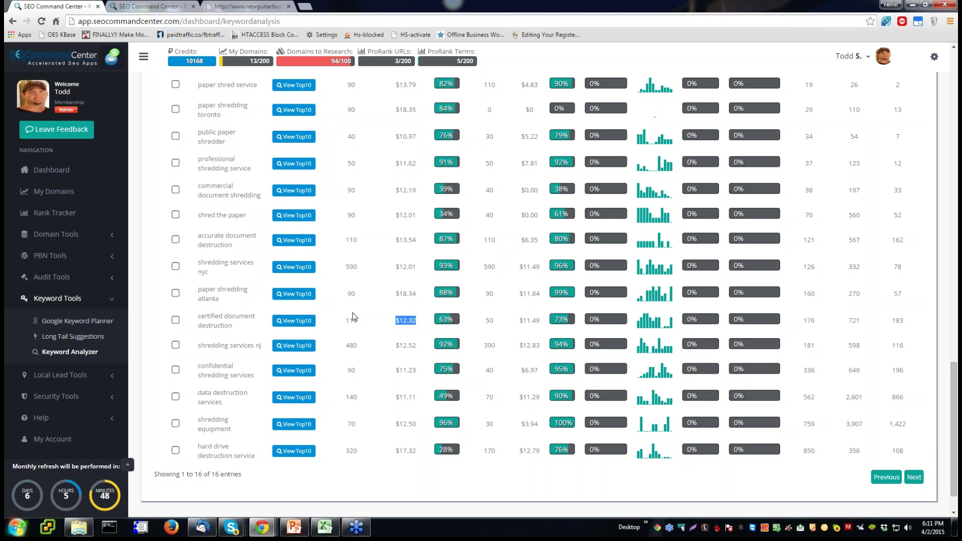
pyautogui.doubleClick(406, 240)
pyautogui.click(399, 255)
pyautogui.moveTo(341, 268); pyautogui.dragTo(434, 270)
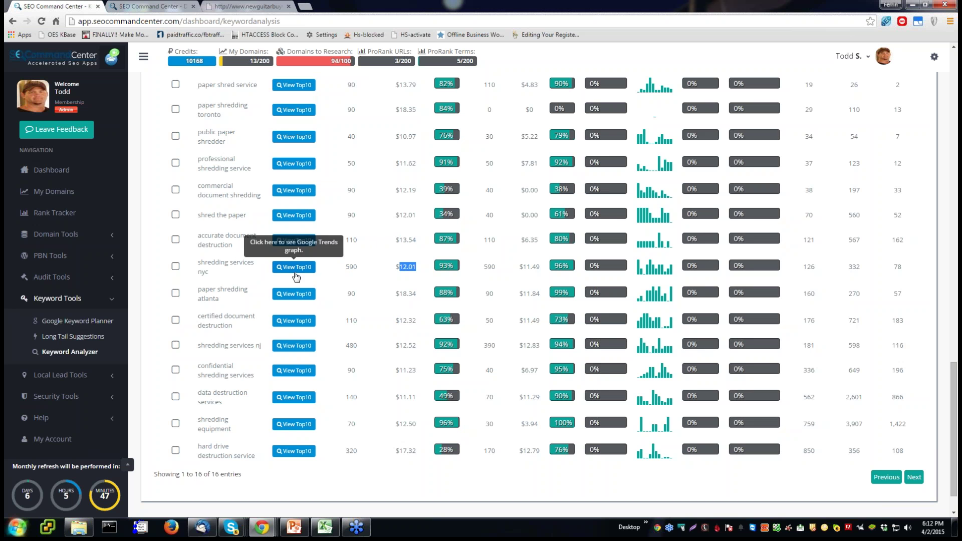
# Review the authority scores, backlinks and referring domains of the first 10 Google URLs for "shredding services nyc", then close the list.
pyautogui.click(294, 268)
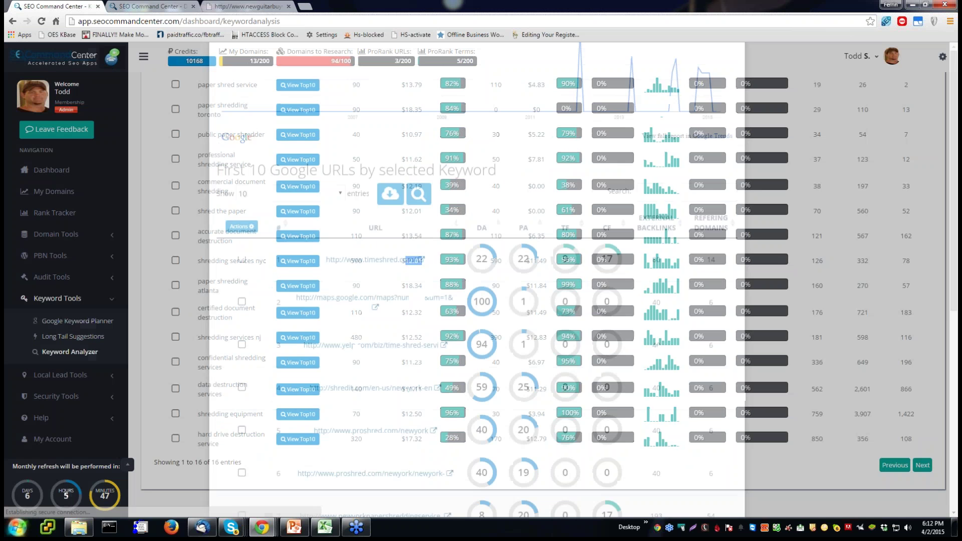
pyautogui.scroll(-4, 611, 139)
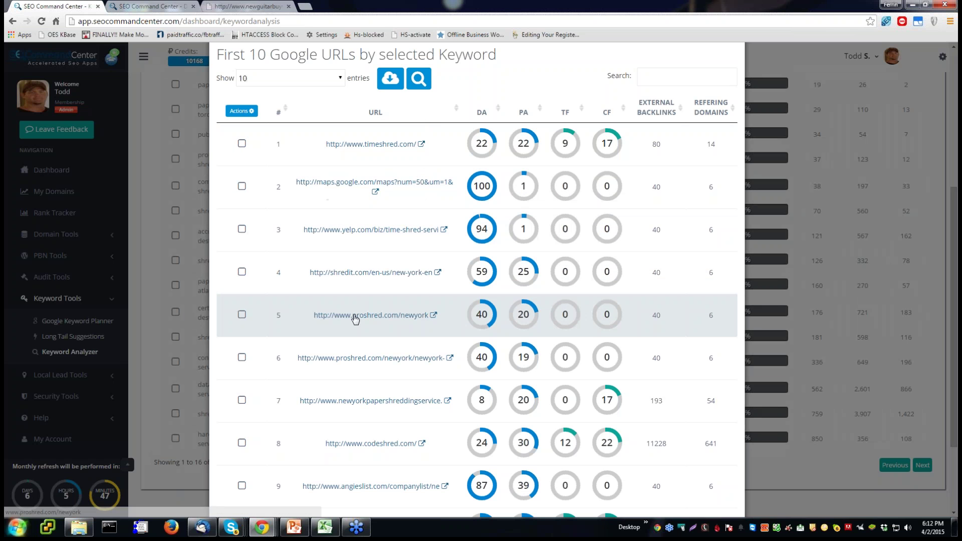
pyautogui.scroll(-1, 352, 344)
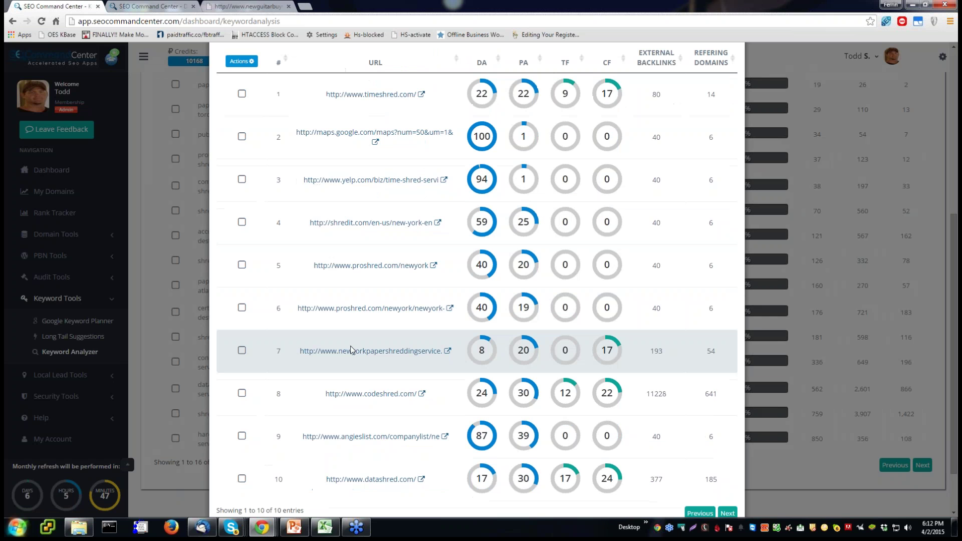
pyautogui.scroll(-1, 351, 350)
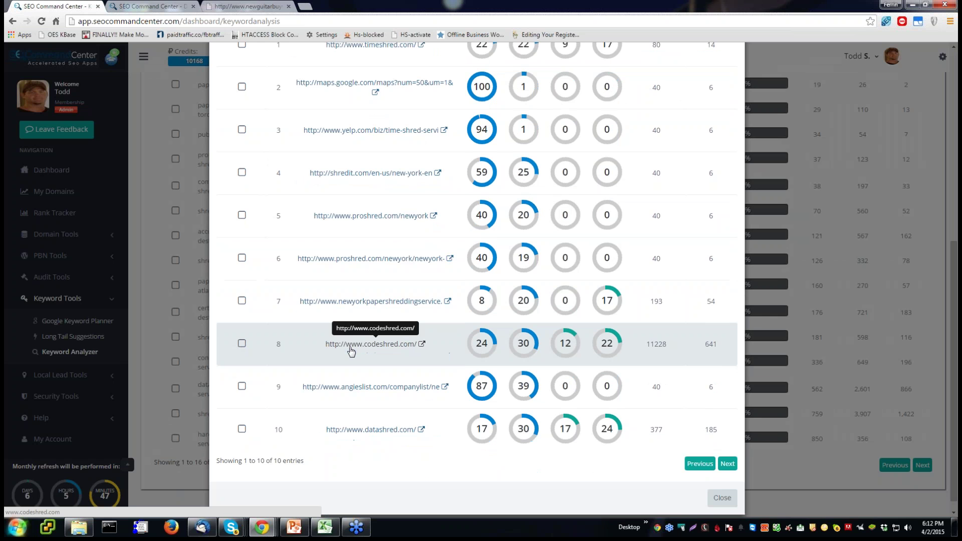
pyautogui.scroll(-1, 367, 424)
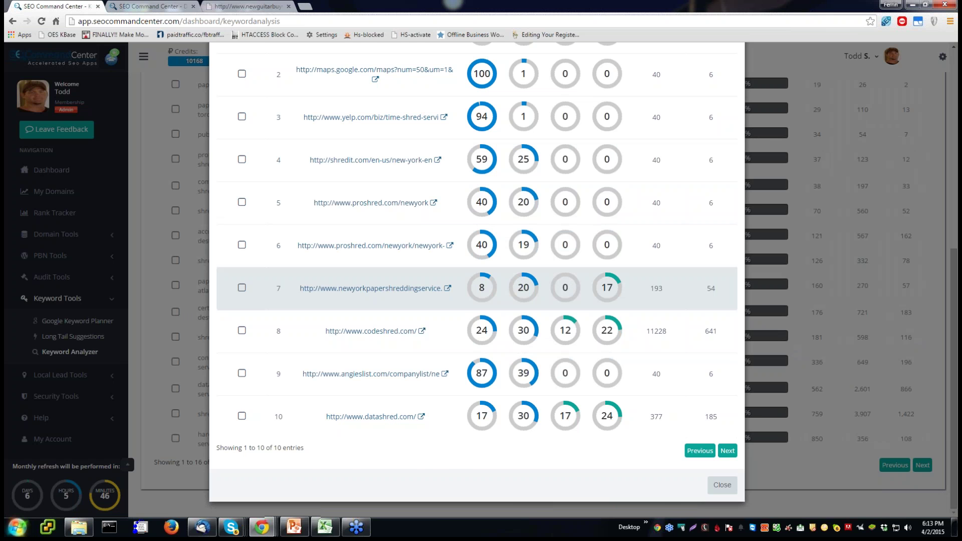
pyautogui.scroll(2, 476, 296)
pyautogui.scroll(-2, 476, 296)
pyautogui.scroll(4, 565, 286)
pyautogui.scroll(-3, 565, 293)
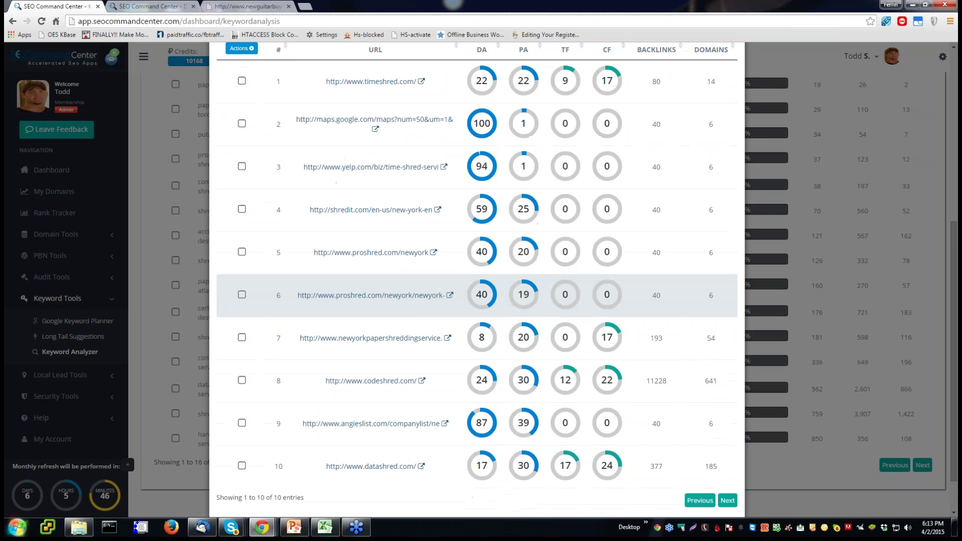
pyautogui.scroll(3, 565, 293)
pyautogui.scroll(-4, 565, 288)
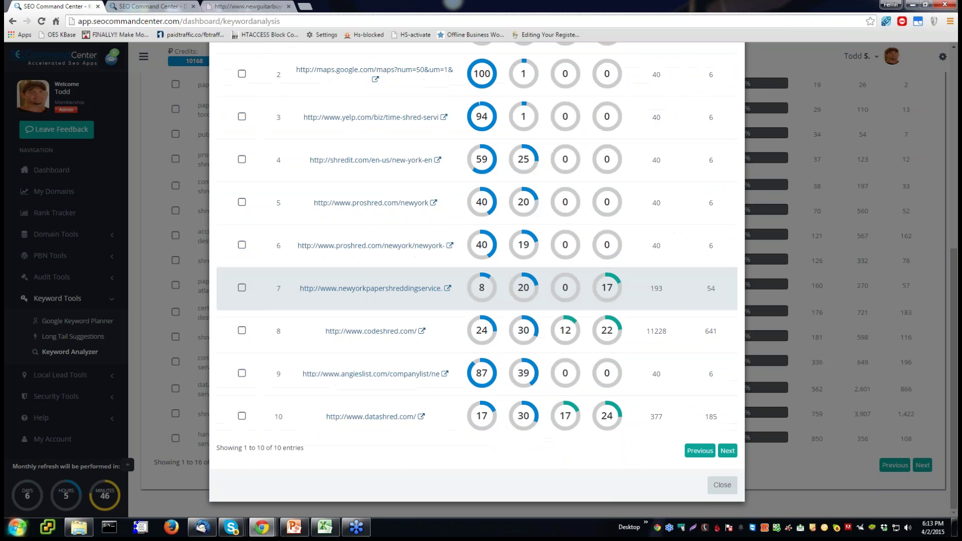
pyautogui.scroll(2, 565, 295)
pyautogui.scroll(-2, 565, 296)
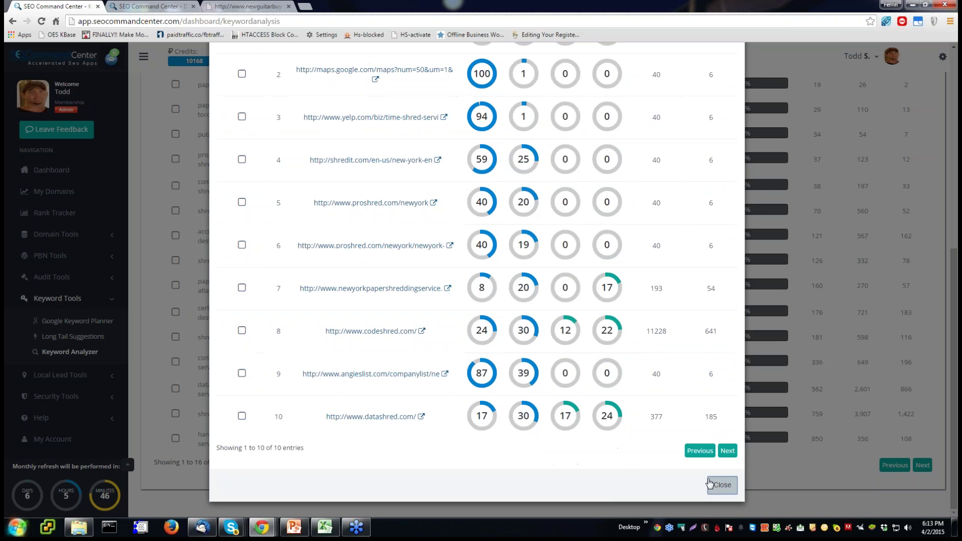
pyautogui.click(722, 485)
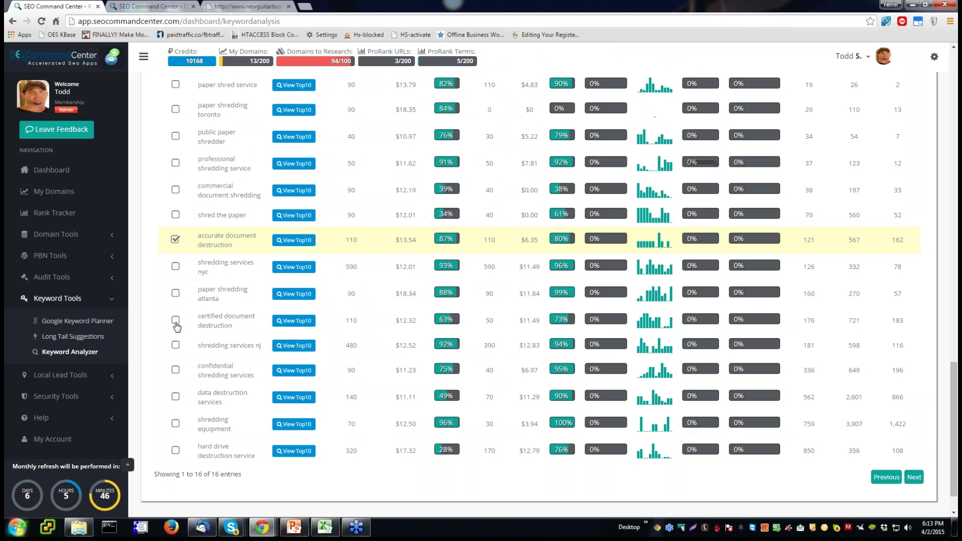
# Select "accurate document destruction" and "certified document destruction" in the report and look at the available keyword export options.
pyautogui.click(175, 321)
pyautogui.scroll(5, 176, 326)
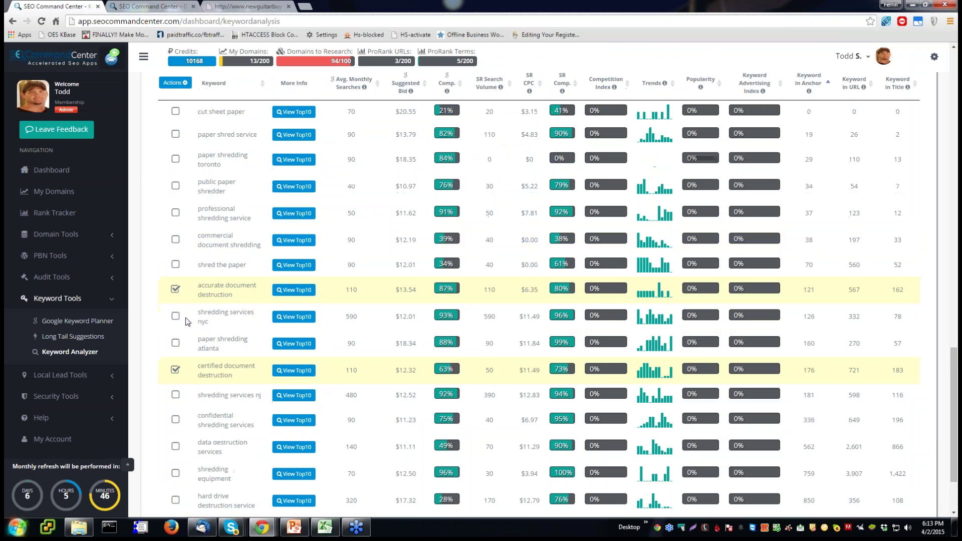
pyautogui.click(328, 253)
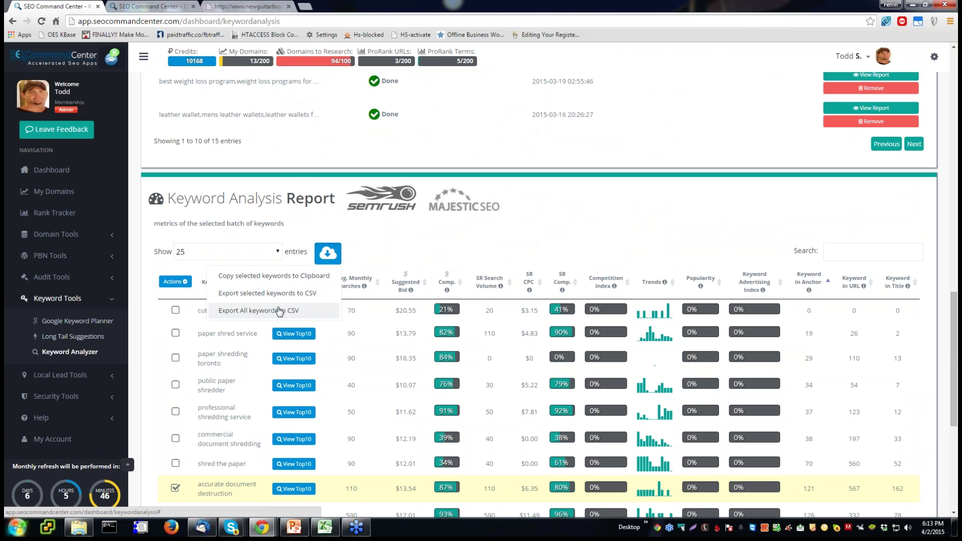
pyautogui.click(407, 240)
pyautogui.scroll(-3, 407, 240)
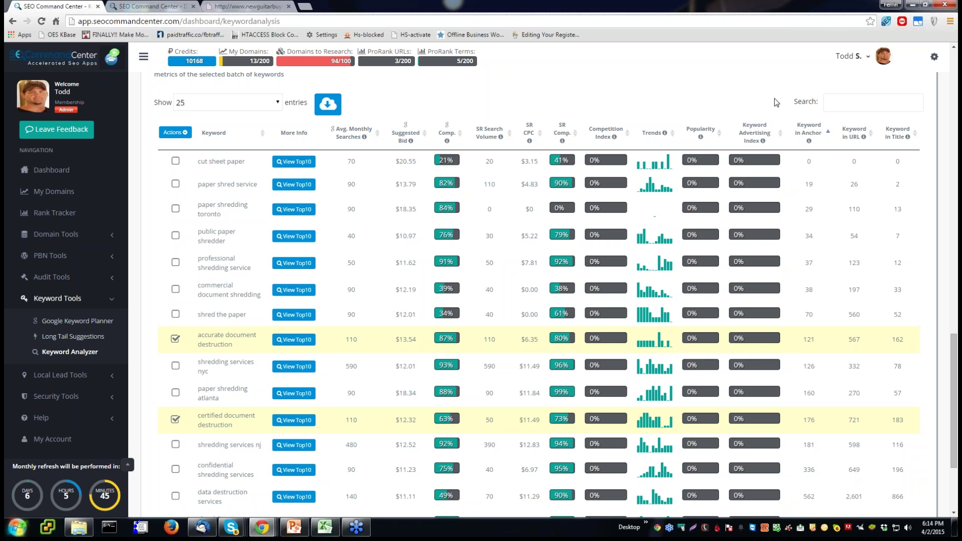
# Sort the report by Keyword in Anchor, highest first, and examine the anchor, URL and title counts of "hard drive destruction service".
pyautogui.click(808, 136)
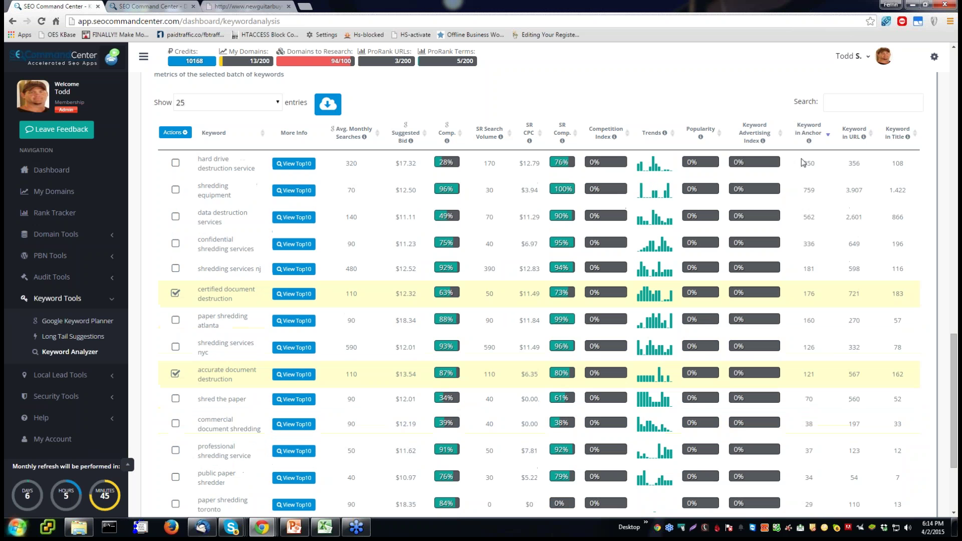
pyautogui.moveTo(804, 164); pyautogui.dragTo(824, 171)
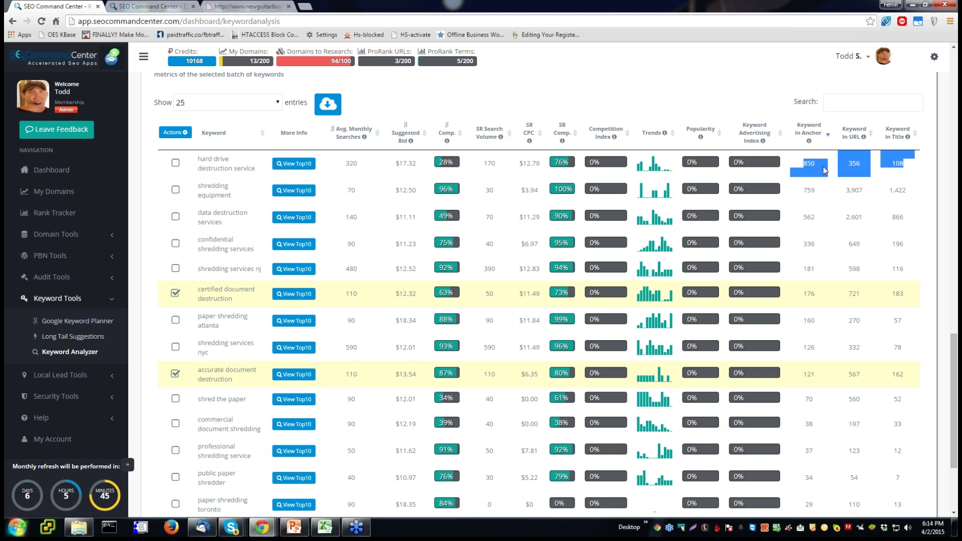
# Examine the Keyword in Anchor count of "hard drive destruction service" against its keyword in the report.
pyautogui.click(868, 177)
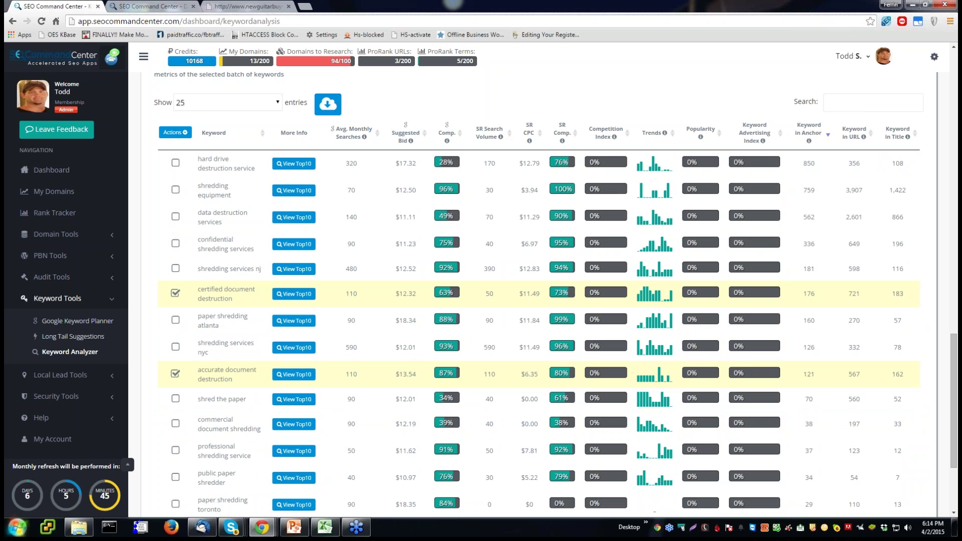
pyautogui.scroll(2, 488, 159)
pyautogui.scroll(-1, 712, 201)
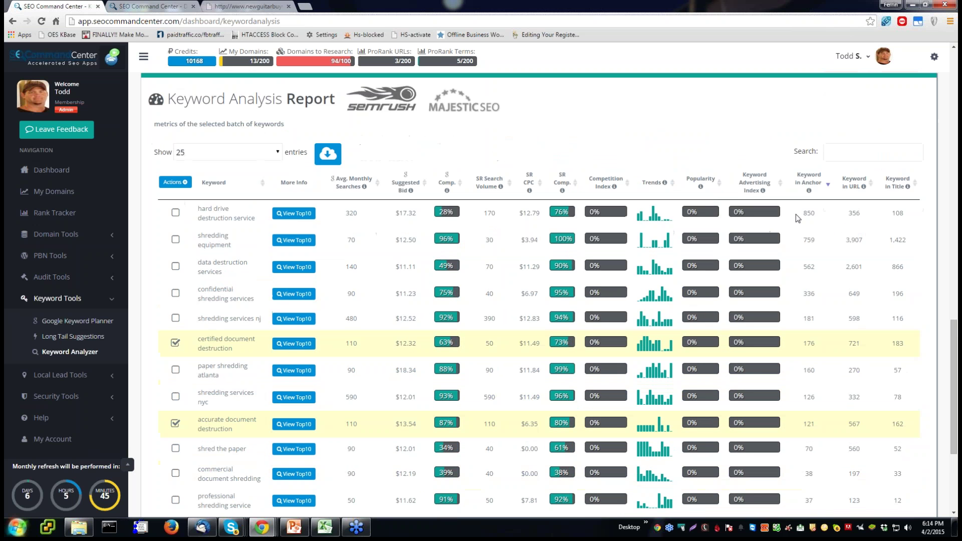
pyautogui.moveTo(802, 216); pyautogui.dragTo(818, 213)
pyautogui.moveTo(197, 207); pyautogui.dragTo(255, 220)
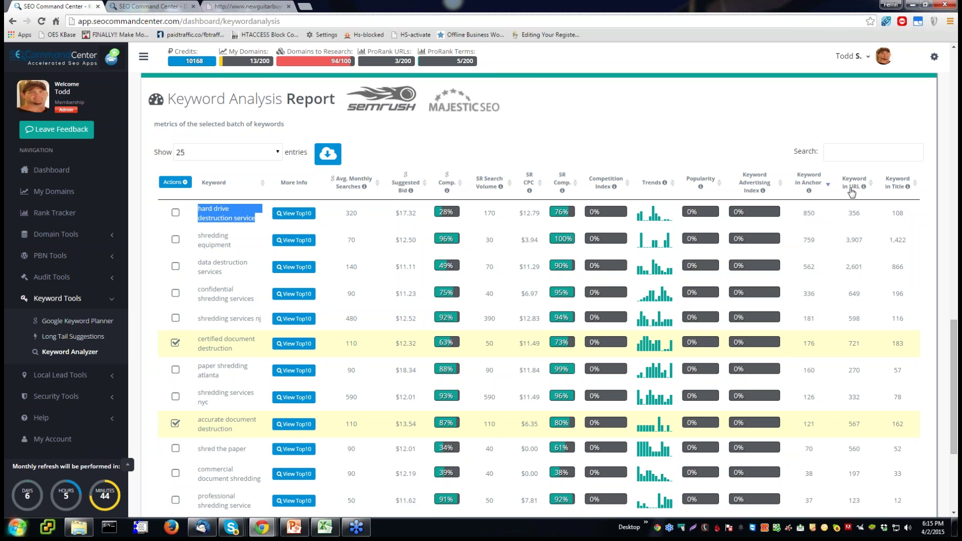
# Open the 2015-03-19 "best weight loss program" analysis report and sort it by Keyword in URL, highest first.
pyautogui.scroll(4, 317, 202)
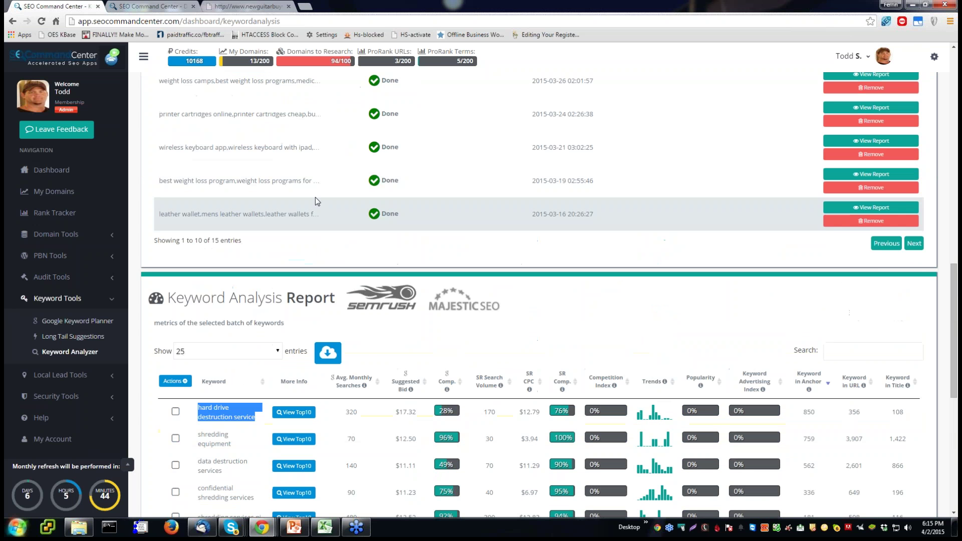
pyautogui.click(874, 175)
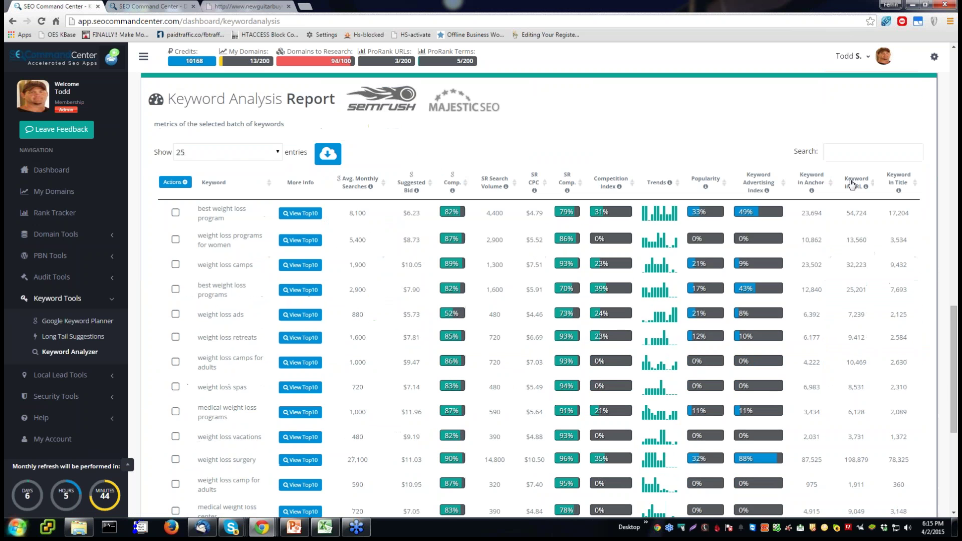
pyautogui.click(852, 184)
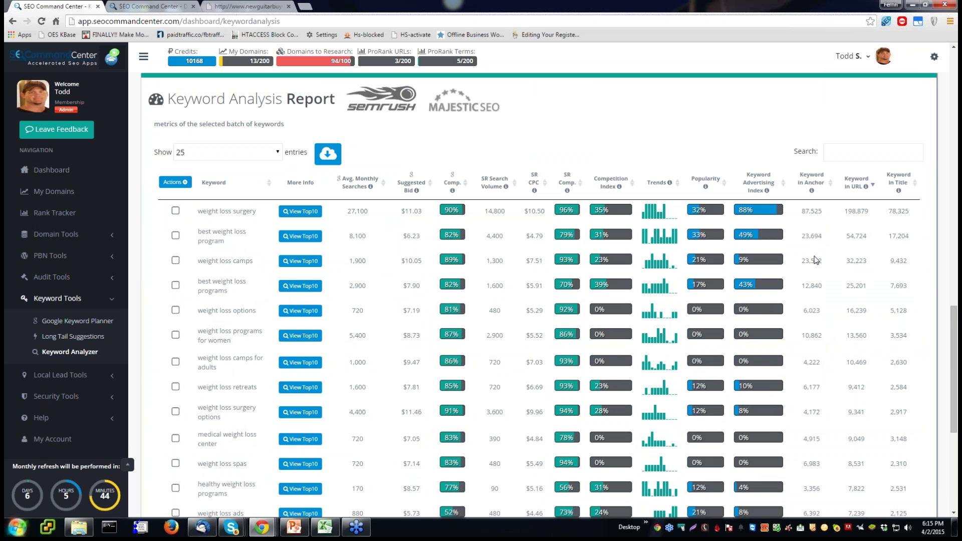
pyautogui.scroll(-3, 827, 365)
pyautogui.scroll(-2, 828, 364)
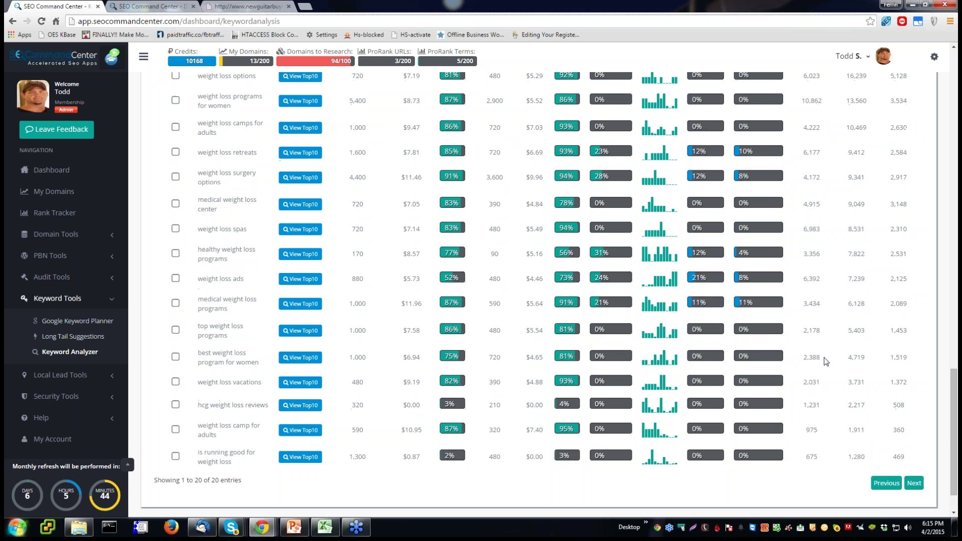
pyautogui.scroll(5, 825, 361)
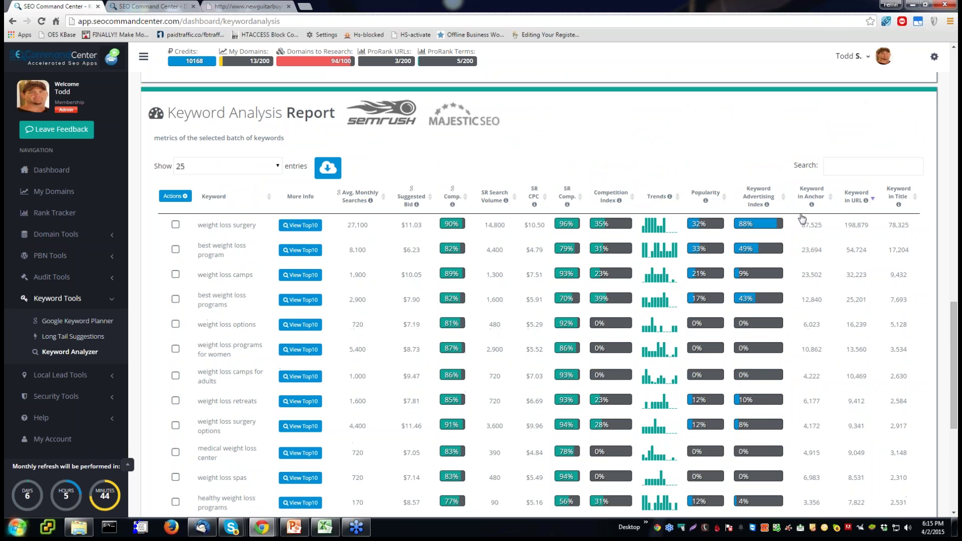
# Sort the weight loss report by Keyword in Anchor, highest first, and re-sort it by Keyword in Title, lowest first.
pyautogui.click(808, 196)
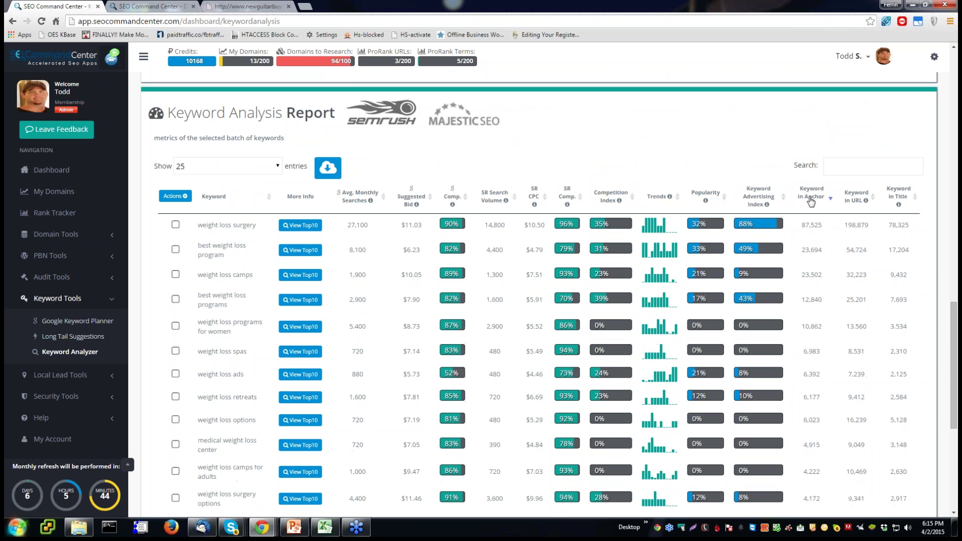
pyautogui.click(897, 196)
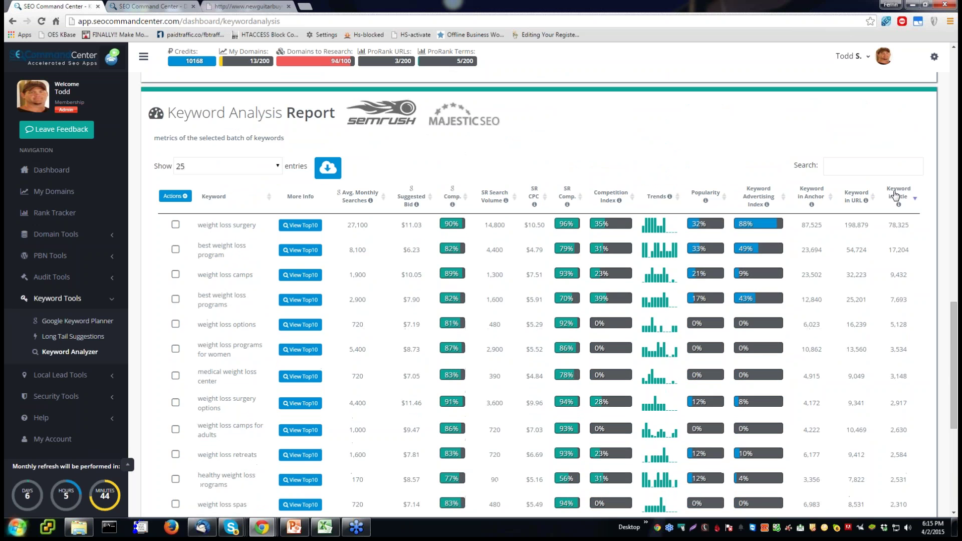
pyautogui.click(895, 195)
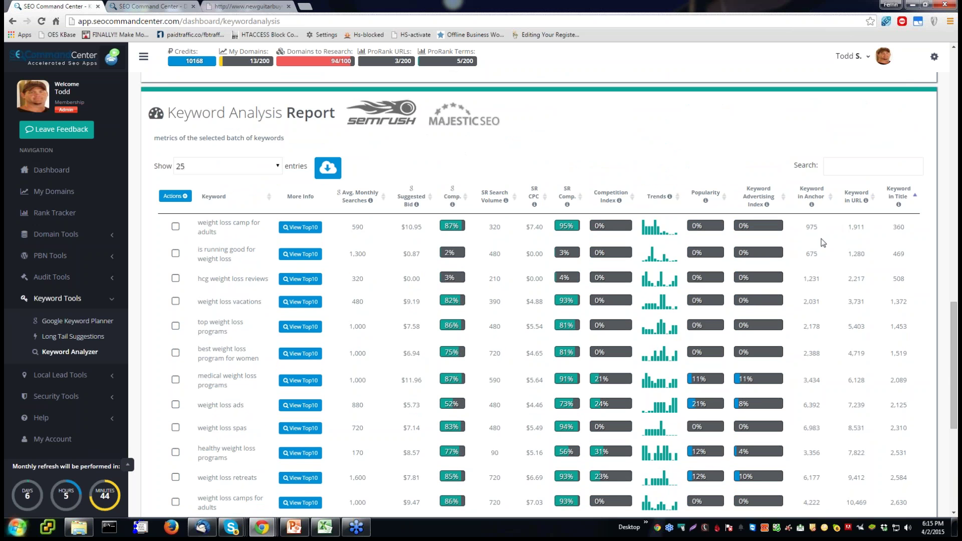
# Examine the anchor and URL counts, average monthly searches and suggested bid of "weight loss camp for adults".
pyautogui.moveTo(807, 228); pyautogui.dragTo(895, 226)
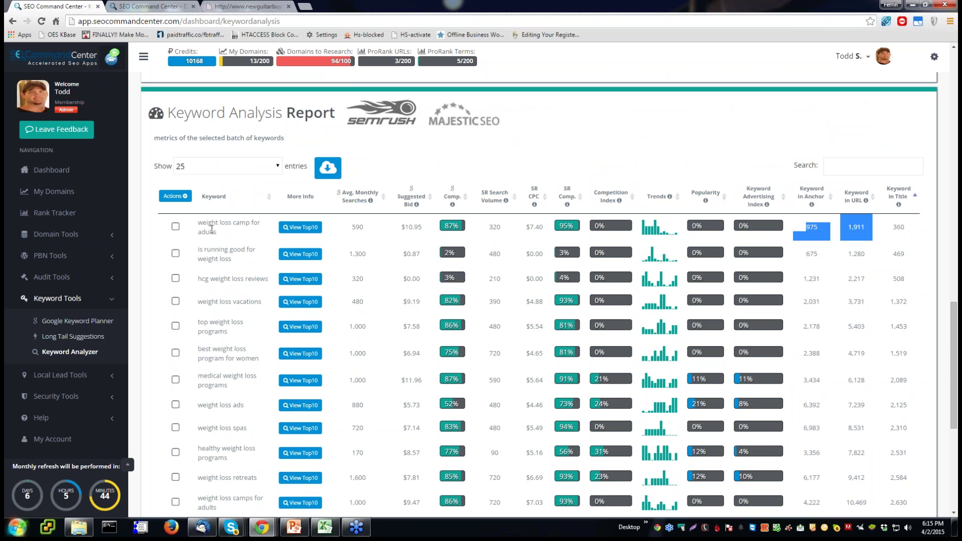
pyautogui.moveTo(400, 226); pyautogui.dragTo(425, 228)
pyautogui.moveTo(351, 227); pyautogui.dragTo(375, 227)
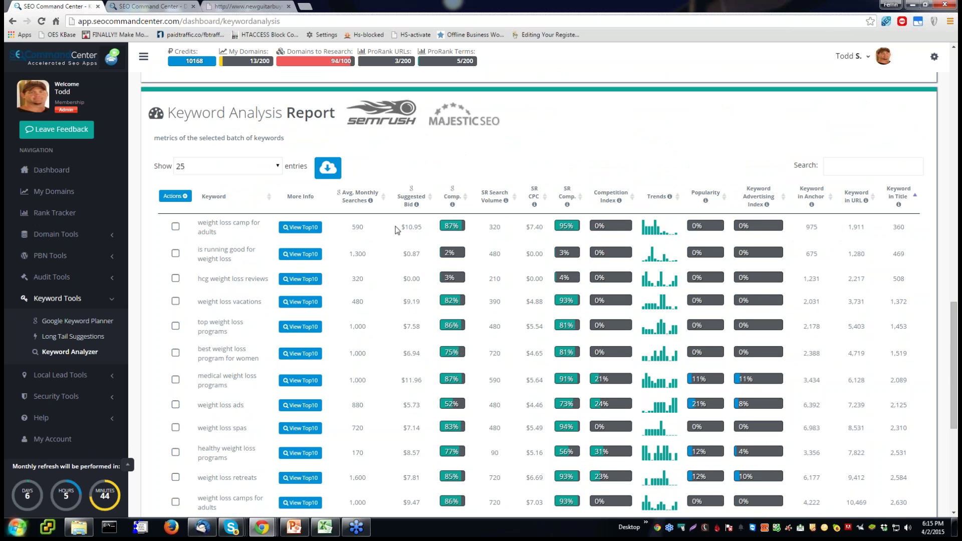
pyautogui.moveTo(402, 227); pyautogui.dragTo(425, 228)
pyautogui.click(408, 231)
pyautogui.moveTo(408, 229); pyautogui.dragTo(421, 227)
pyautogui.click(421, 228)
pyautogui.moveTo(217, 233); pyautogui.dragTo(198, 222)
pyautogui.click(208, 226)
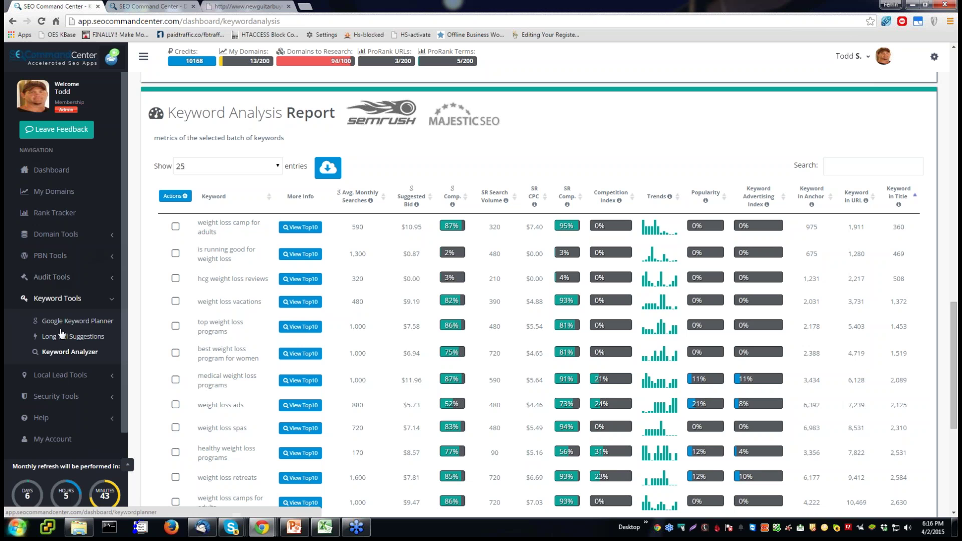
# Open the Yellow Pages Lead Finder and mark all notifications as seen.
pyautogui.click(58, 376)
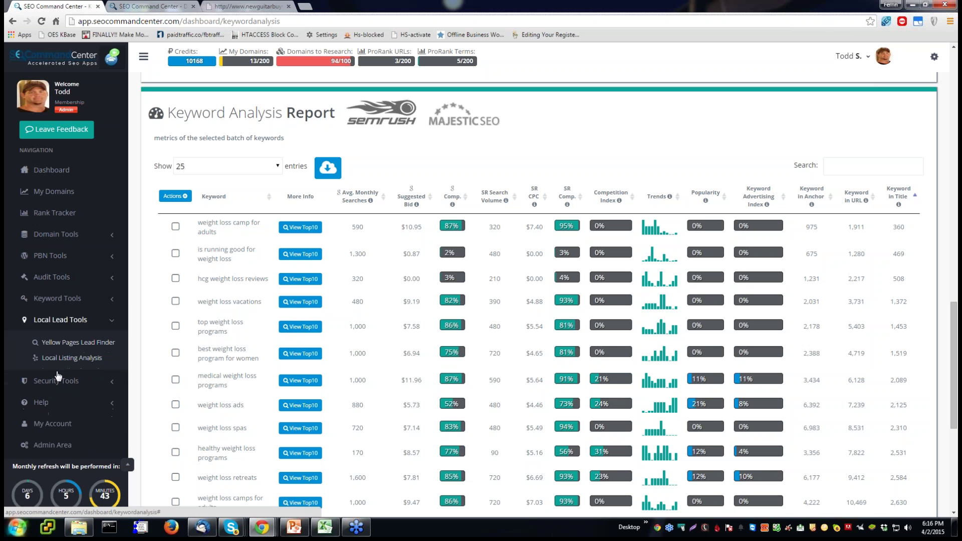
pyautogui.click(72, 344)
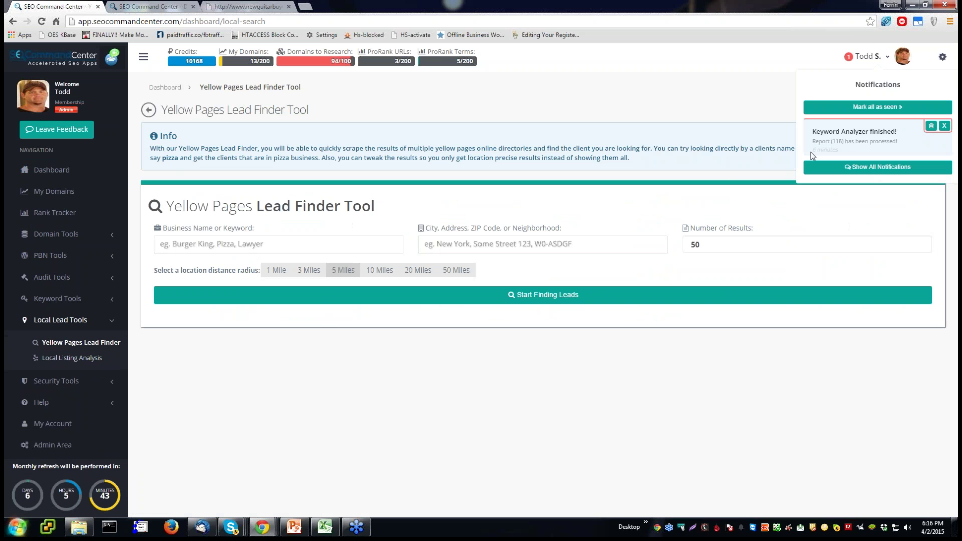
pyautogui.click(885, 108)
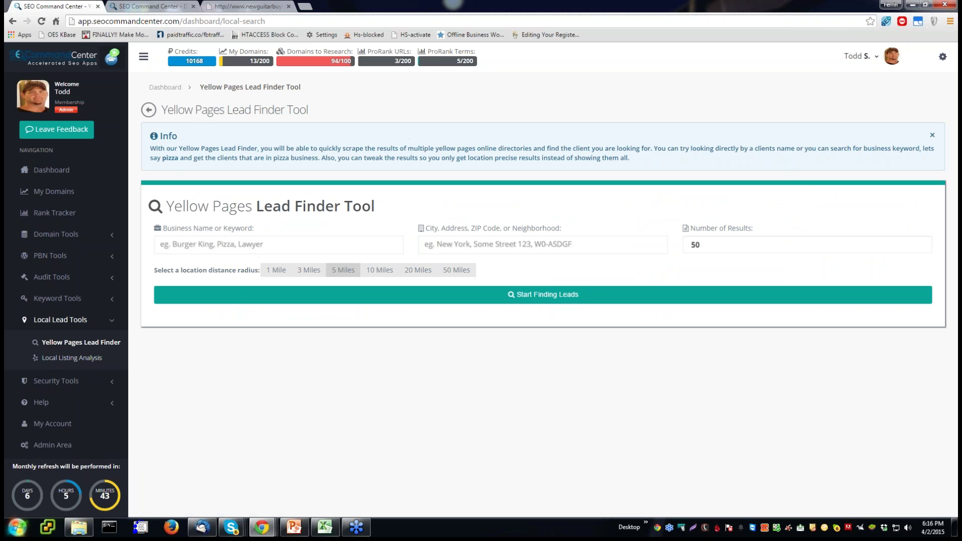
# Find Yellow Pages leads for the keyword "roofing" around ZIP code 75070.
pyautogui.click(239, 246)
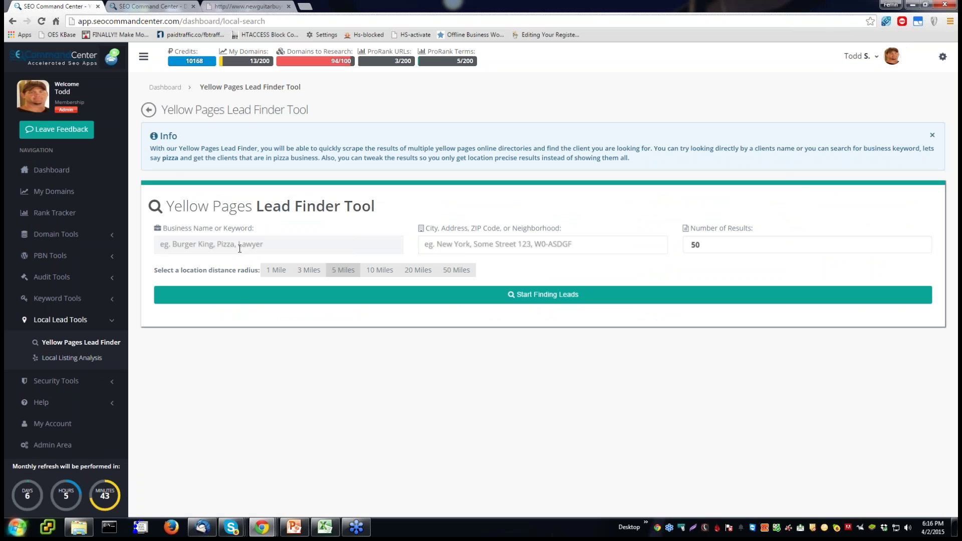
pyautogui.write('roofing')
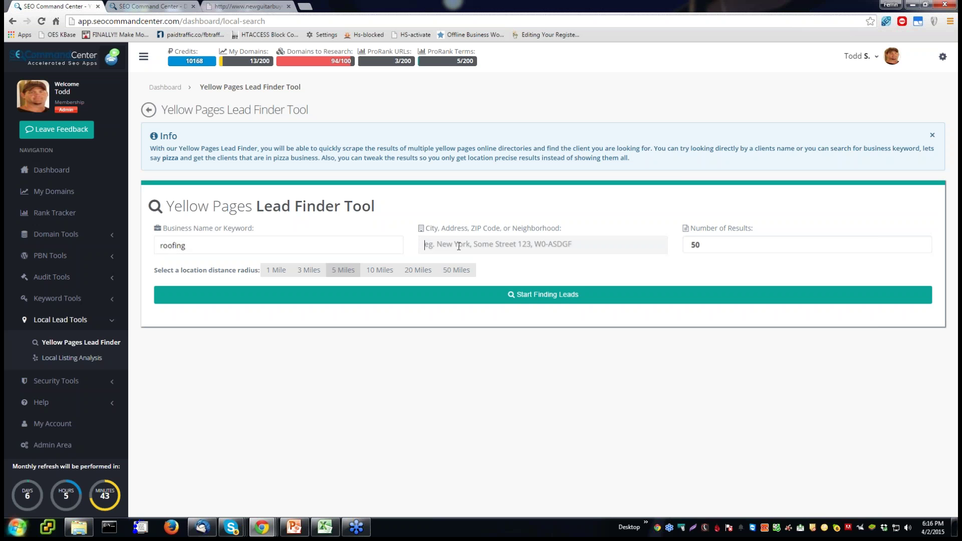
pyautogui.write('75070')
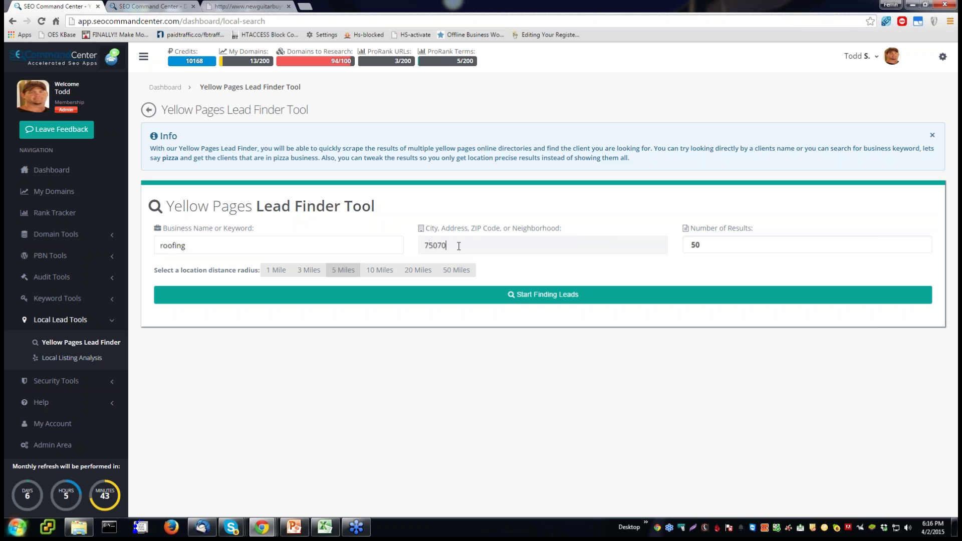
pyautogui.click(555, 296)
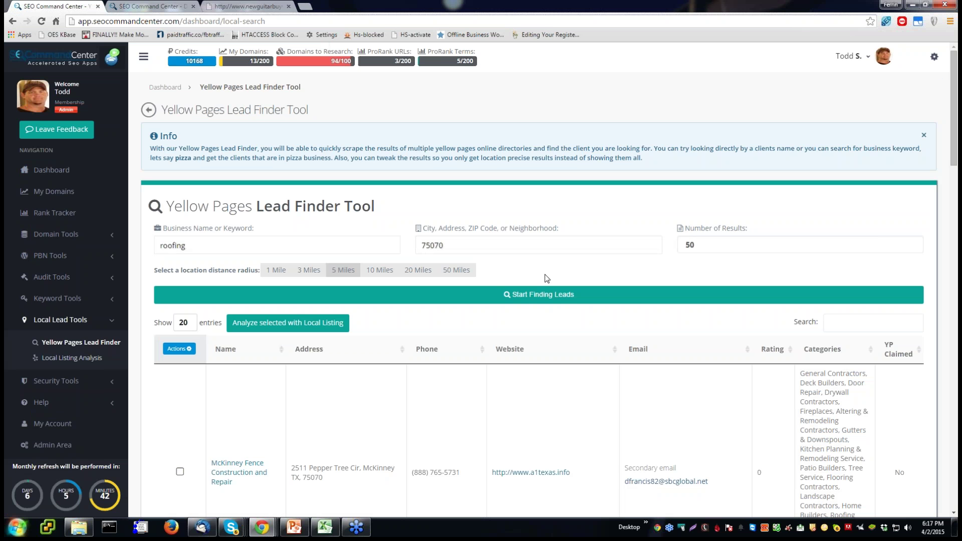
# Select the first five leads in the roofing results, starting with McKinney Fence Construction and Repair.
pyautogui.scroll(-3, 497, 272)
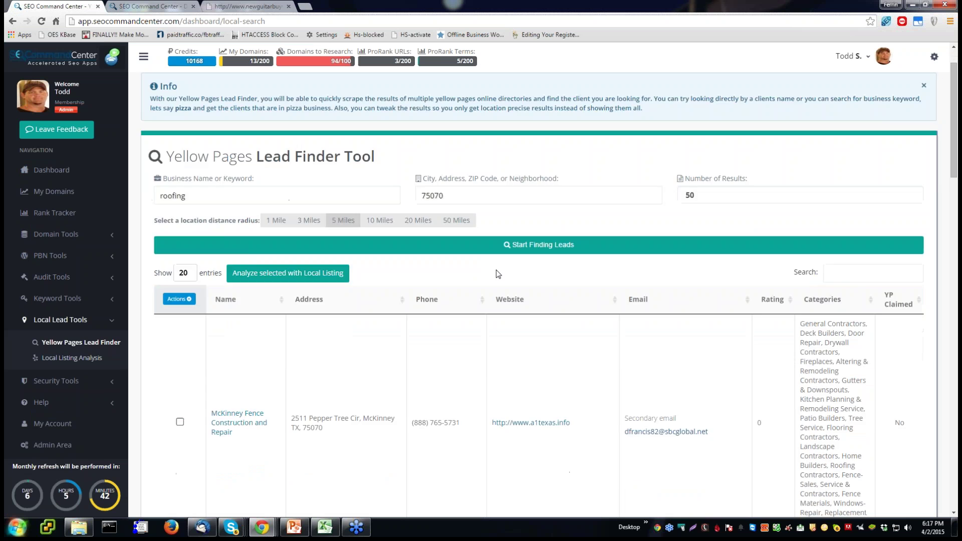
pyautogui.click(180, 323)
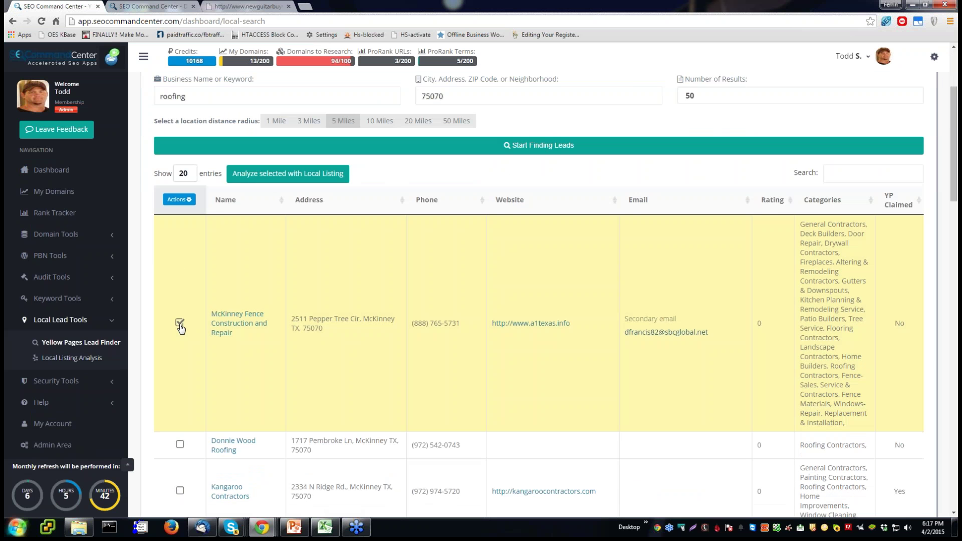
pyautogui.scroll(-3, 181, 326)
pyautogui.click(180, 295)
pyautogui.click(180, 342)
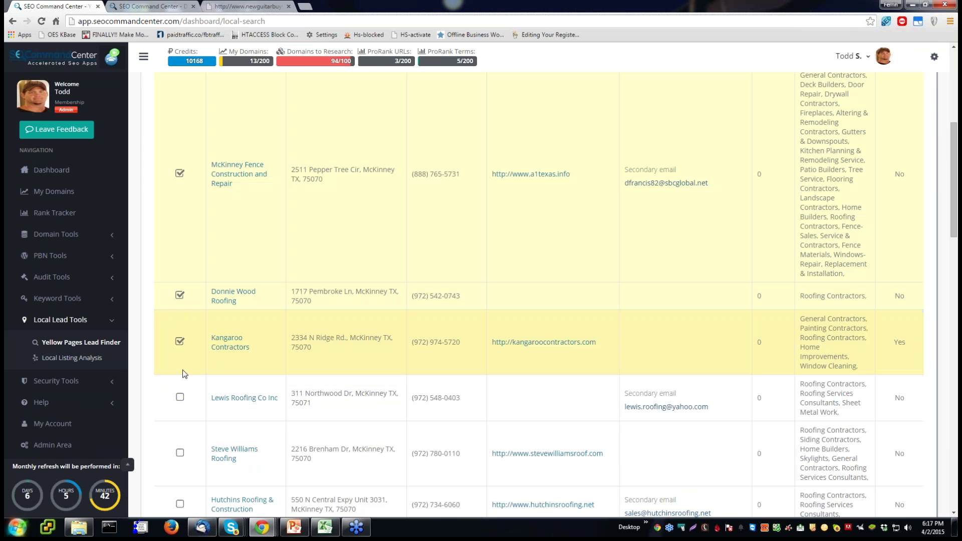
pyautogui.click(180, 397)
pyautogui.scroll(-1, 184, 395)
pyautogui.click(180, 400)
pyautogui.scroll(-1, 180, 399)
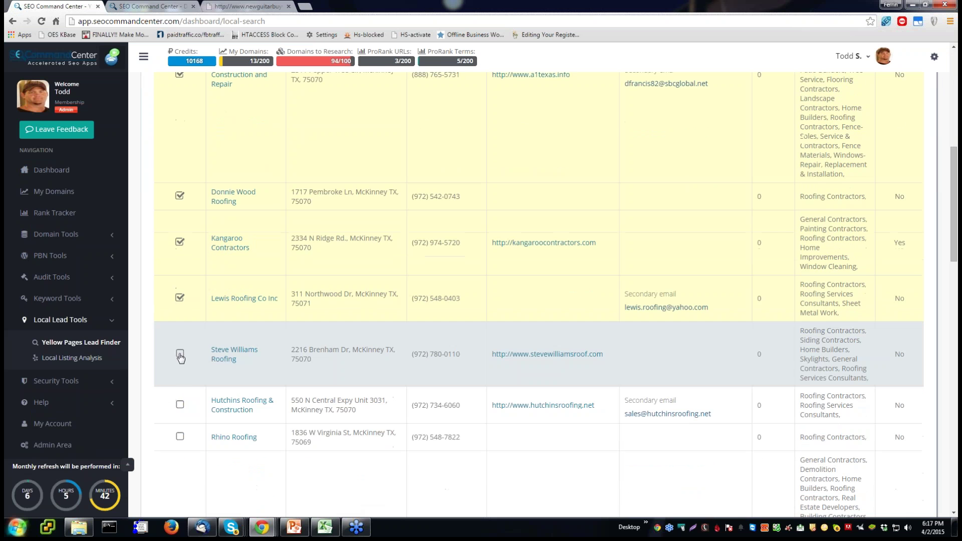
# Look through the first page of roofing leads and the available maximum result counts, keeping 50.
pyautogui.scroll(5, 228, 280)
pyautogui.scroll(-5, 300, 286)
pyautogui.scroll(-10, 299, 283)
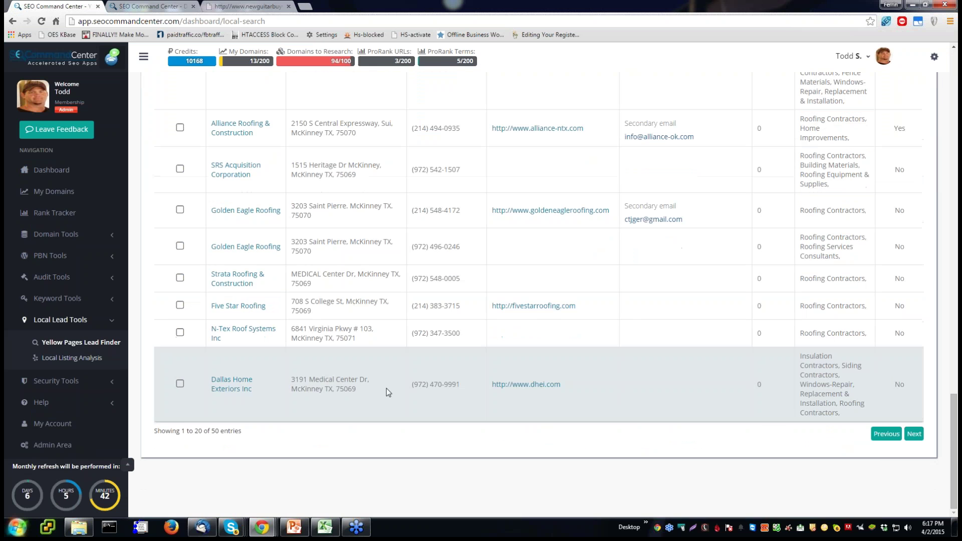
pyautogui.scroll(15, 386, 389)
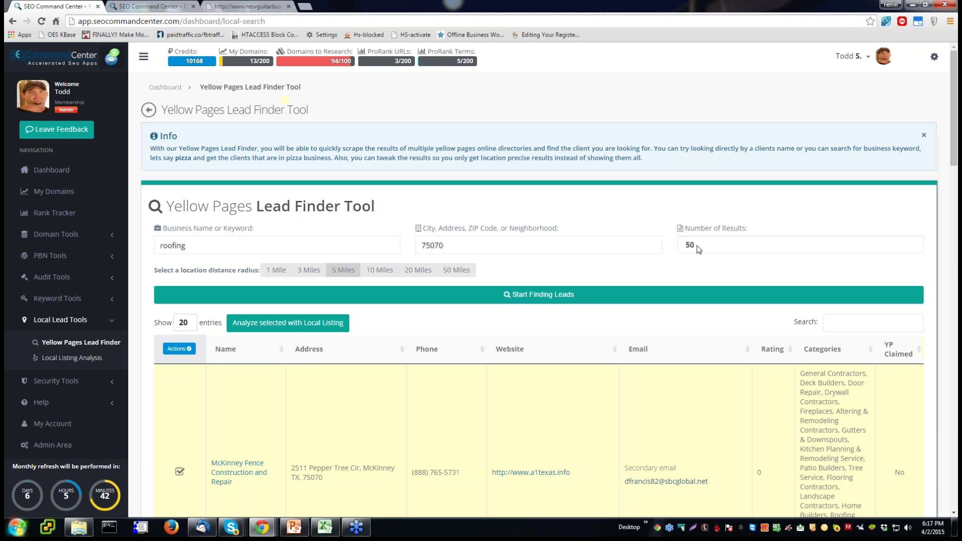
pyautogui.click(699, 249)
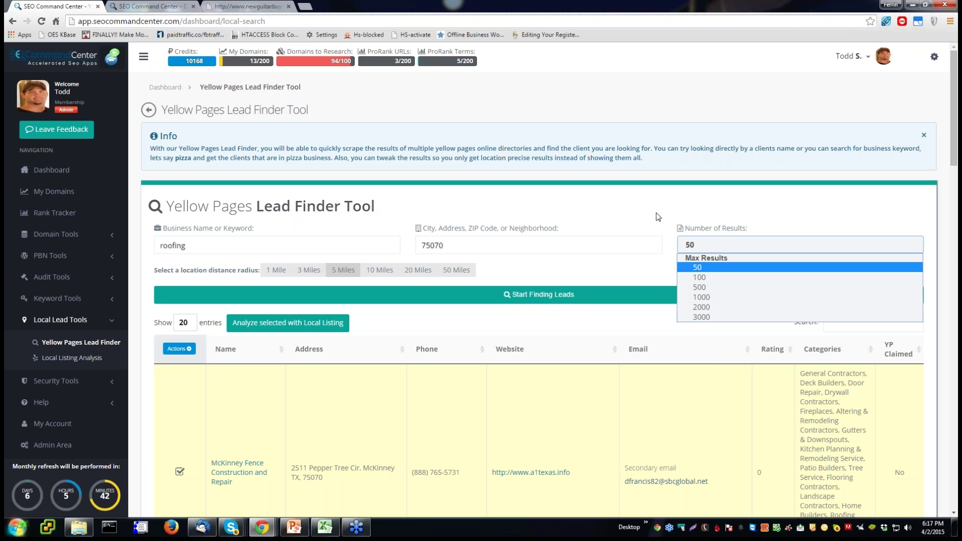
pyautogui.click(699, 268)
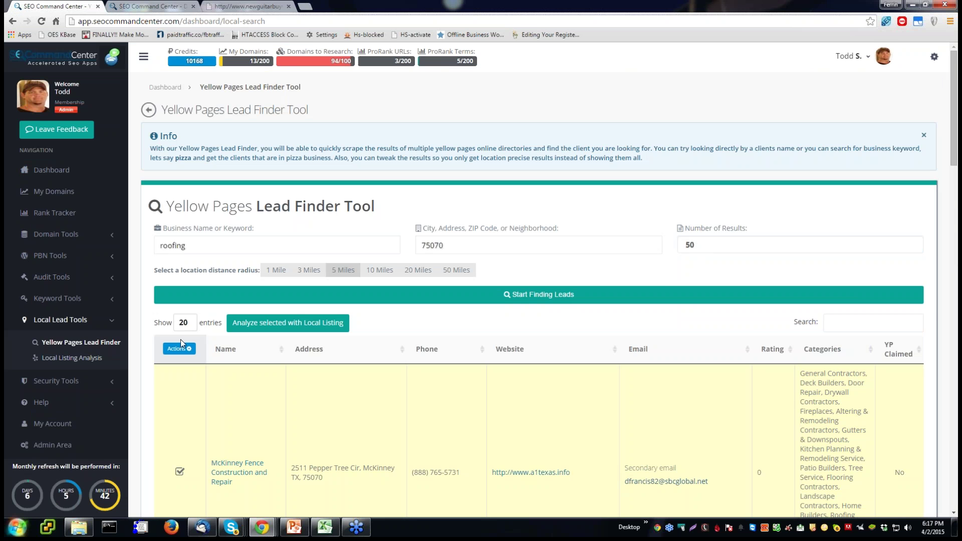
# Analyze the five selected leads with Local Listing and review each business's directory and social listings.
pyautogui.scroll(-2, 182, 344)
pyautogui.scroll(-7, 180, 339)
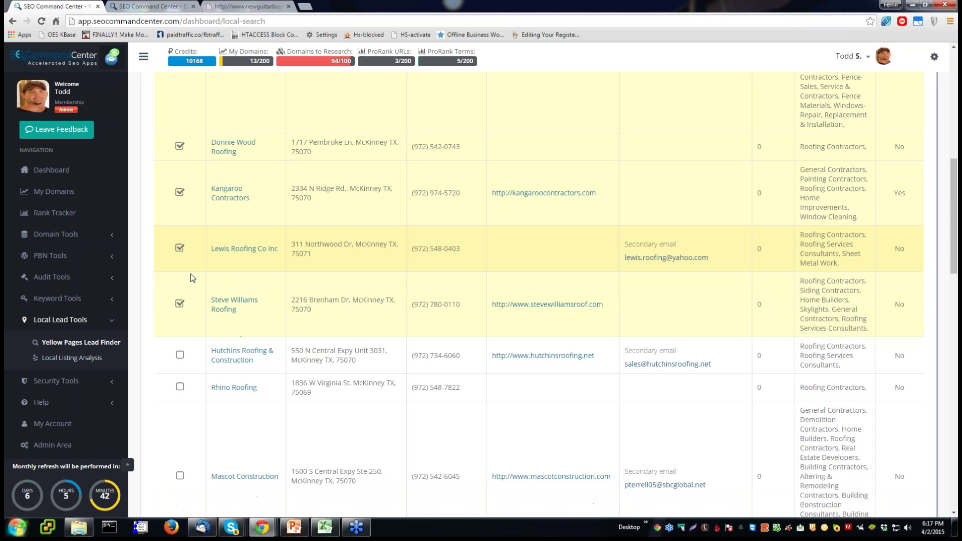
pyautogui.scroll(6, 187, 306)
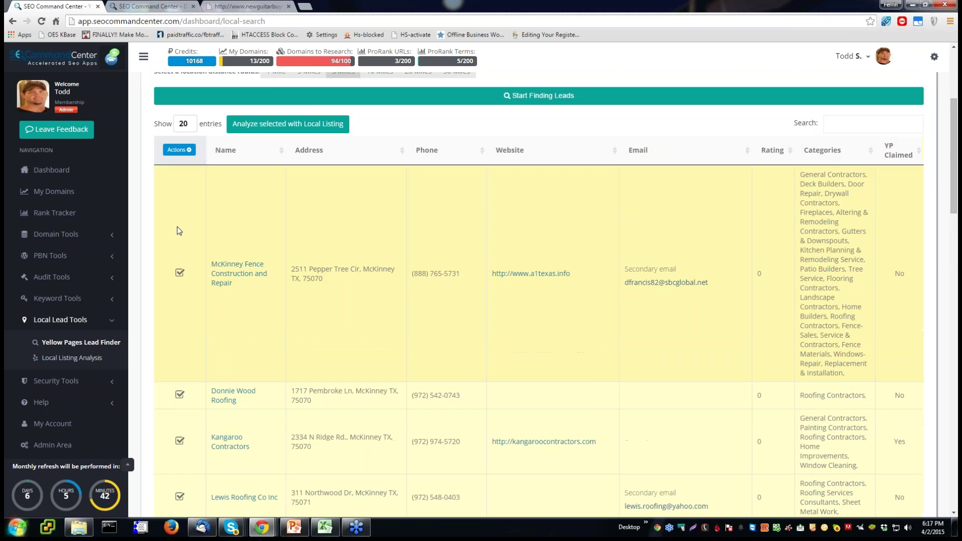
pyautogui.scroll(1, 178, 231)
pyautogui.click(320, 228)
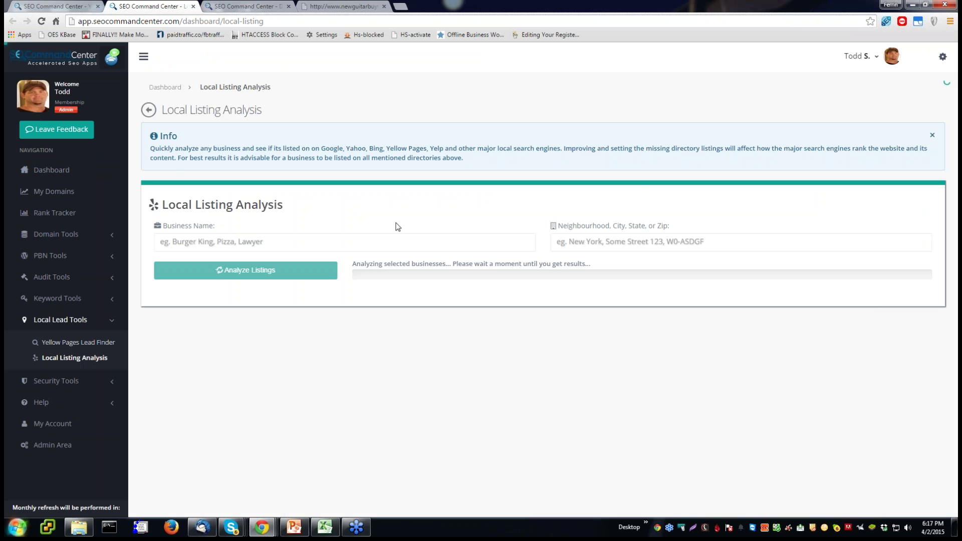
pyautogui.scroll(-1, 398, 227)
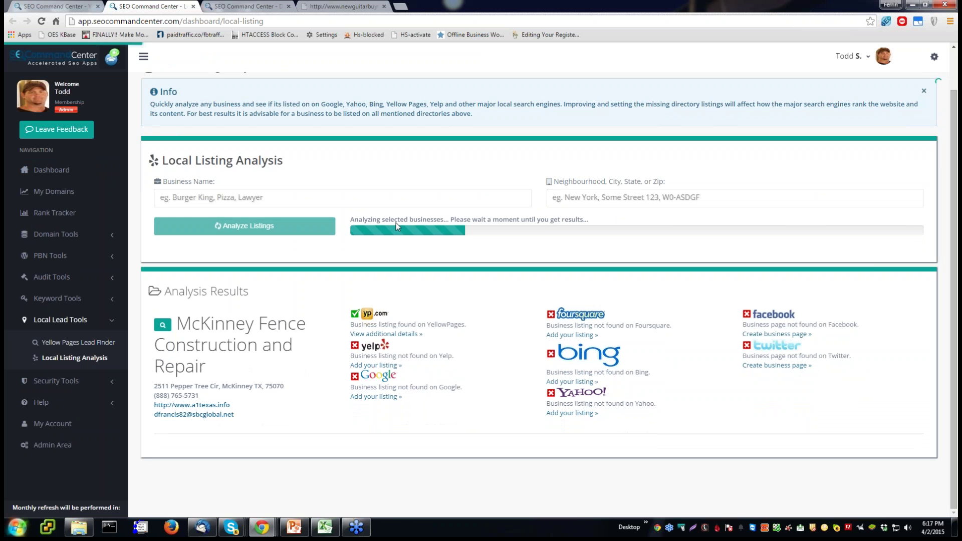
pyautogui.scroll(-3, 398, 226)
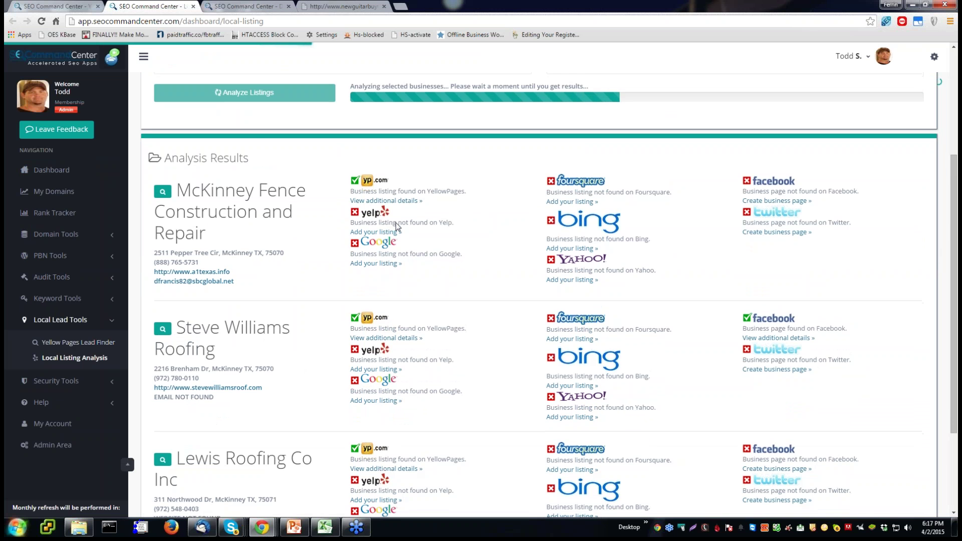
pyautogui.scroll(-1, 397, 227)
pyautogui.scroll(-1, 397, 227)
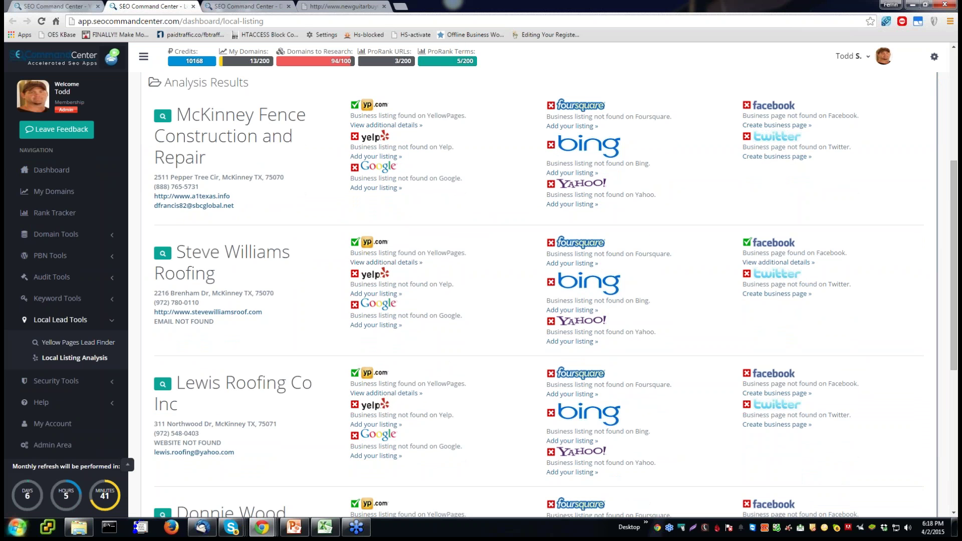
# Review the directory and social listings of the remaining analyzed businesses, from Steve Williams Roofing to Kangaroo Contractors.
pyautogui.scroll(-1, 260, 293)
pyautogui.scroll(-1, 259, 291)
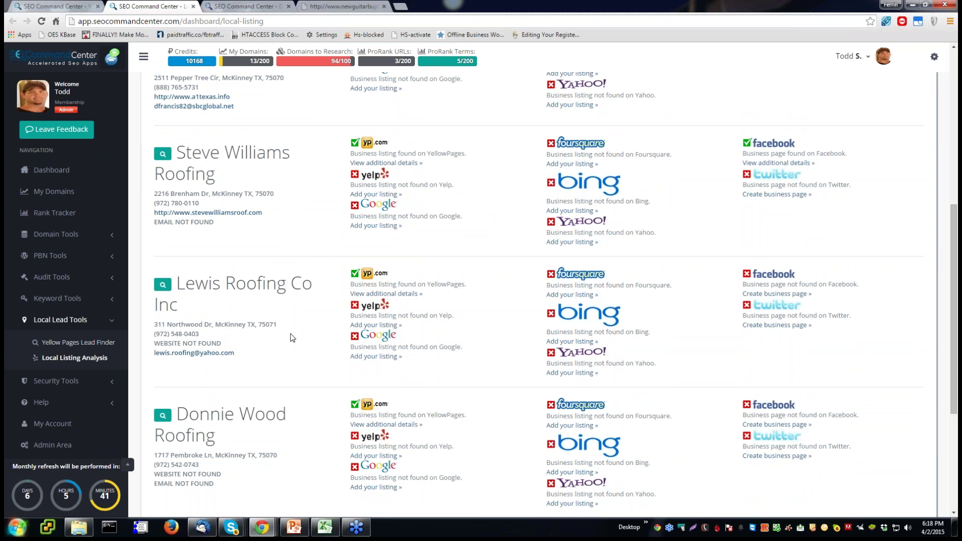
pyautogui.scroll(-1, 292, 338)
pyautogui.scroll(-1, 271, 345)
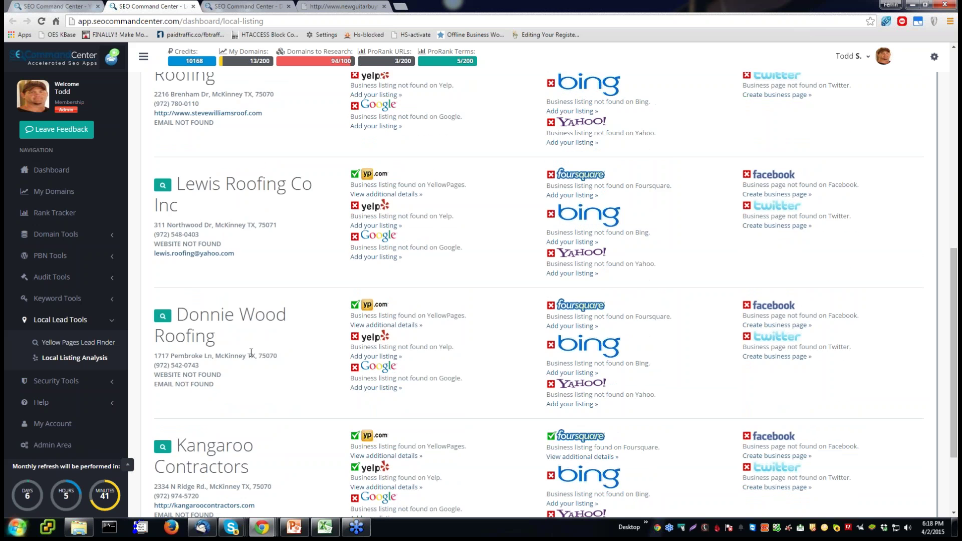
pyautogui.scroll(6, 249, 351)
pyautogui.scroll(-1, 301, 284)
pyautogui.scroll(-1, 301, 284)
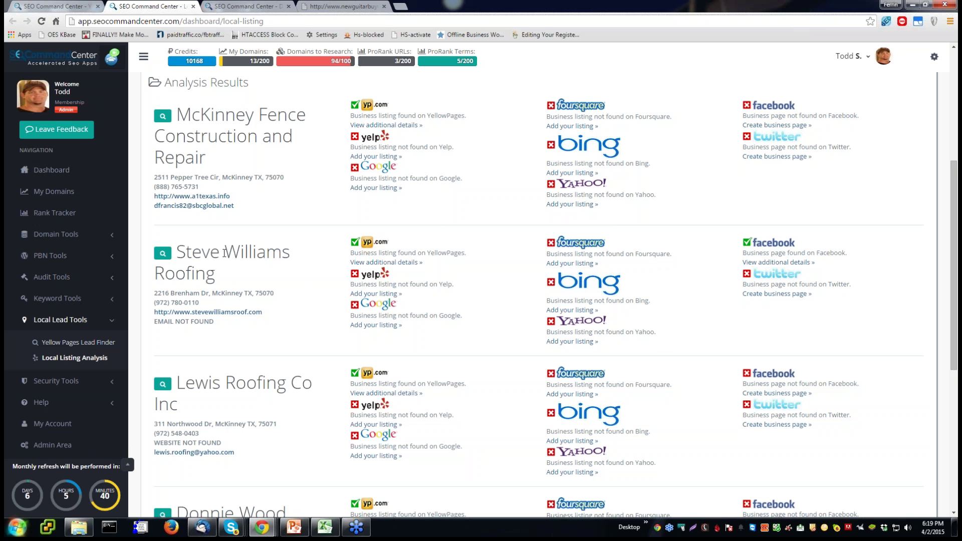
# Send McKinney Fence Construction and Repair to Site Auditor and load the saved PBN Profile into the report form.
pyautogui.scroll(2, 224, 253)
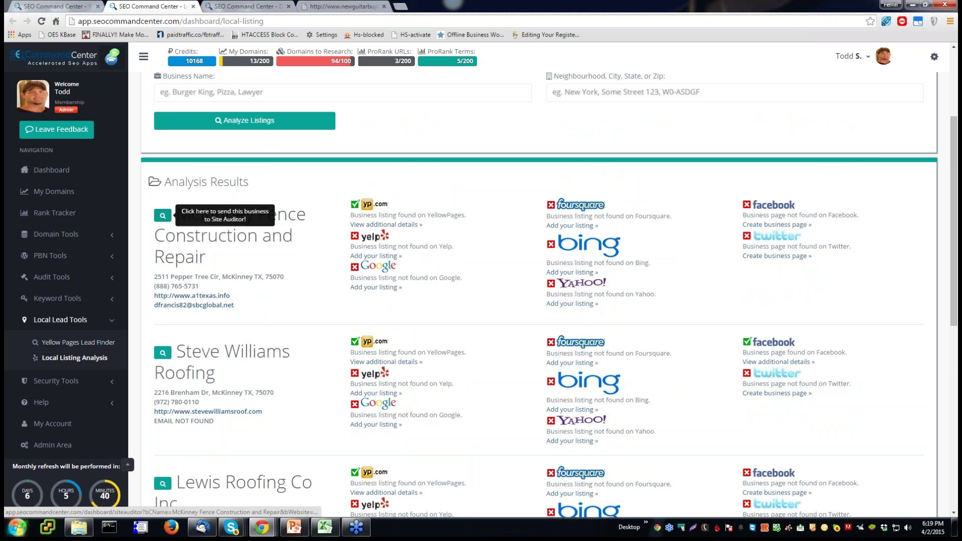
pyautogui.click(162, 216)
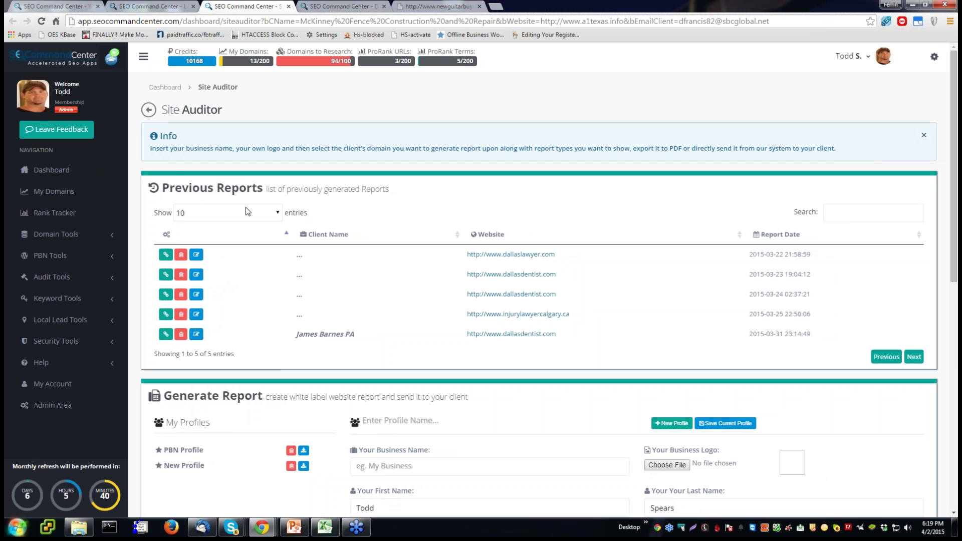
pyautogui.scroll(-6, 248, 212)
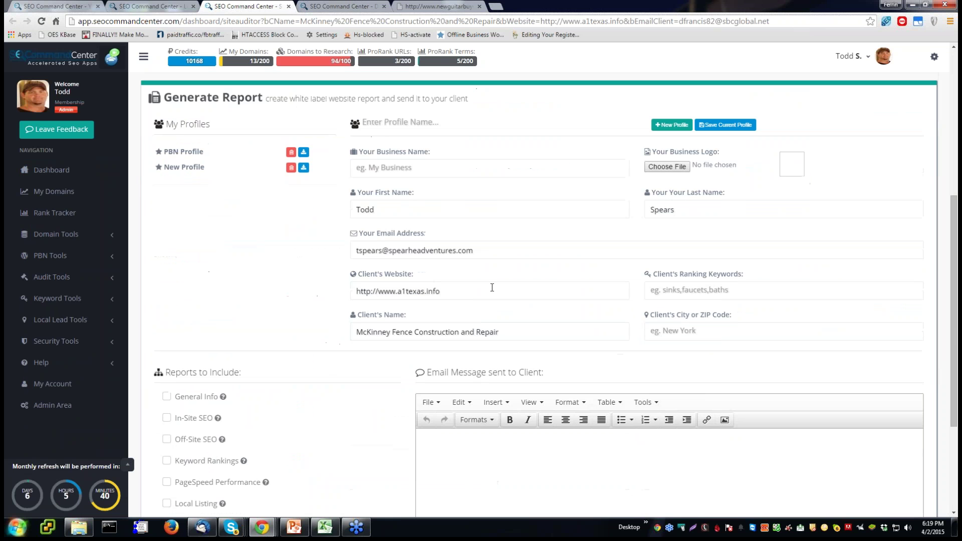
pyautogui.click(304, 152)
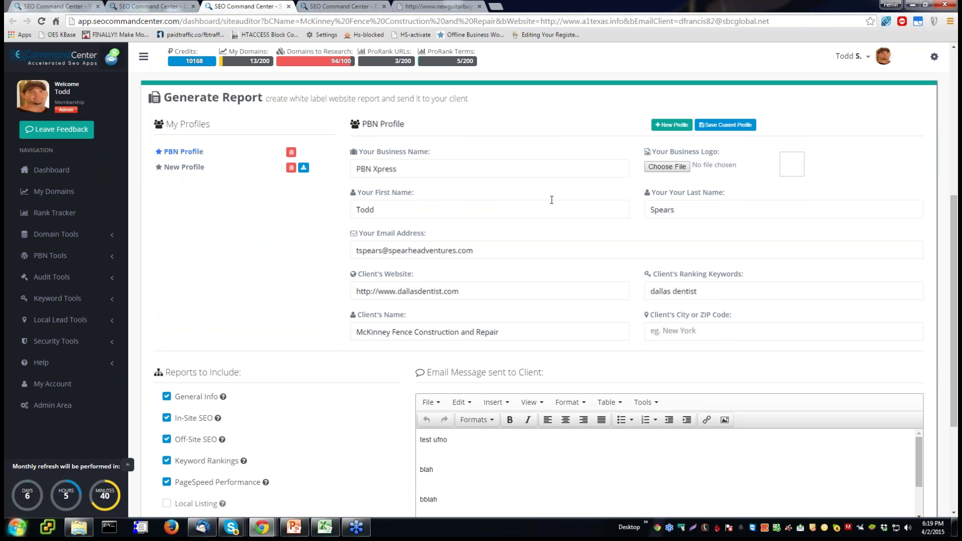
# Choose logoForUse.png from the images folder inside !!!!SeoCommandCenter on drive D as the business logo.
pyautogui.click(667, 167)
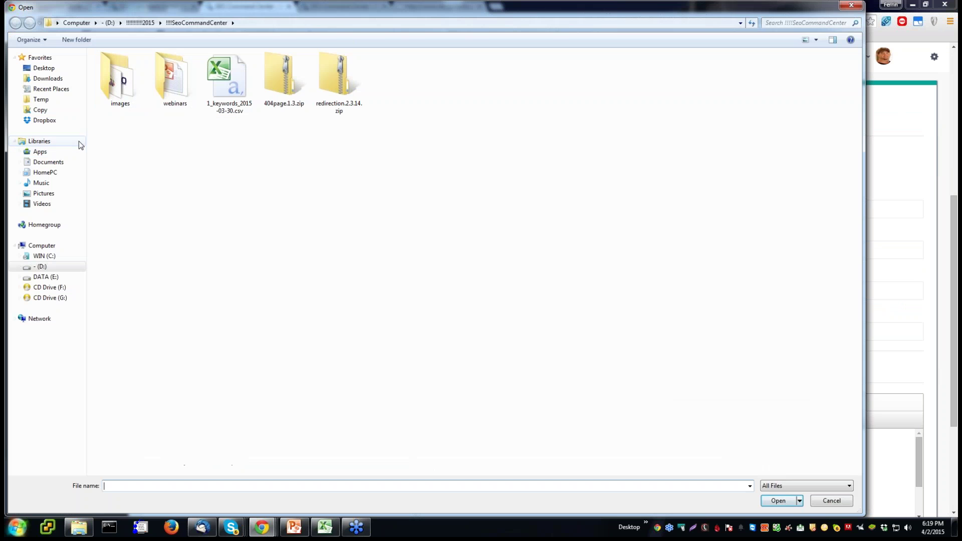
pyautogui.click(40, 257)
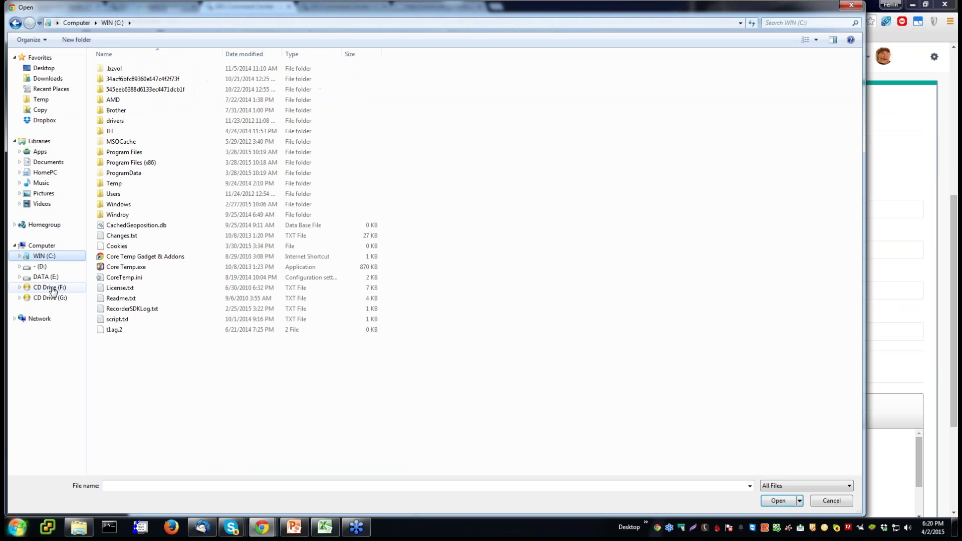
pyautogui.click(40, 266)
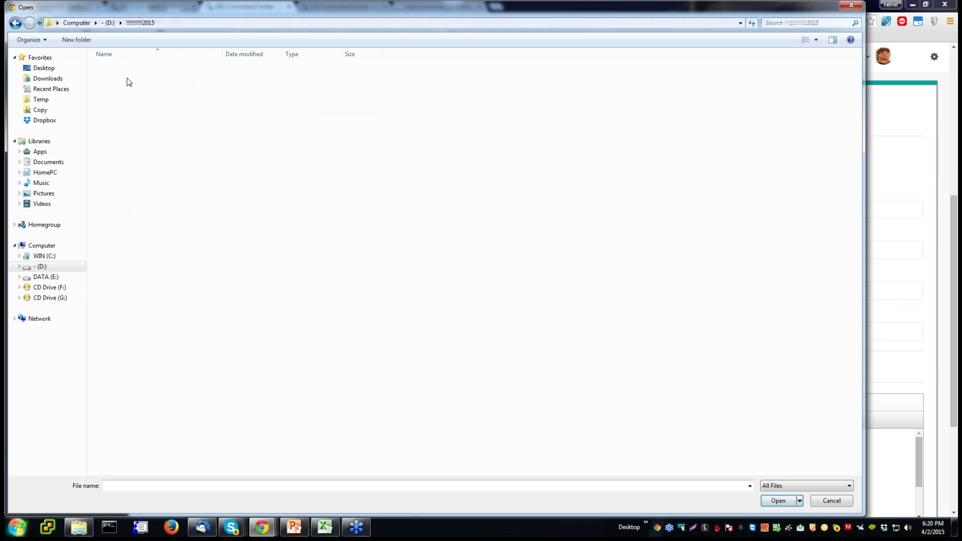
pyautogui.doubleClick(134, 79)
pyautogui.doubleClick(133, 100)
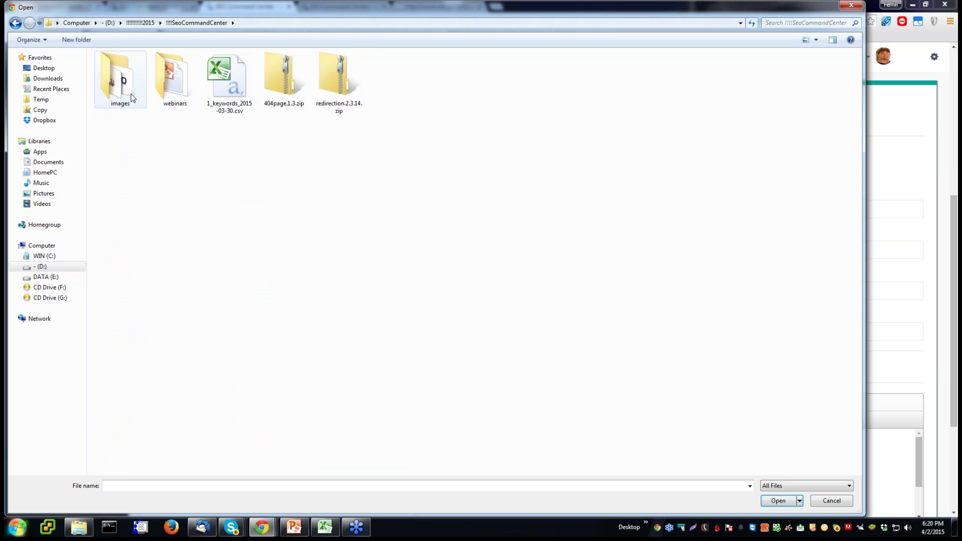
pyautogui.doubleClick(131, 95)
pyautogui.doubleClick(181, 88)
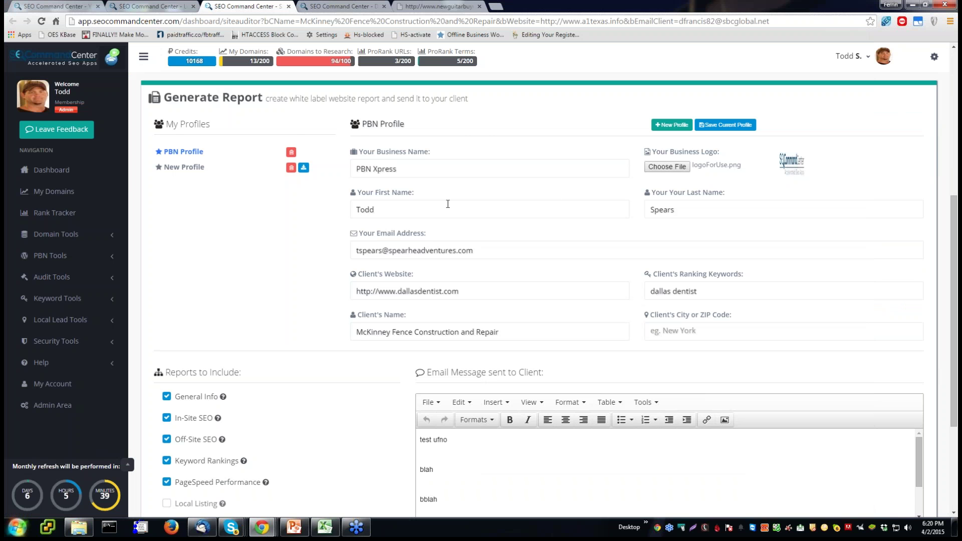
# Add Local Listing to the reports included in the Site Auditor report.
pyautogui.scroll(5, 448, 204)
pyautogui.scroll(1, 296, 203)
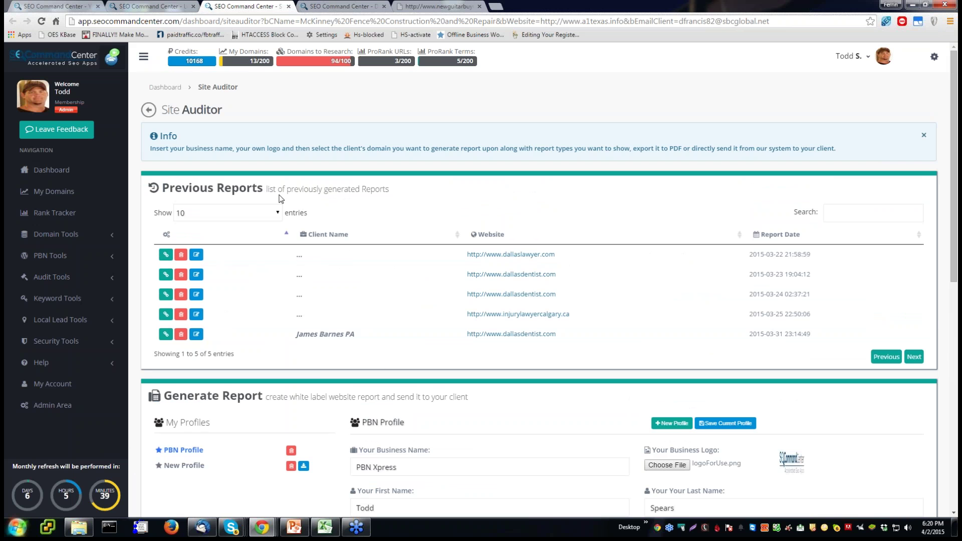
pyautogui.click(154, 10)
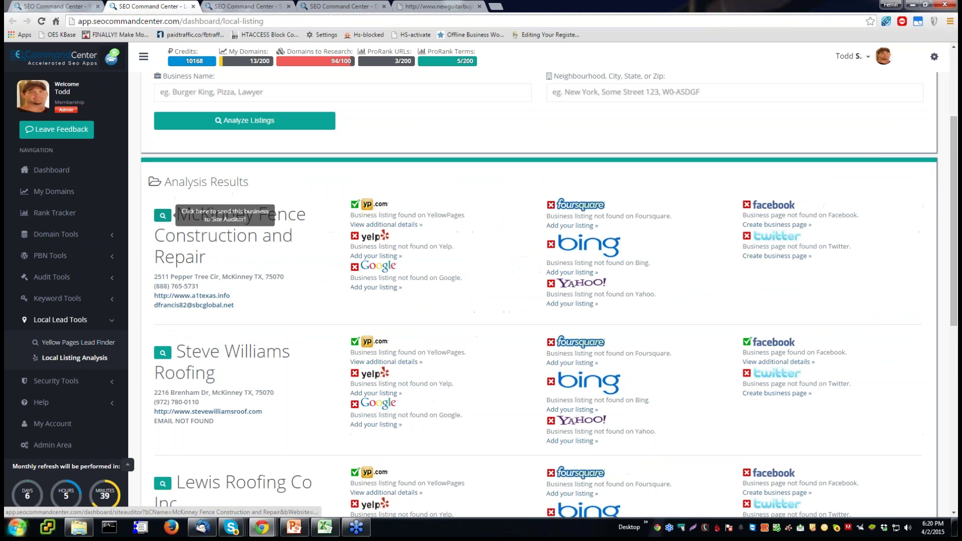
pyautogui.click(251, 10)
pyautogui.scroll(-8, 475, 306)
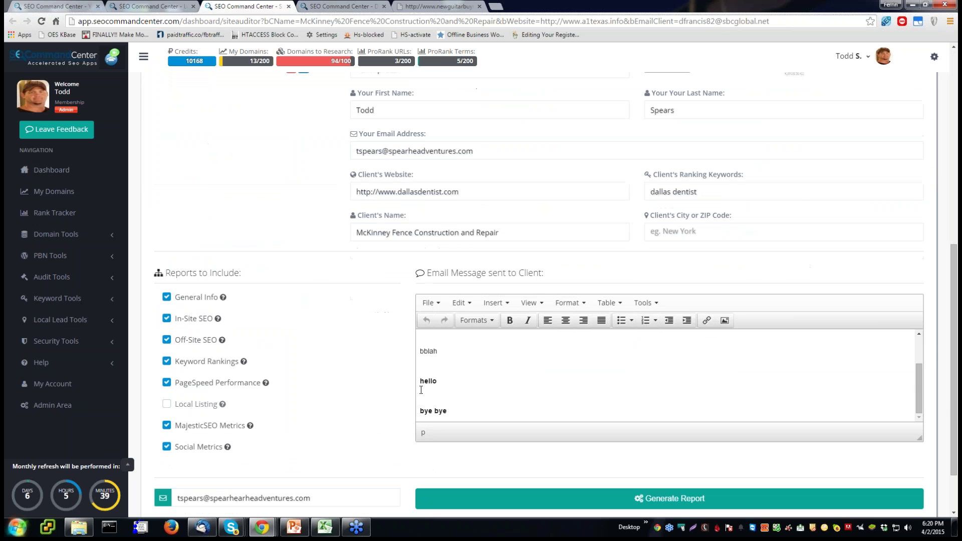
pyautogui.click(167, 404)
pyautogui.scroll(-2, 440, 367)
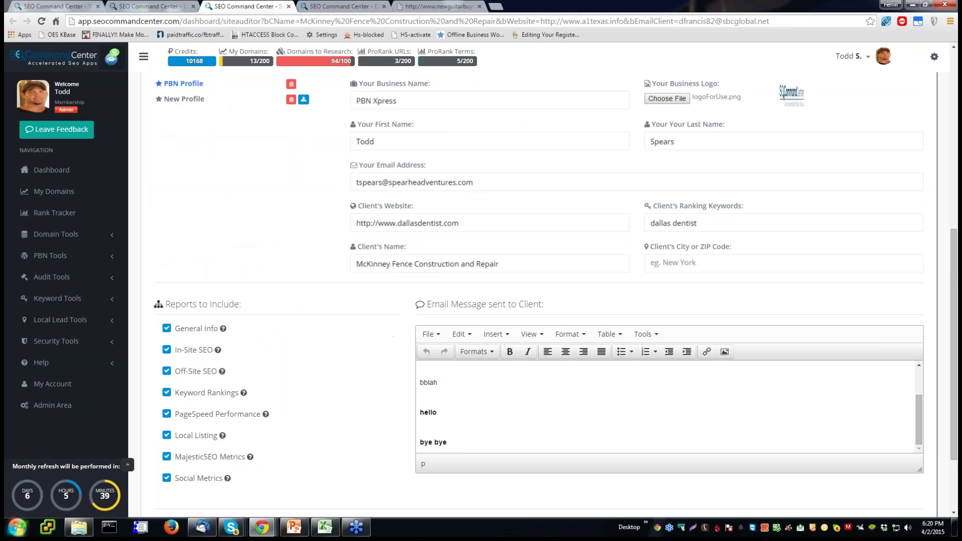
# Open the 2015-03-31 dallasdentist.com report from the previous reports and highlight its shareable client link.
pyautogui.click(198, 337)
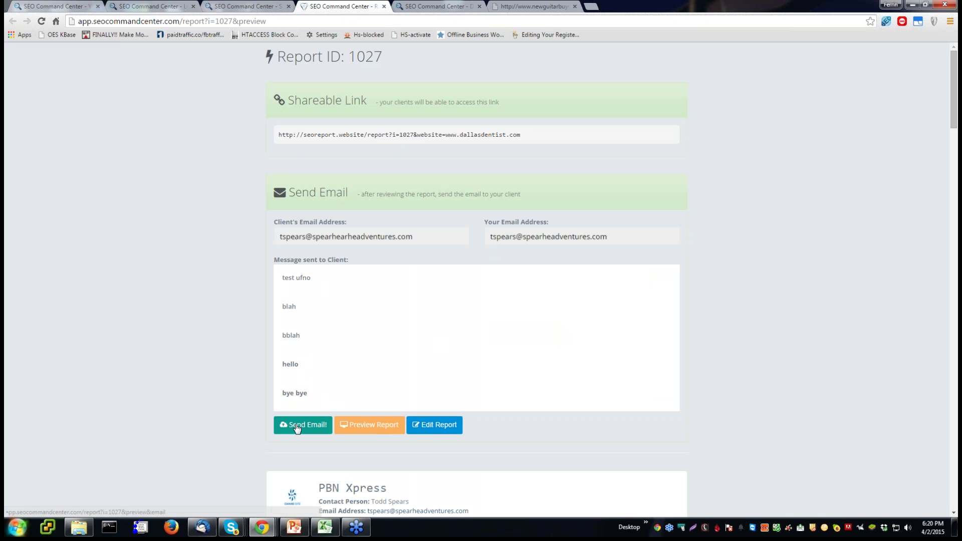
pyautogui.moveTo(282, 133); pyautogui.dragTo(522, 134)
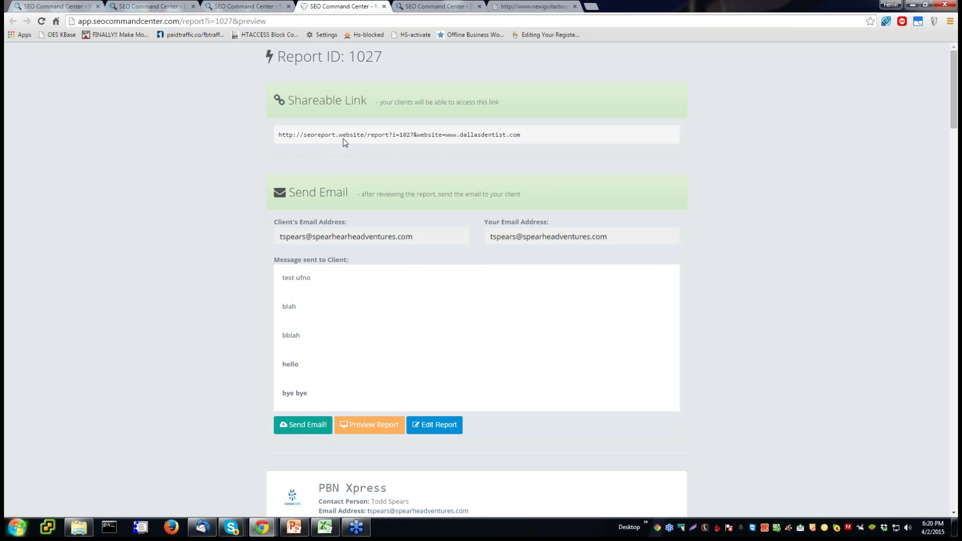
pyautogui.moveTo(367, 134); pyautogui.dragTo(337, 165)
pyautogui.click(209, 277)
# Examine the report's local visibility, Google keyword rankings, social shares and desktop performance sections.
pyautogui.scroll(-8, 211, 309)
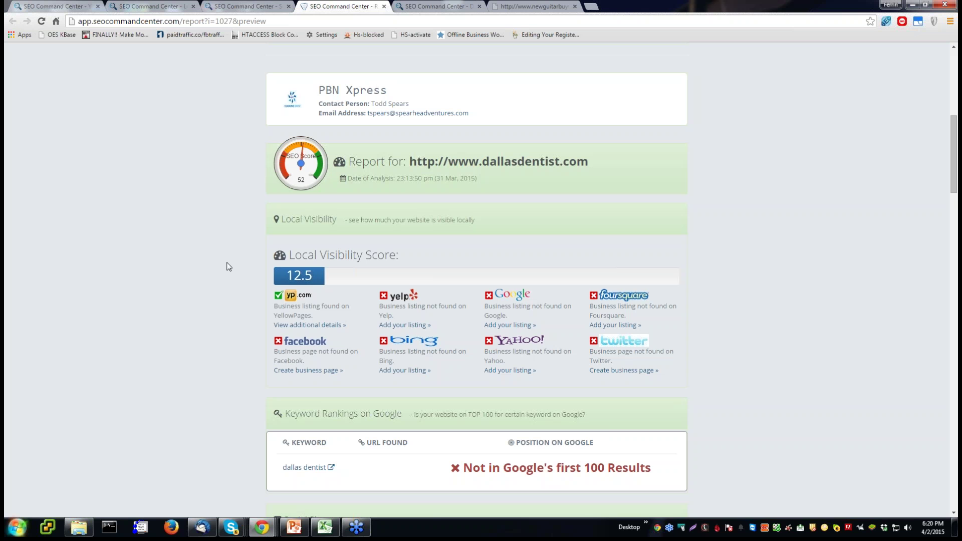
pyautogui.scroll(-1, 228, 267)
pyautogui.scroll(-1, 481, 281)
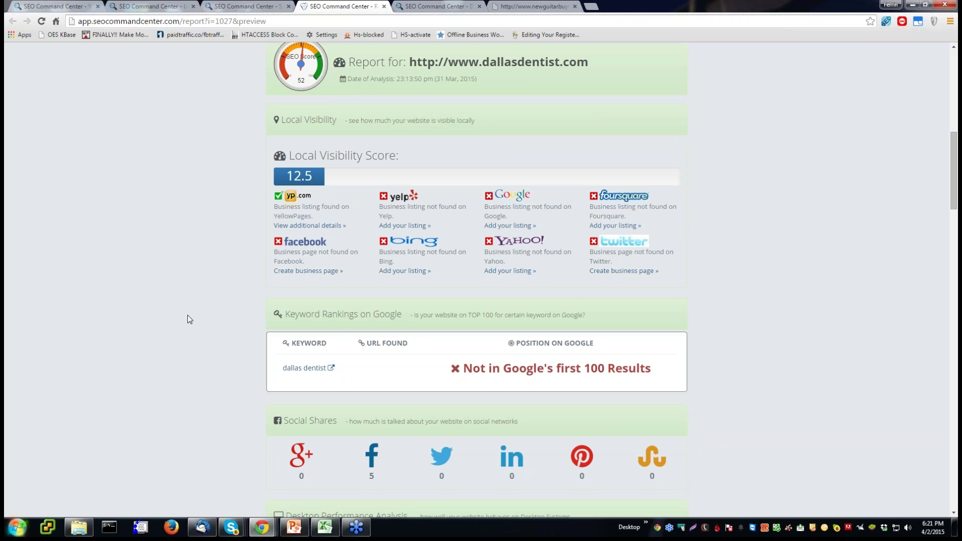
pyautogui.scroll(-2, 188, 314)
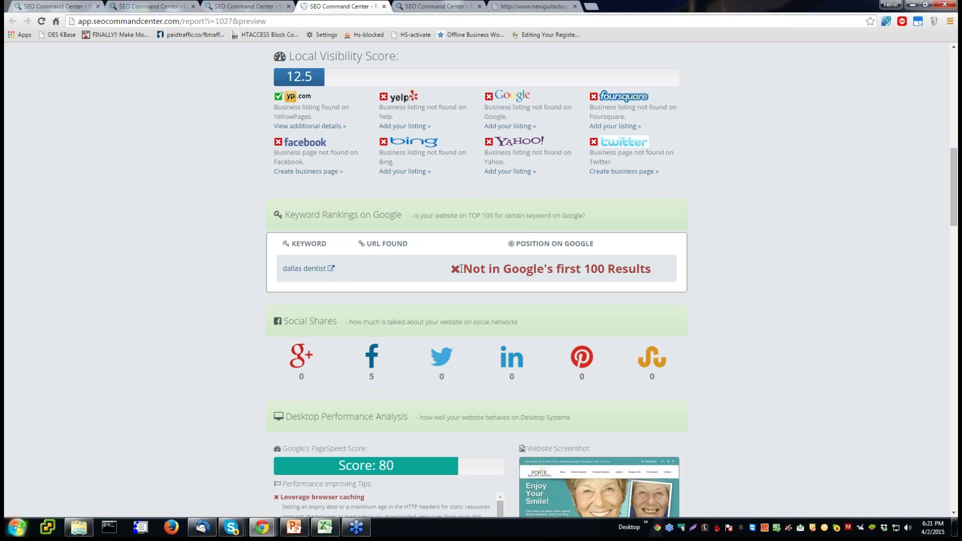
pyautogui.scroll(-2, 462, 269)
pyautogui.scroll(-2, 234, 318)
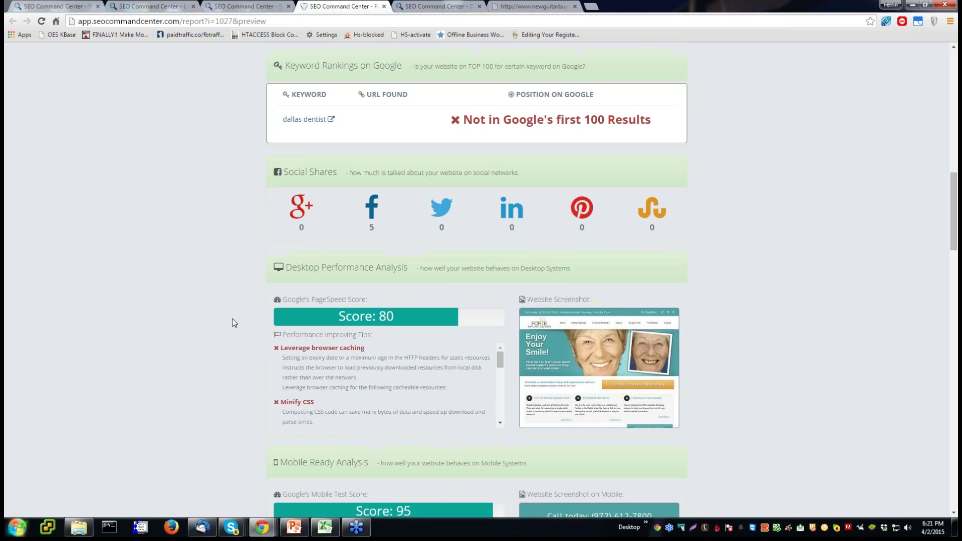
pyautogui.scroll(-2, 187, 344)
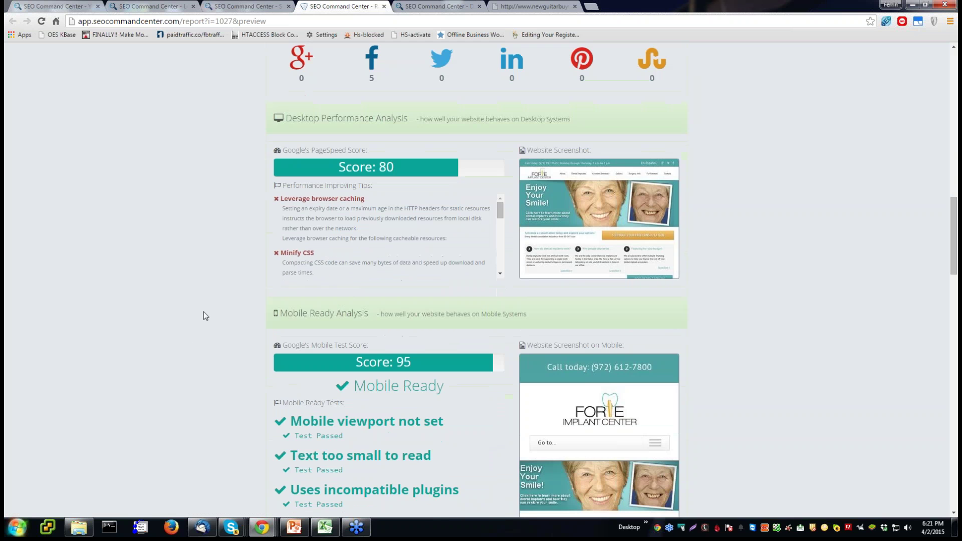
# Examine the report's mobile readiness, MajesticSEO metrics, in-site and off-site SEO, content and server information.
pyautogui.scroll(-5, 204, 315)
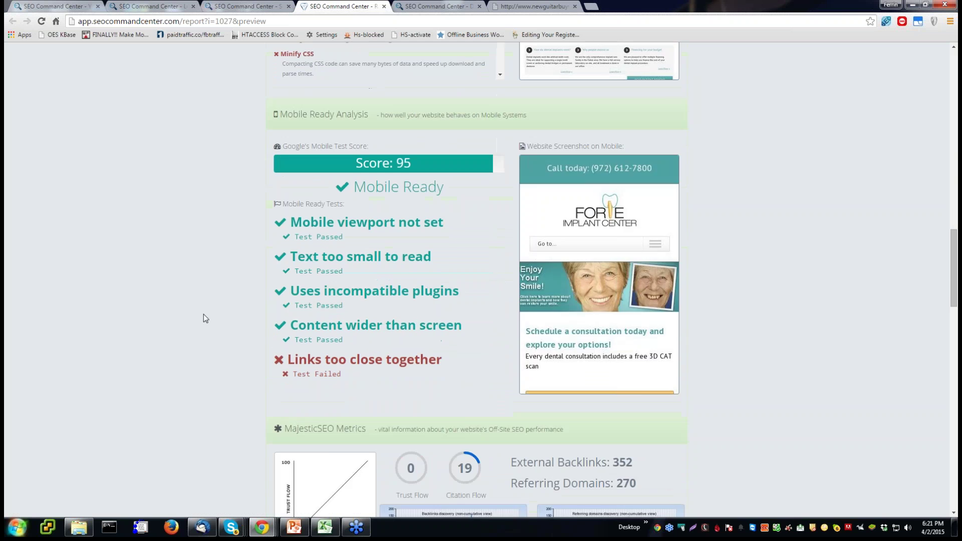
pyautogui.scroll(-4, 203, 315)
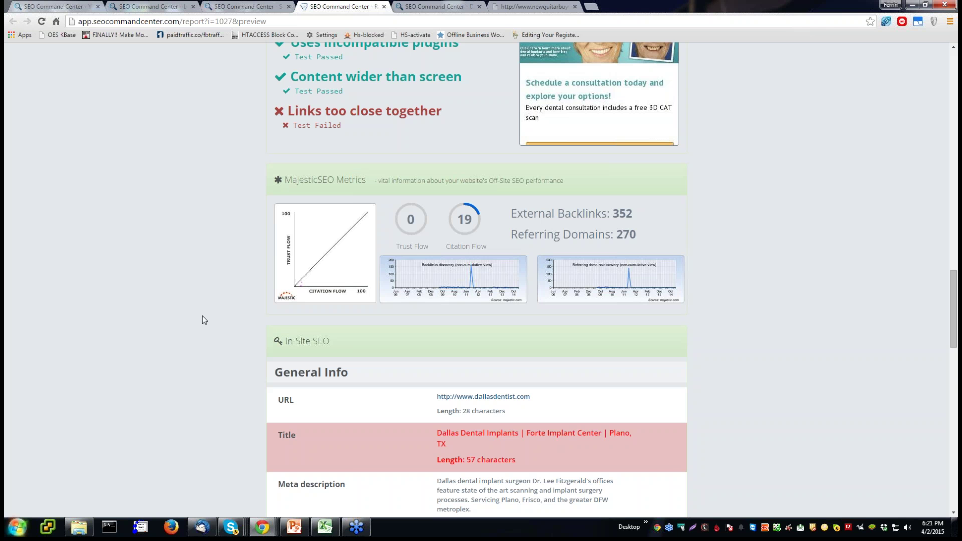
pyautogui.scroll(-5, 202, 316)
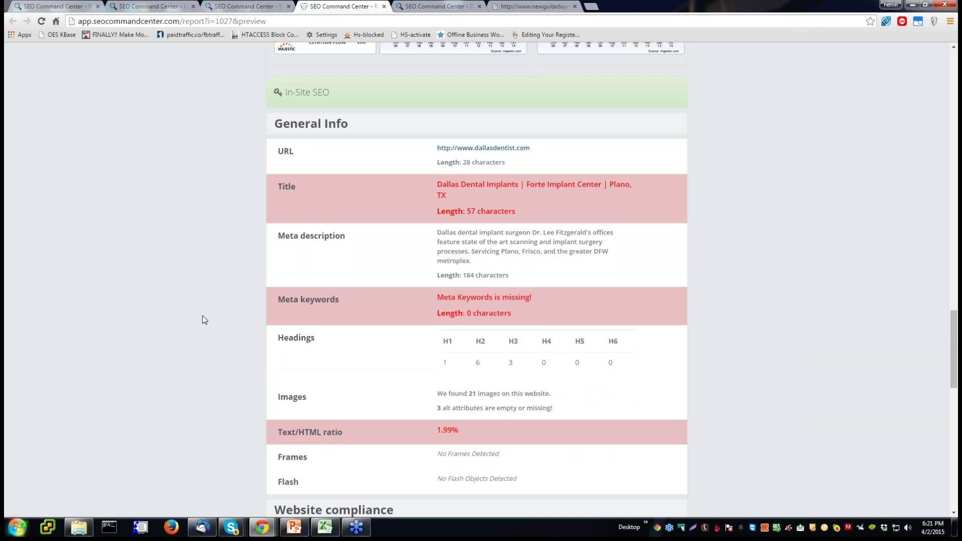
pyautogui.scroll(-3, 202, 319)
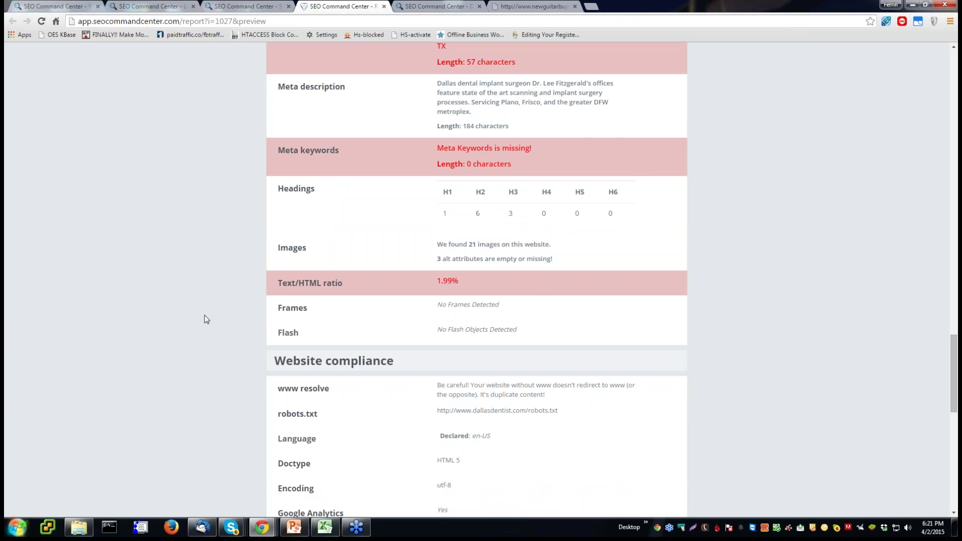
pyautogui.scroll(-2, 205, 319)
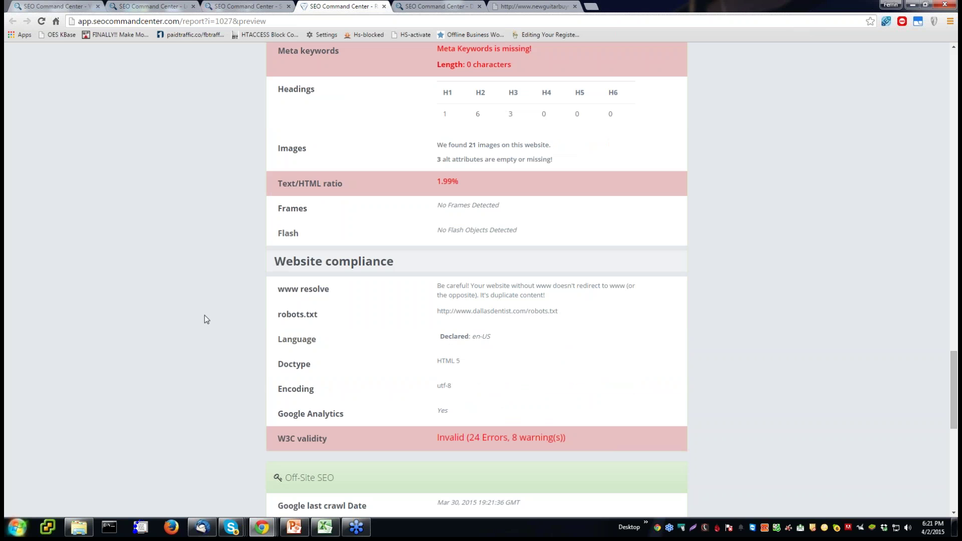
pyautogui.scroll(-3, 205, 316)
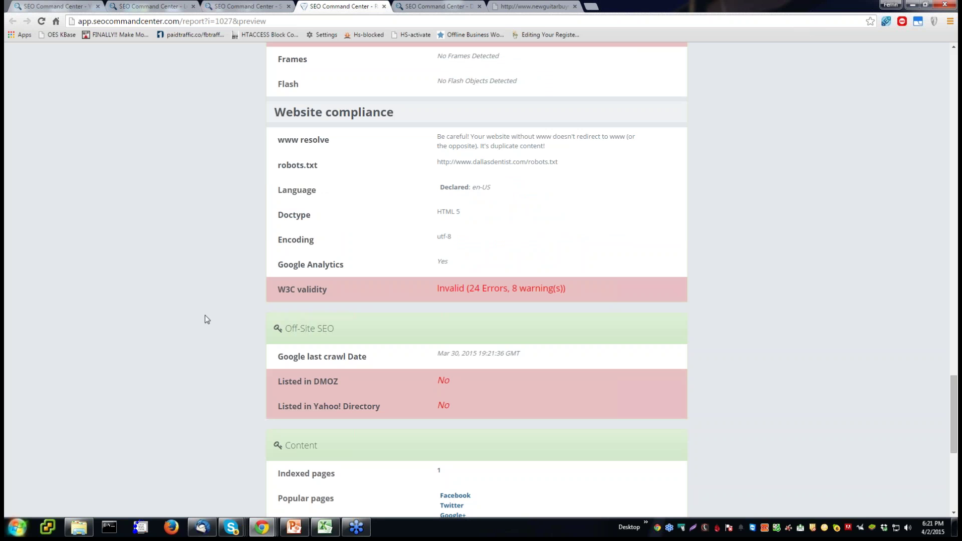
pyautogui.scroll(-5, 205, 315)
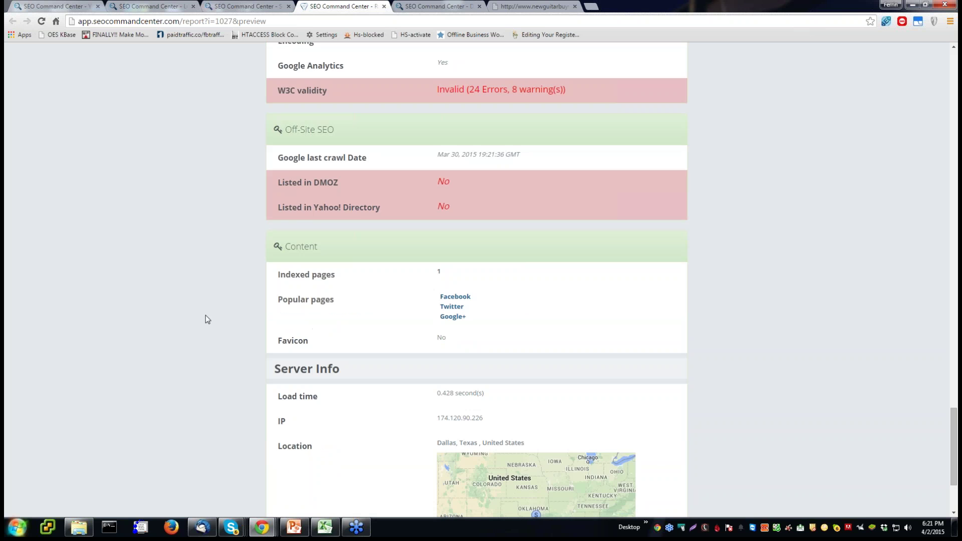
pyautogui.scroll(-1, 477, 280)
# Revisit the report's local visibility and keyword ranking sections, then return to its shareable link and email area.
pyautogui.scroll(10, 476, 281)
pyautogui.scroll(8, 476, 281)
pyautogui.scroll(15, 207, 319)
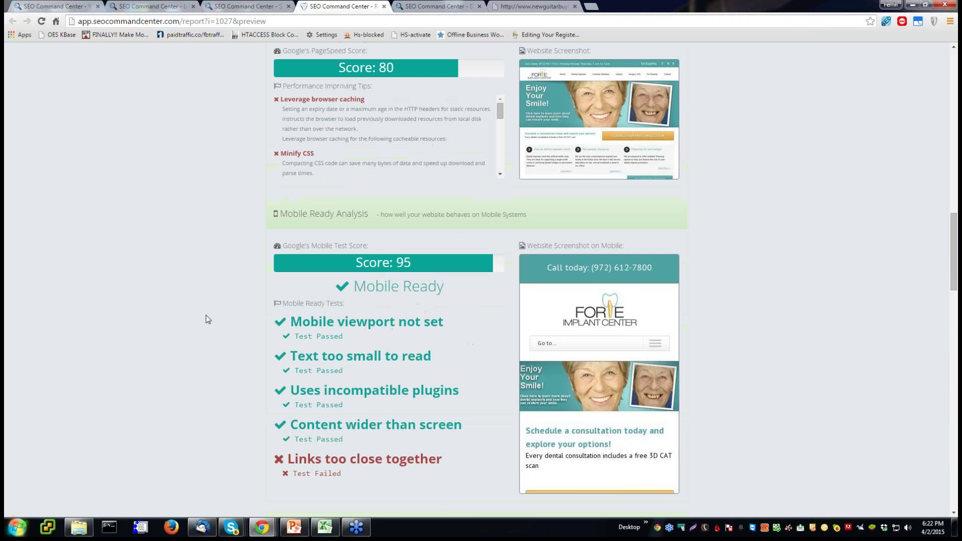
pyautogui.scroll(9, 206, 314)
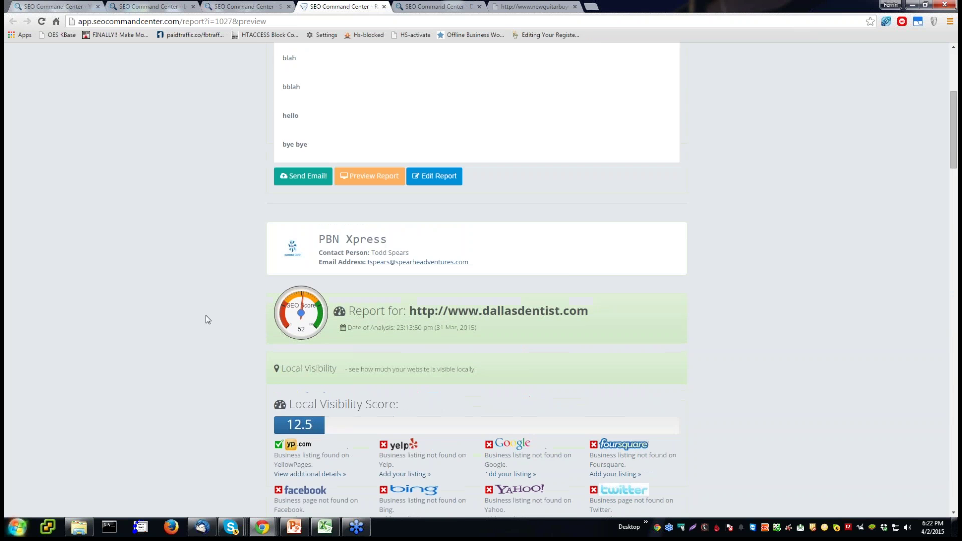
pyautogui.scroll(-1, 206, 315)
pyautogui.scroll(-4, 206, 319)
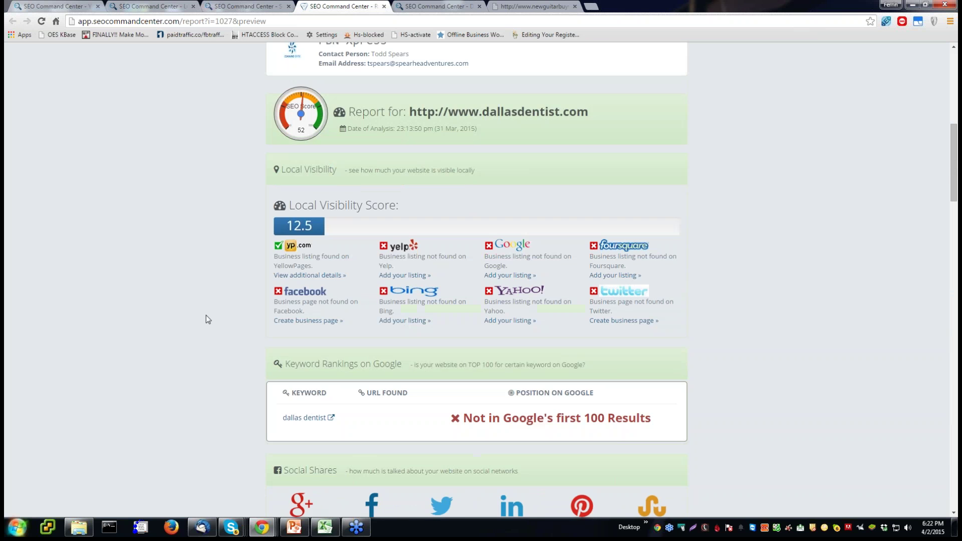
pyautogui.scroll(-2, 206, 319)
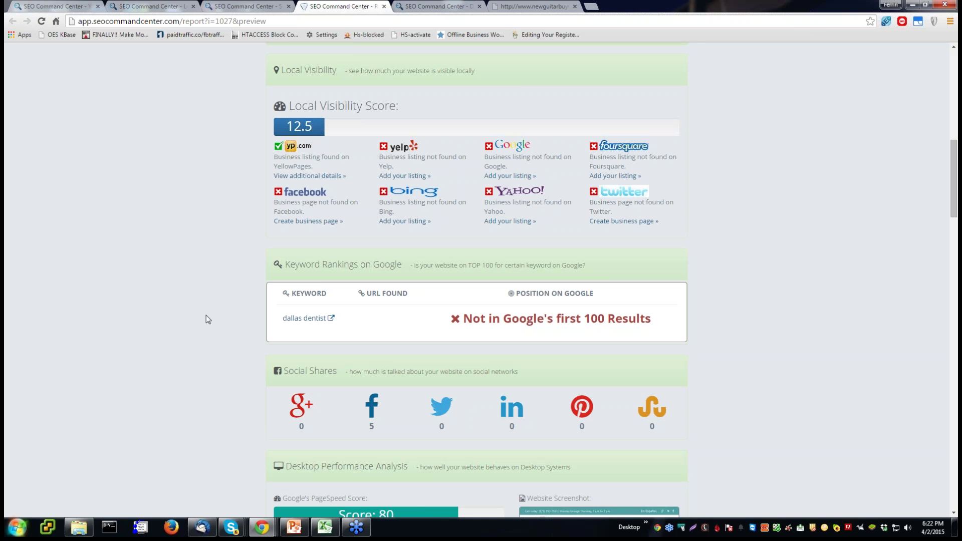
pyautogui.scroll(10, 206, 315)
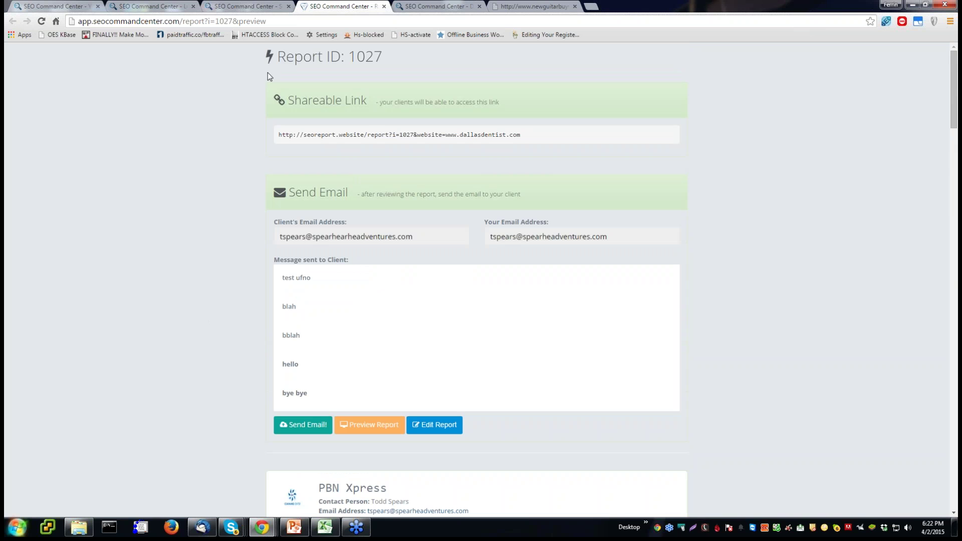
# Return from the report to the dashboard and open the Local Listing Analysis tool.
pyautogui.click(249, 8)
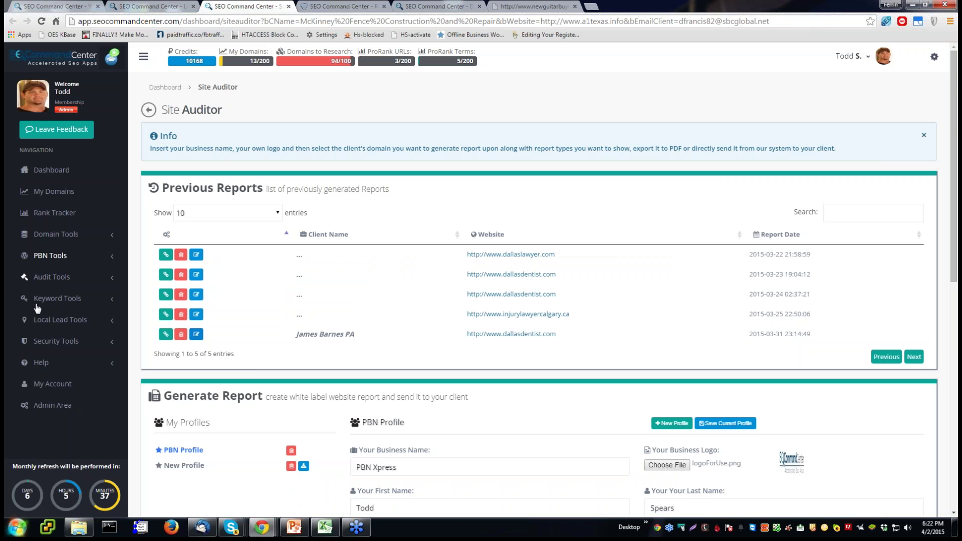
pyautogui.click(48, 322)
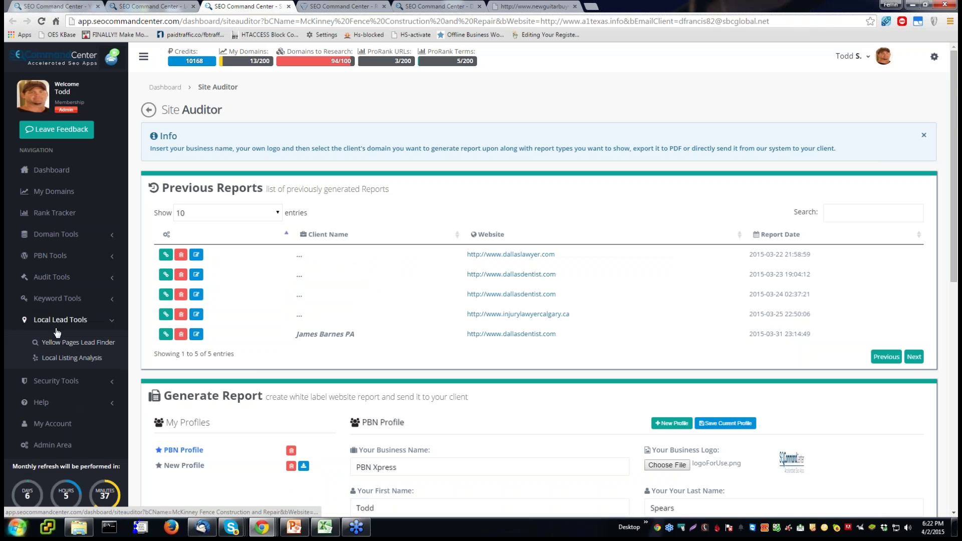
pyautogui.click(65, 359)
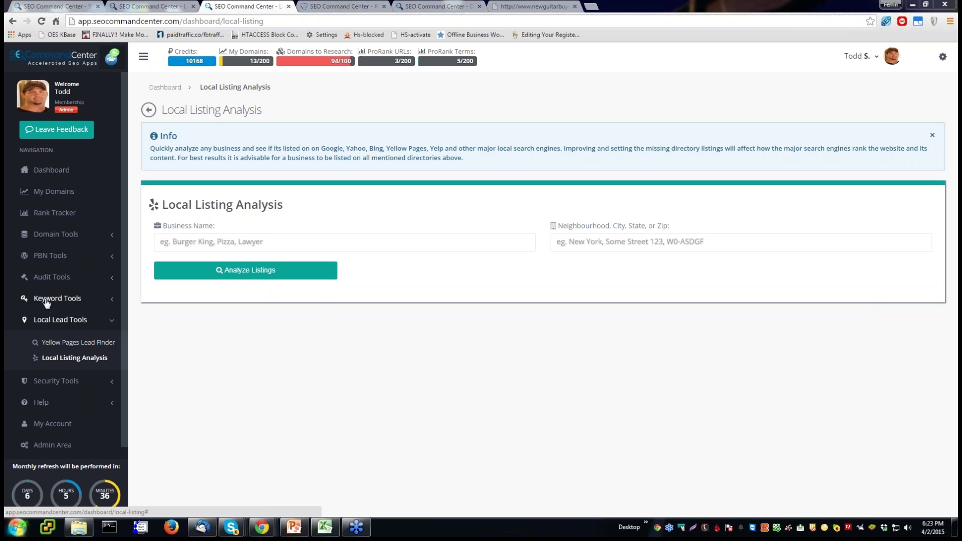
# Review the available domain, PBN and audit tools, then open the Mobile Ready Test.
pyautogui.click(46, 240)
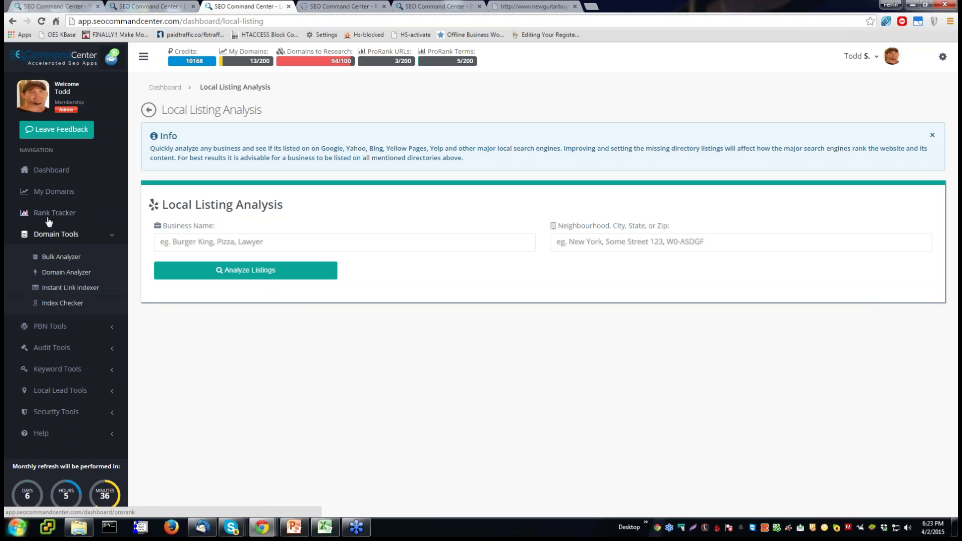
pyautogui.click(52, 329)
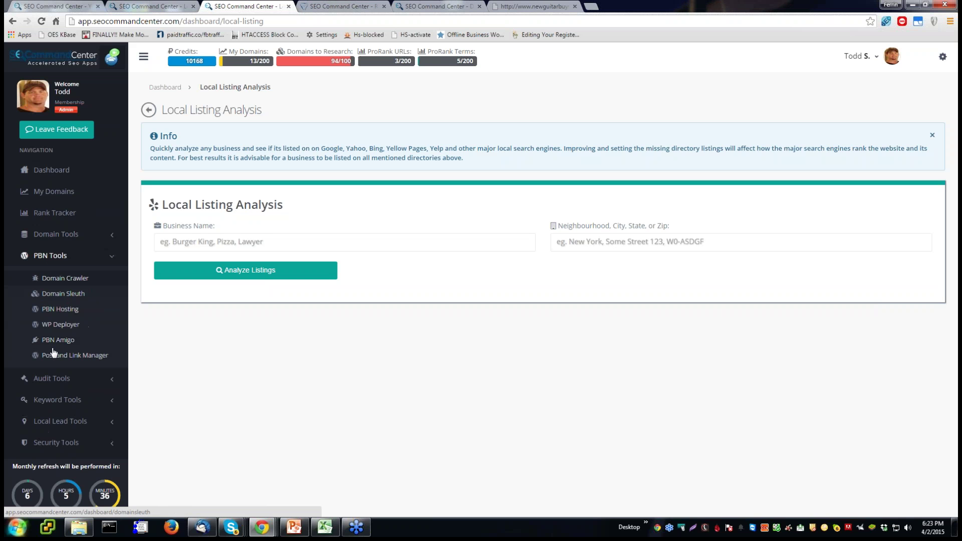
pyautogui.click(51, 378)
pyautogui.scroll(-2, 52, 382)
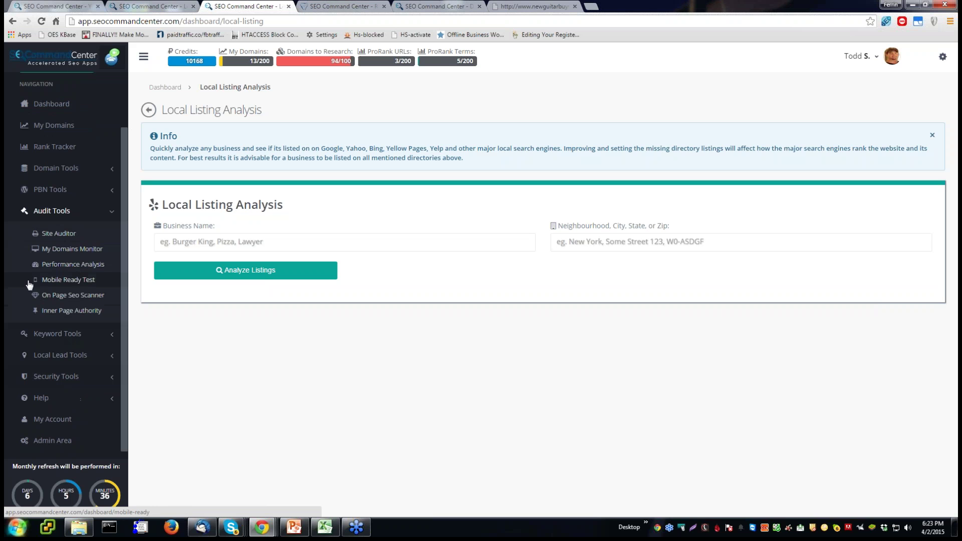
pyautogui.click(76, 282)
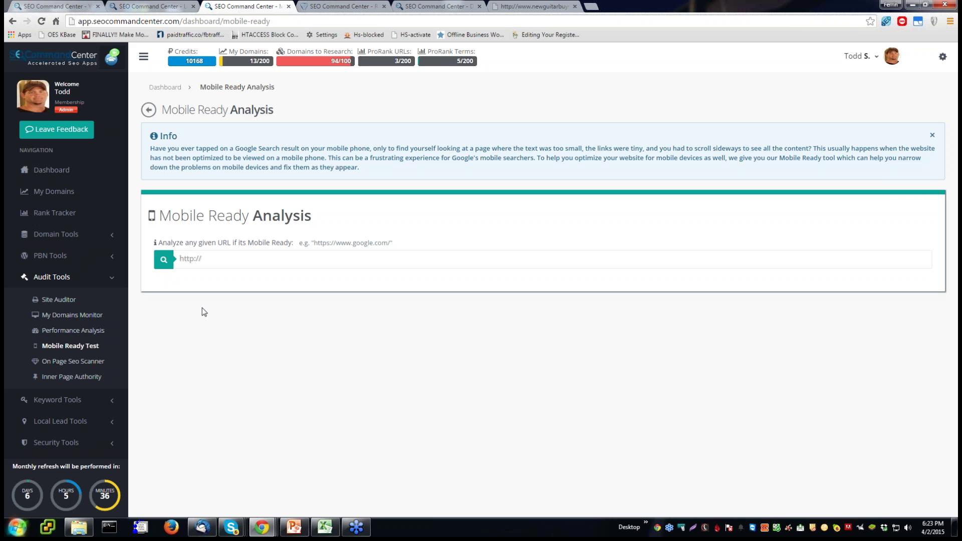
# Examine the dallasdentist.com report's Mobile Ready Analysis and highlight the "Links too close together" test.
pyautogui.click(343, 6)
pyautogui.scroll(-7, 279, 274)
pyautogui.scroll(-10, 280, 274)
pyautogui.scroll(-14, 221, 292)
pyautogui.scroll(9, 221, 292)
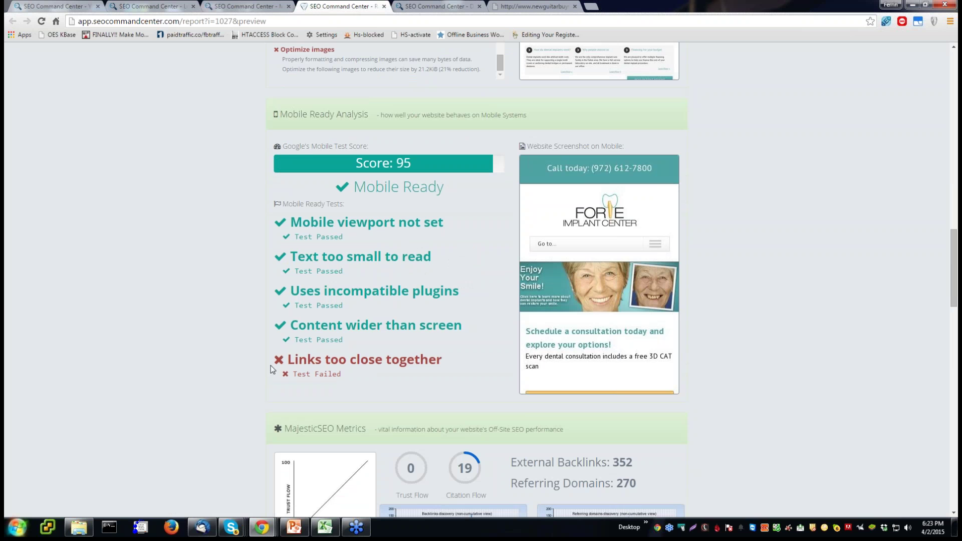
pyautogui.moveTo(272, 370); pyautogui.dragTo(431, 375)
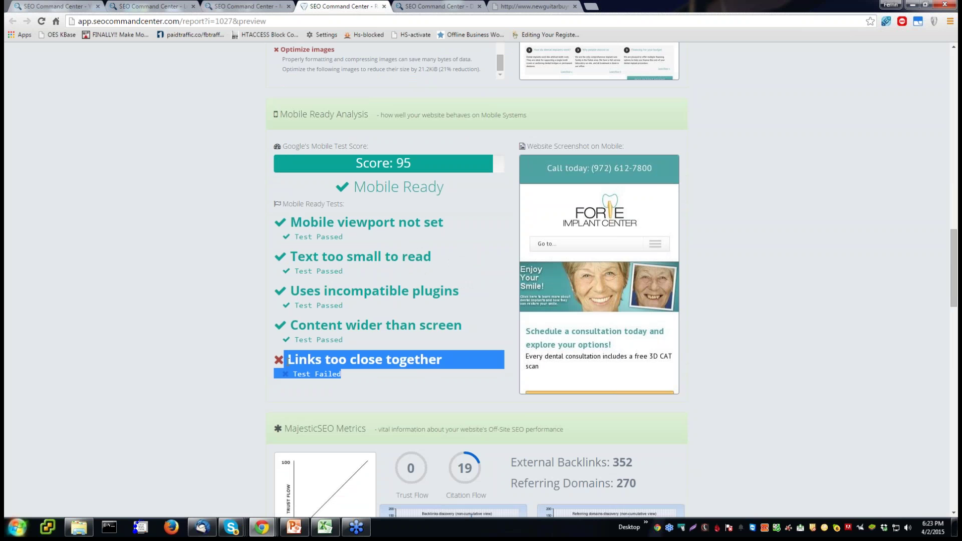
pyautogui.click(181, 288)
pyautogui.scroll(2, 180, 287)
pyautogui.scroll(-2, 180, 287)
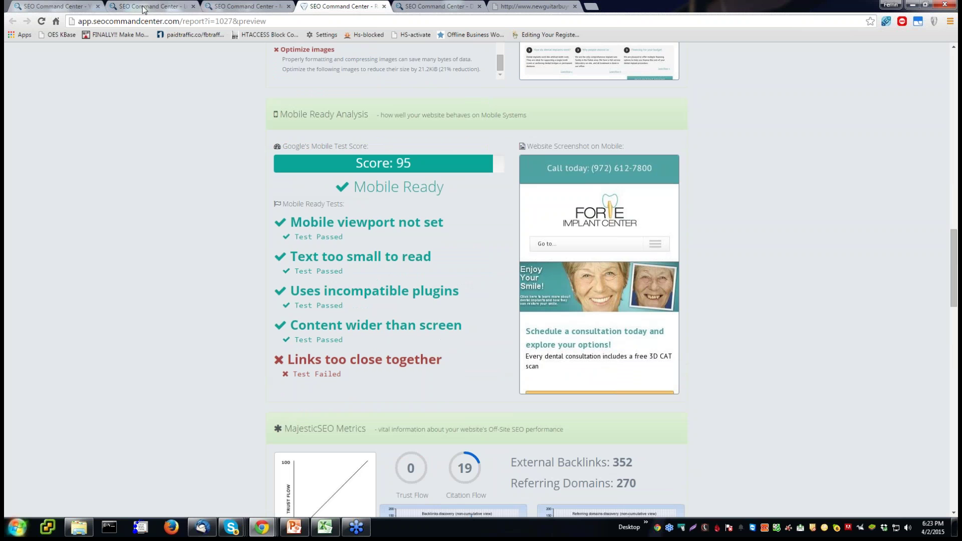
# Return to the Mobile Ready Analysis page and open the On Page Seo Scanner from there.
pyautogui.click(45, 8)
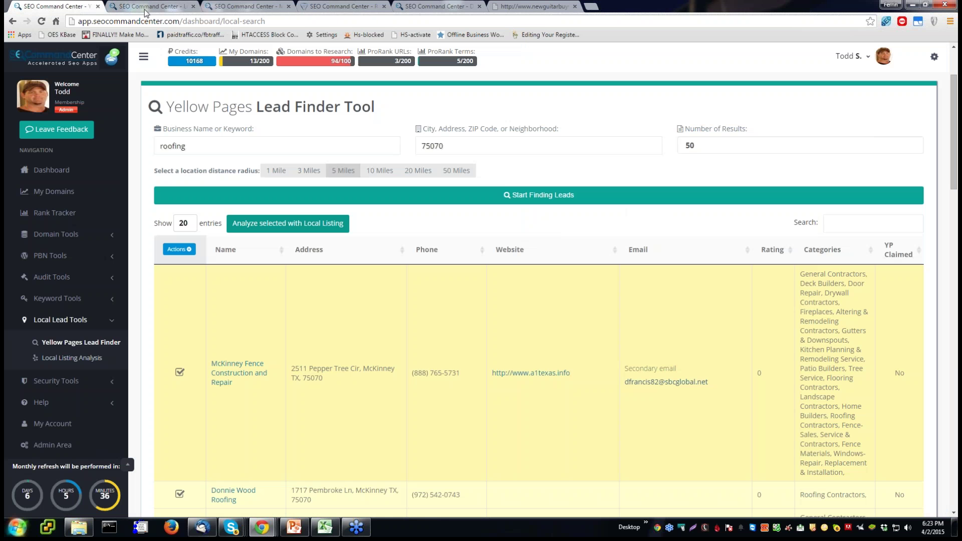
pyautogui.click(244, 7)
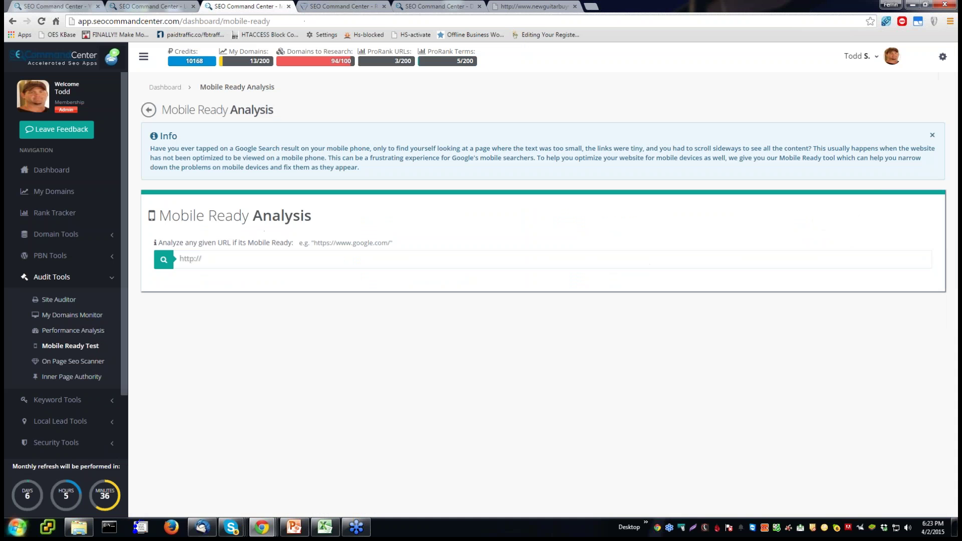
pyautogui.click(91, 363)
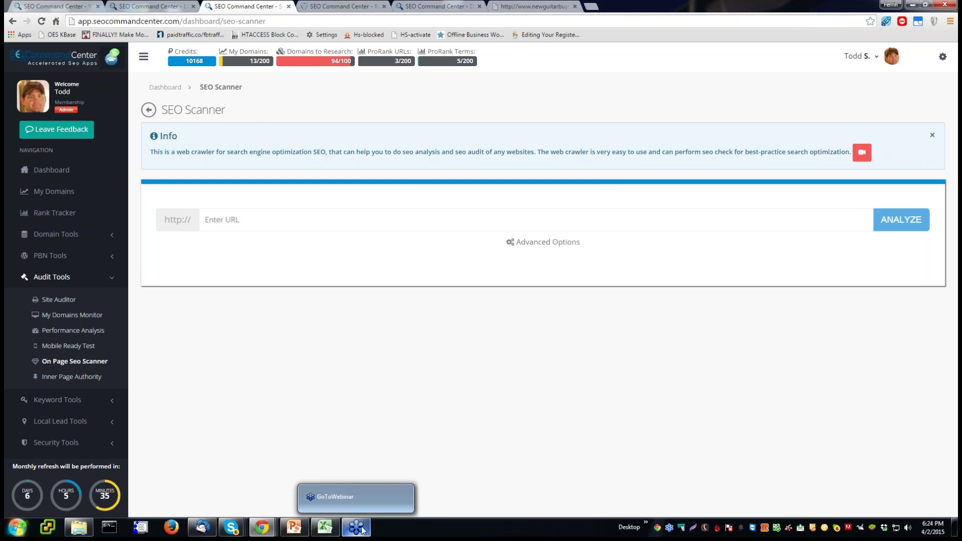
pyautogui.moveTo(299, 528)
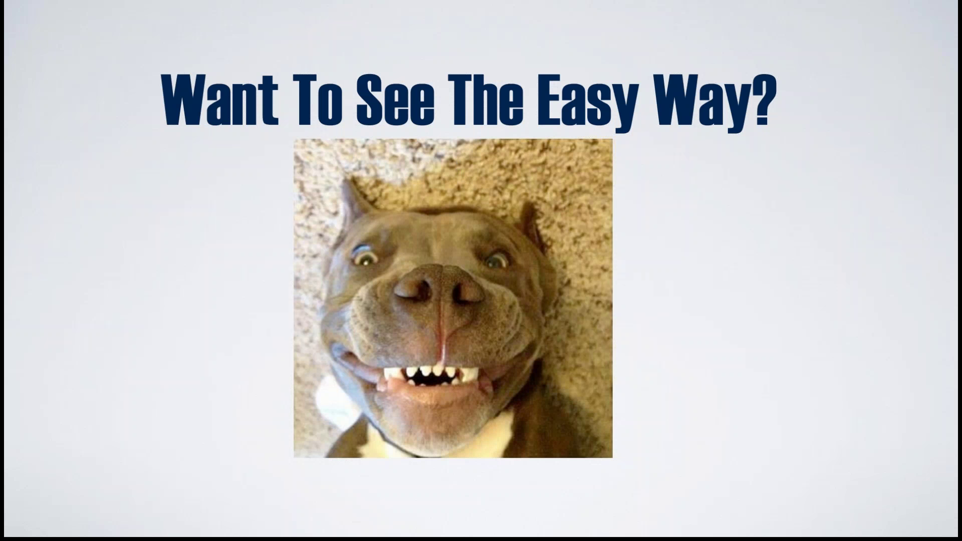
pyautogui.press('Right')
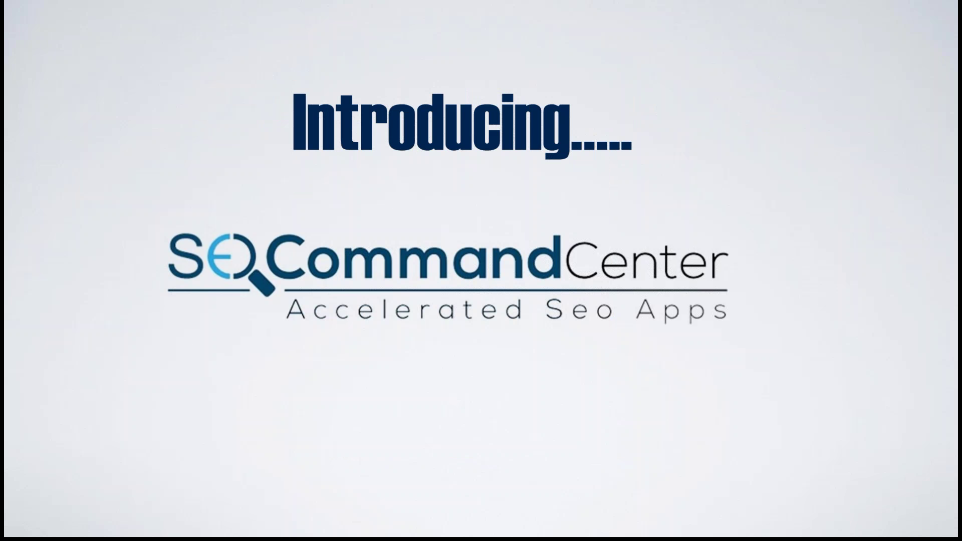
pyautogui.click(476, 203)
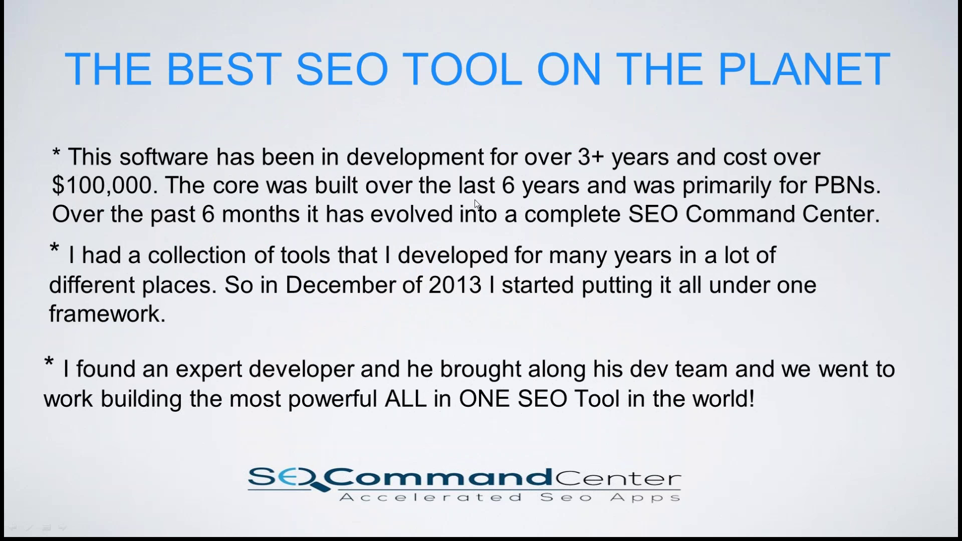
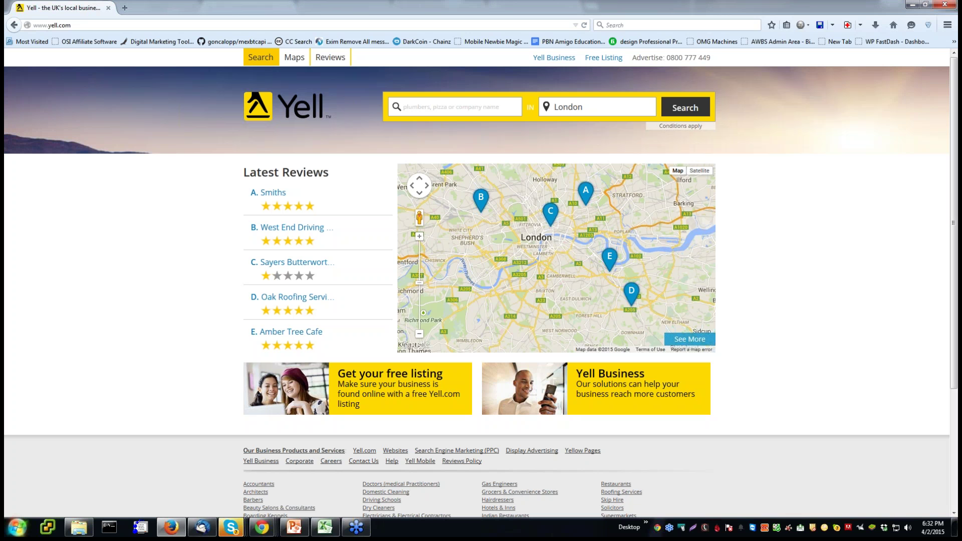
pyautogui.rightClick(79, 27)
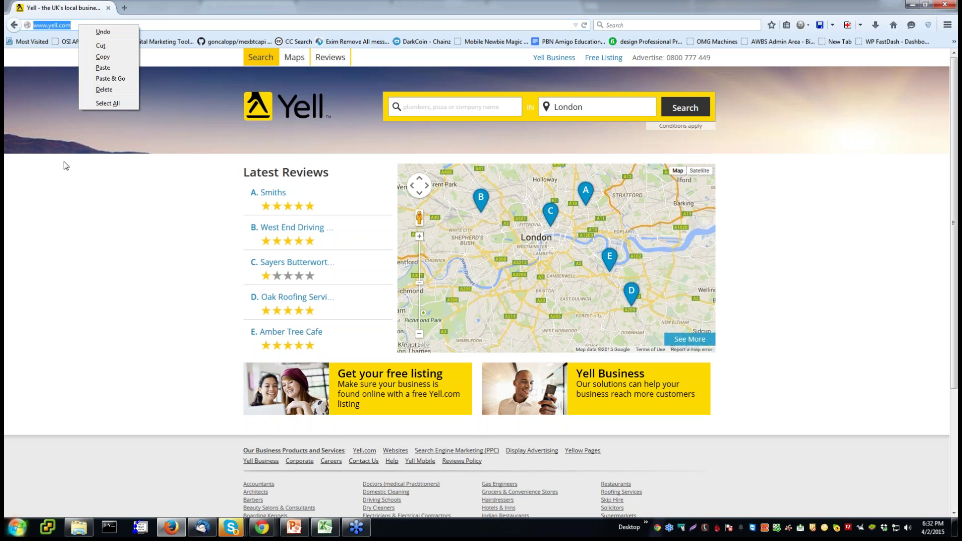
pyautogui.click(65, 166)
pyautogui.rightClick(62, 24)
pyautogui.click(52, 196)
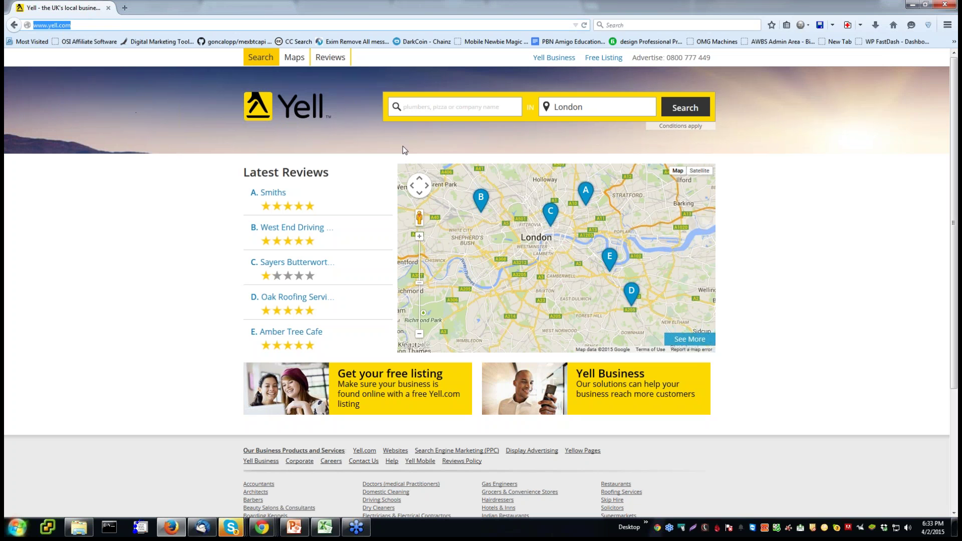
pyautogui.click(929, 26)
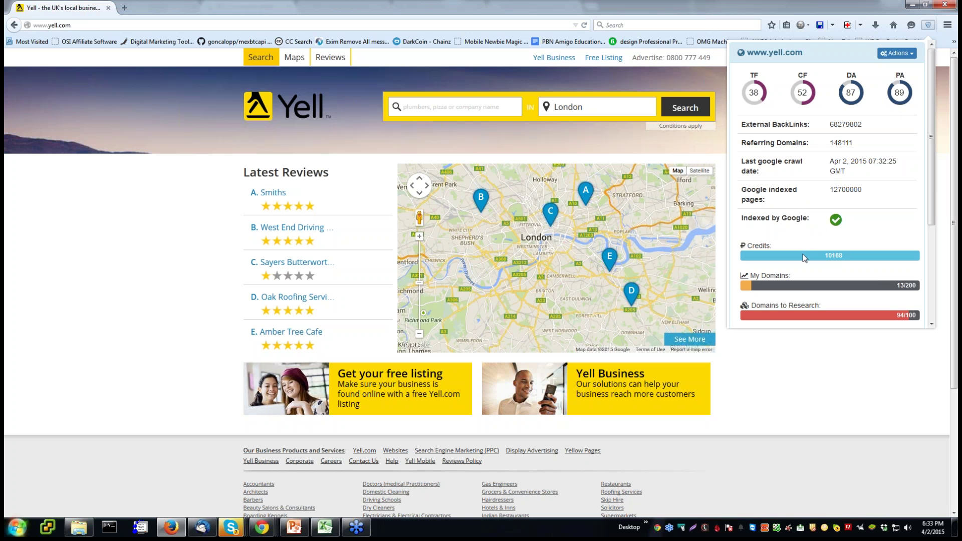
pyautogui.moveTo(930, 203); pyautogui.dragTo(931, 214)
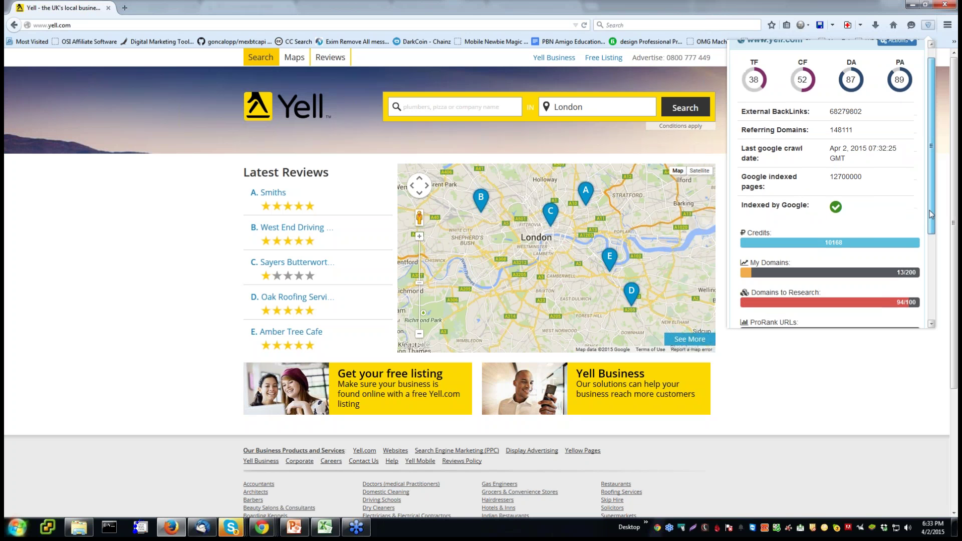
pyautogui.scroll(-5, 831, 226)
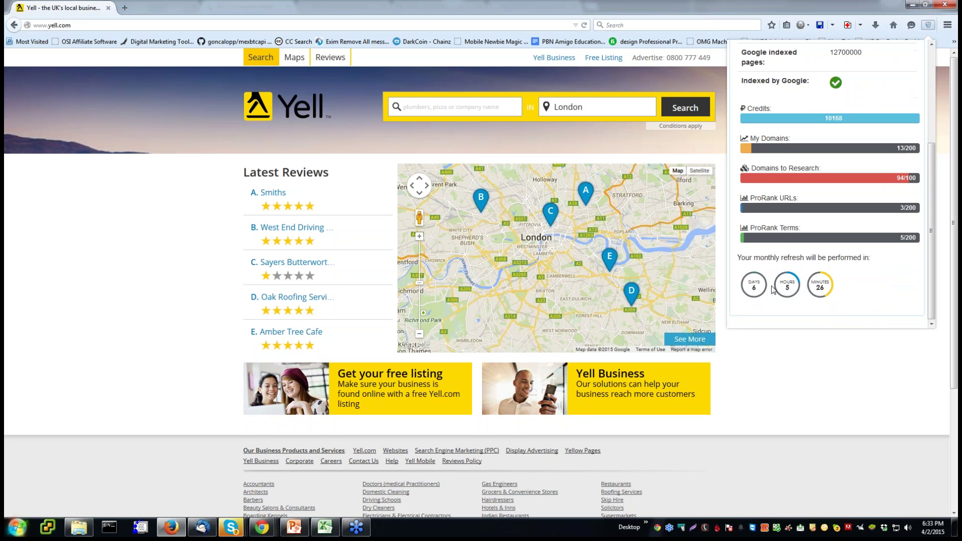
pyautogui.scroll(1, 814, 183)
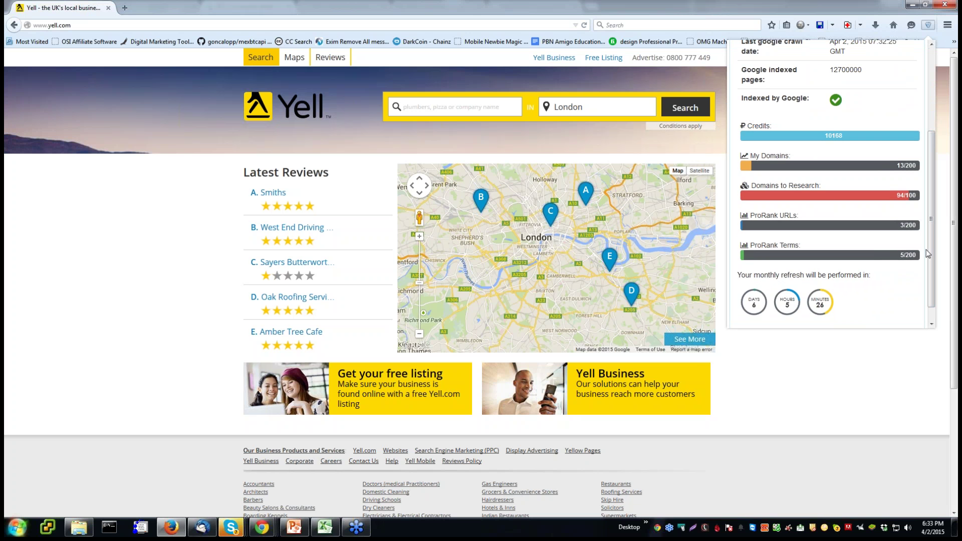
pyautogui.moveTo(930, 253); pyautogui.dragTo(933, 173)
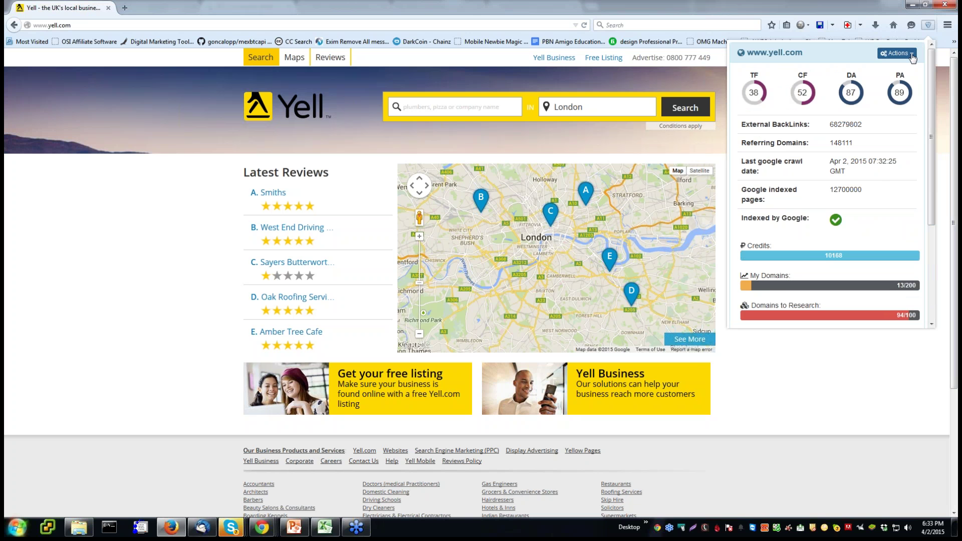
pyautogui.click(912, 54)
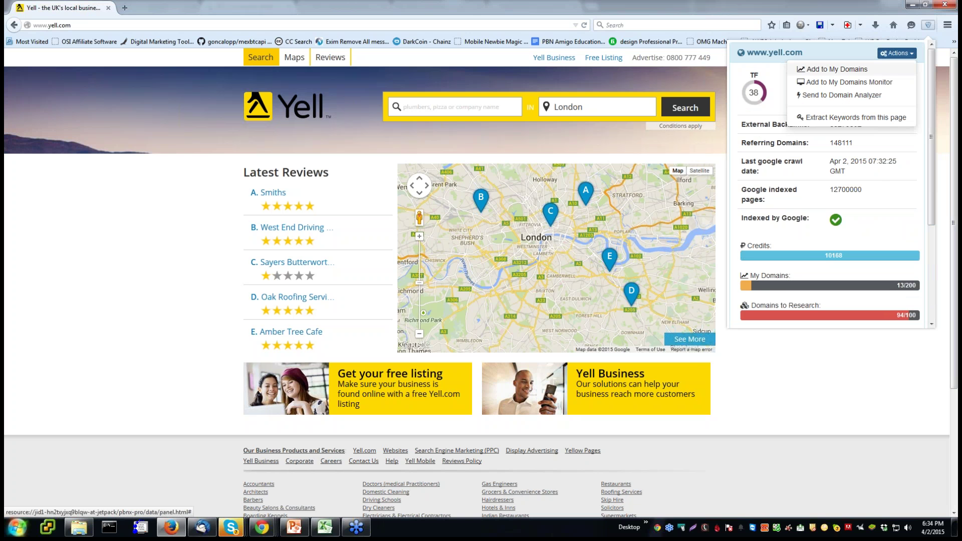
pyautogui.click(834, 70)
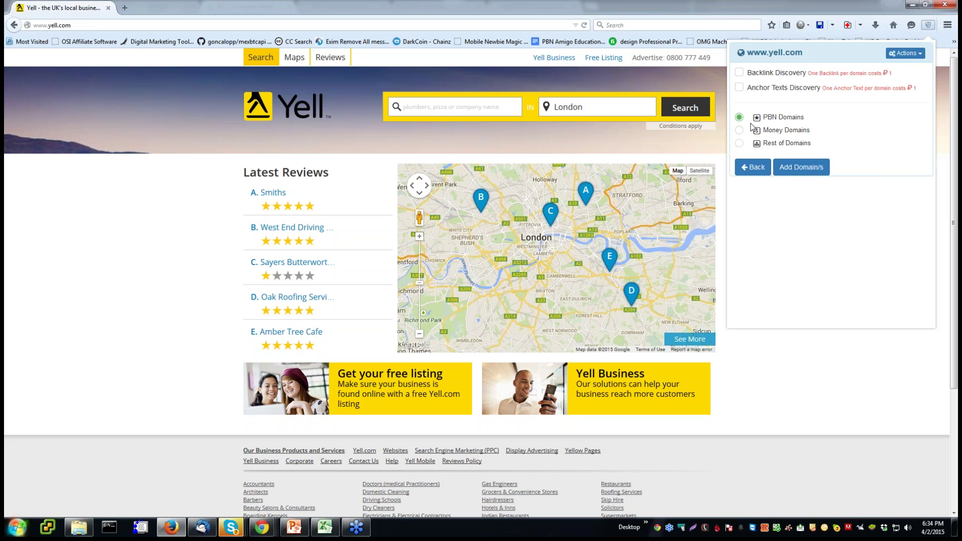
pyautogui.click(740, 73)
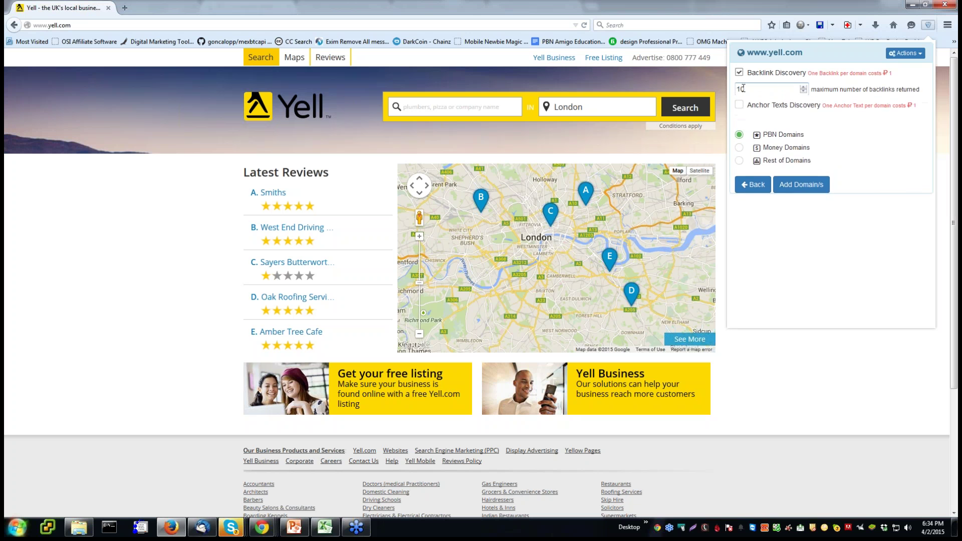
pyautogui.click(739, 105)
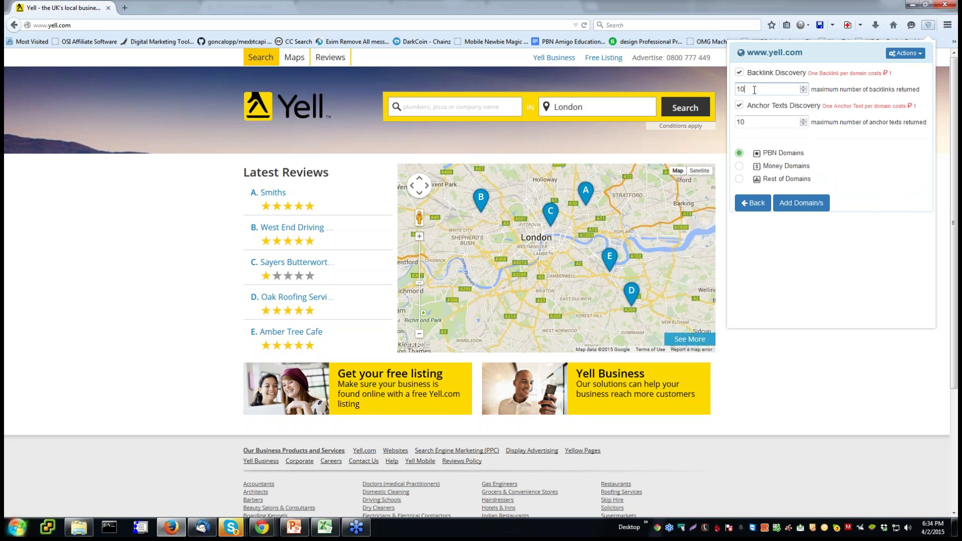
pyautogui.write('00')
pyautogui.press('BackSpace')
pyautogui.press('BackSpace')
pyautogui.click(739, 105)
pyautogui.click(739, 73)
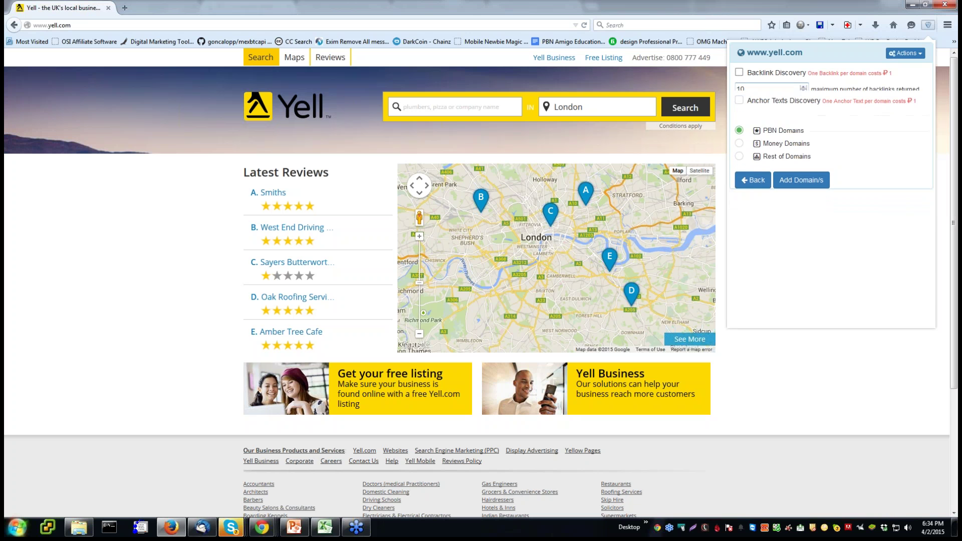
pyautogui.click(739, 132)
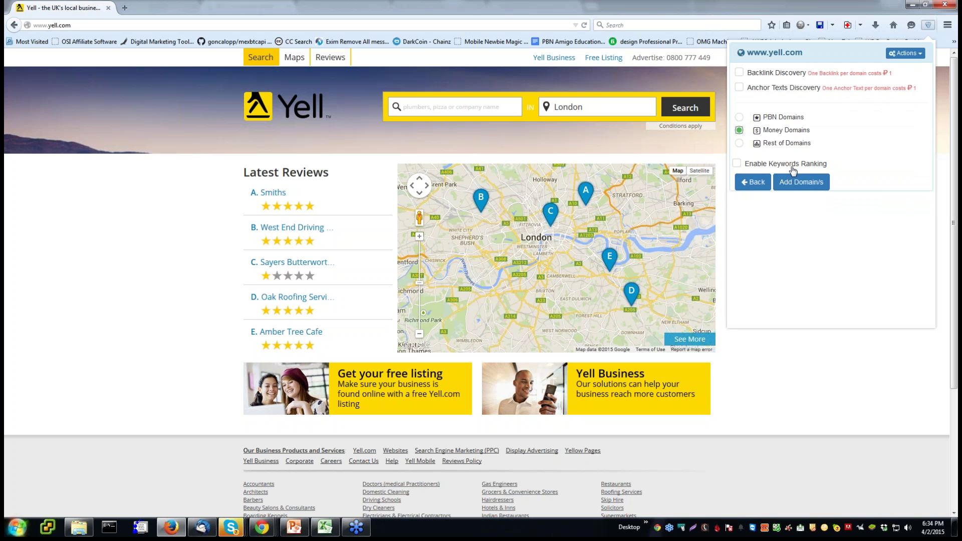
pyautogui.click(739, 117)
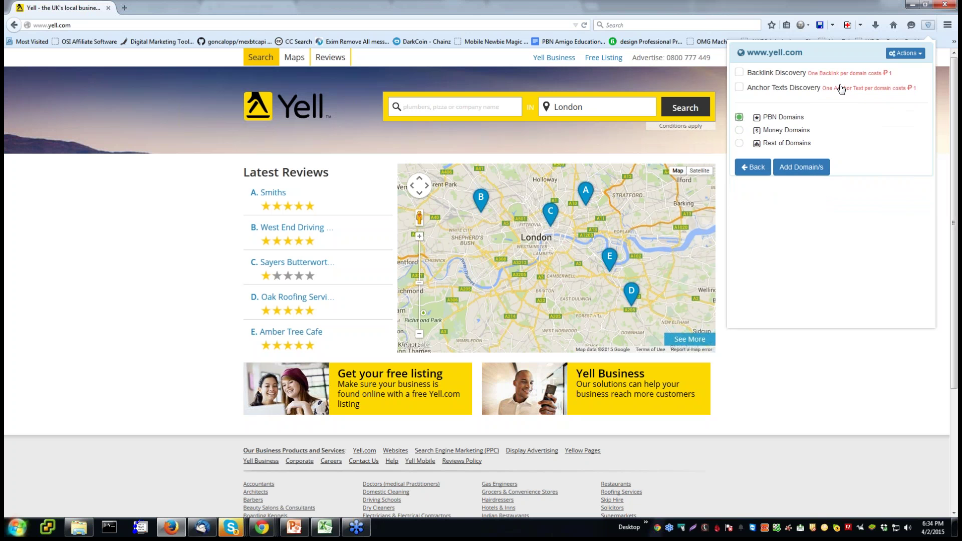
pyautogui.click(825, 169)
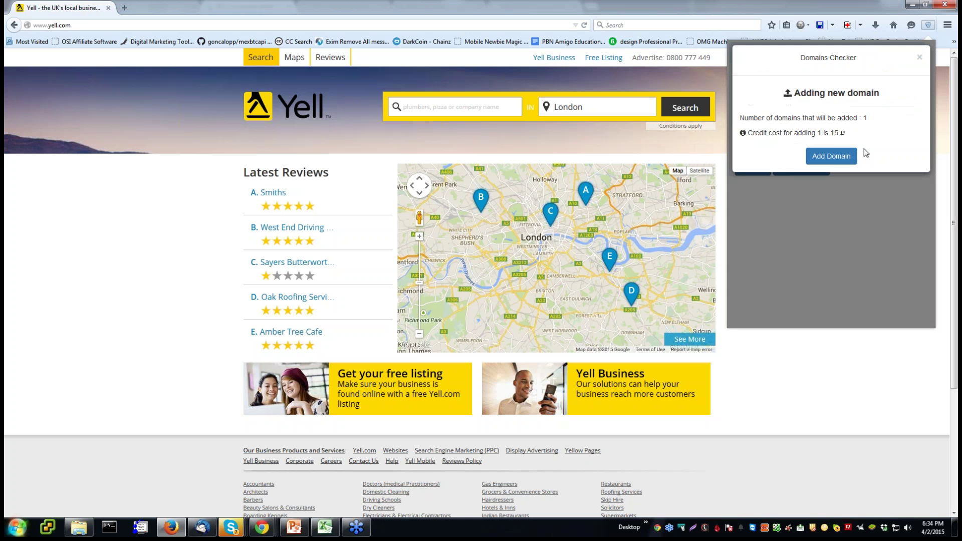
pyautogui.click(833, 157)
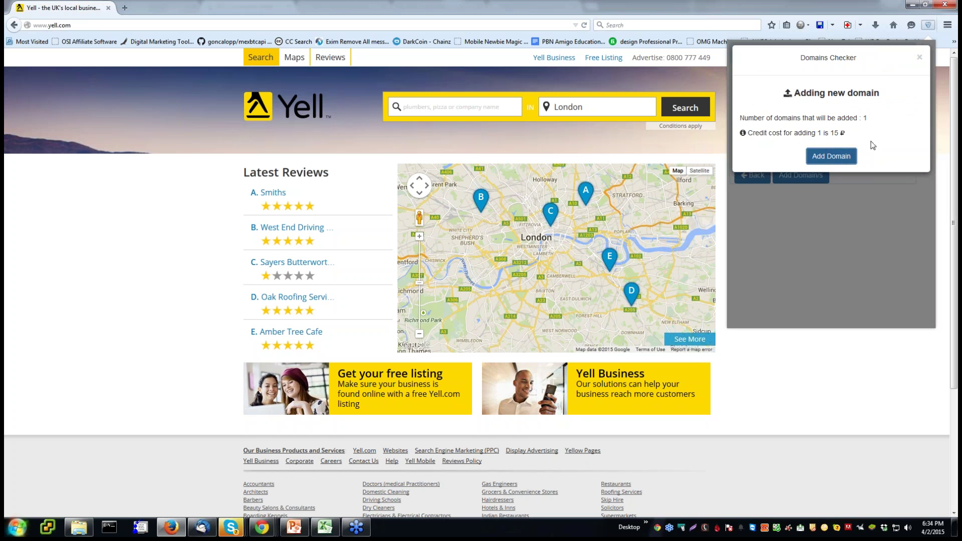
pyautogui.click(921, 58)
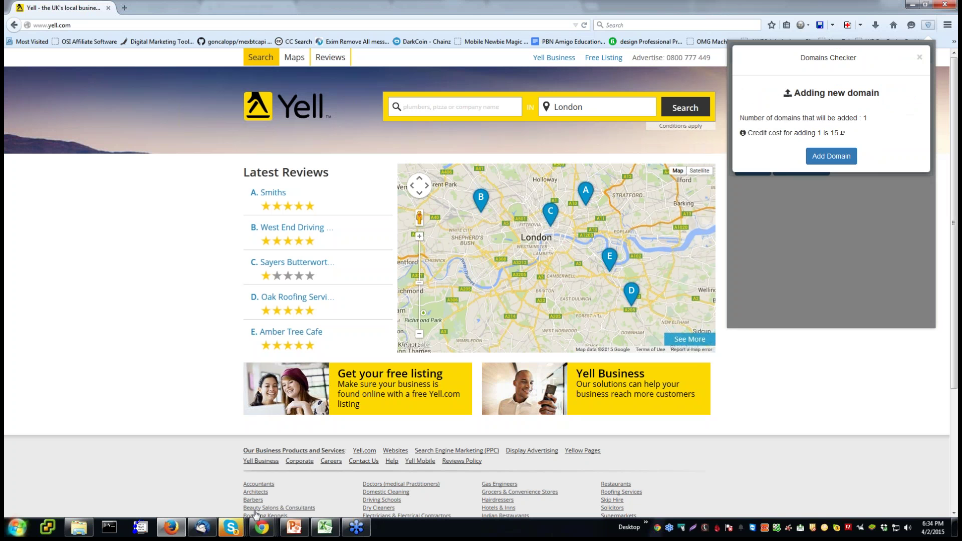
# Switch to the Chrome window with SEO Command Center and open the Dashboard to check the My Domain Queue.
pyautogui.click(261, 528)
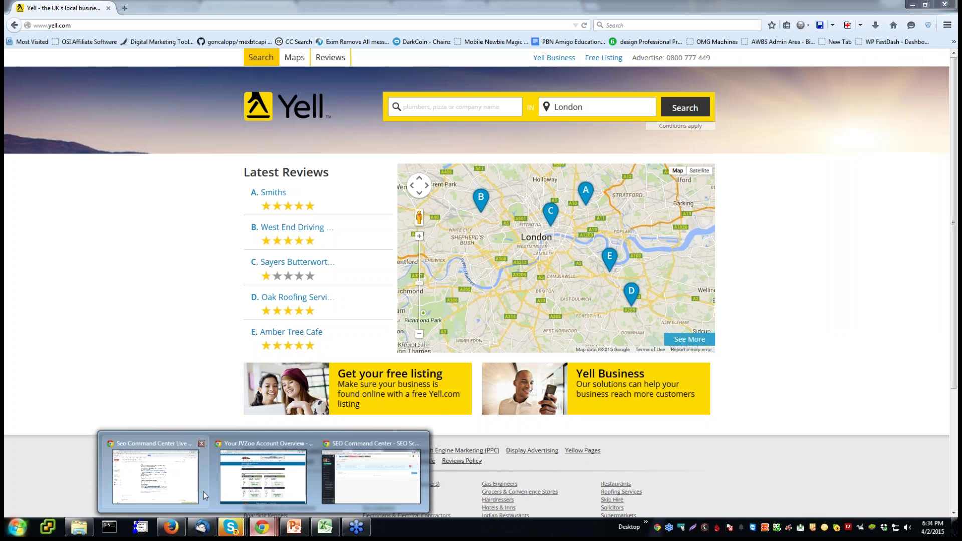
pyautogui.click(202, 488)
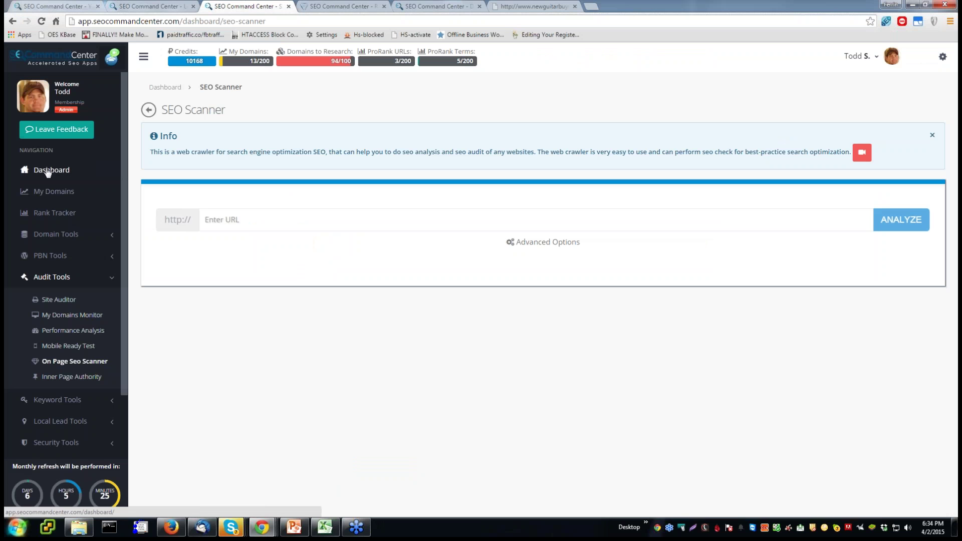
pyautogui.click(46, 170)
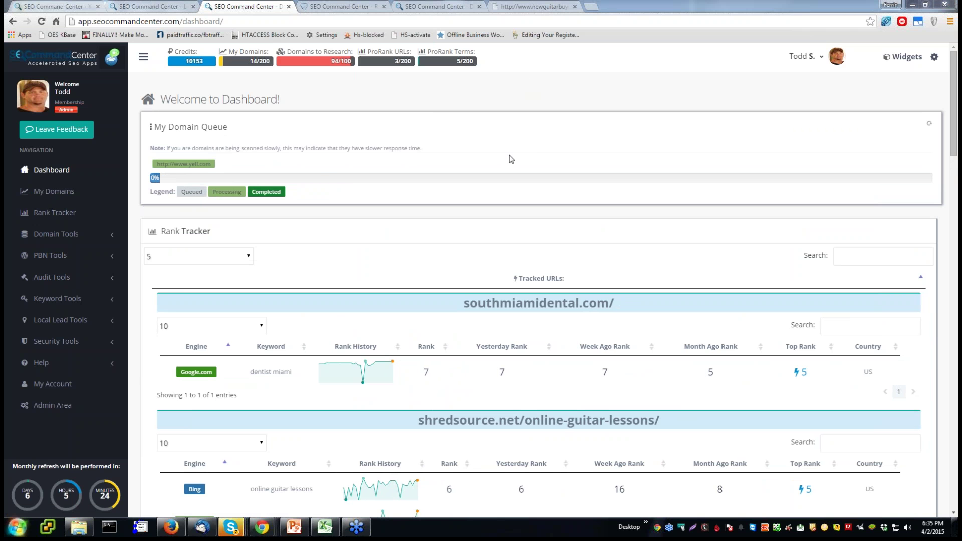
pyautogui.click(52, 234)
pyautogui.click(47, 235)
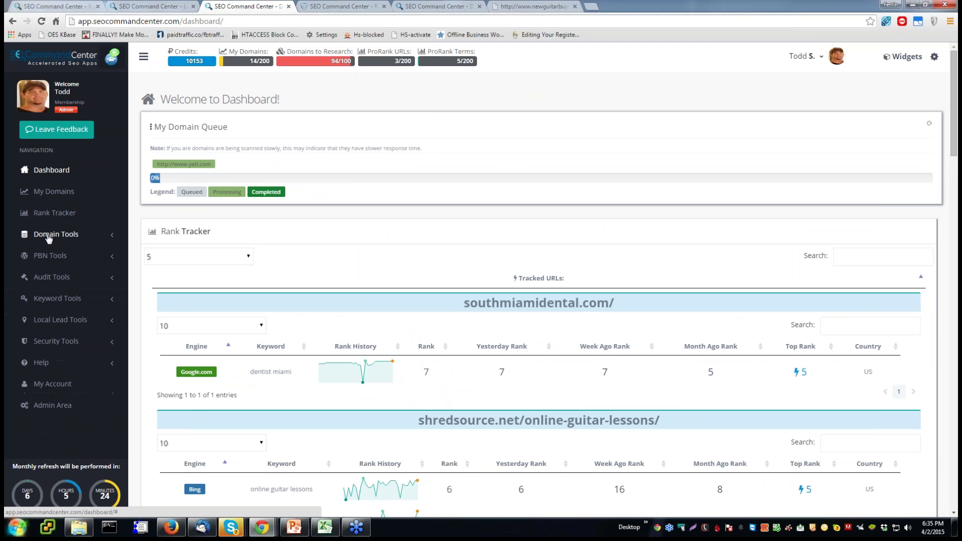
pyautogui.click(45, 276)
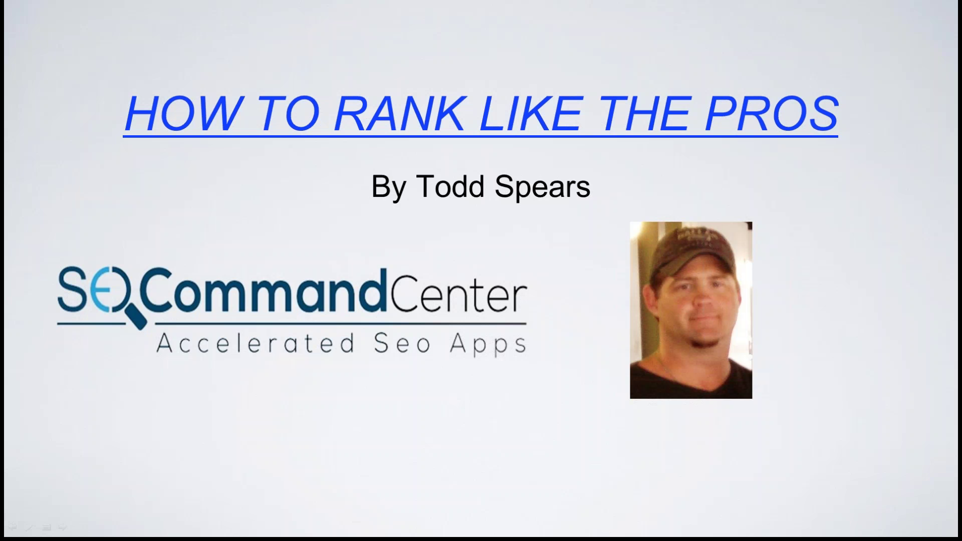
pyautogui.press('Right')
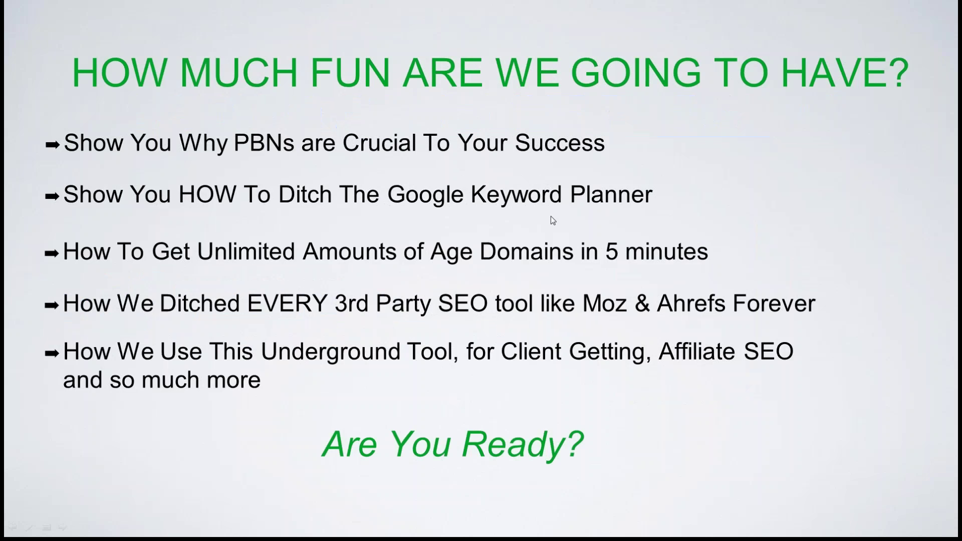
pyautogui.press('Right')
pyautogui.press('Right')
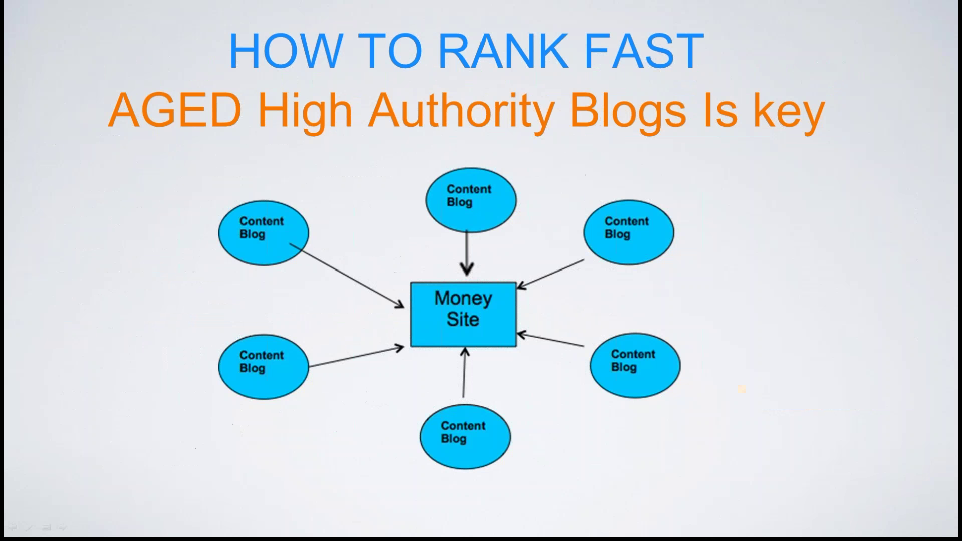
pyautogui.press('Right')
pyautogui.press('Right')
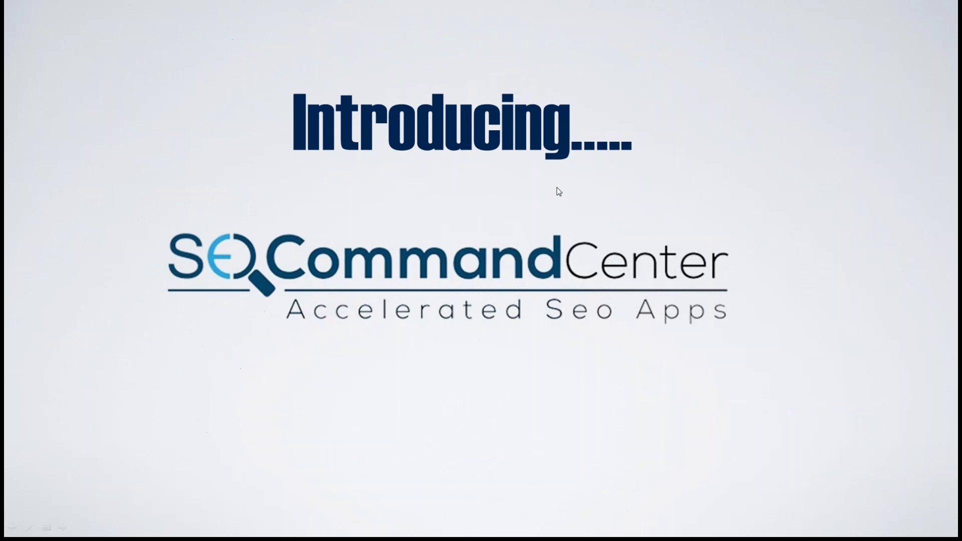
pyautogui.press('Left')
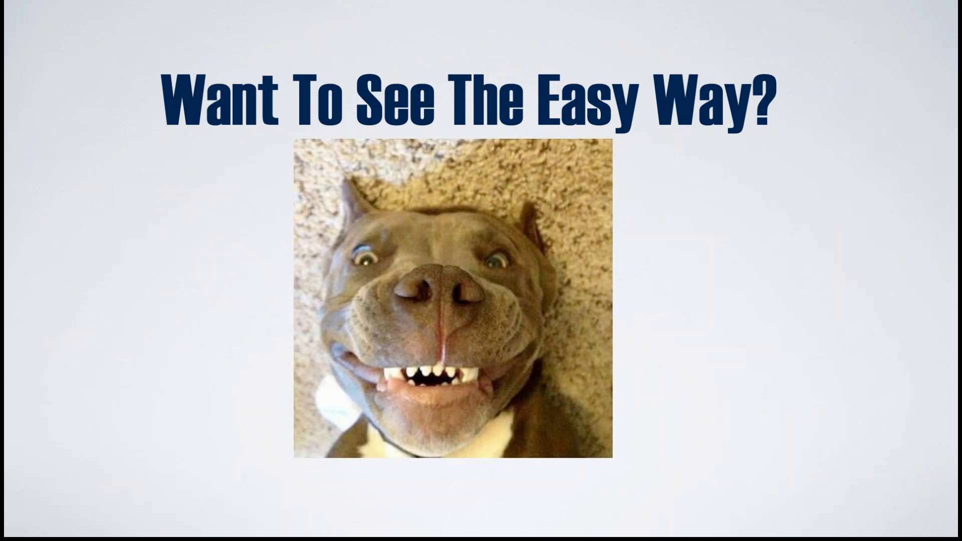
pyautogui.press('Right')
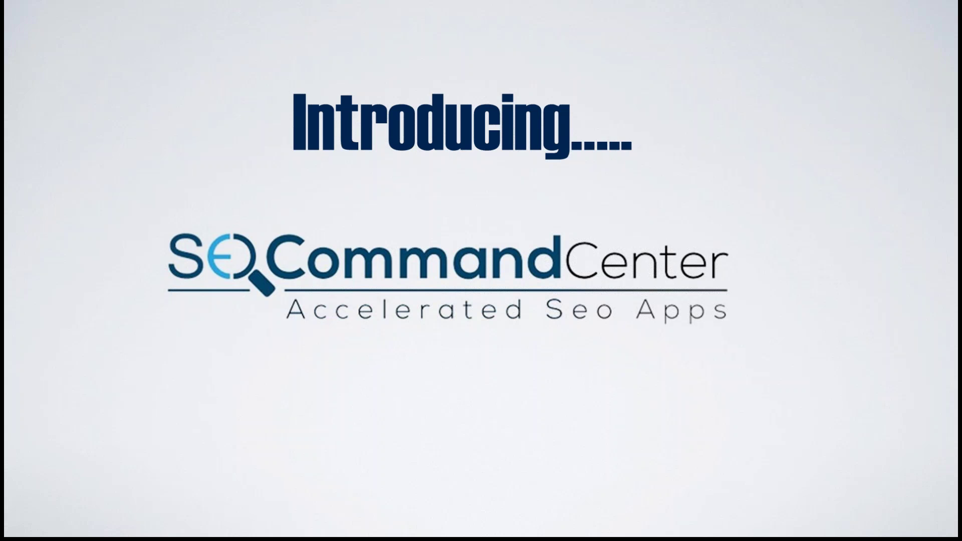
pyautogui.press('Right')
pyautogui.press('Right')
pyautogui.press('Right')
pyautogui.press('Right')
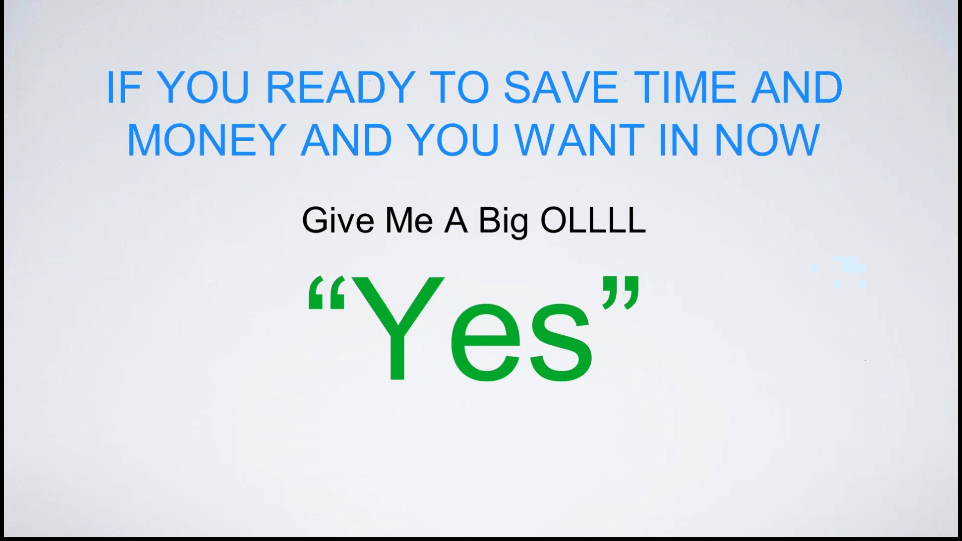
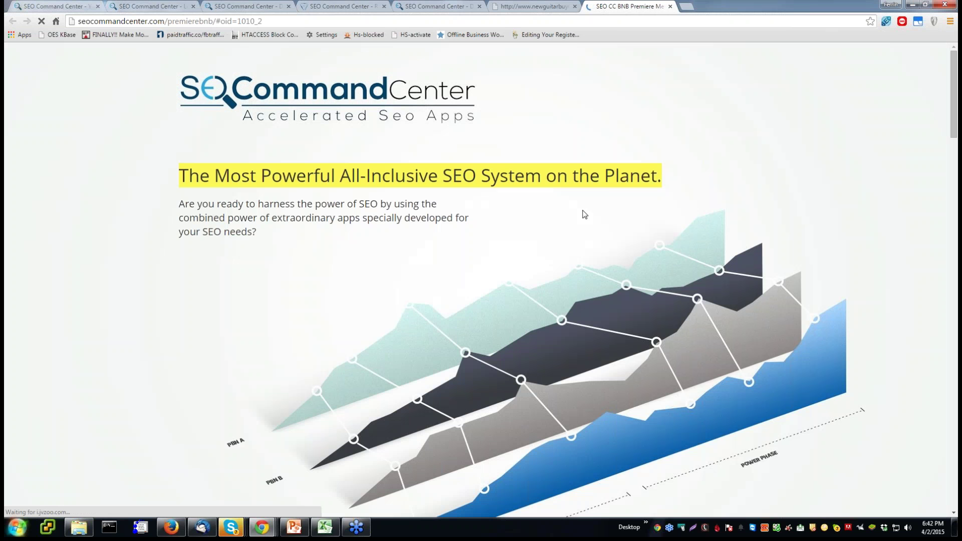
# Review the SEO Command Center premiere offer page through its tool list, membership pricing and PayPal purchase options.
pyautogui.scroll(-7, 478, 275)
pyautogui.scroll(-20, 480, 278)
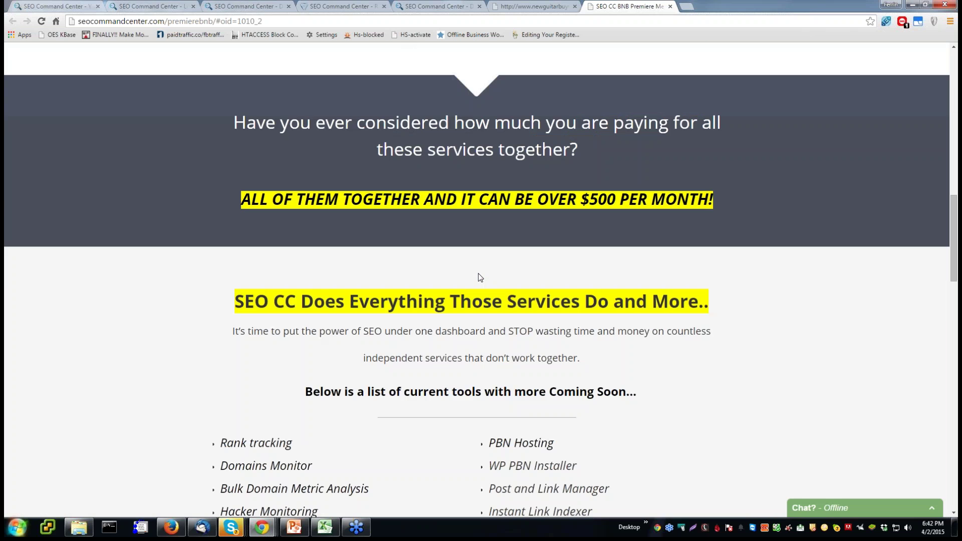
pyautogui.scroll(-6, 478, 274)
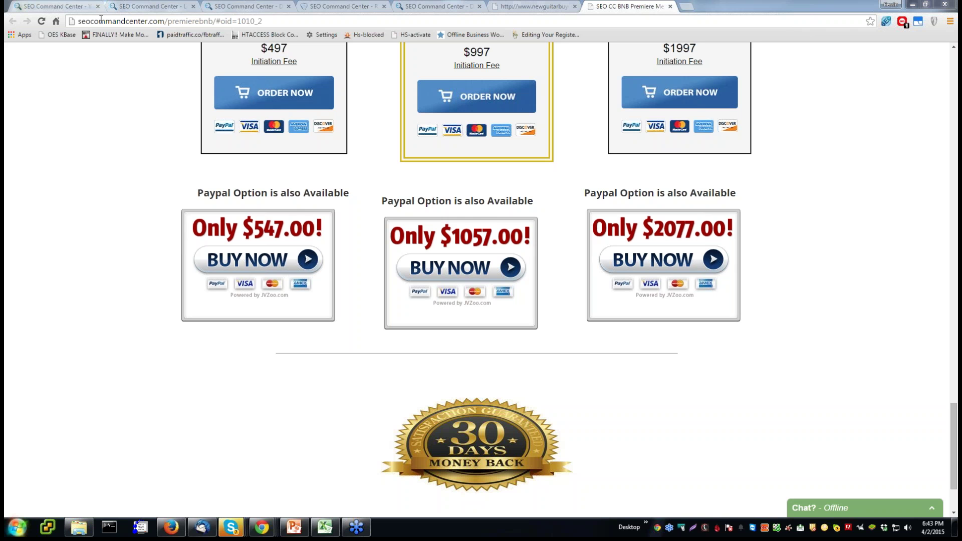
# Return to the Yellow Pages Lead Finder page, open the Keyword Analyzer, and examine its keyword entry form, limits, credit cost and data sources.
pyautogui.click(48, 7)
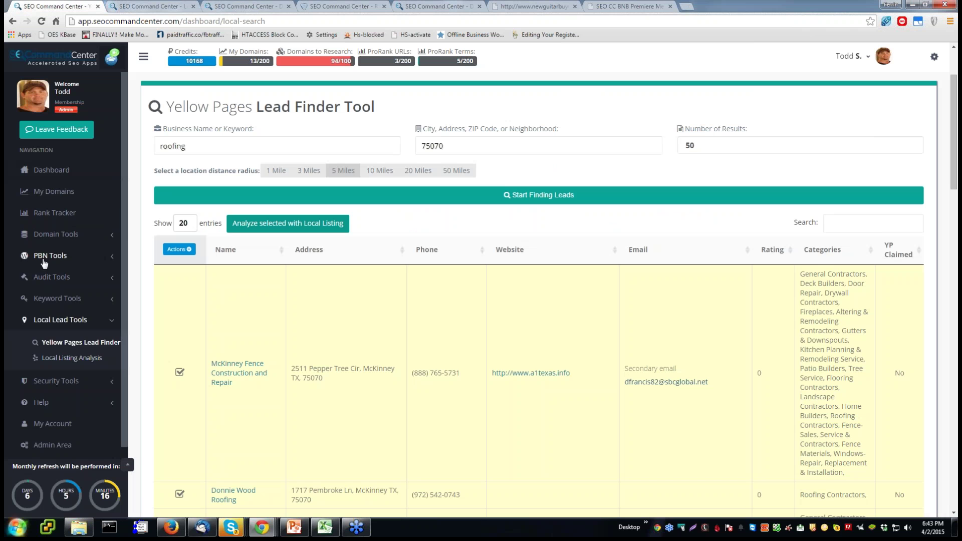
pyautogui.click(49, 300)
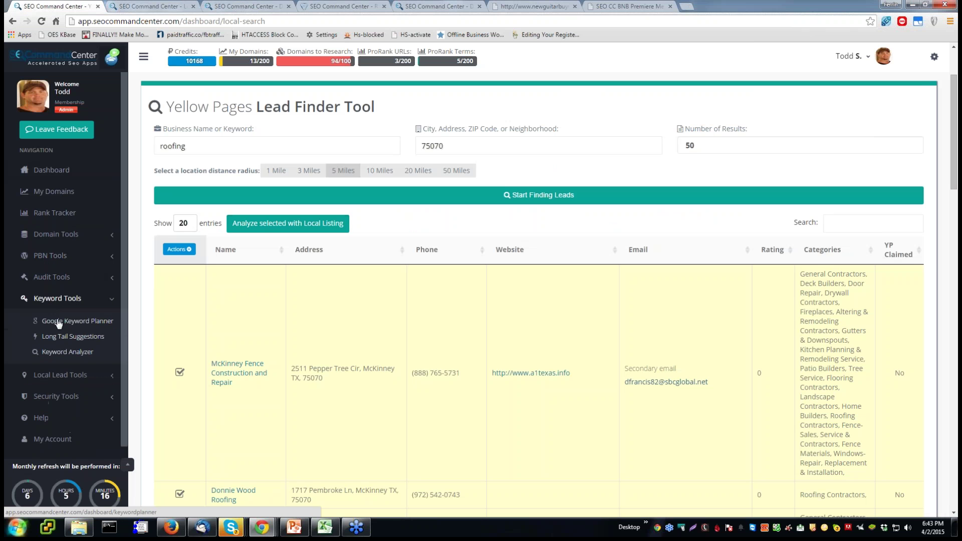
pyautogui.click(57, 352)
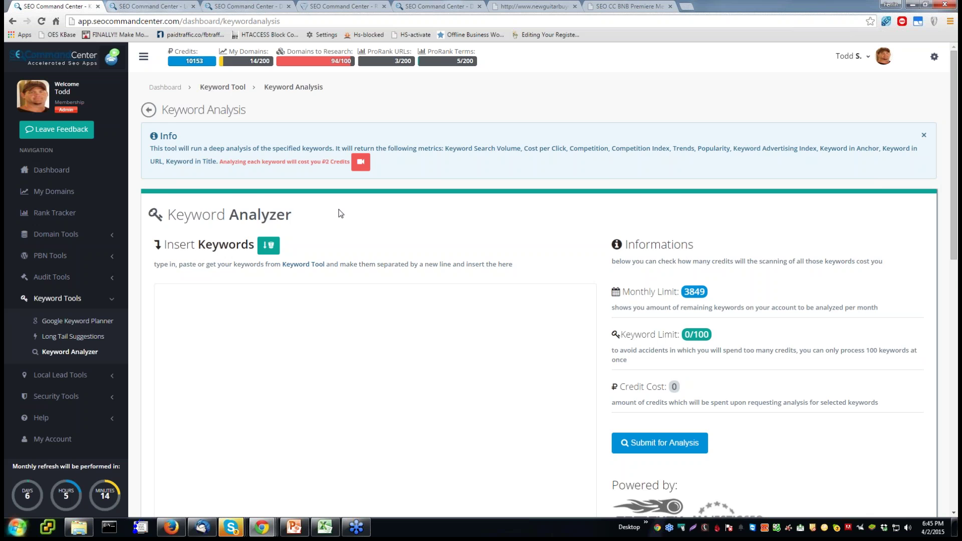
pyautogui.scroll(-3, 340, 214)
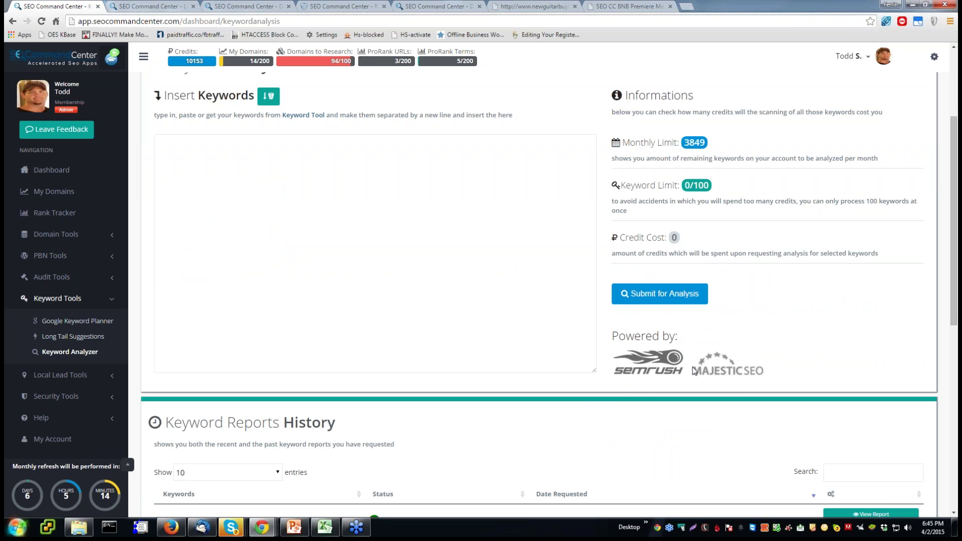
pyautogui.scroll(2, 694, 371)
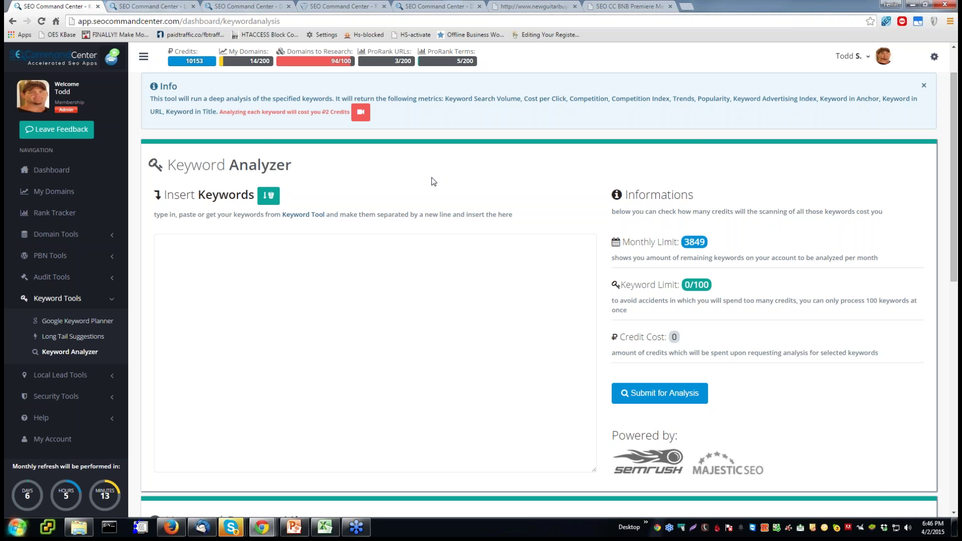
pyautogui.scroll(1, 386, 196)
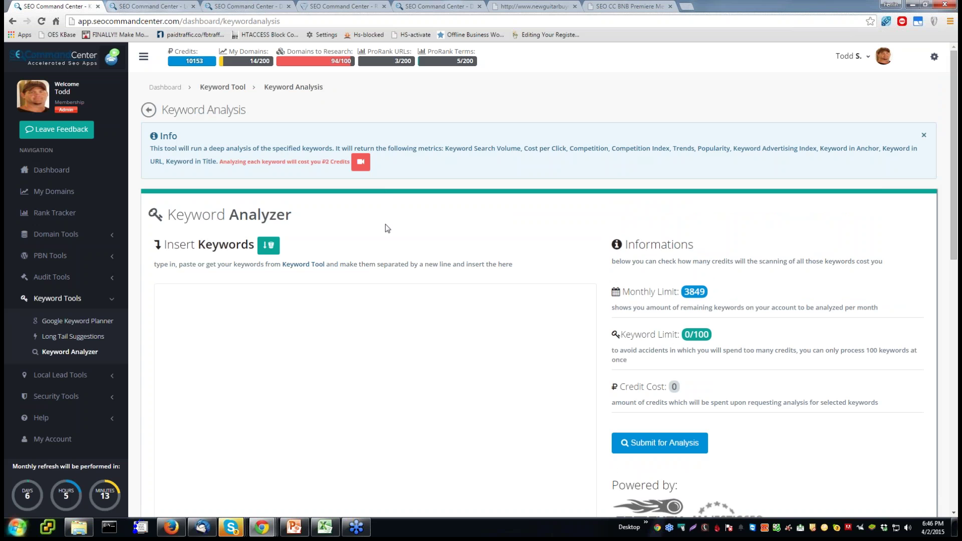
pyautogui.doubleClick(327, 161)
pyautogui.click(342, 210)
pyautogui.scroll(-1, 343, 210)
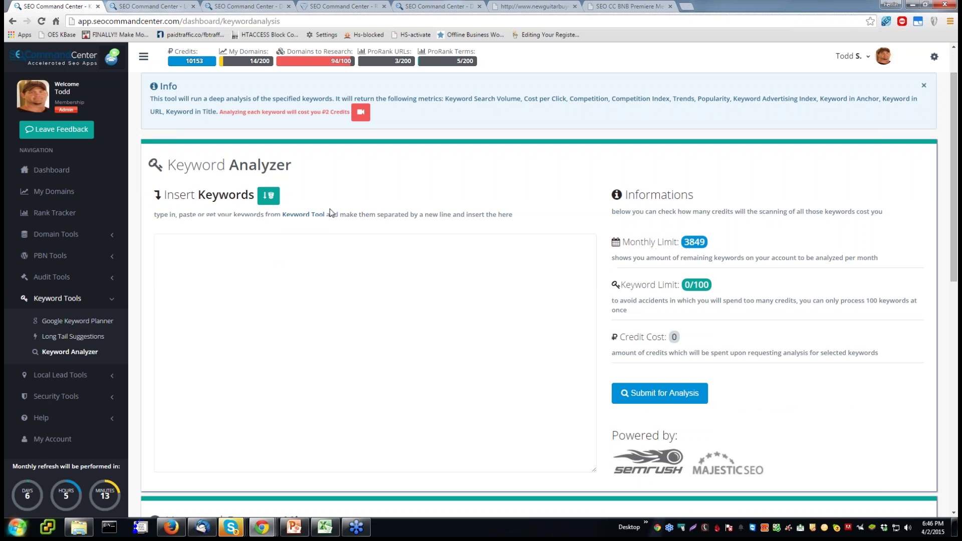
# Look at Long Tail Suggestions, return to the Keyword Analyzer, and examine the metrics in the shredding services keyword report.
pyautogui.click(74, 336)
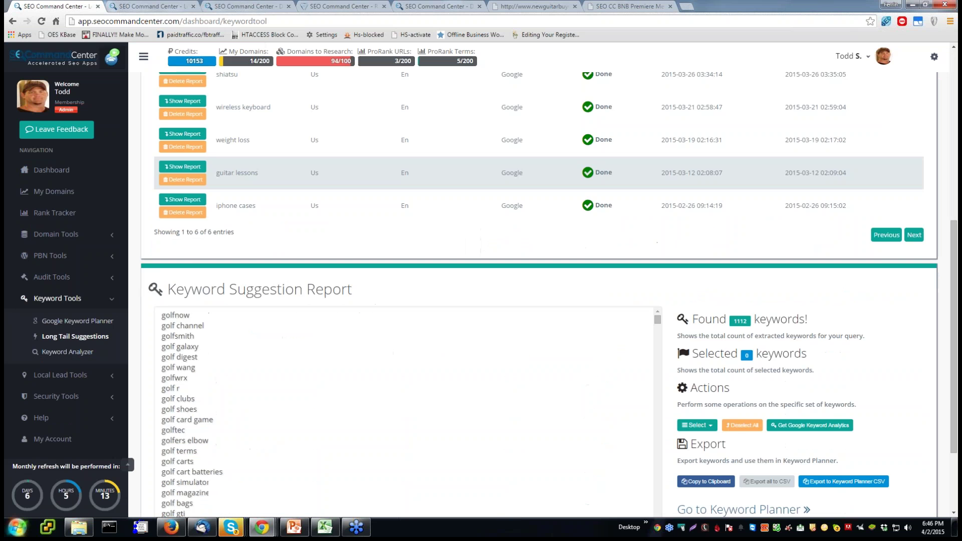
pyautogui.click(78, 353)
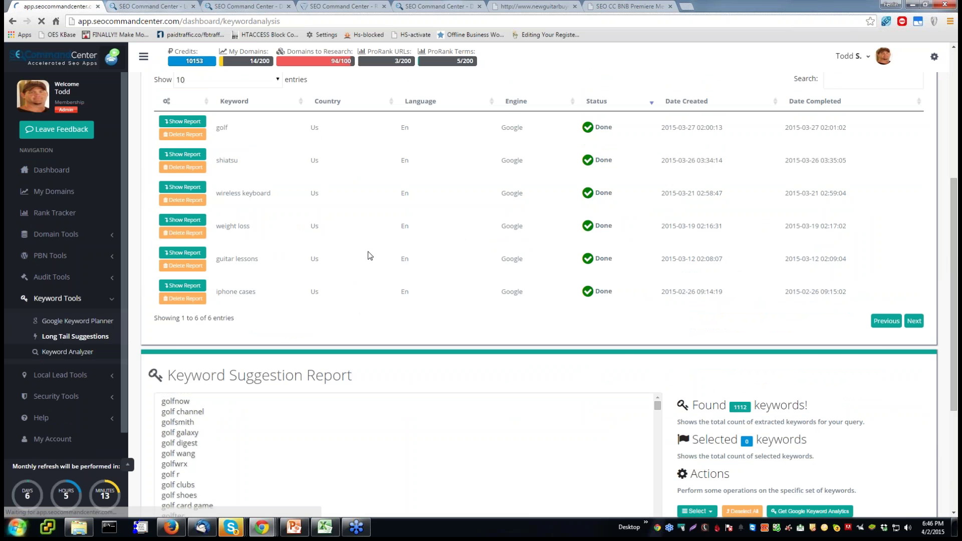
pyautogui.scroll(-10, 369, 256)
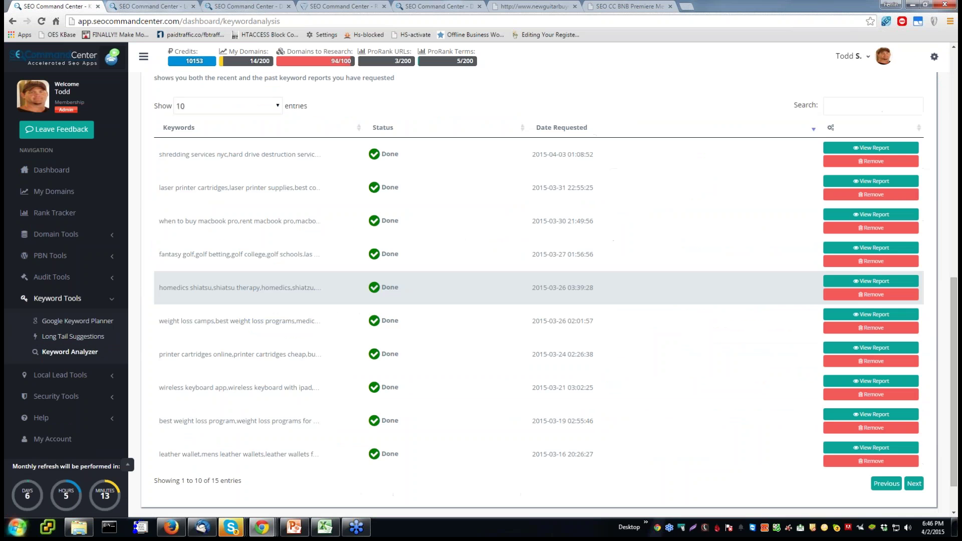
pyautogui.scroll(3, 370, 255)
pyautogui.scroll(-10, 583, 300)
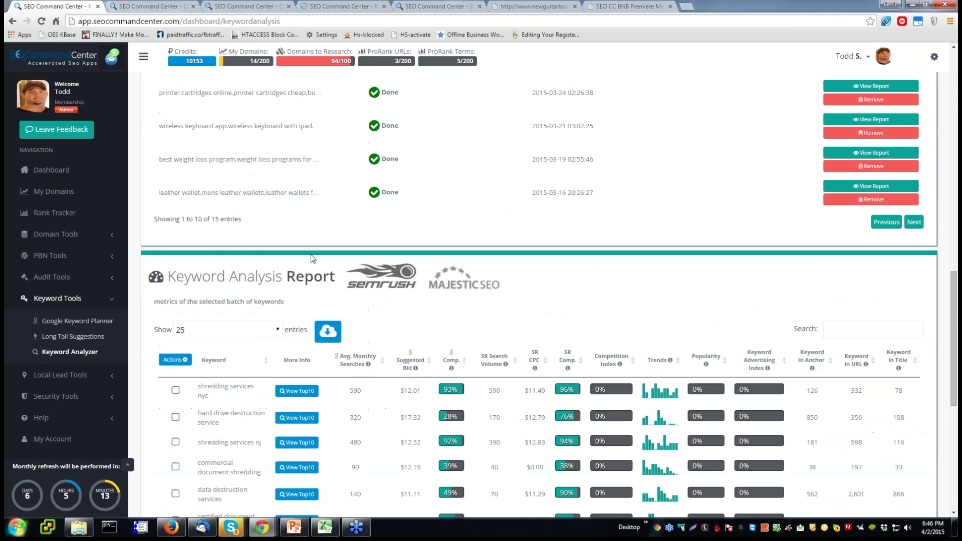
pyautogui.scroll(-4, 583, 300)
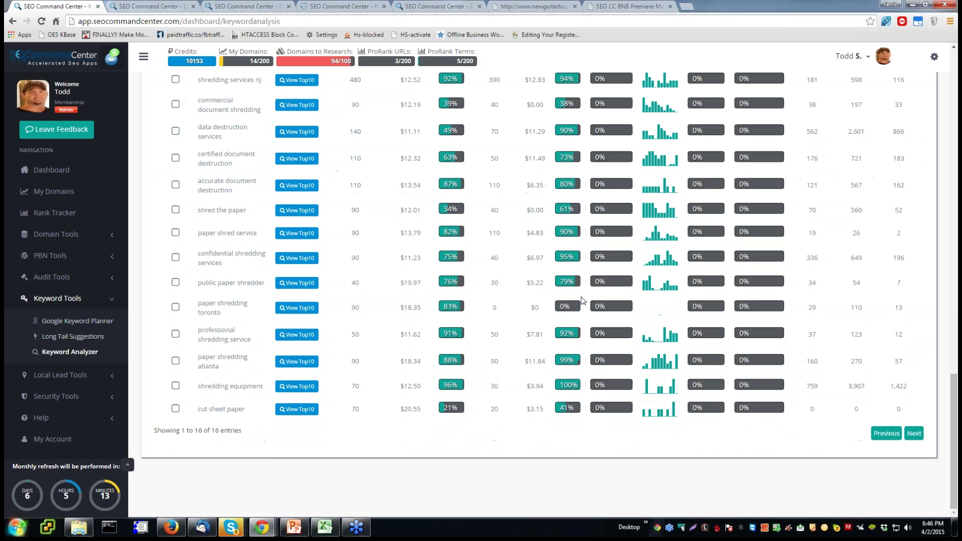
pyautogui.scroll(1, 583, 299)
pyautogui.scroll(2, 582, 301)
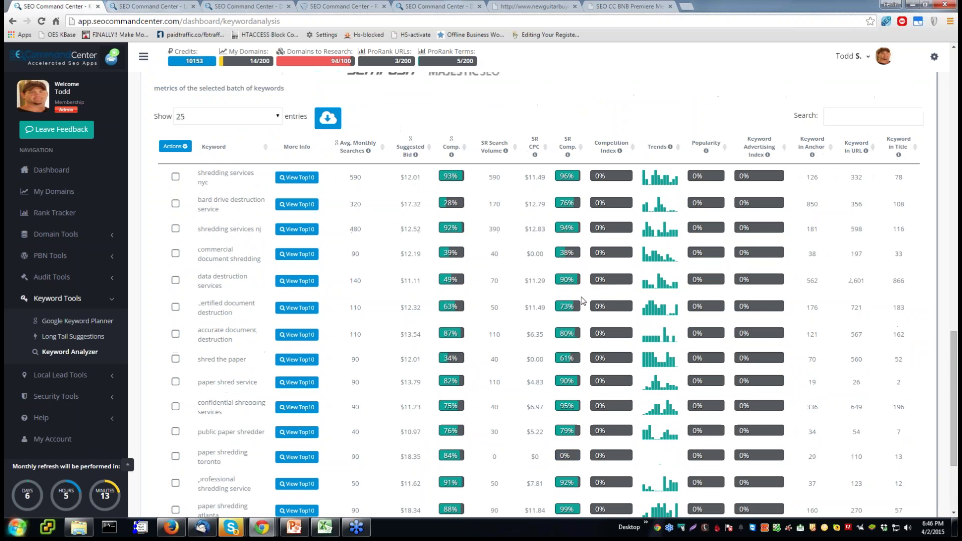
pyautogui.scroll(-3, 212, 255)
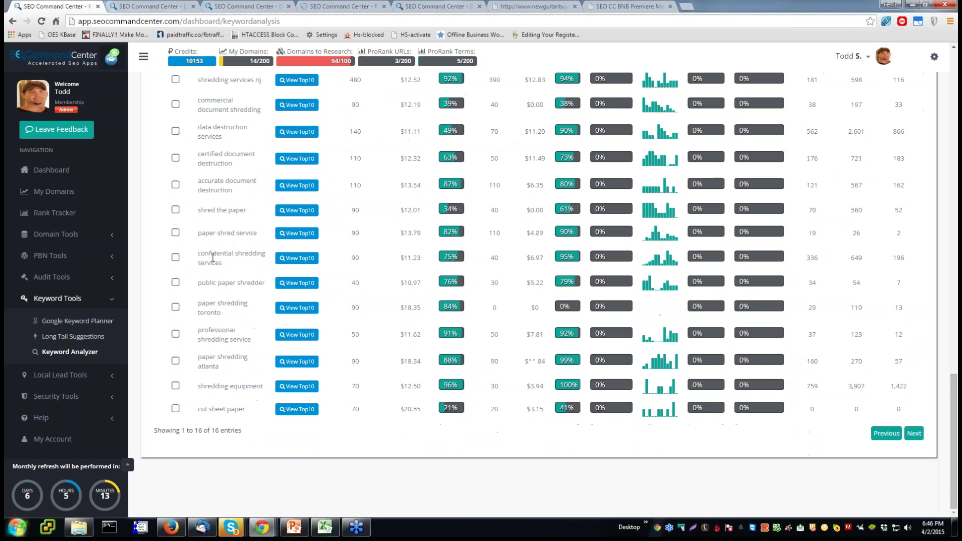
pyautogui.scroll(4, 212, 258)
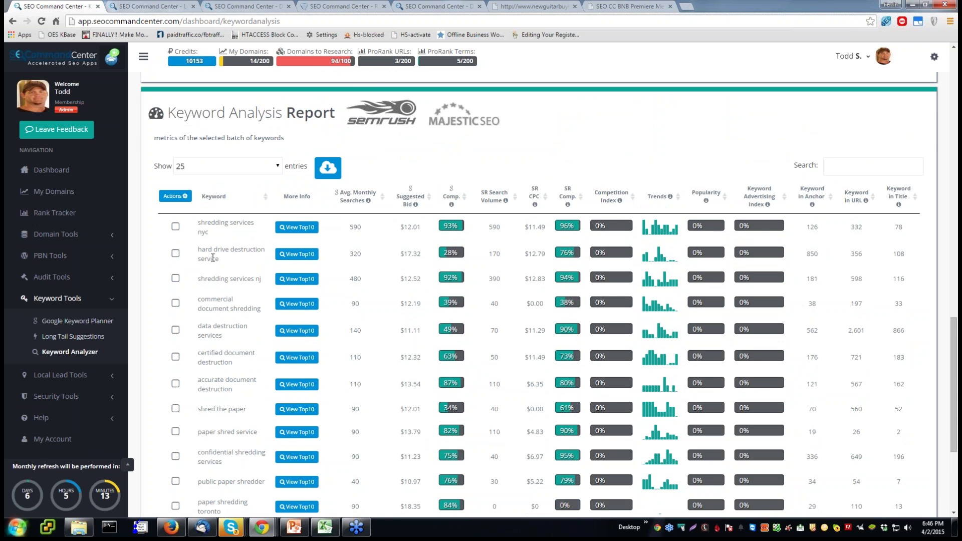
pyautogui.scroll(1, 212, 258)
pyautogui.scroll(-4, 212, 257)
pyautogui.scroll(3, 214, 257)
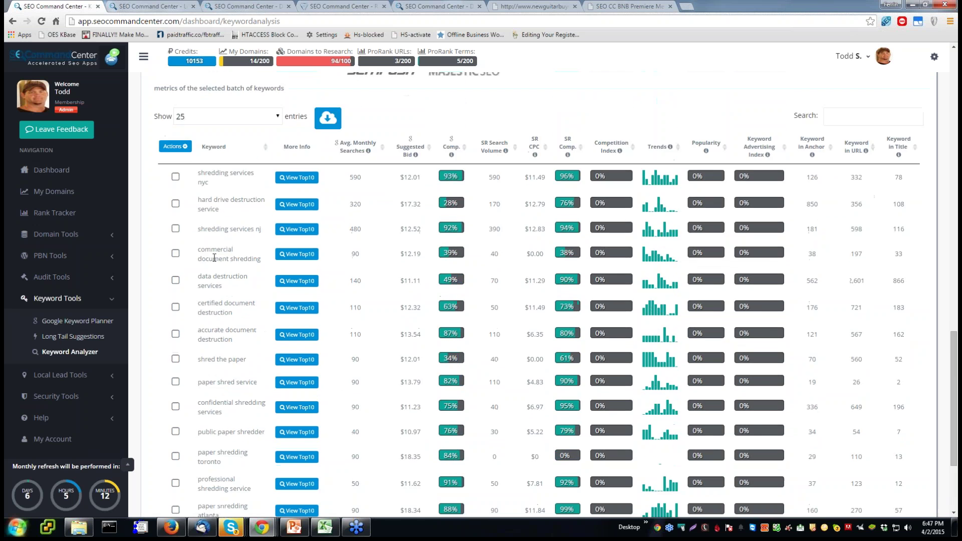
# View the laser printer cartridges report from the Keyword Reports History and examine its keyword metrics.
pyautogui.scroll(10, 214, 258)
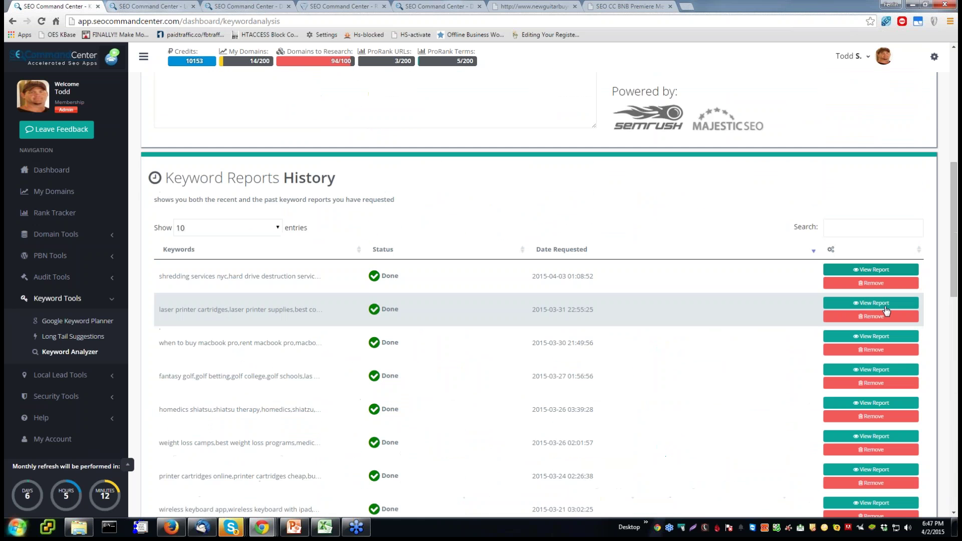
pyautogui.scroll(-1, 491, 276)
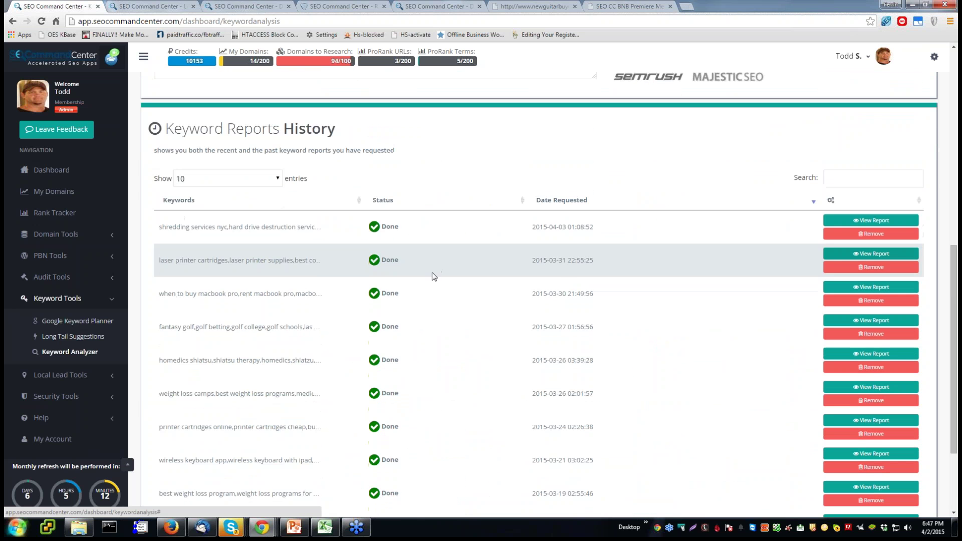
pyautogui.scroll(-5, 434, 277)
pyautogui.scroll(-5, 401, 266)
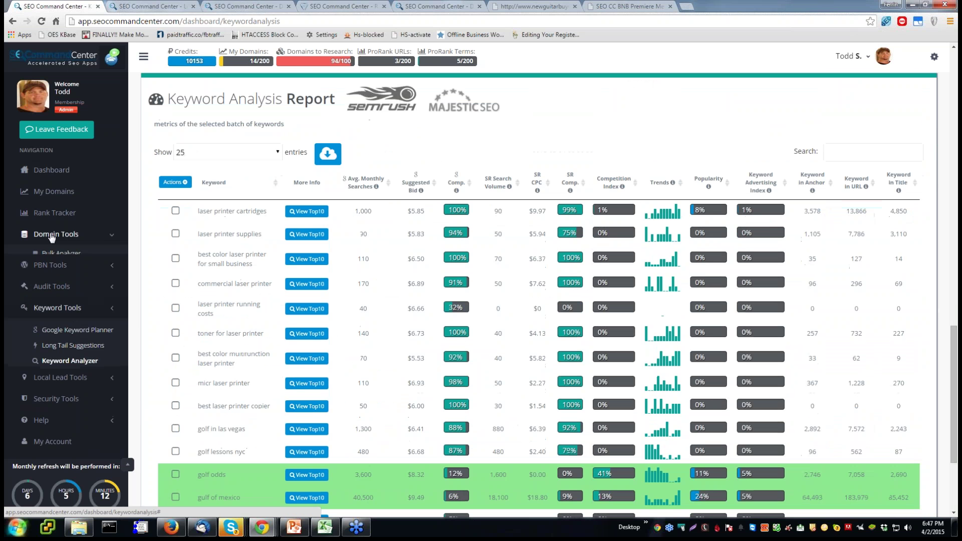
# Open the Domain Analyzer history, view the report for the chemgasm.com and kevincure.com batch, and open the detailed metrics page for chemgasm.com.
pyautogui.click(56, 234)
pyautogui.click(49, 273)
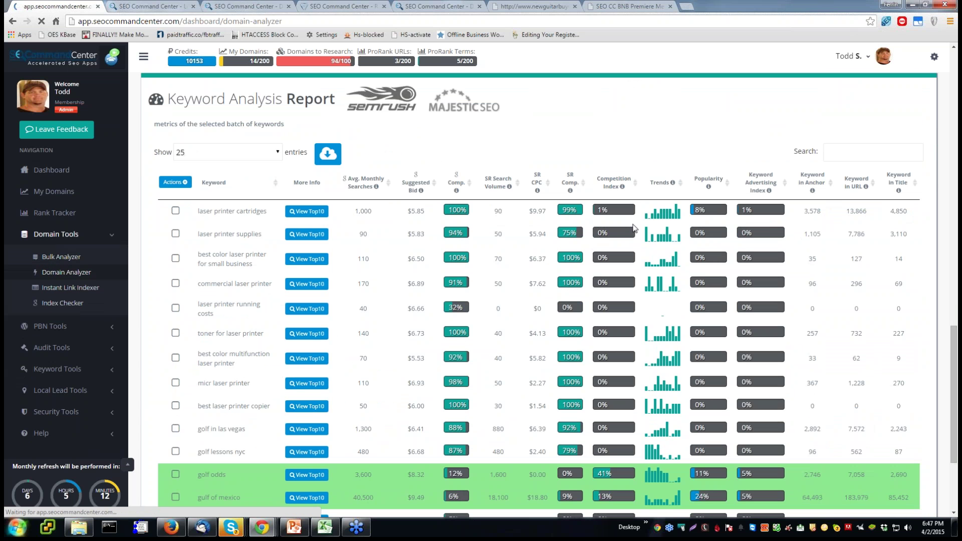
pyautogui.scroll(-5, 882, 301)
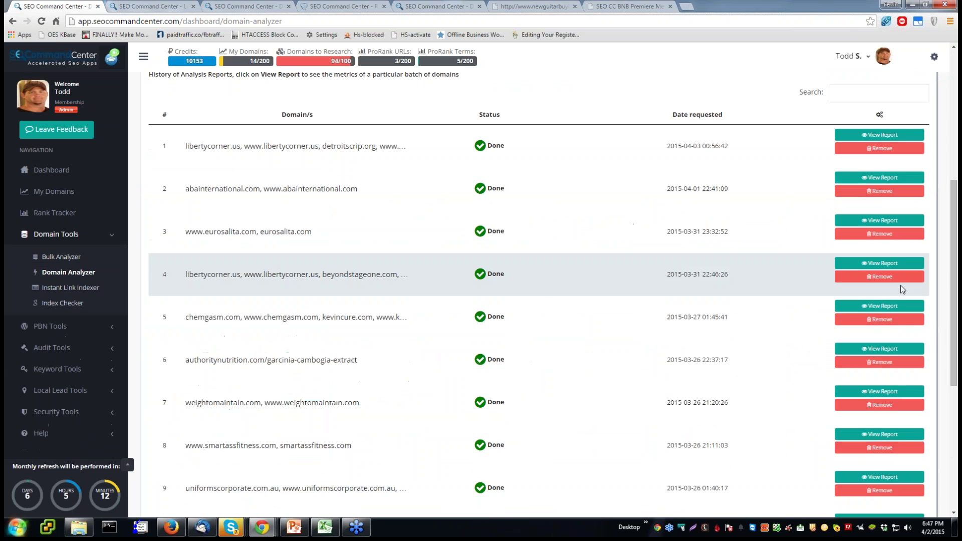
pyautogui.click(878, 307)
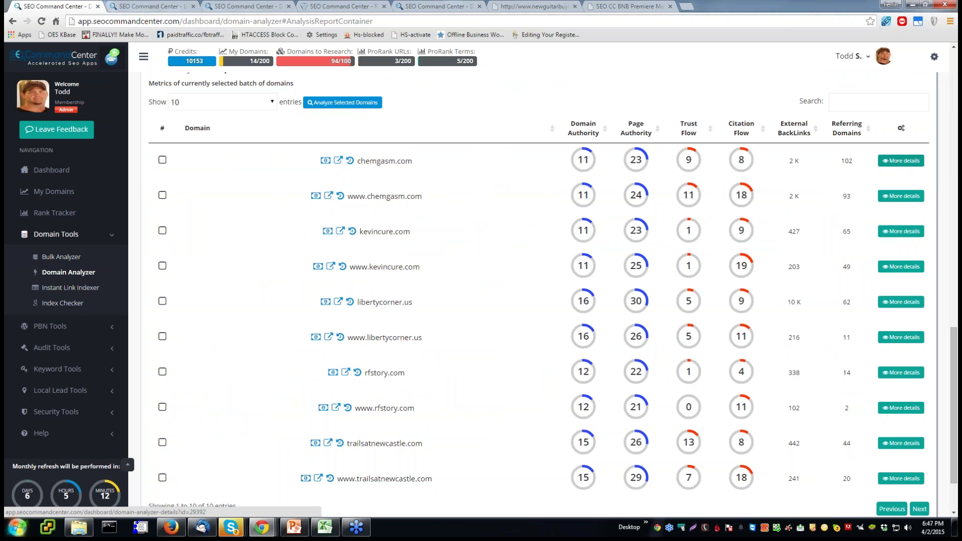
pyautogui.click(906, 162)
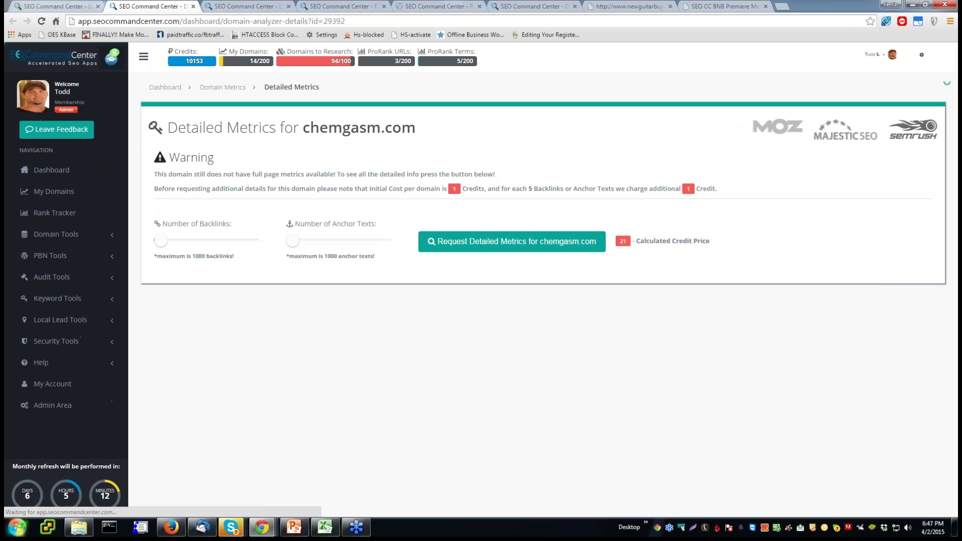
# Try the maximum of 1000 backlinks and 1000 anchor texts for the credit price, and bring both amounts back to 0.
pyautogui.moveTo(167, 241); pyautogui.dragTo(392, 241)
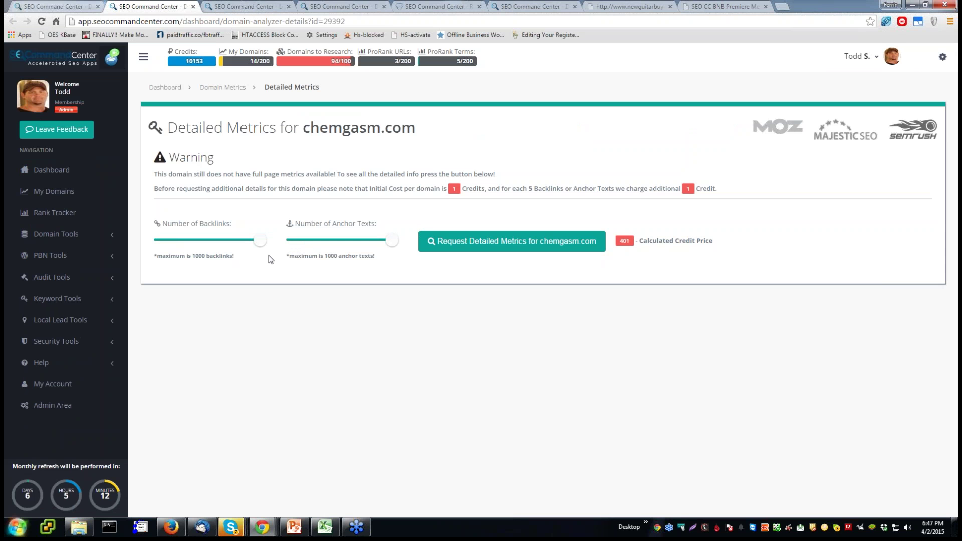
pyautogui.moveTo(259, 241); pyautogui.dragTo(159, 246)
pyautogui.moveTo(392, 241); pyautogui.dragTo(273, 254)
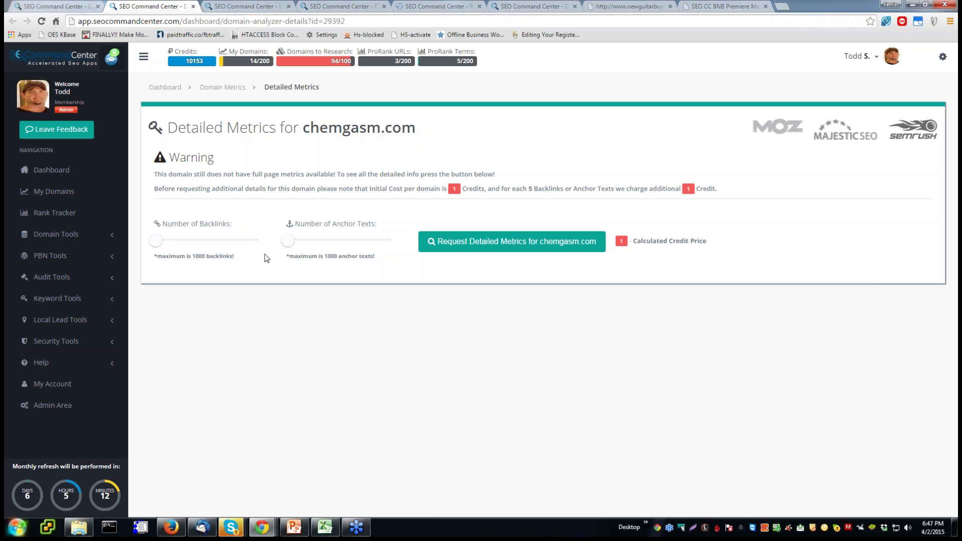
# Raise the number of backlinks slightly and examine the credit charge for each 5 backlinks or anchor texts.
pyautogui.moveTo(155, 240); pyautogui.dragTo(166, 244)
pyautogui.moveTo(508, 189); pyautogui.dragTo(570, 190)
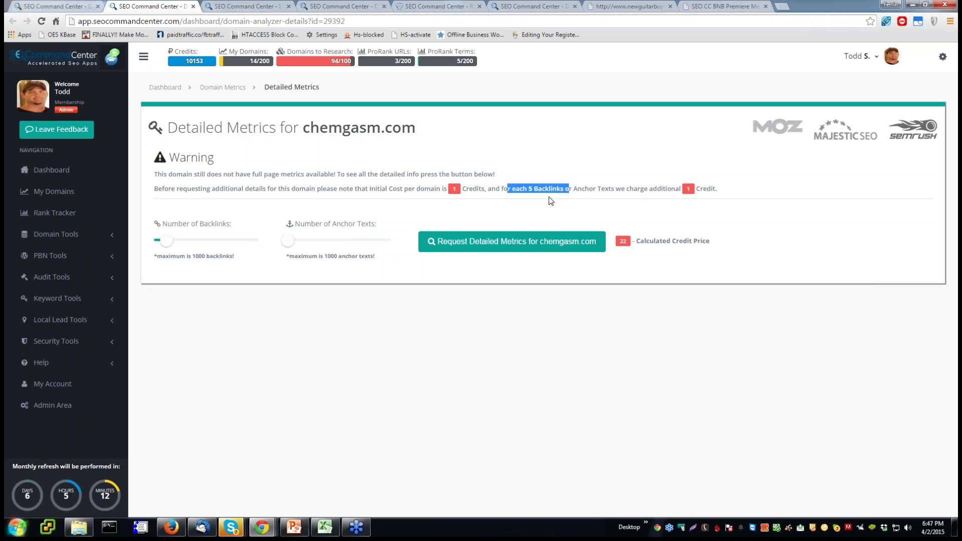
pyautogui.moveTo(694, 189); pyautogui.dragTo(723, 193)
pyautogui.click(617, 188)
pyautogui.click(559, 197)
# Choose small numbers of backlinks and anchor texts, and request the detailed metrics for chemgasm.com.
pyautogui.moveTo(293, 242)
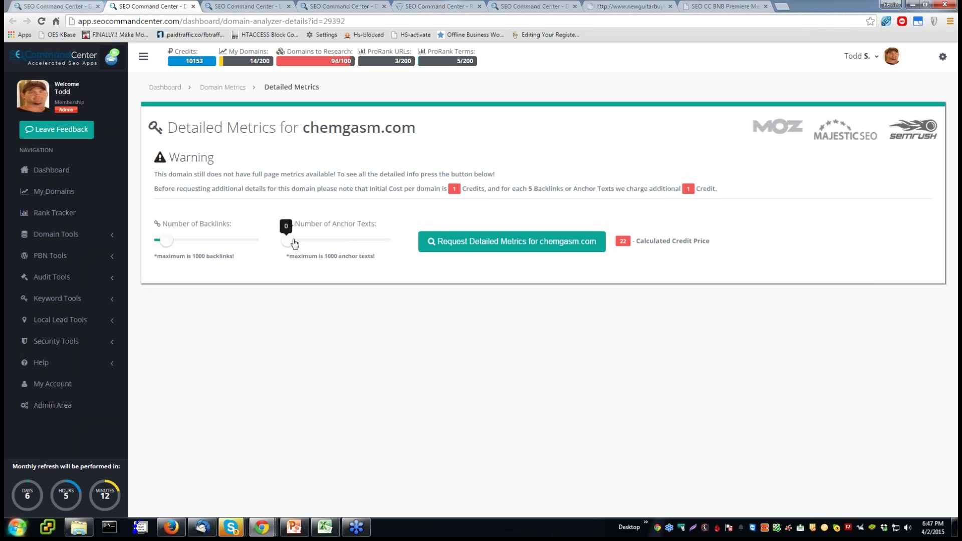
pyautogui.moveTo(294, 243); pyautogui.dragTo(300, 242)
pyautogui.moveTo(168, 245)
pyautogui.moveTo(169, 248); pyautogui.dragTo(164, 245)
pyautogui.click(526, 246)
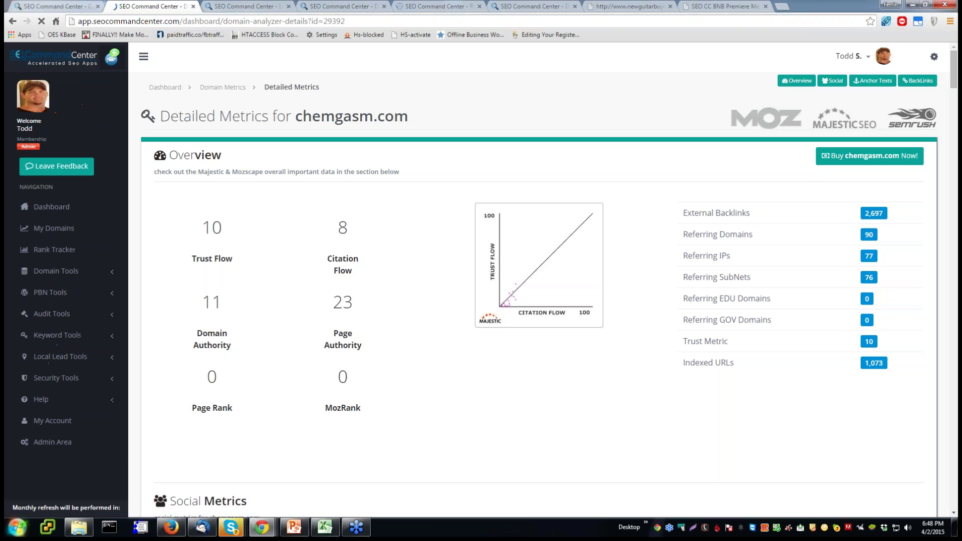
# View the Namecheap purchase page for chemgasm.com, and close it and the detailed metrics to return to the Local Listing Analysis page.
pyautogui.click(860, 159)
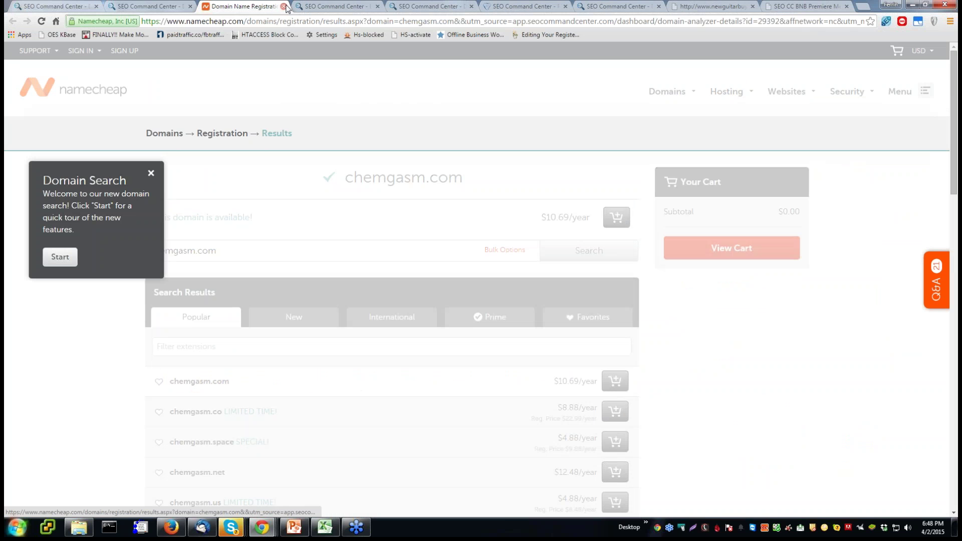
pyautogui.click(284, 6)
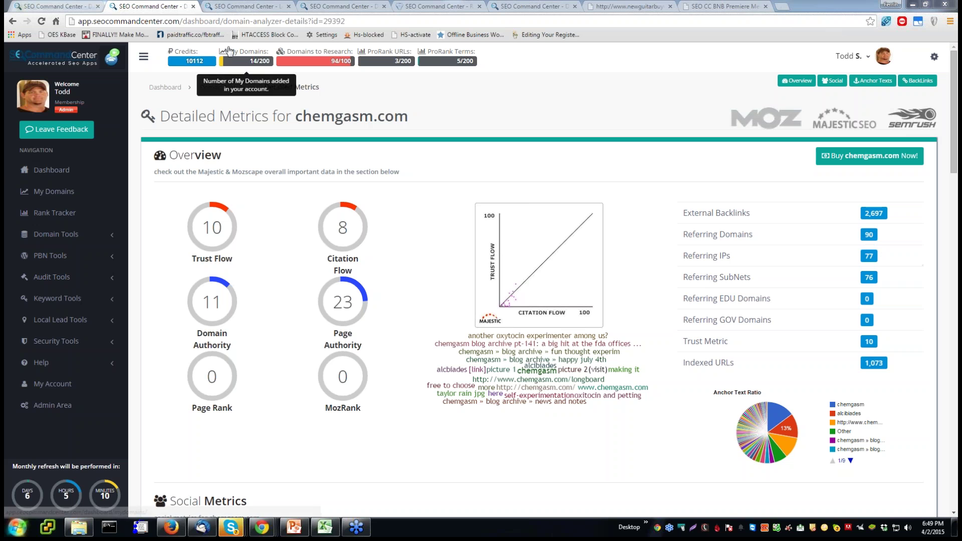
pyautogui.click(194, 7)
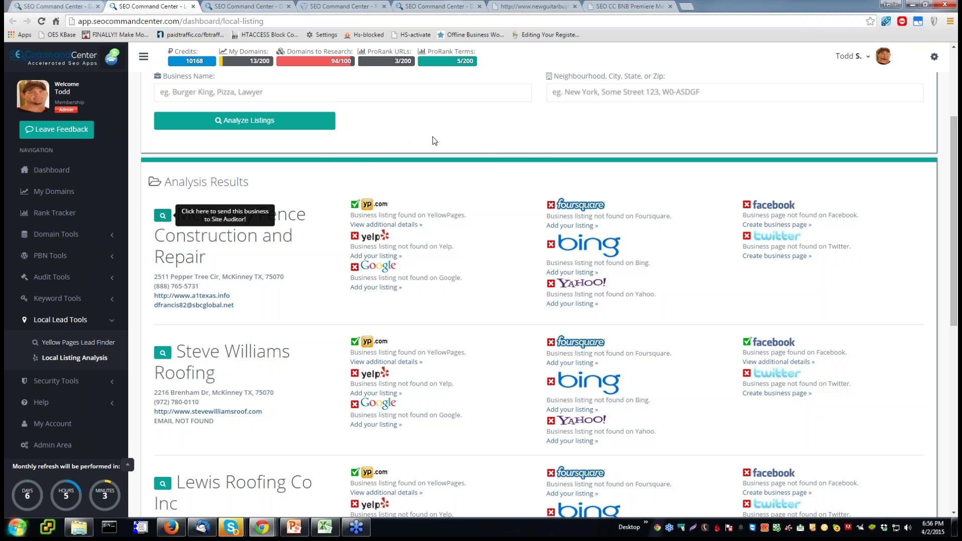
pyautogui.scroll(3, 434, 140)
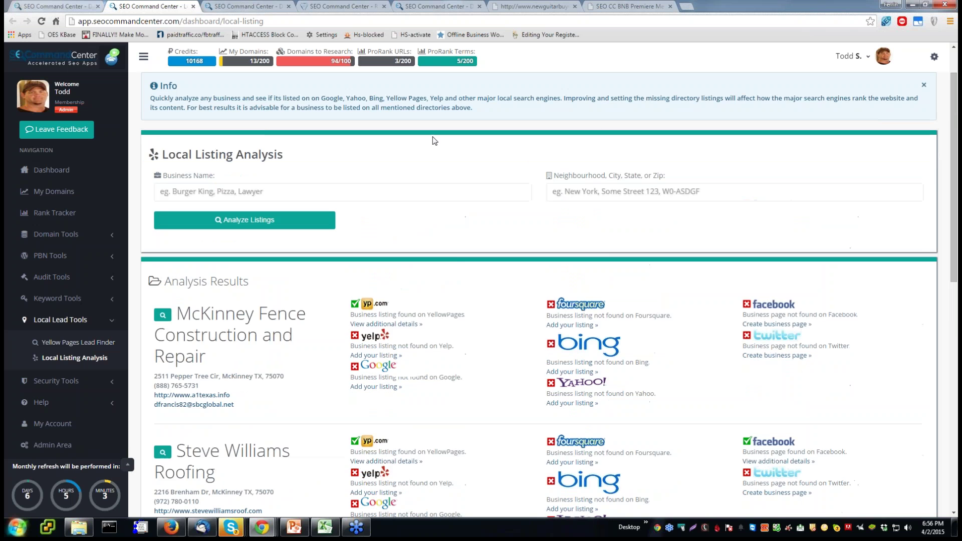